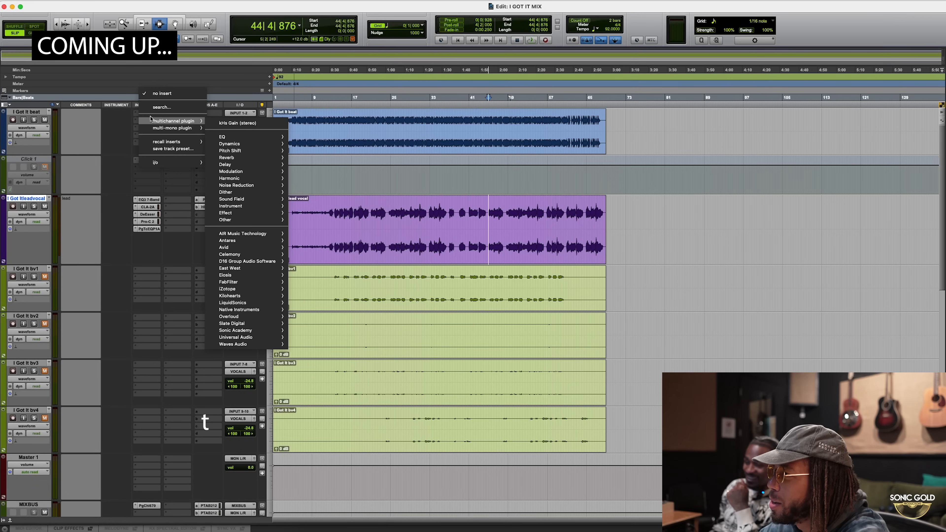
Look over the session template's tracks, from Master 1, MIXBUS, BEAT and VOCALS down to the FX and aux tracks
mouse_move(220, 136)
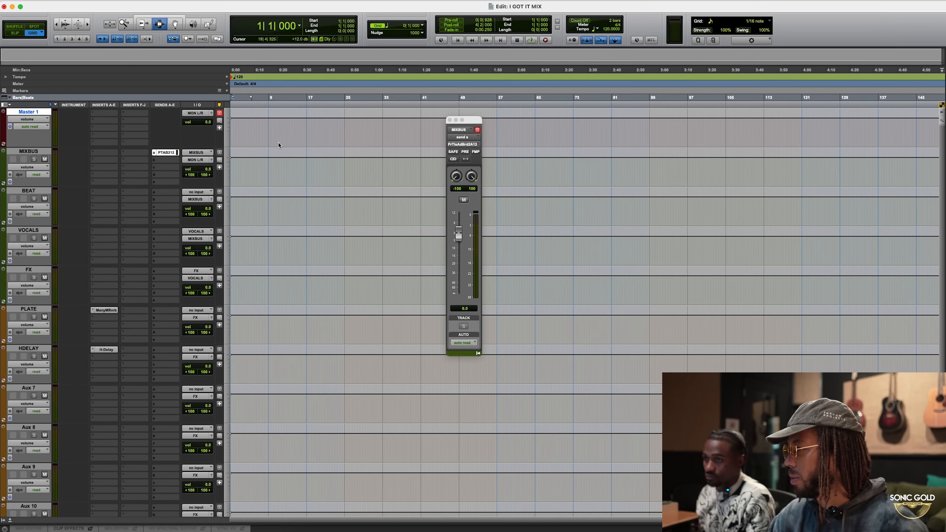
left_click(29, 152)
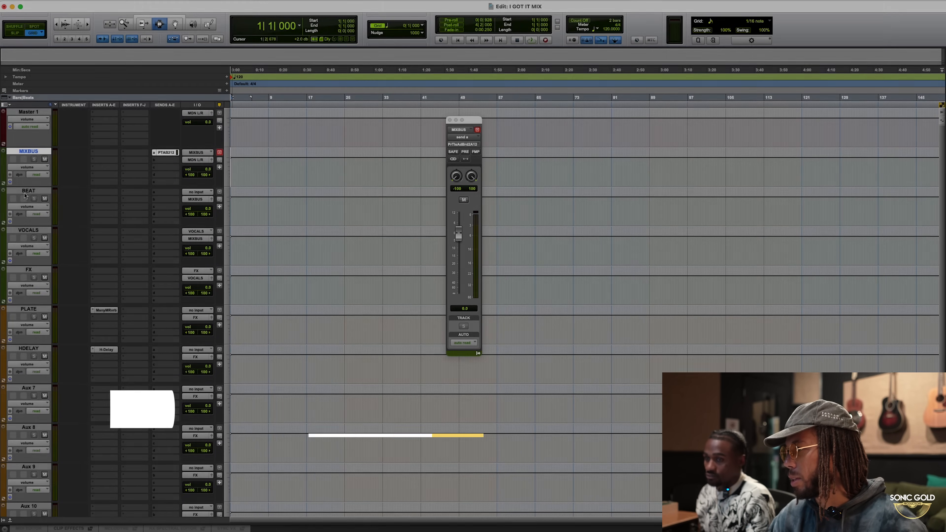
left_click(26, 193)
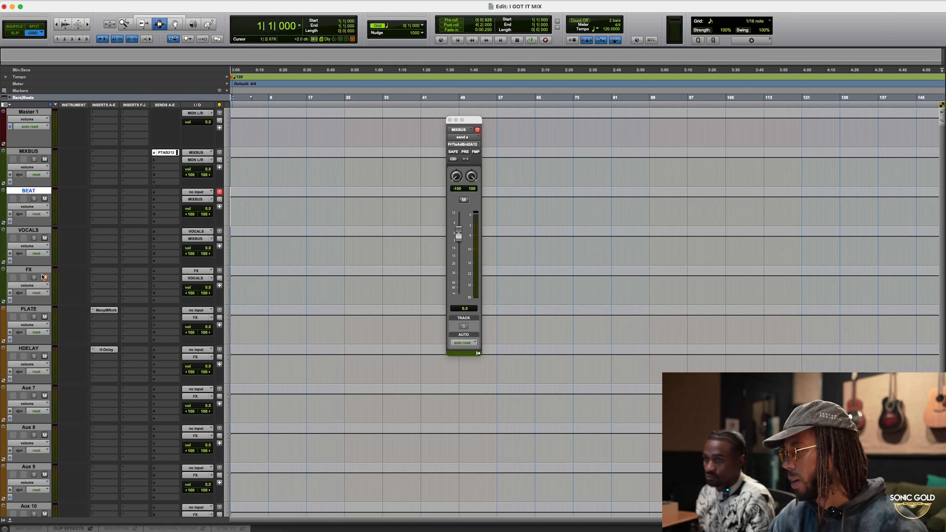
left_click(27, 231)
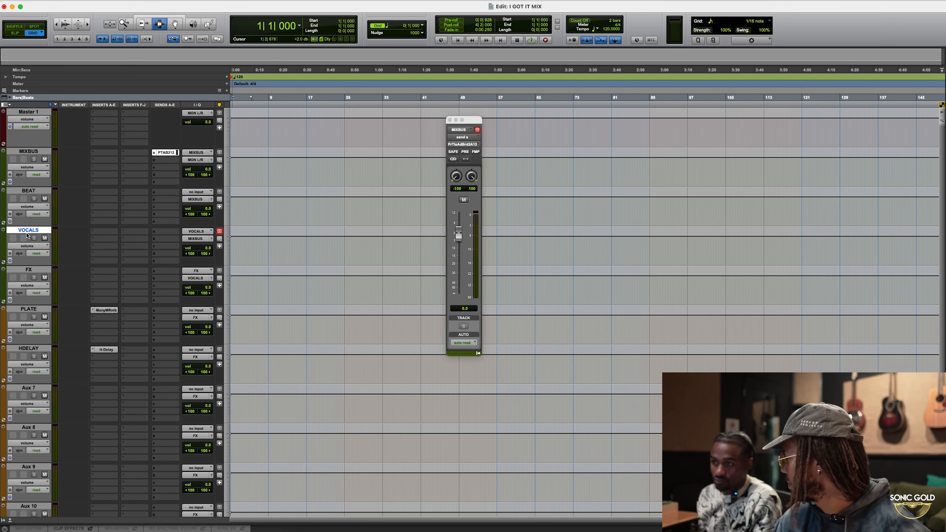
left_click(31, 191)
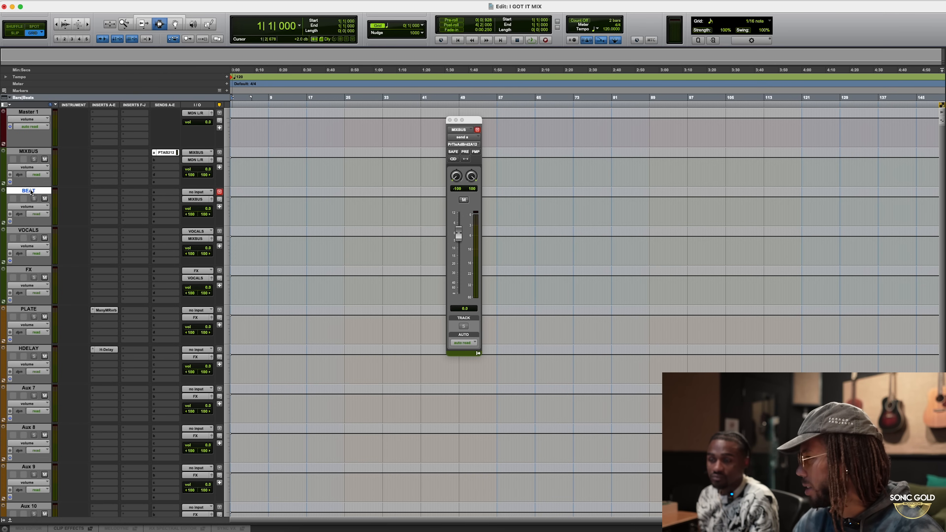
left_click(39, 231)
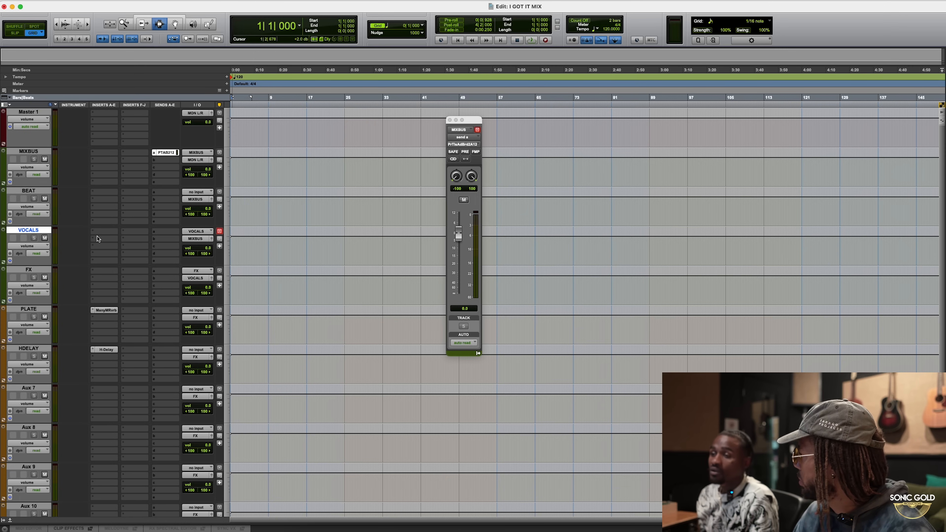
left_click(38, 192)
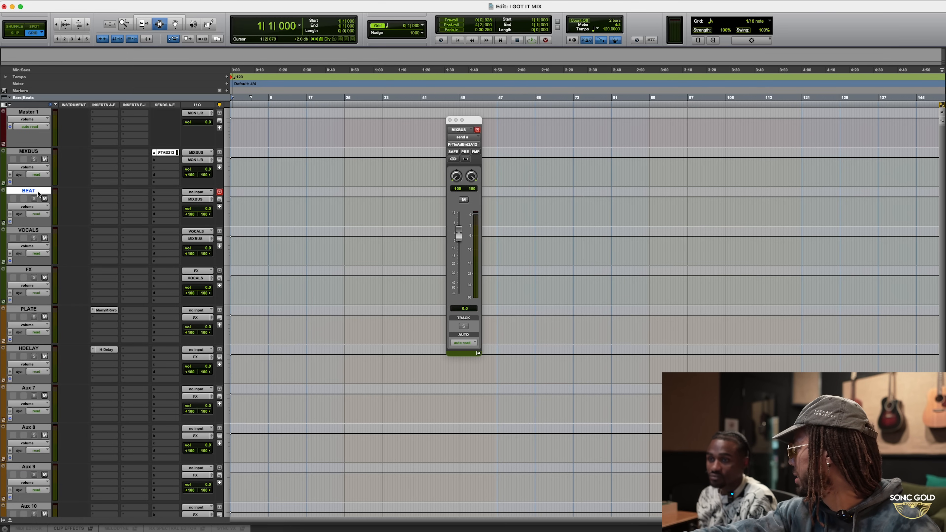
left_click(30, 151)
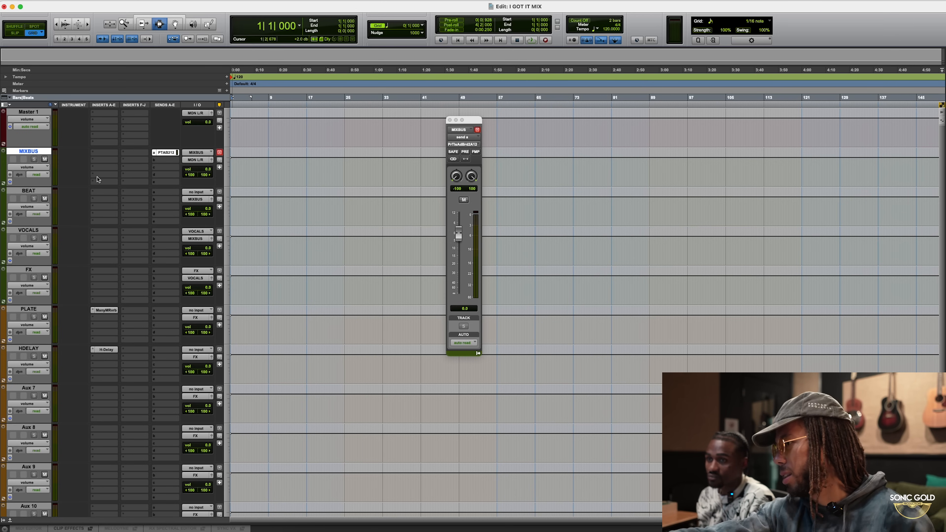
left_click(29, 190)
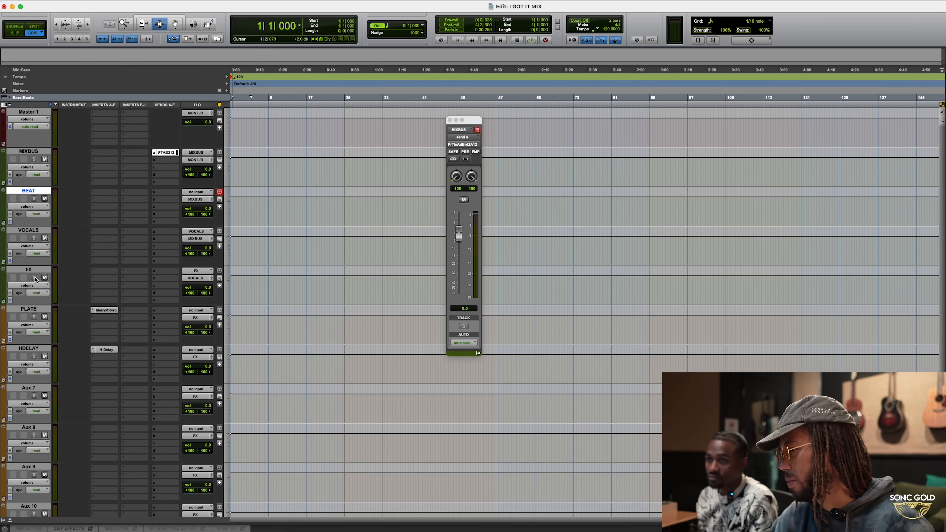
scroll(30, 373, "down", 3)
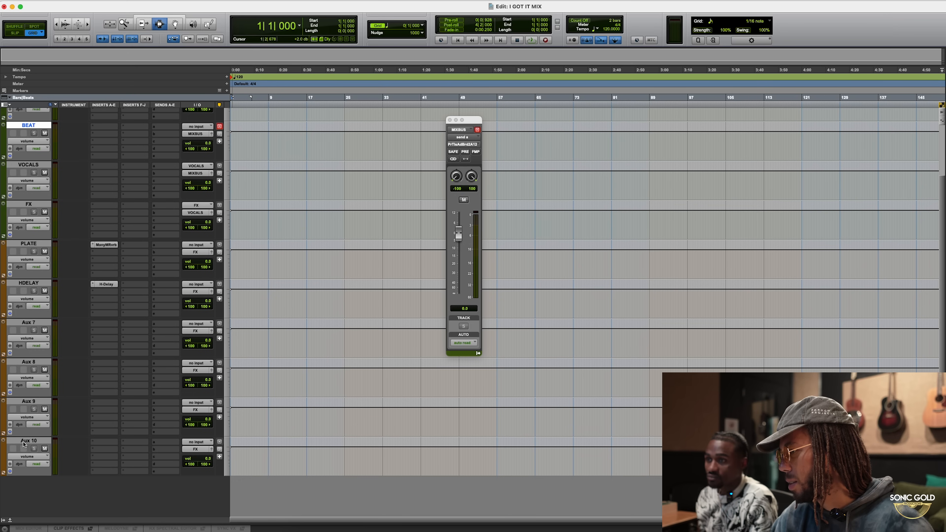
scroll(25, 440, "up", 1)
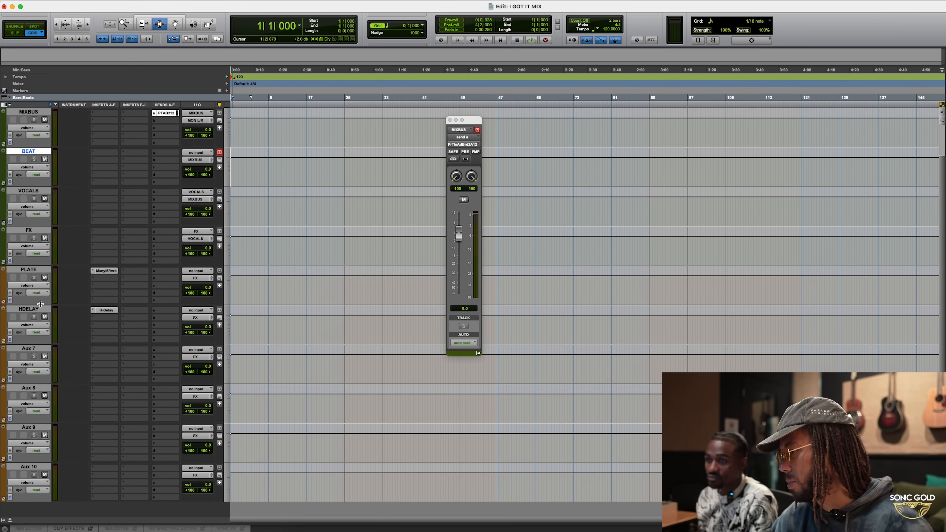
scroll(39, 304, "up", 2)
left_click(36, 151)
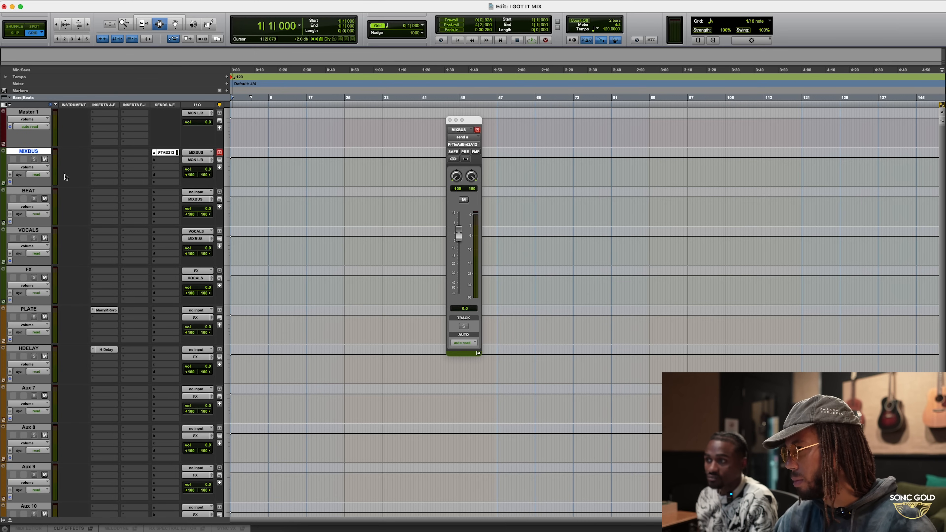
left_click(40, 112)
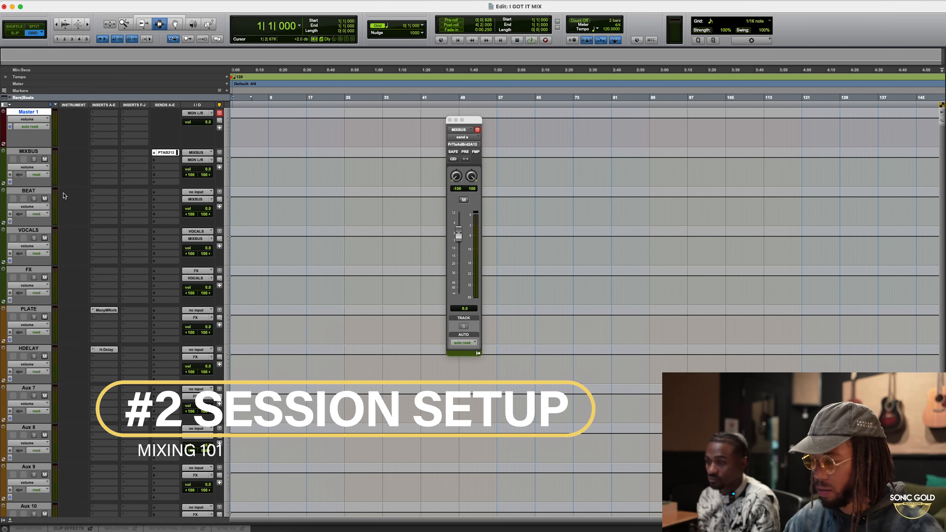
Import the I Got It beat, bv1 to bv4 and lead vocal WAV files from the song's Bounces folder to new tracks at session start
key("super+shift+i")
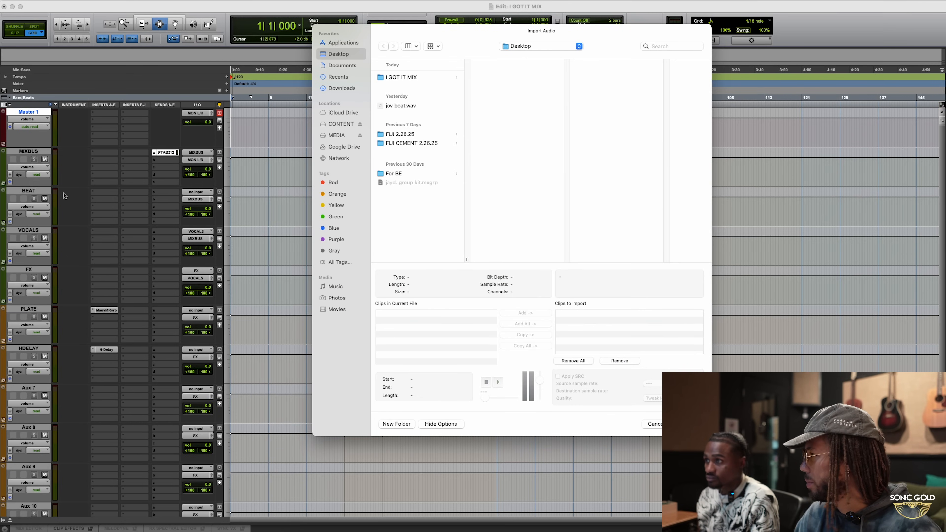
left_click(341, 138)
left_click(650, 78)
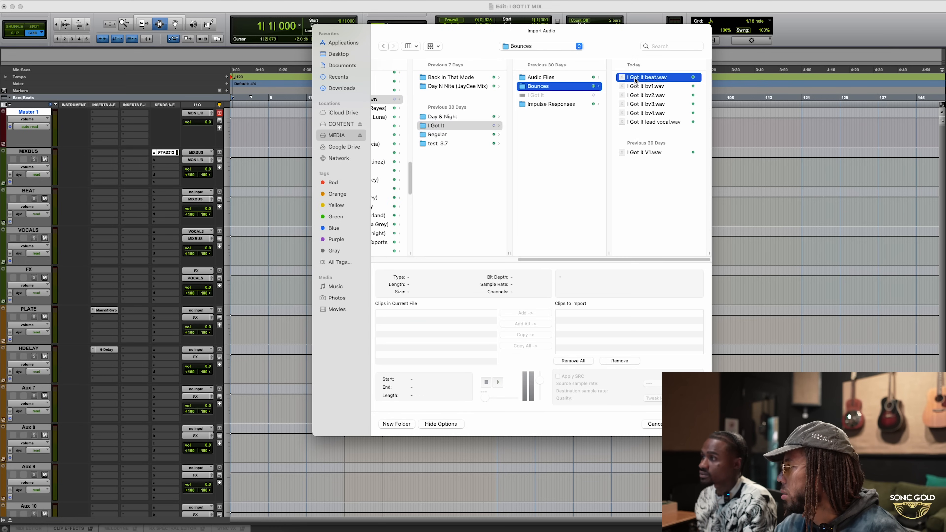
key("shift+Down")
key("shift+Down")
key("shift+Down")
key("shift+Down")
key("shift+Down")
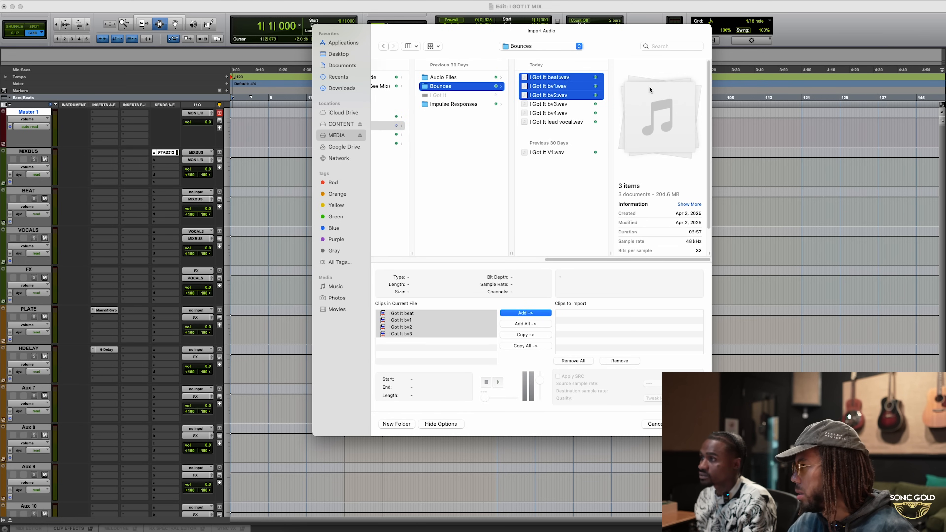
key("Return")
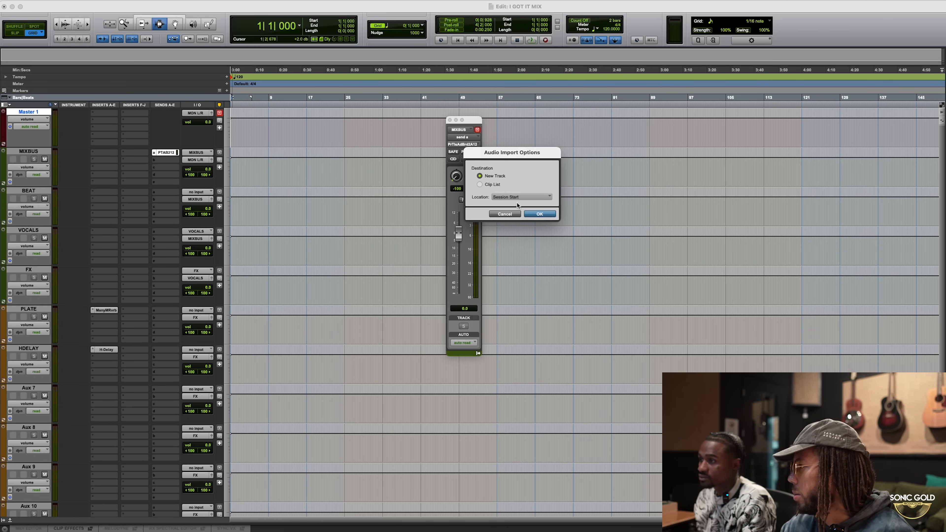
left_click(538, 214)
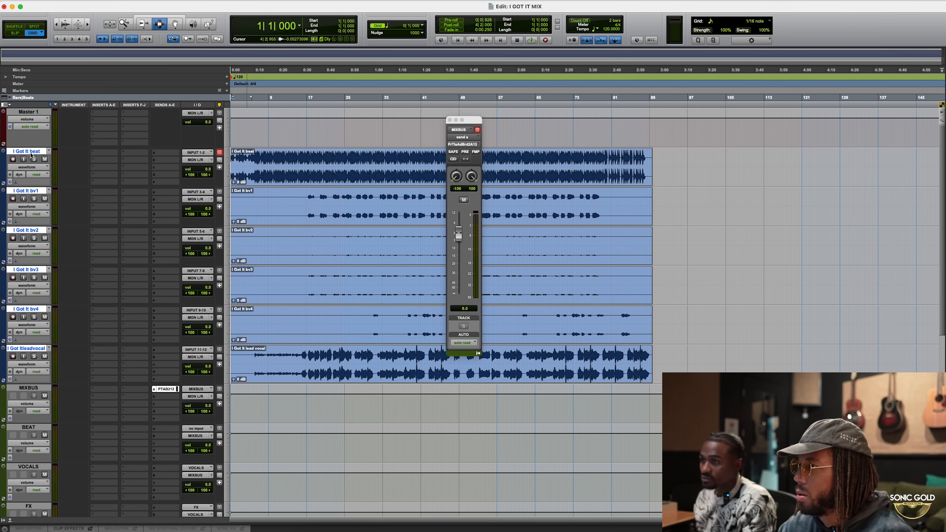
Move the six imported audio tracks above the Master 1 track and close the floating MIXBUS send window
left_click_drag(33, 151, 26, 117)
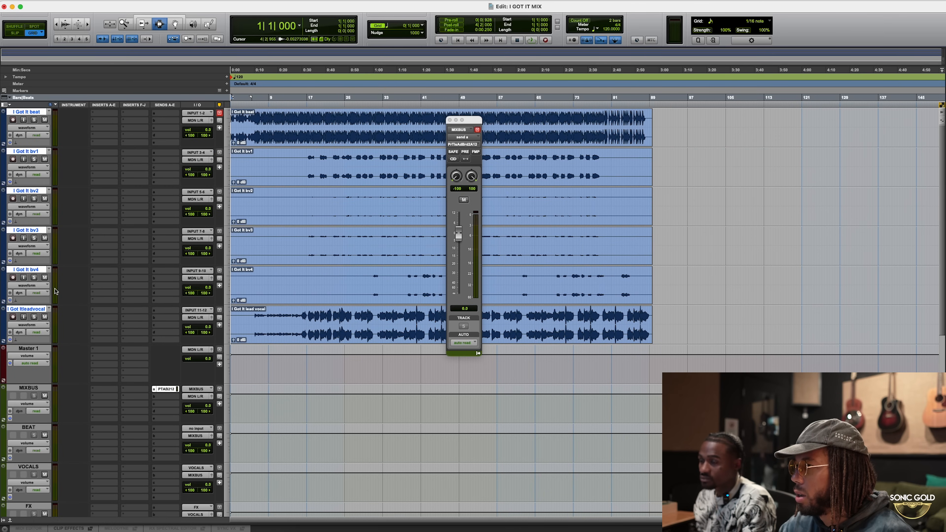
double_click(33, 347)
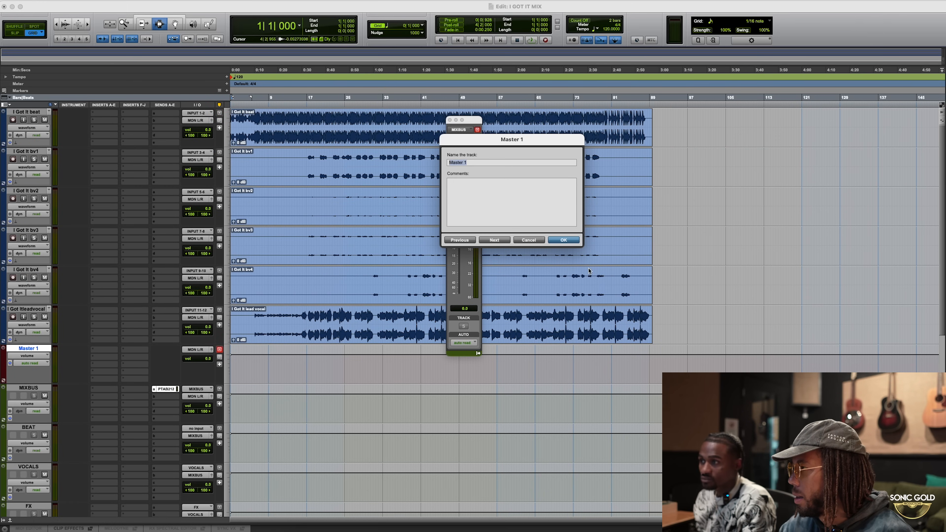
left_click(551, 241)
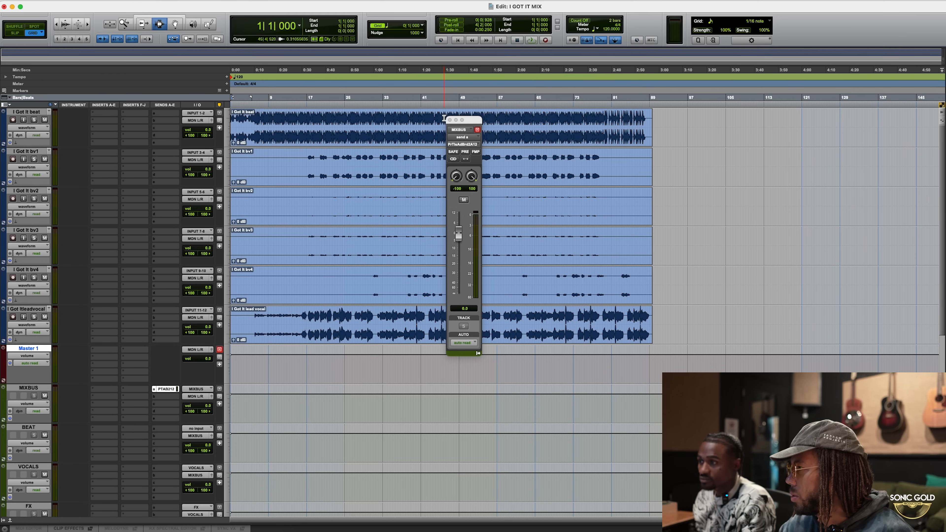
left_click(449, 120)
left_click(361, 156)
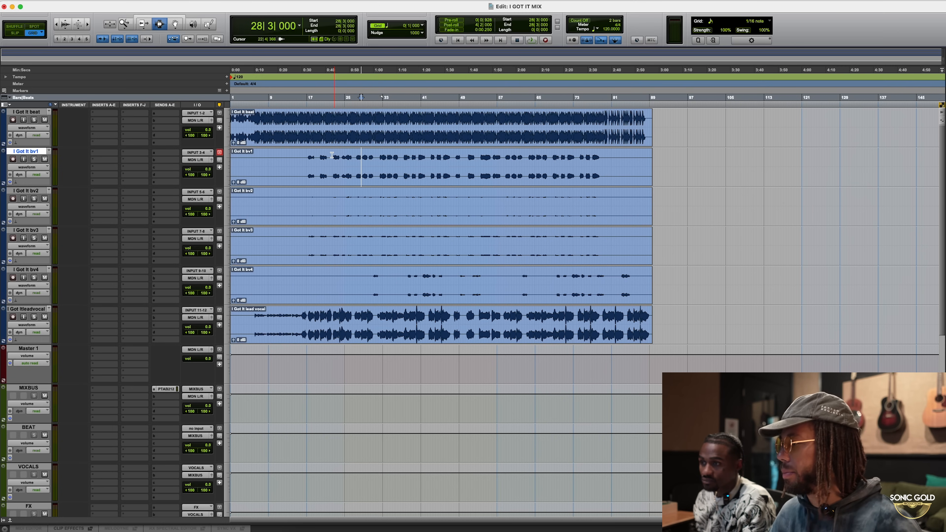
left_click(30, 231, "shift")
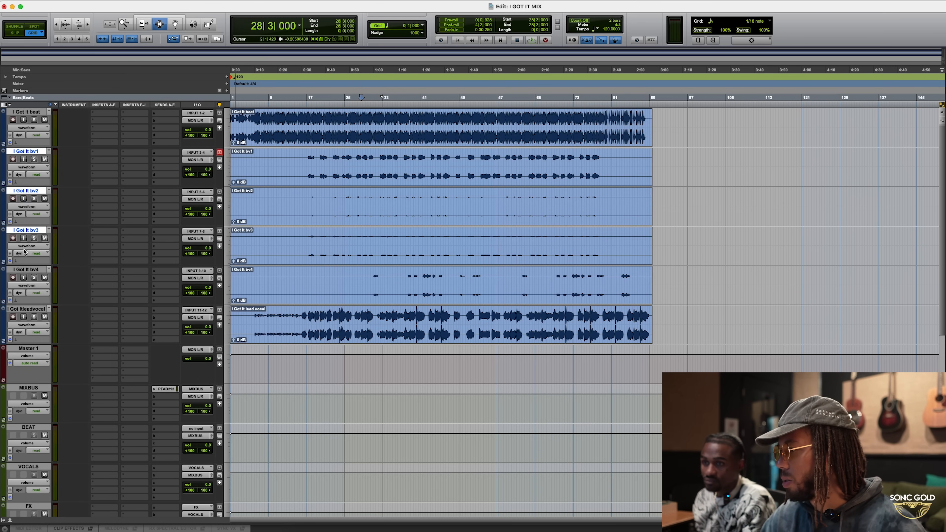
left_click(32, 311)
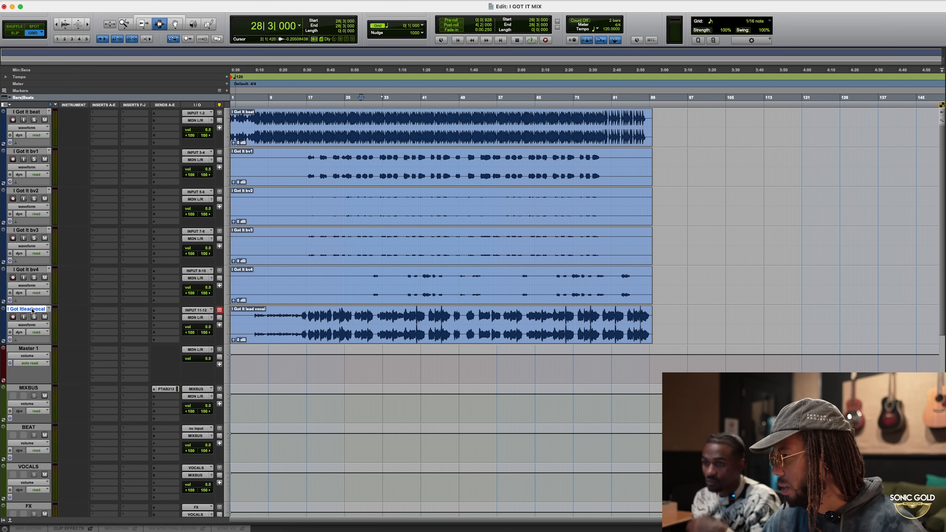
Show the Comments column in the Edit window and enter "lead" as the lead vocal track's comment
left_click(5, 105)
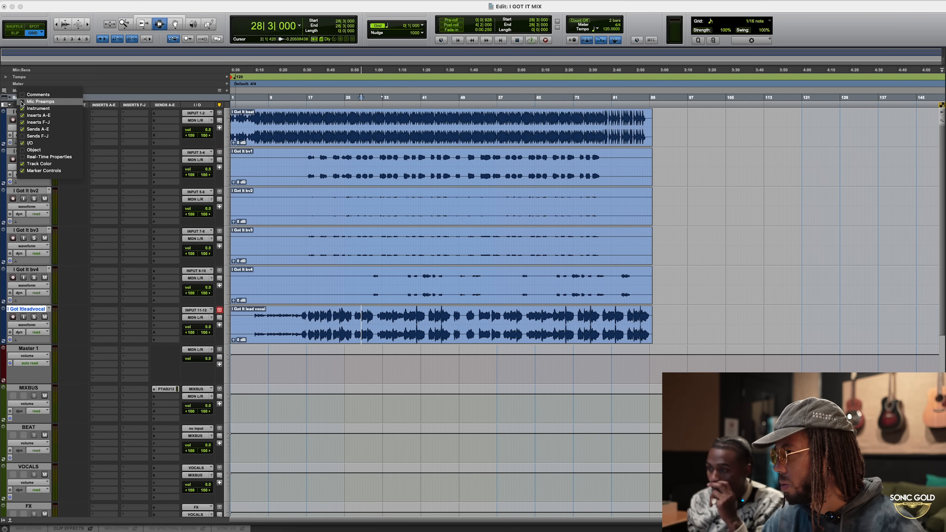
left_click(37, 94)
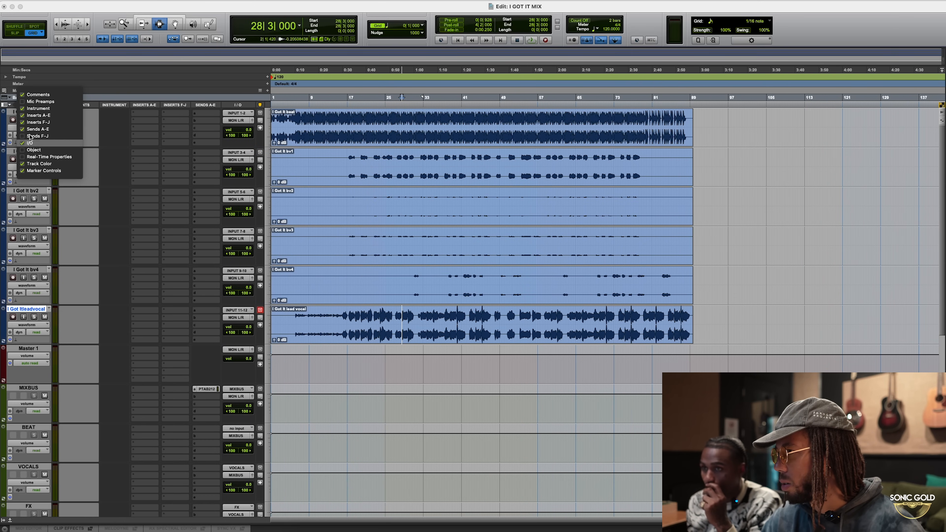
left_click(42, 307)
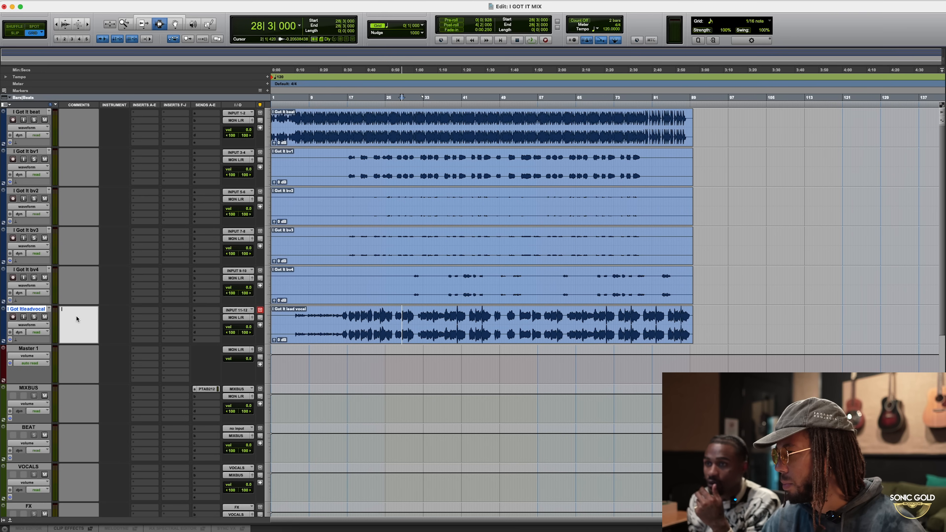
type("lead")
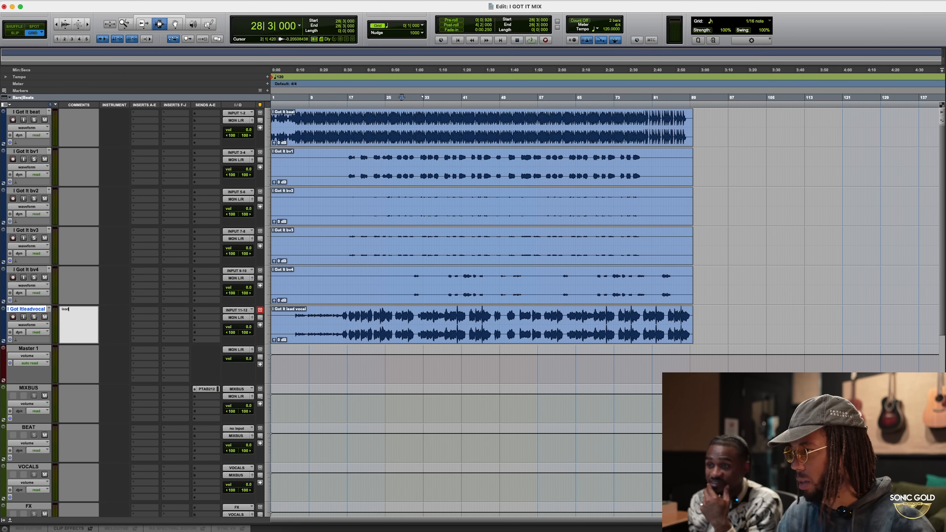
key("Return")
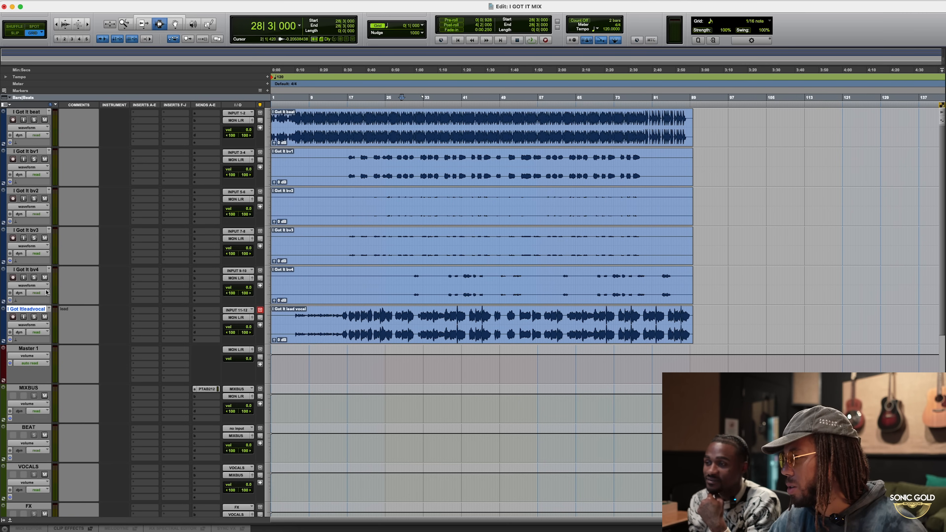
left_click(74, 309)
left_click(75, 275)
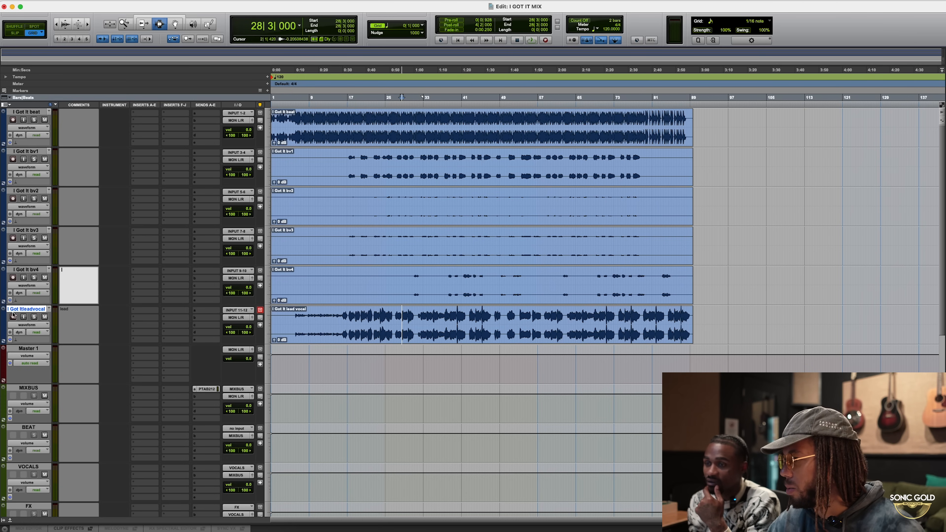
Color the four background vocal tracks, bv1 to bv4, yellow-green with the Color Palette
left_click(23, 271)
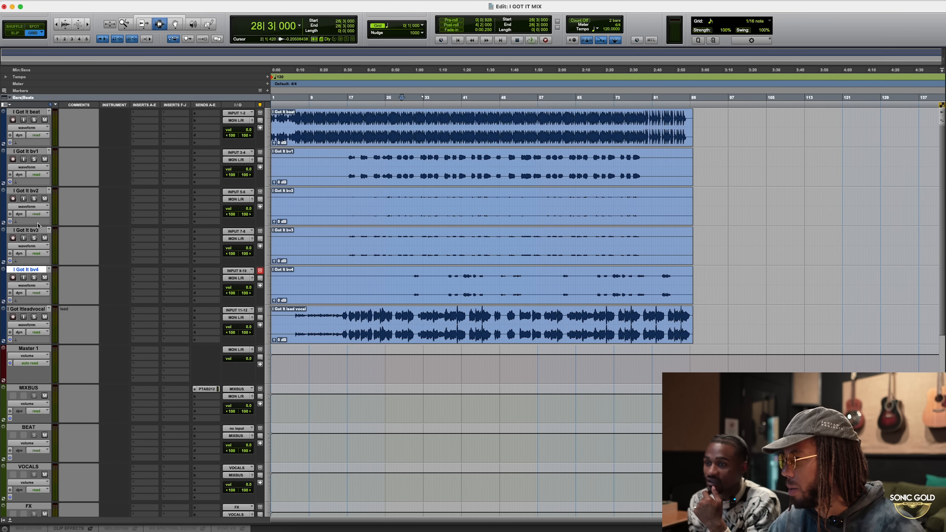
left_click(32, 152, "shift")
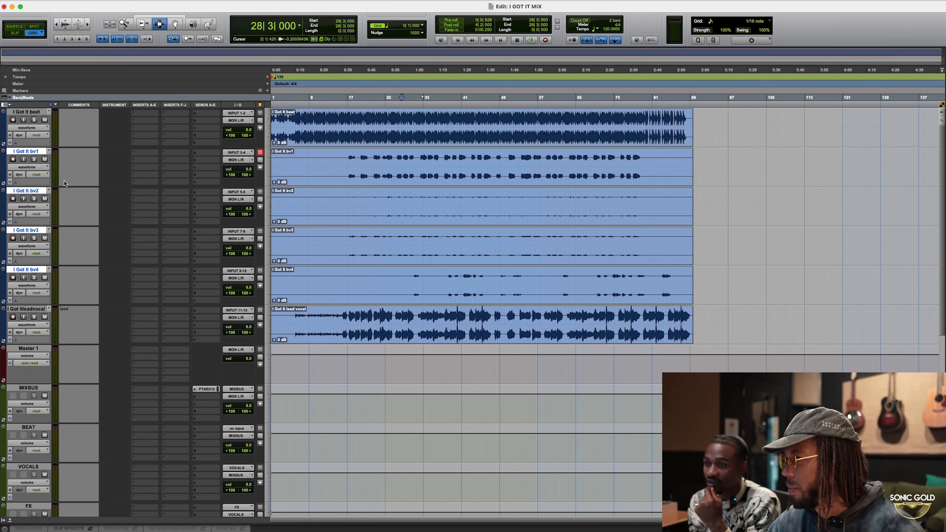
double_click(5, 163)
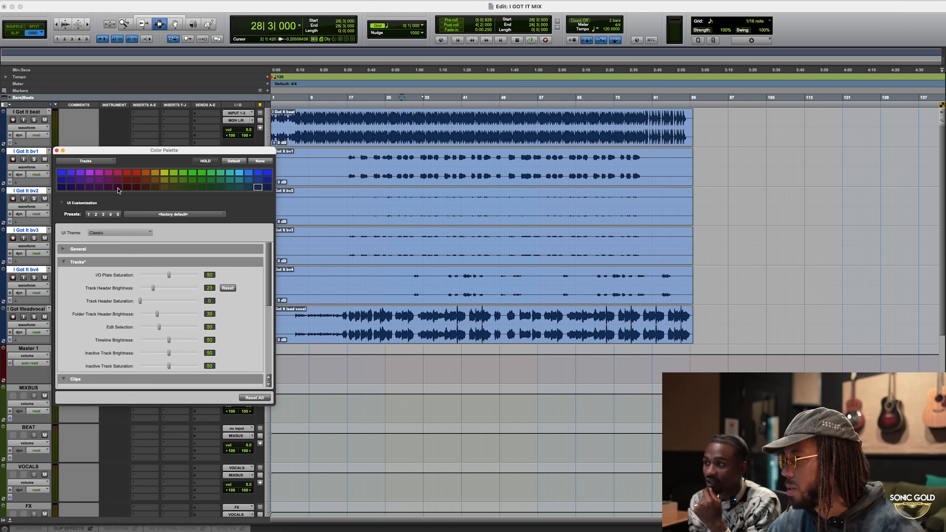
left_click(174, 180)
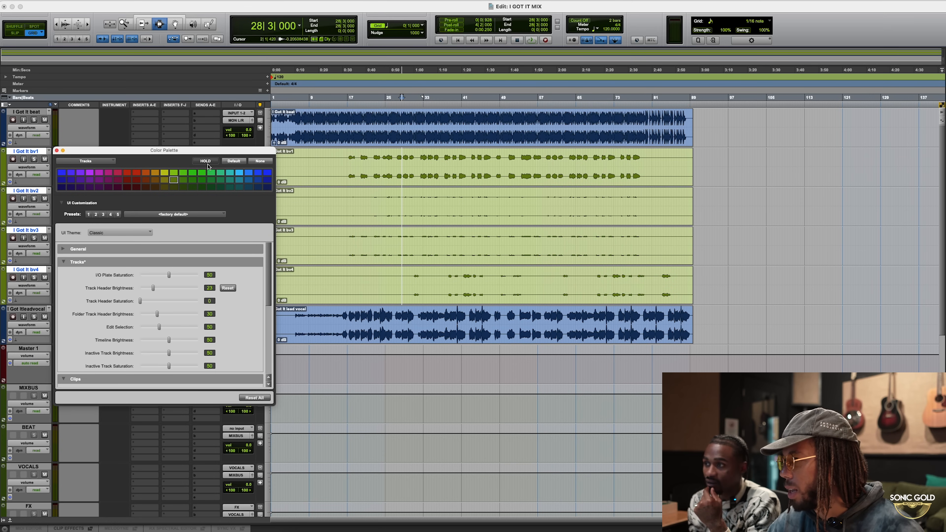
left_click(57, 150)
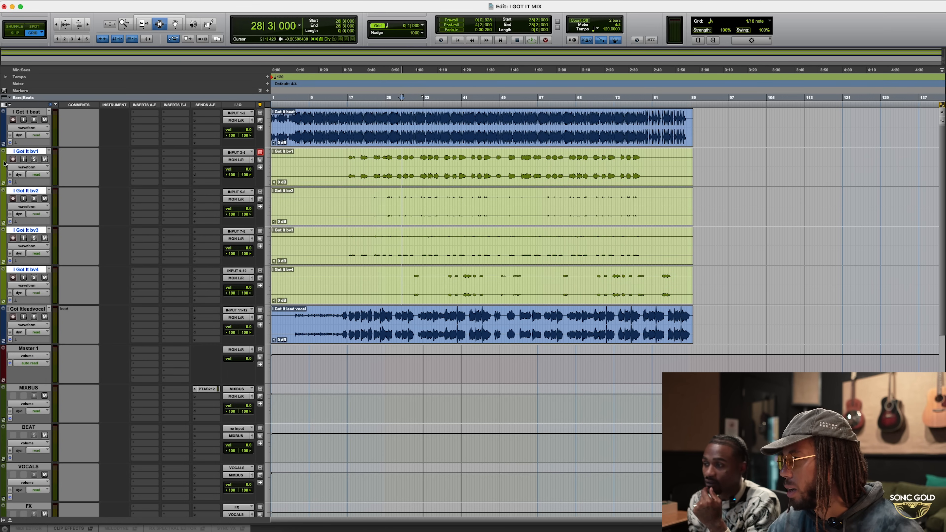
Color the lead vocal track purple with the Color Palette and increase its track height
double_click(5, 162)
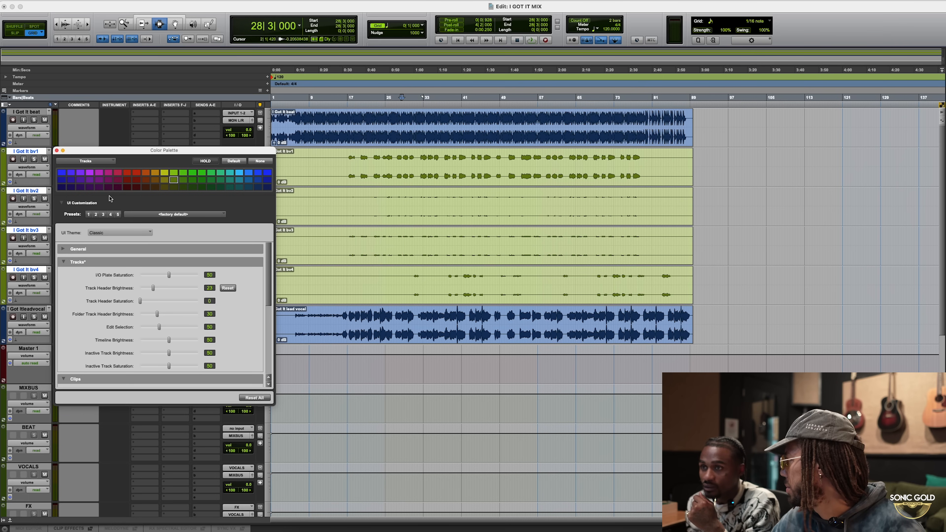
left_click(56, 150)
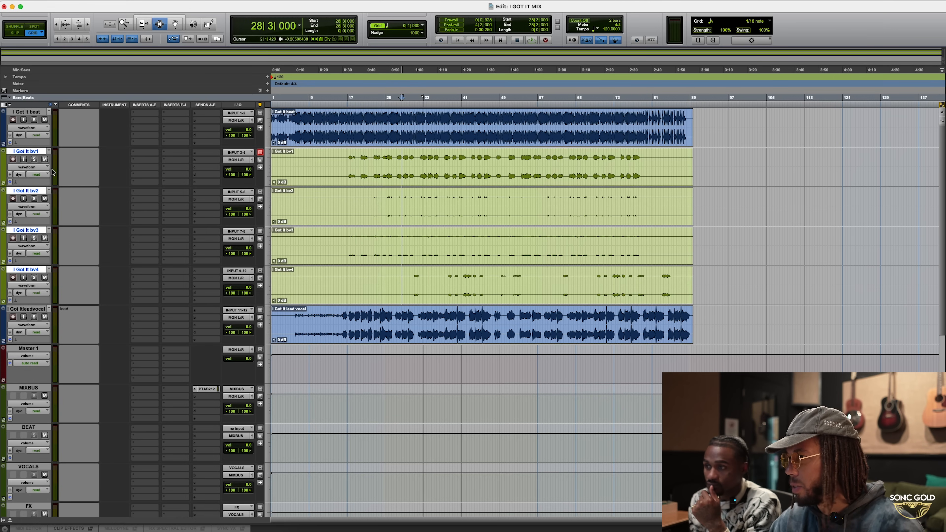
left_click(39, 309)
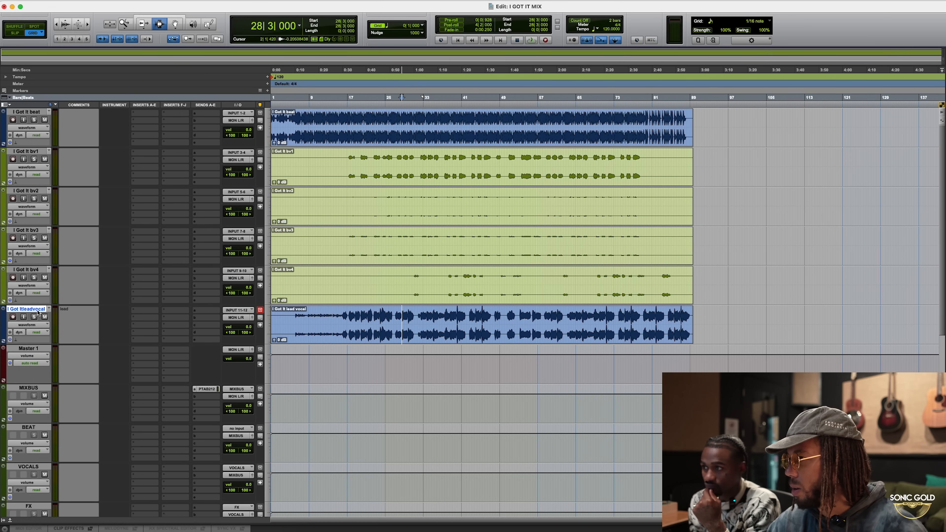
double_click(5, 322)
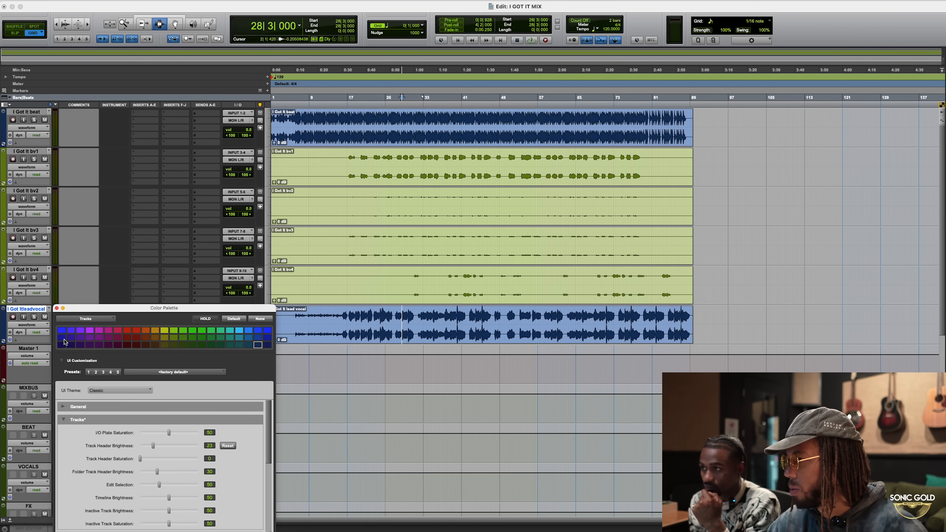
left_click(81, 346)
left_click(57, 308)
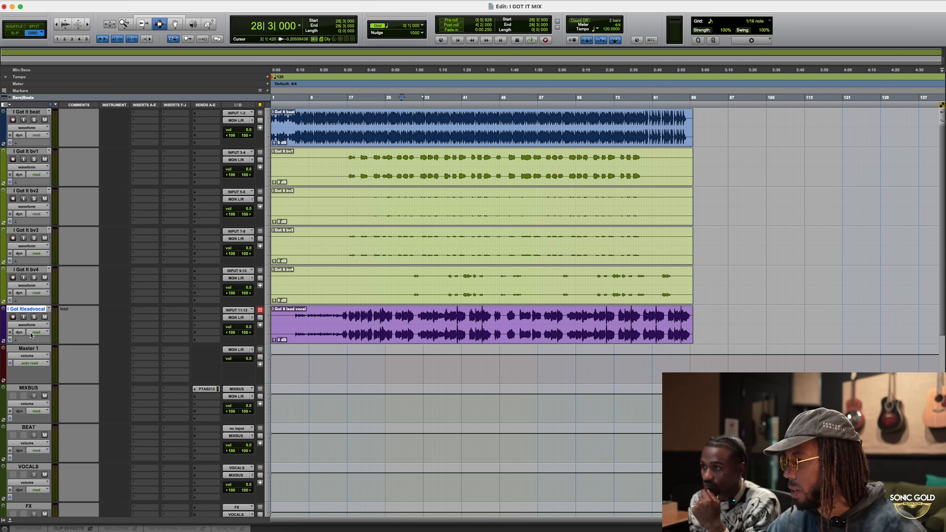
left_click_drag(29, 344, 40, 375)
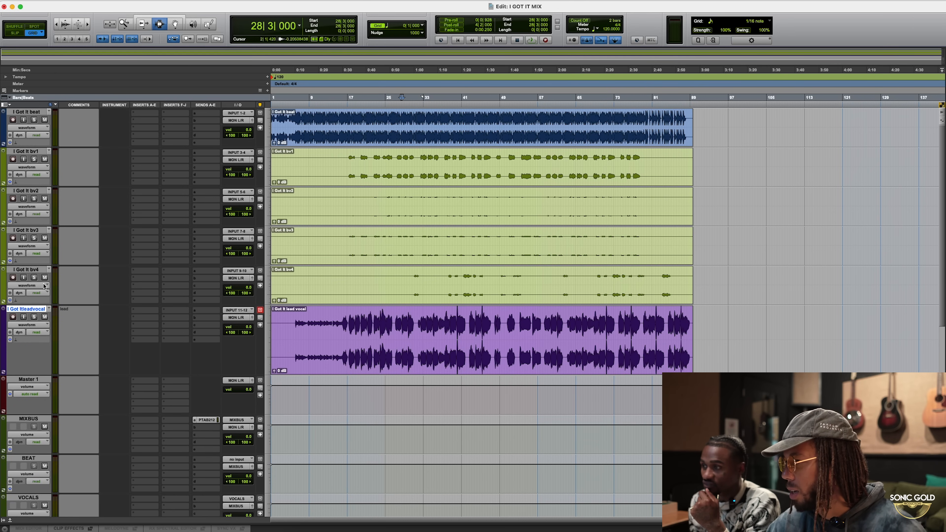
Create a Mix/Edit group from the four background vocal tracks, bv1 to bv4, keeping the default group settings
left_click(34, 268)
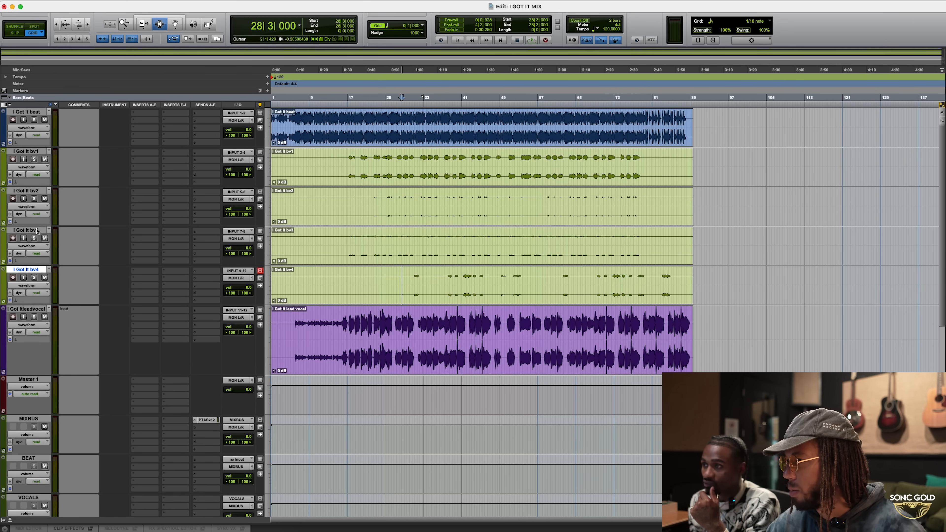
left_click(37, 231, "shift")
left_click(40, 192, "shift")
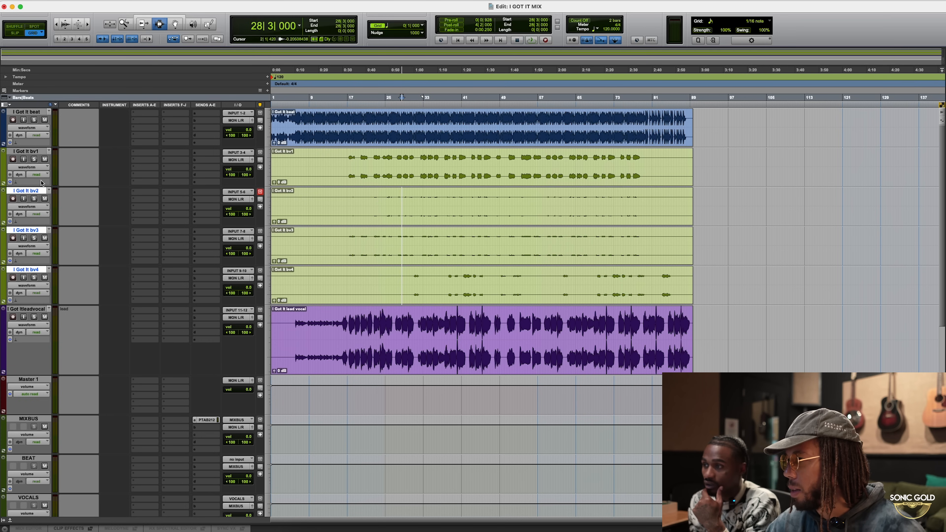
left_click(36, 152, "shift")
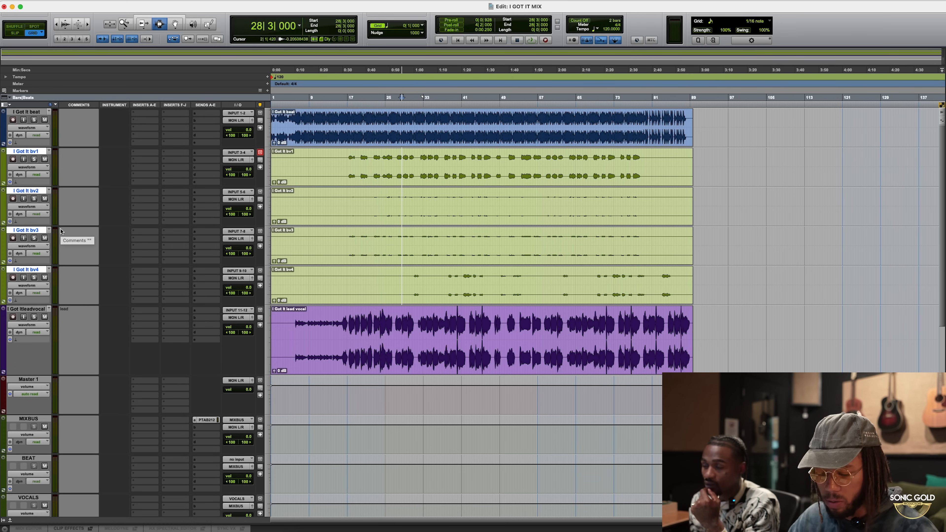
key("super+g")
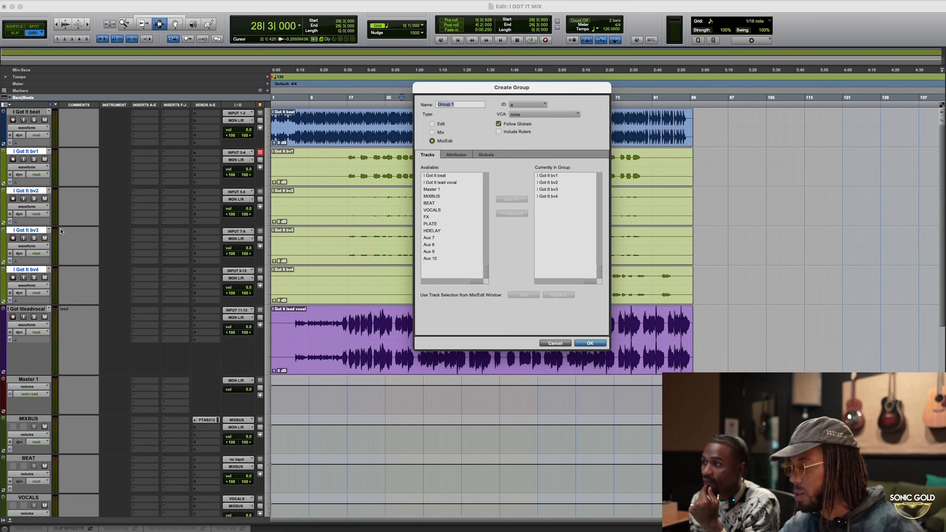
key("Return")
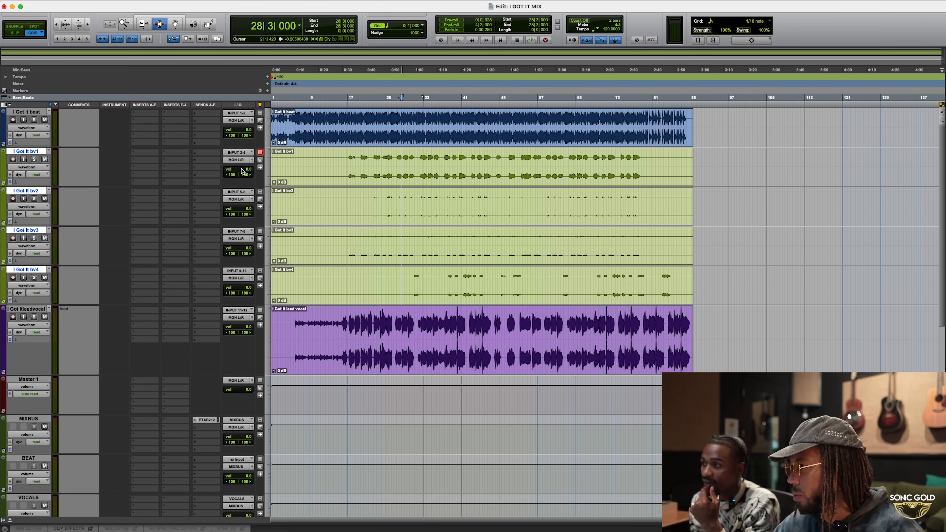
Lower the grouped background vocals' volume to -24.8 dB and mute all four tracks
left_click_drag(241, 171, 242, 199)
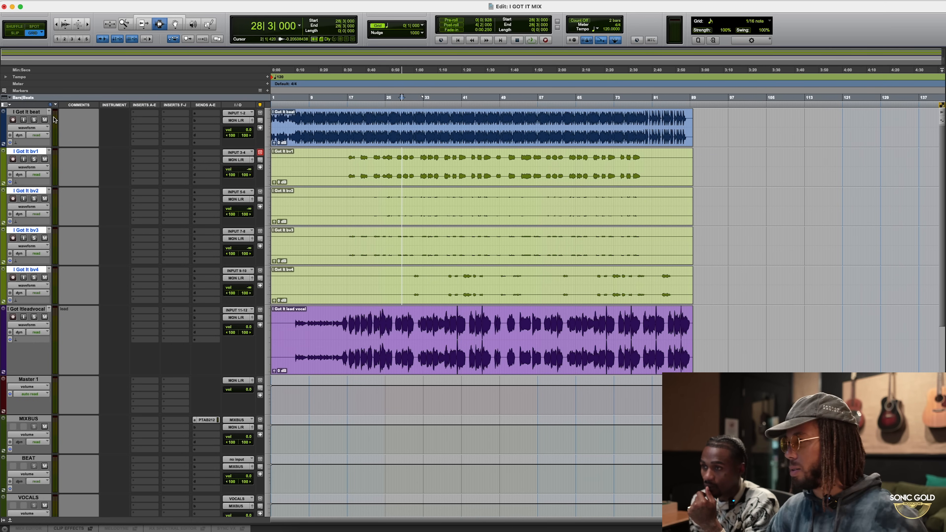
left_click(27, 113)
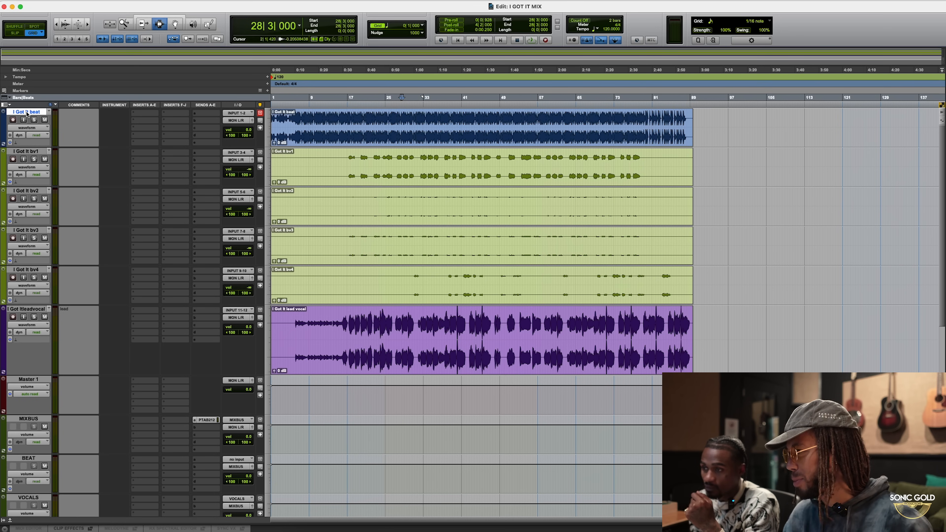
left_click_drag(245, 170, 244, 158)
left_click(44, 159)
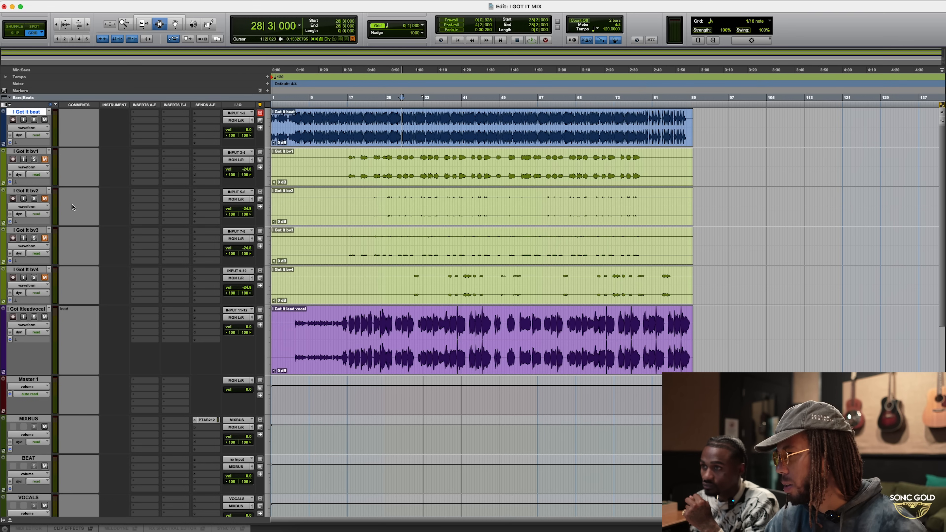
Move the lead vocal track directly below the I Got It beat track
left_click_drag(27, 309, 29, 155)
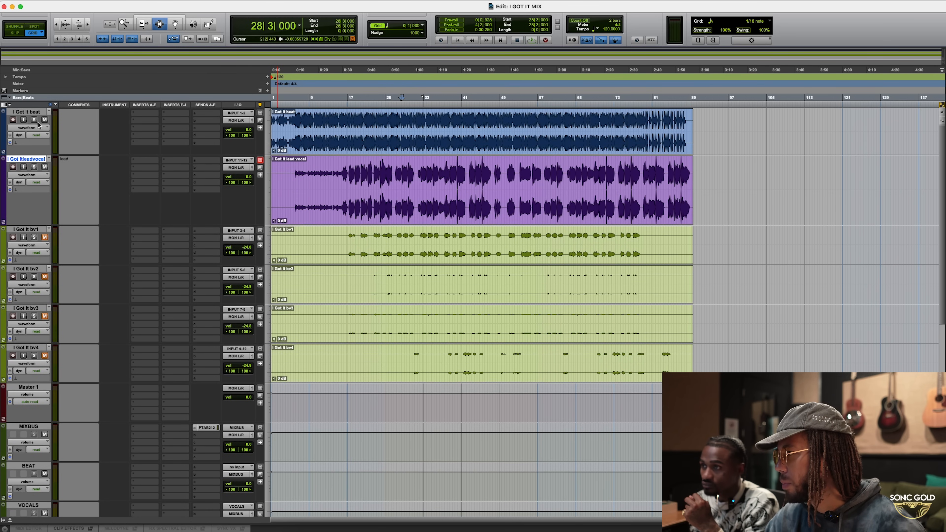
left_click(30, 113)
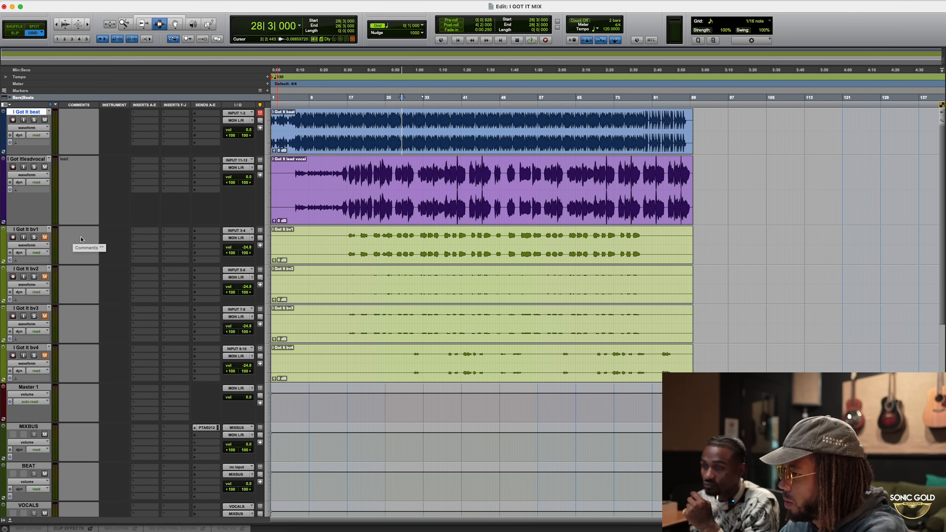
Route the I Got It beat track's output to the BEAT aux track
scroll(124, 250, "down", 1)
scroll(124, 250, "up", 1)
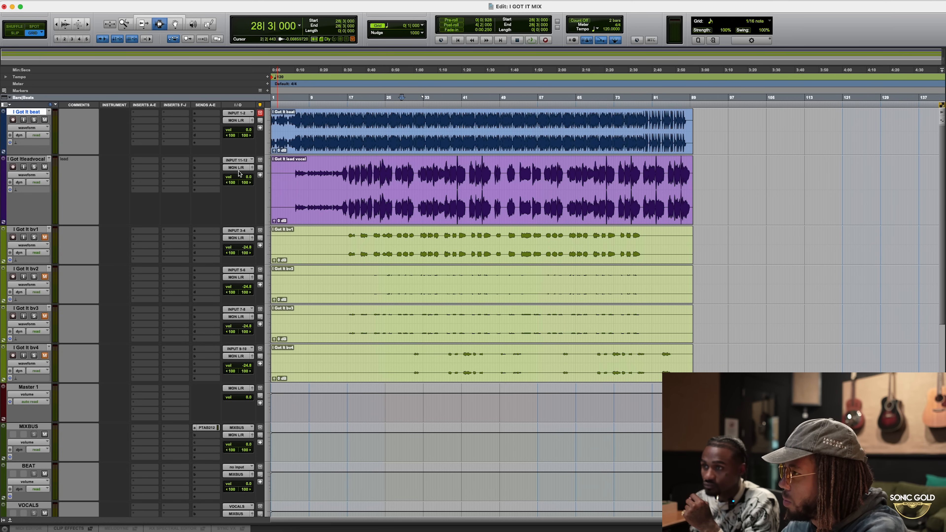
scroll(232, 223, "down", 1)
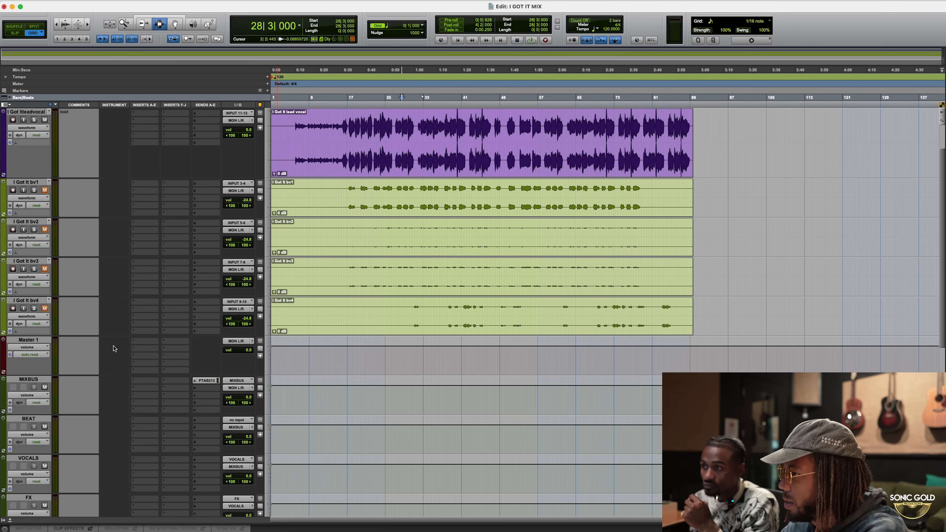
scroll(107, 407, "down", 1)
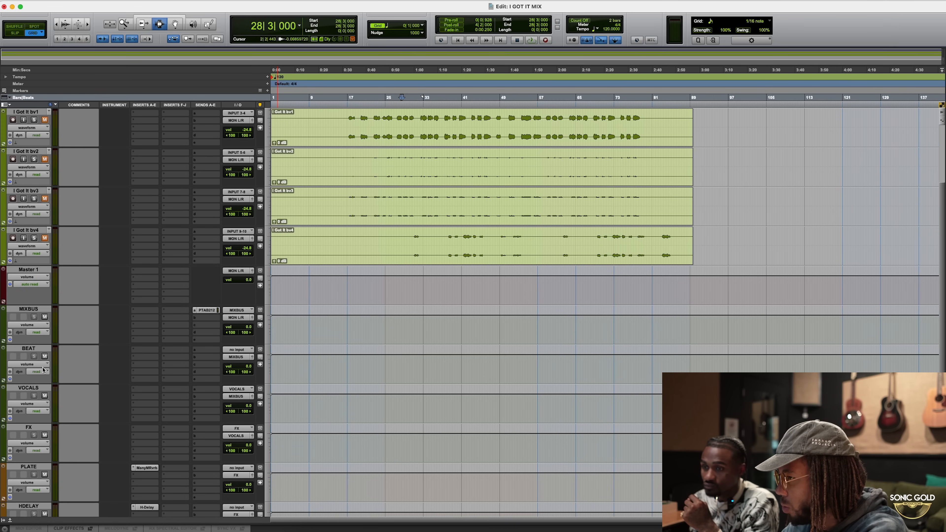
scroll(212, 128, "up", 2)
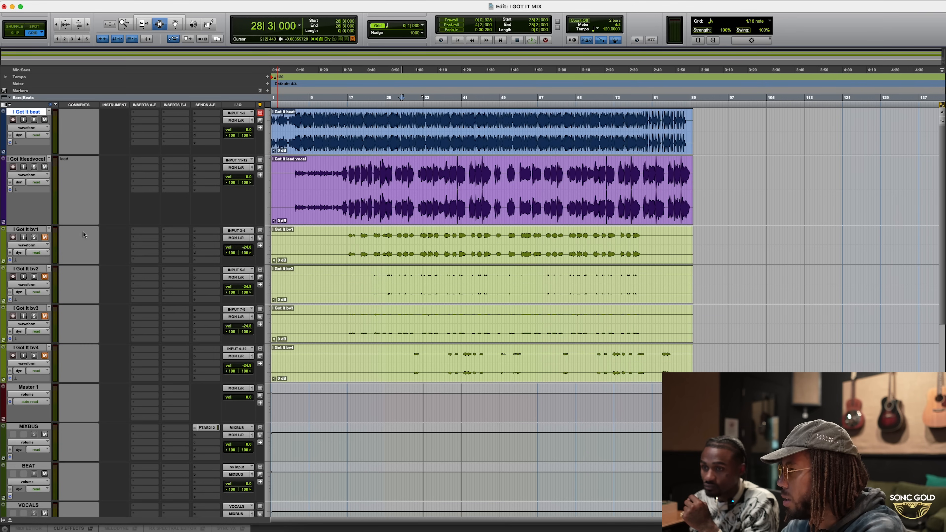
left_click(237, 121)
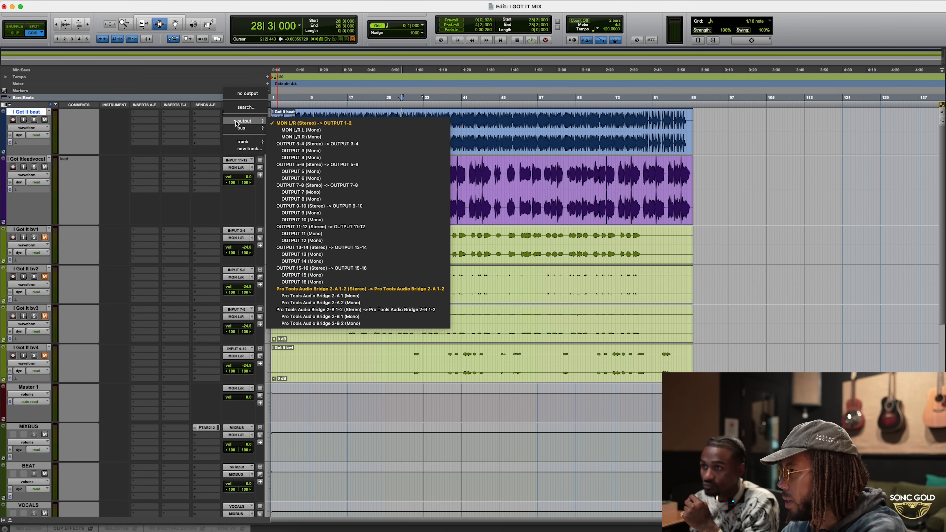
mouse_move(251, 142)
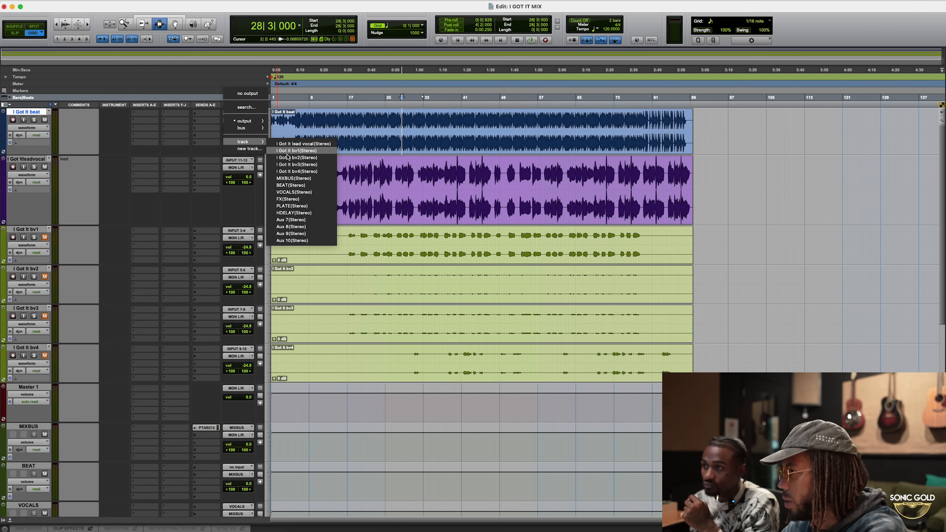
left_click(295, 185)
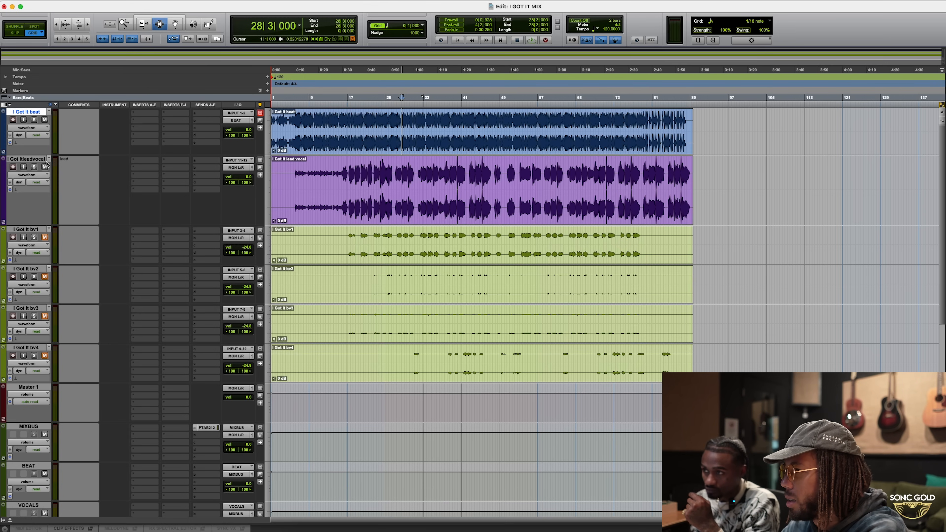
Route the outputs of the lead vocal and all four background vocal tracks to the VOCALS aux track together
left_click(33, 159)
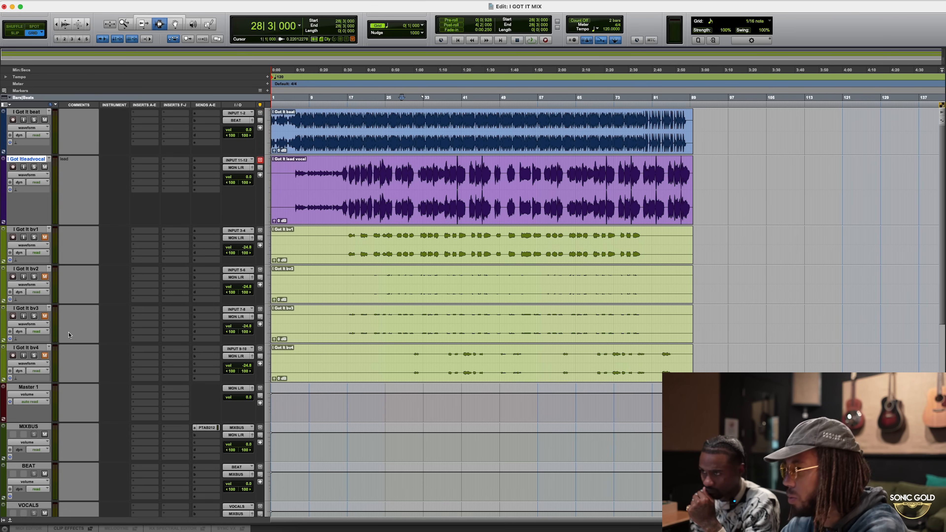
left_click(35, 348, "shift")
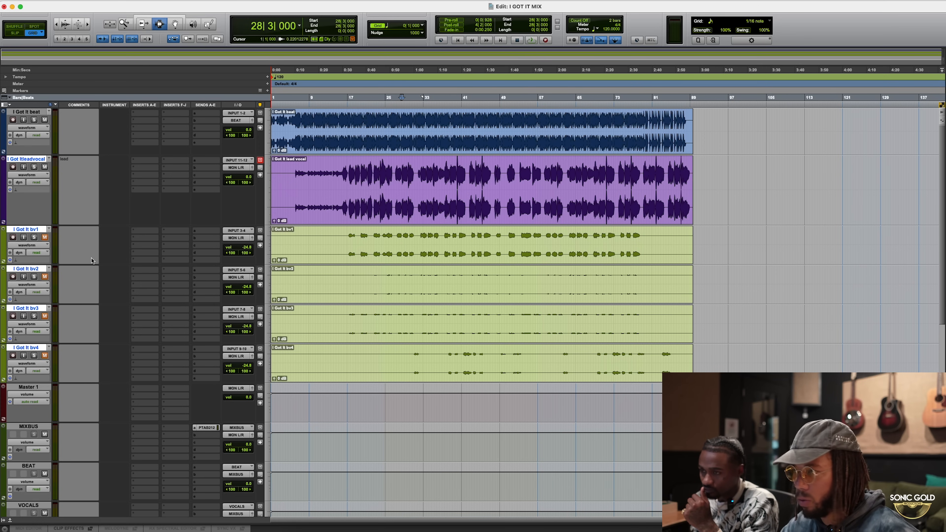
left_click(38, 112)
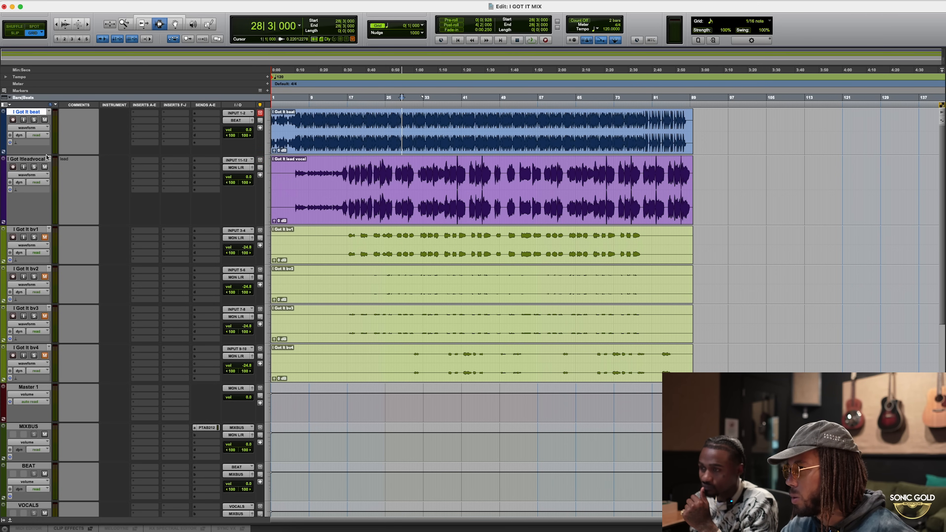
left_click(34, 160)
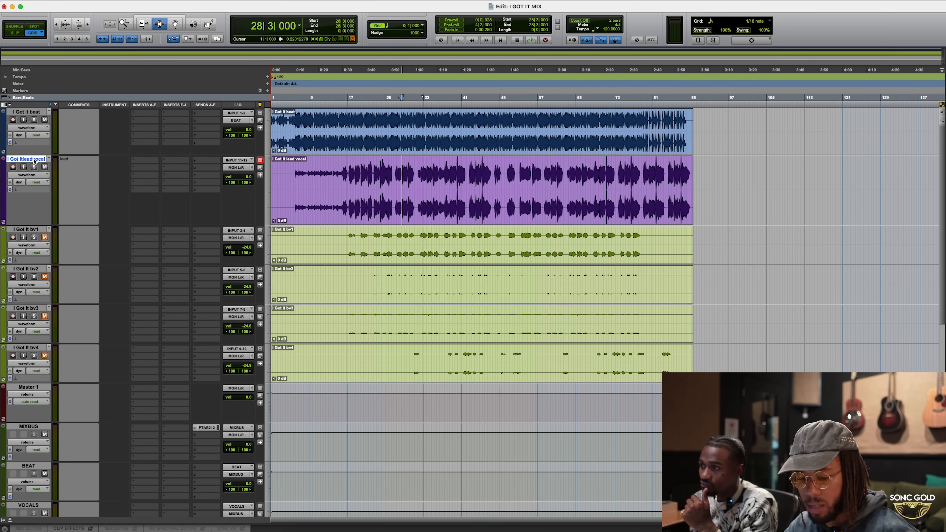
left_click(37, 347, "shift")
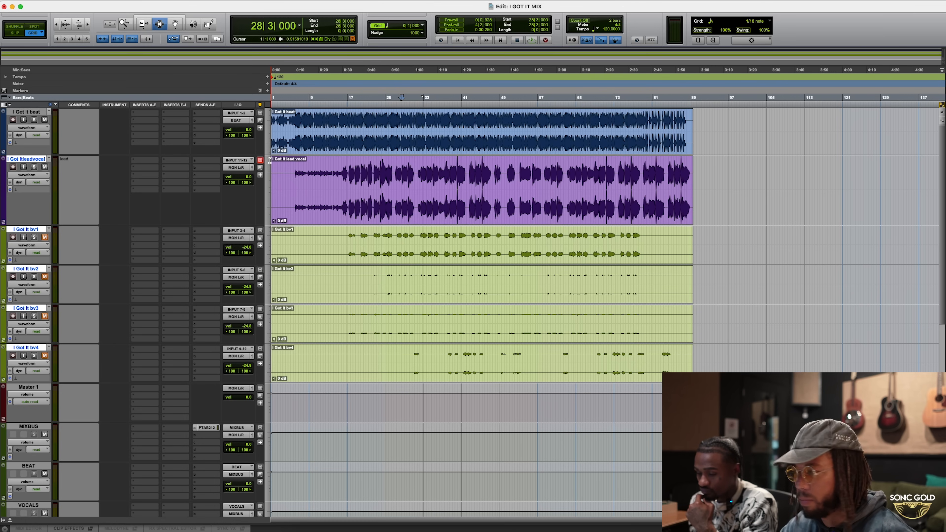
left_click(242, 168)
mouse_move(242, 176)
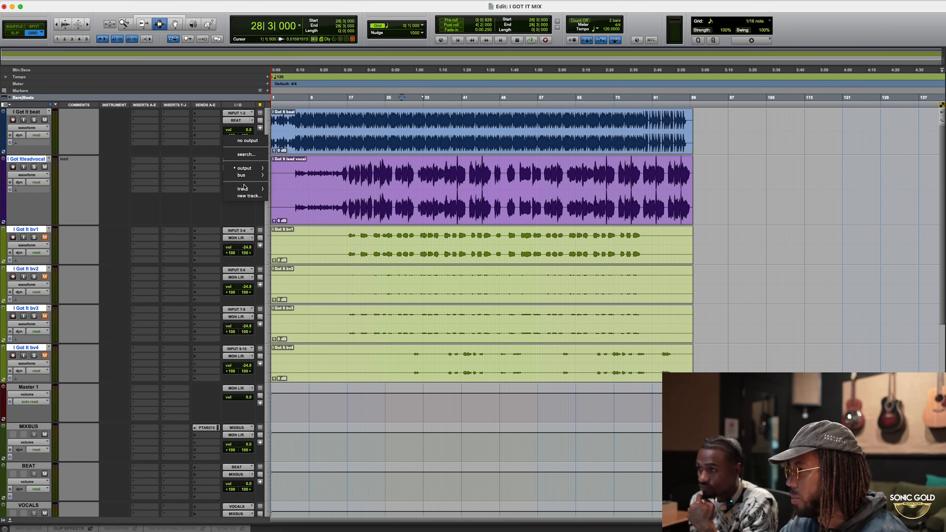
left_click(293, 239, "alt+shift")
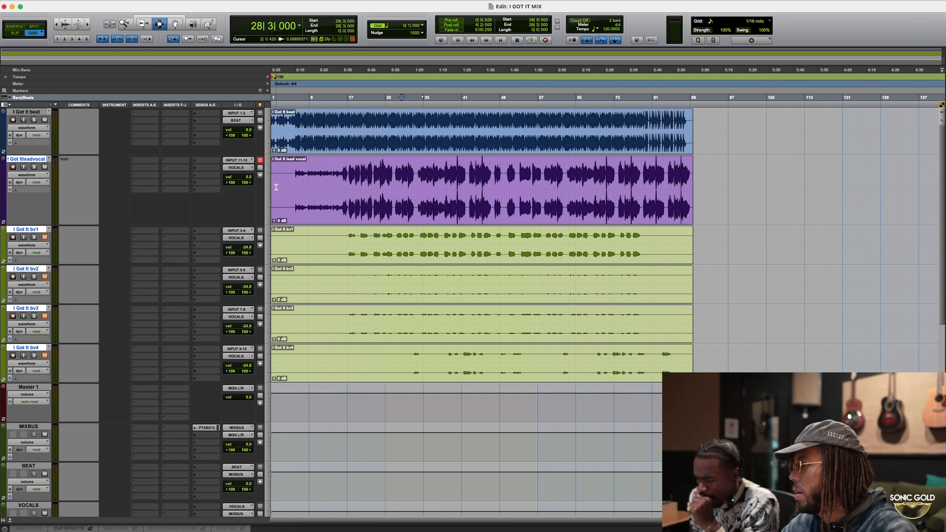
Play the song from around bars 15 and 20 to audition the beat with the lead vocal
scroll(156, 338, "down", 4)
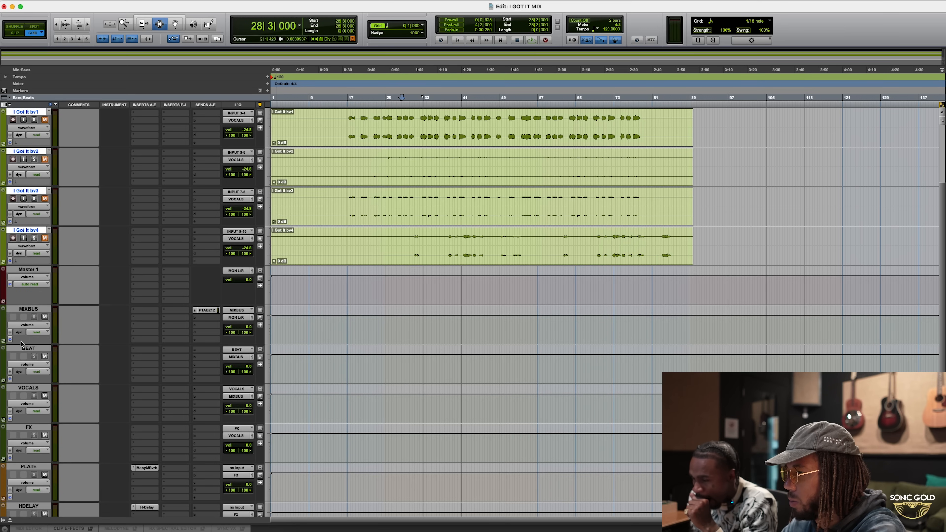
scroll(164, 337, "up", 2)
left_click(345, 168)
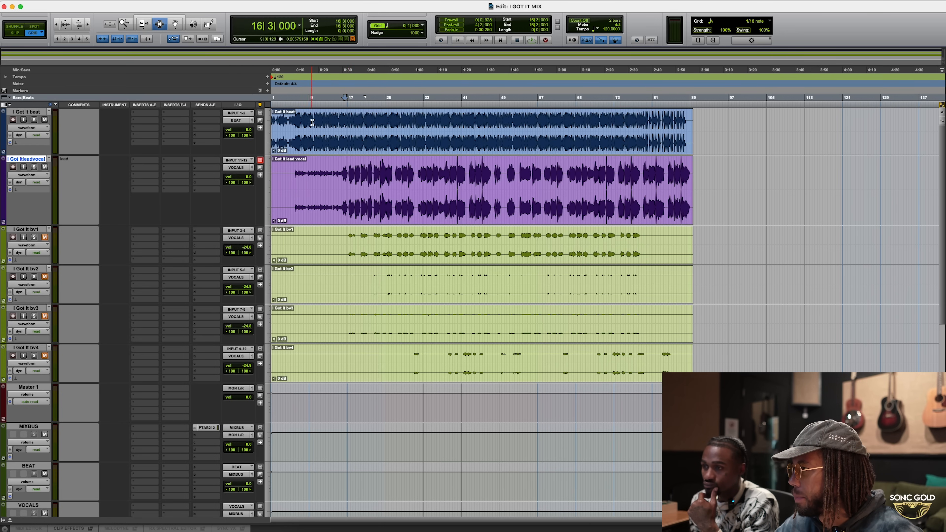
left_click(339, 119)
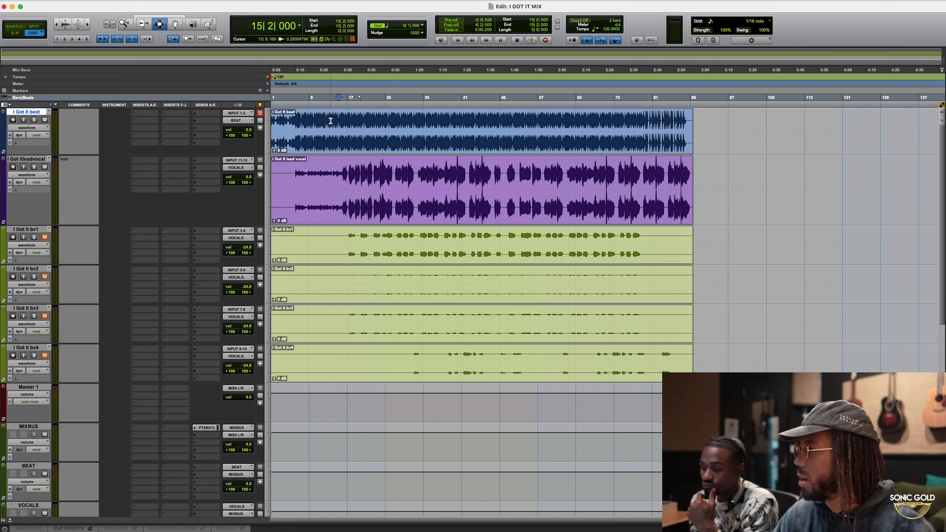
key("space")
left_click(366, 174)
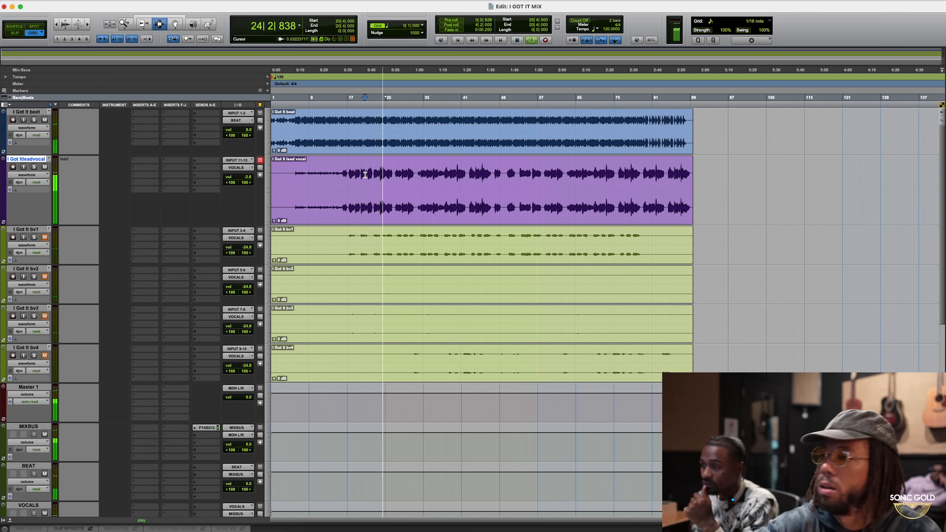
key("space")
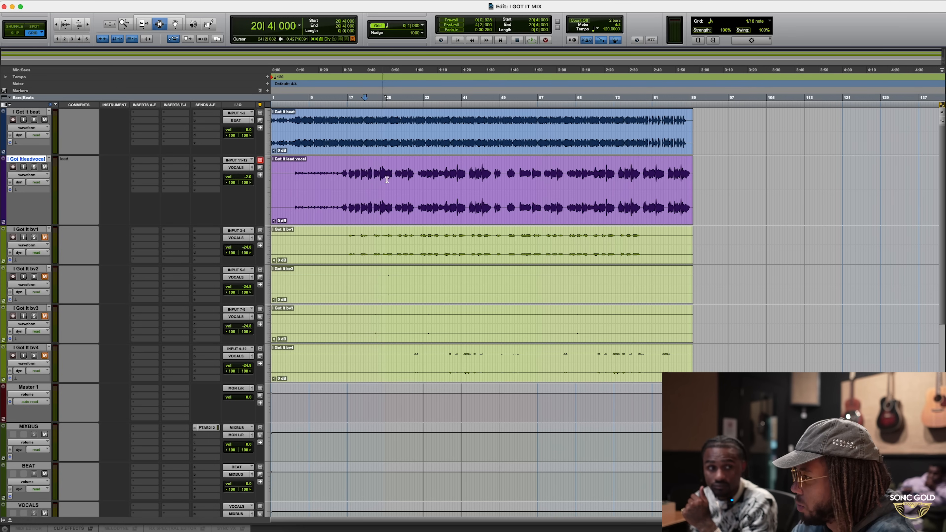
Play the song from bar 20 to check the levels on the Master, MIXBUS, BEAT and VOCALS tracks
scroll(391, 185, "down", 2)
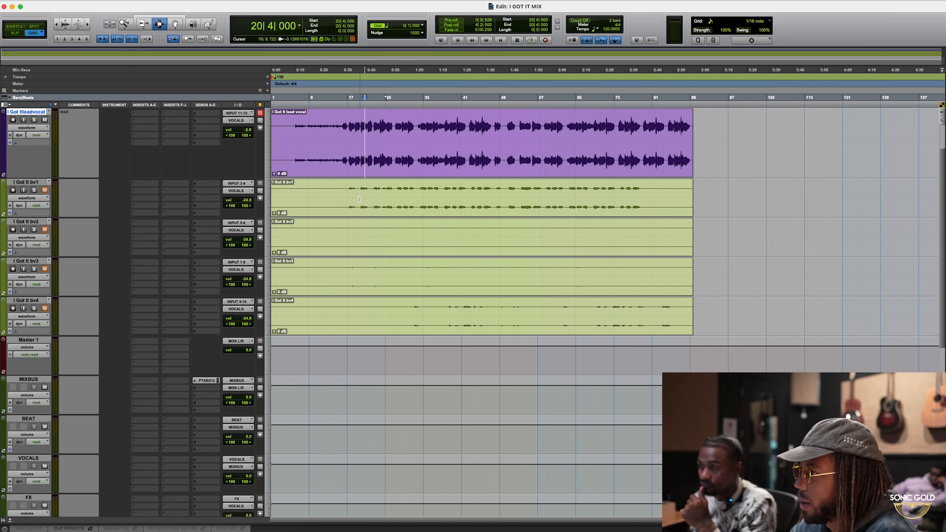
key("space")
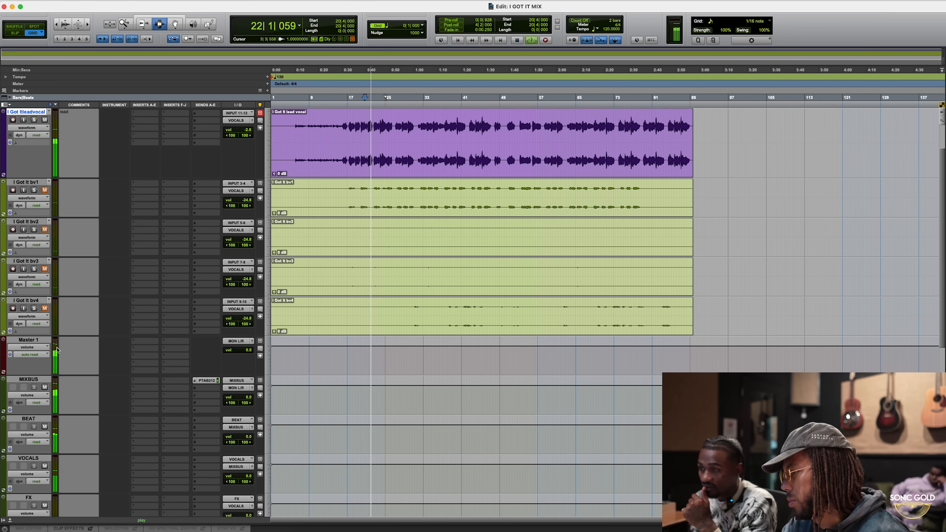
key("space")
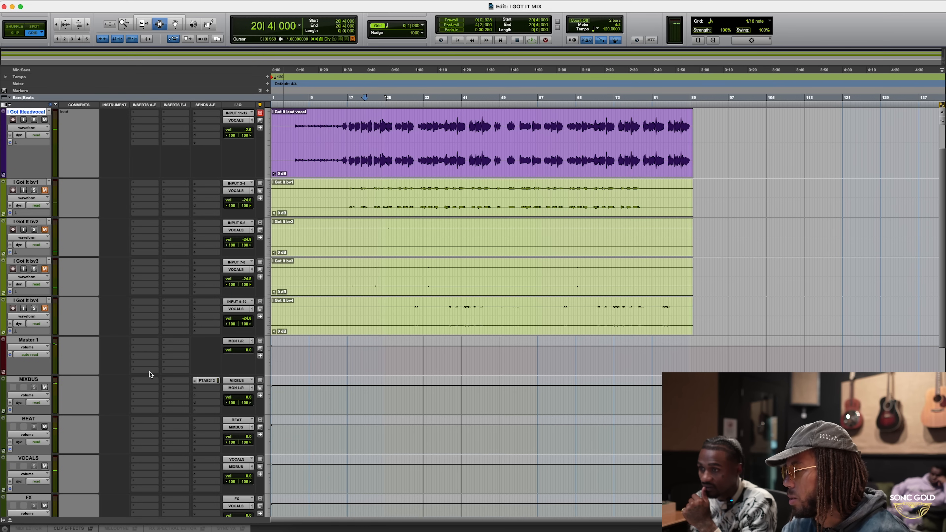
Insert the stereo L2 limiter in Master 1's last insert slot and move it to the last insert slot of MIXBUS
left_click(146, 374)
mouse_move(175, 370)
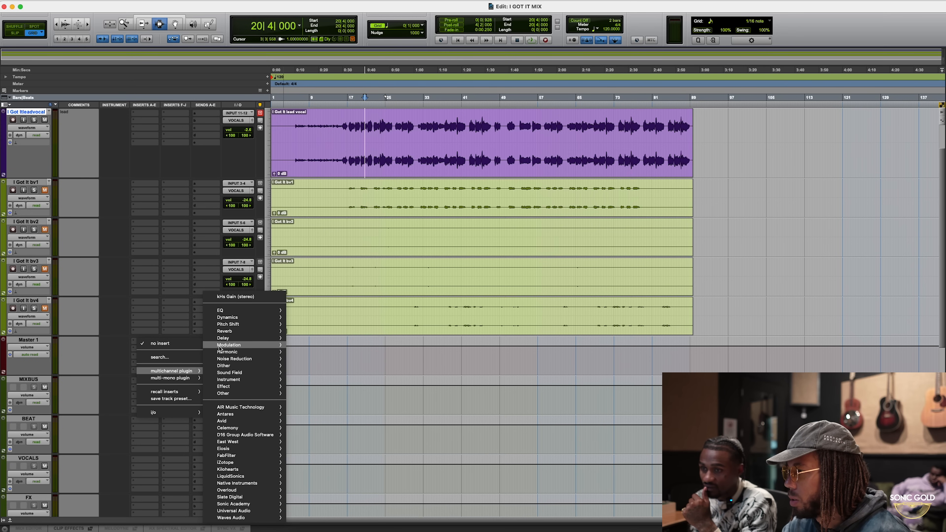
mouse_move(250, 317)
key("l")
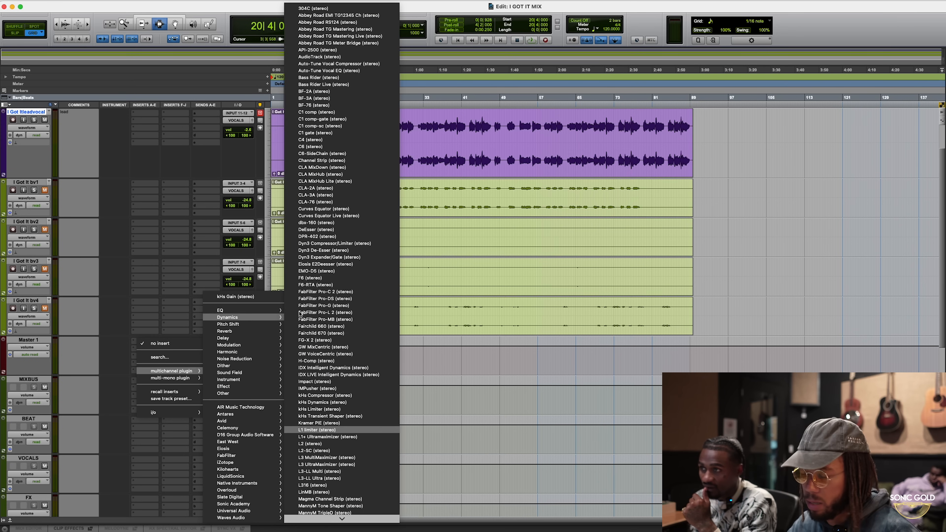
key("Down")
key("Down")
key("Up")
key("Down")
key("Return")
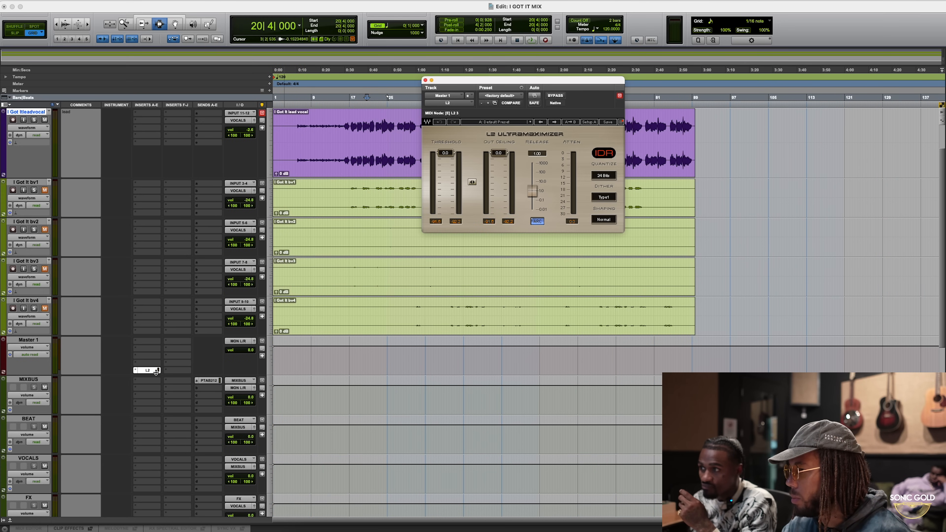
left_click_drag(156, 373, 155, 411)
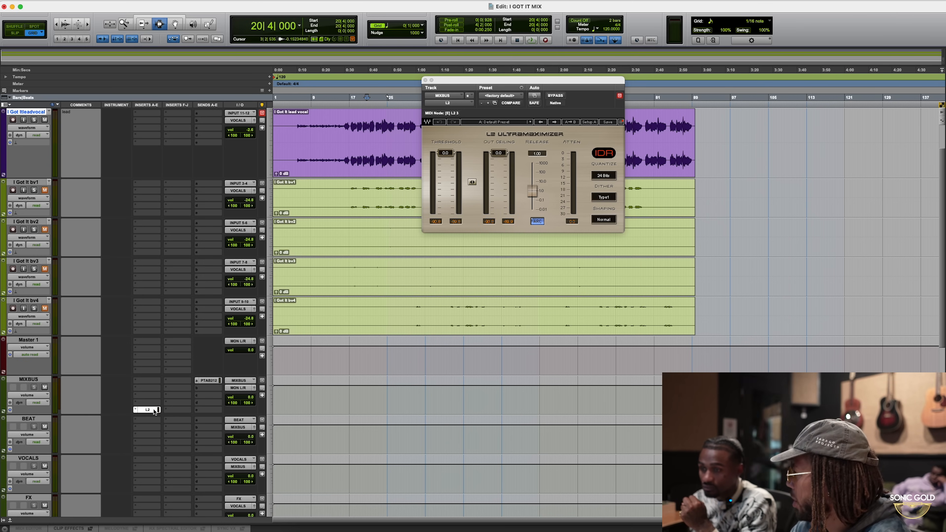
Play the song from bar 20 and toggle the MIXBUS mute to check that the beat and vocals pass through it
scroll(213, 363, "down", 3)
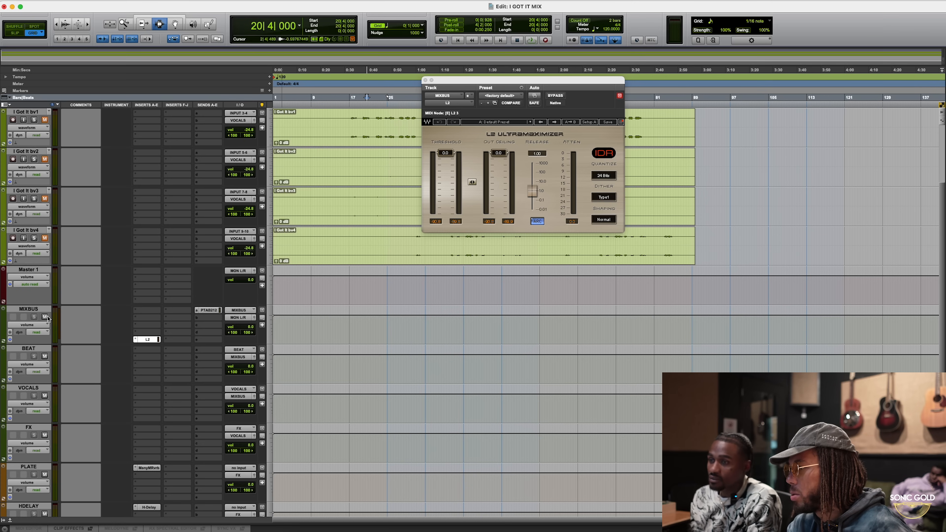
key("space")
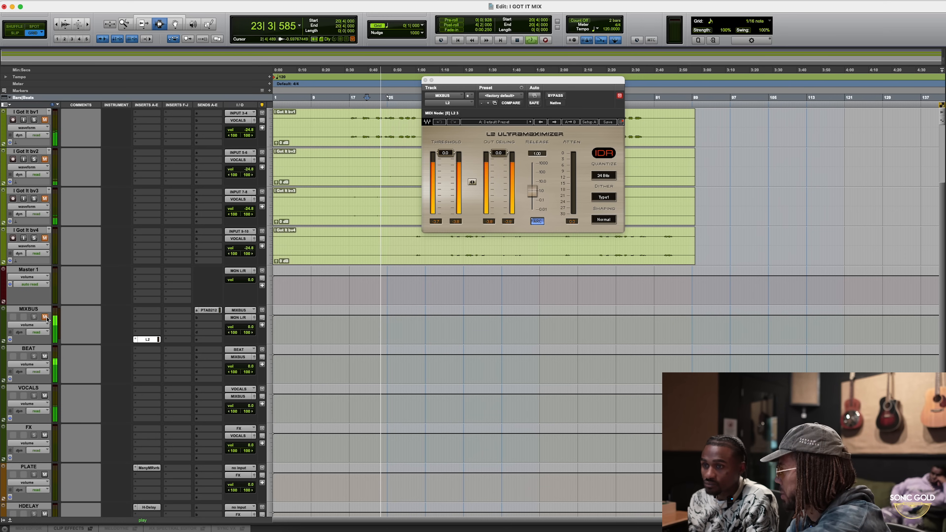
left_click(45, 316)
key("space")
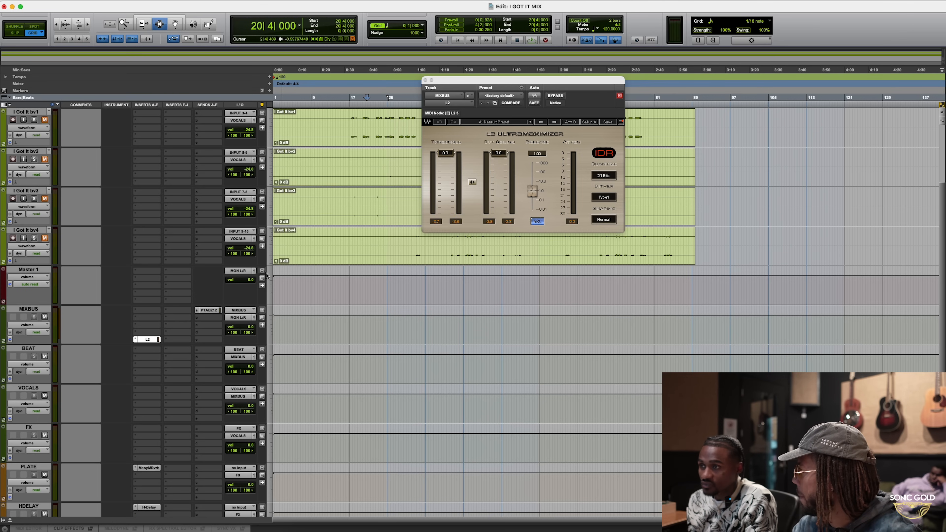
key("space")
key("space")
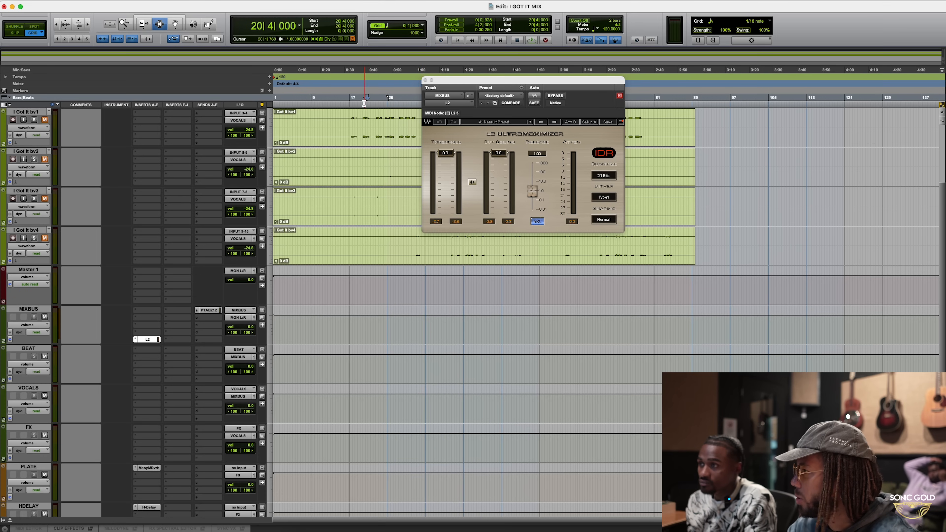
Set the MIXBUS L2's threshold to -6.7 and its output ceiling to -0.2 while playing the song from bar 18
left_click(353, 98)
key("space")
left_click_drag(445, 153, 445, 165)
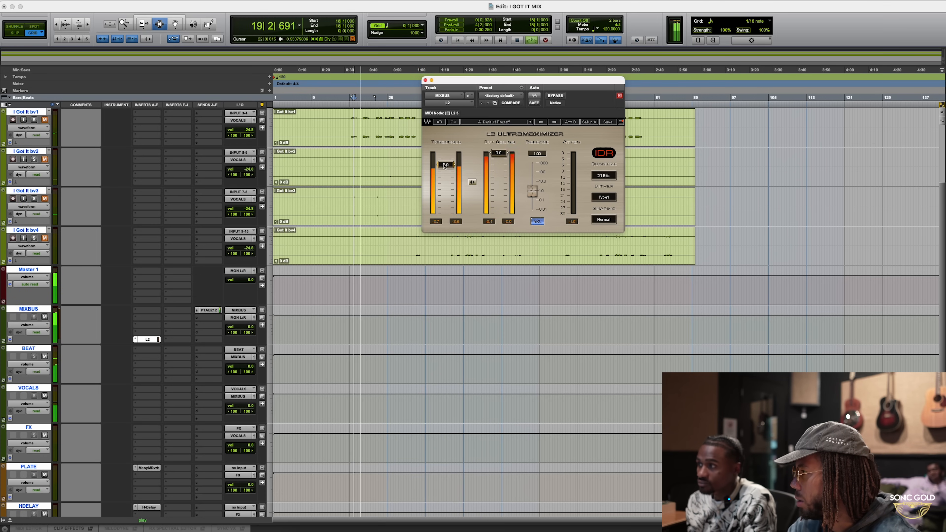
key("space")
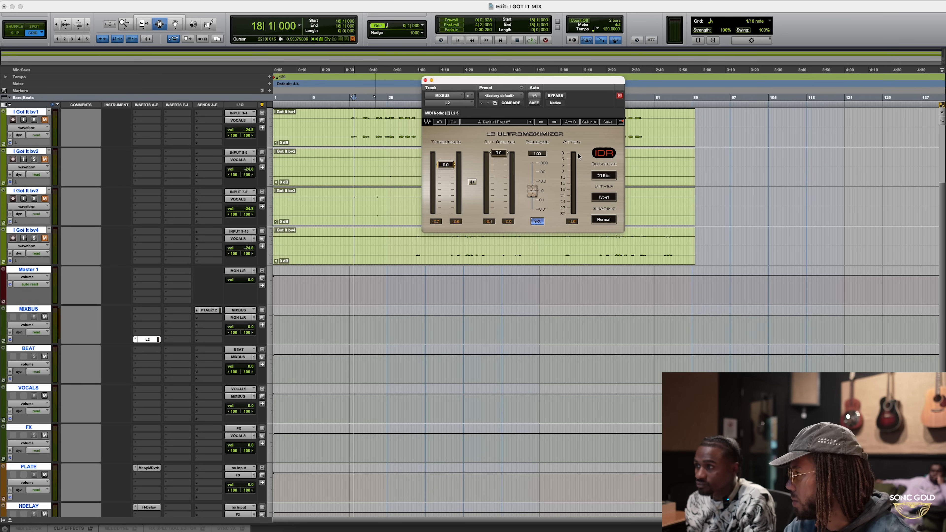
key("space")
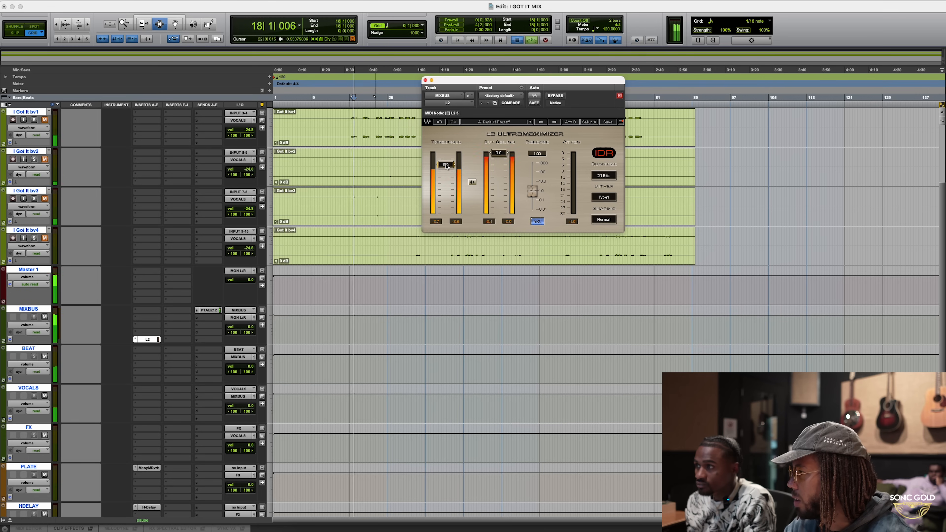
left_click_drag(446, 165, 446, 167)
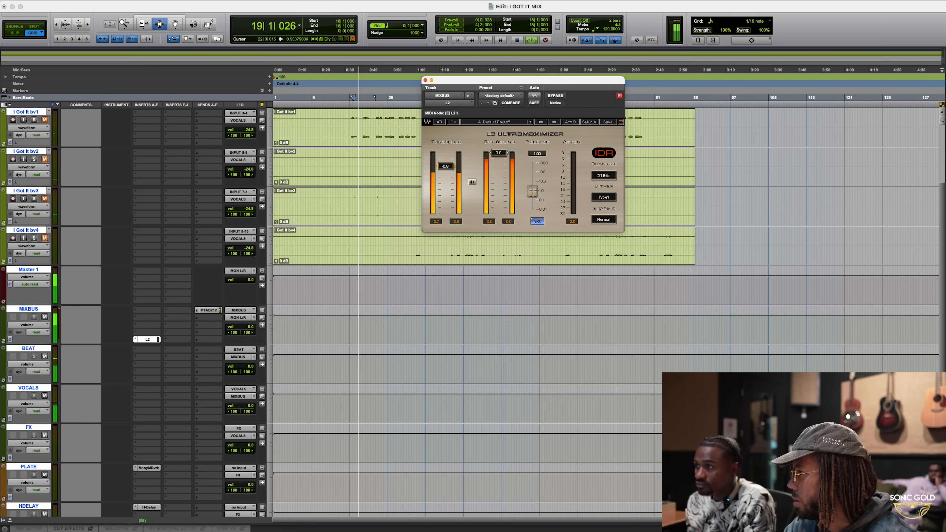
key("space")
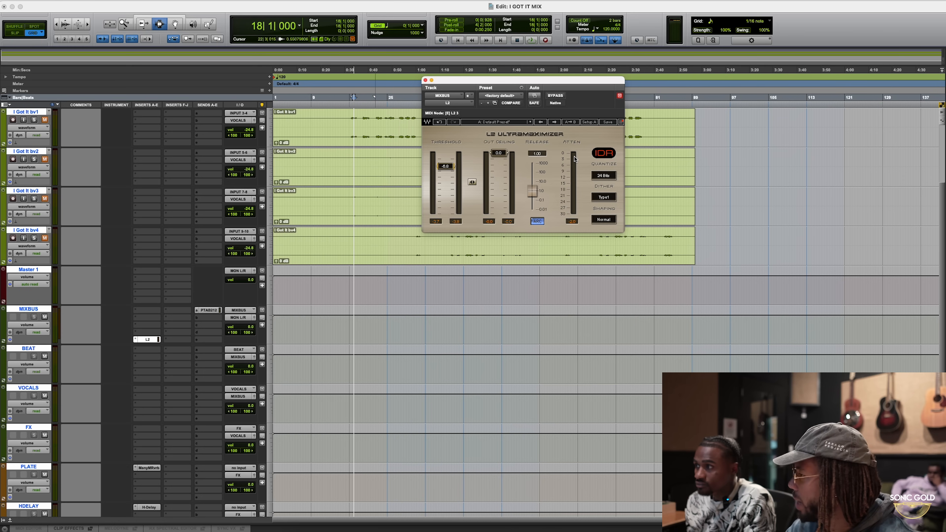
key("space")
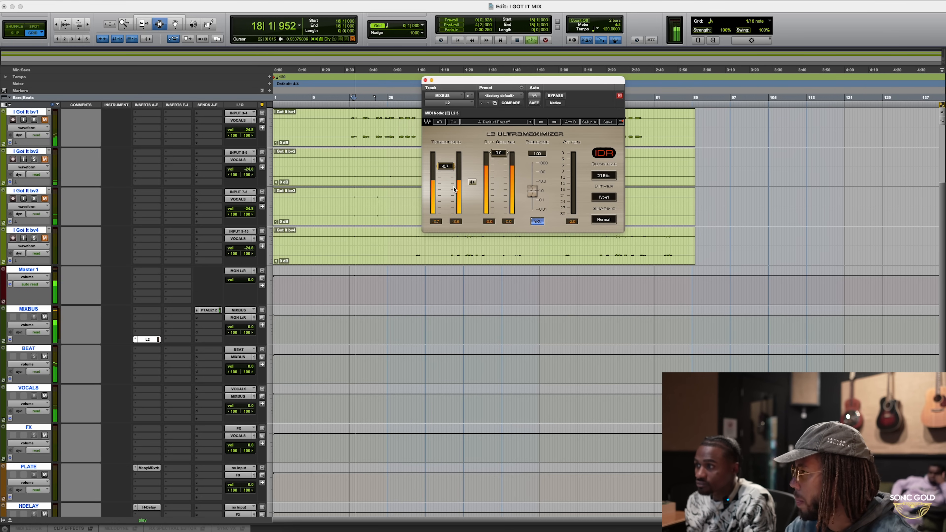
left_click_drag(446, 167, 446, 166)
left_click_drag(498, 153, 498, 154)
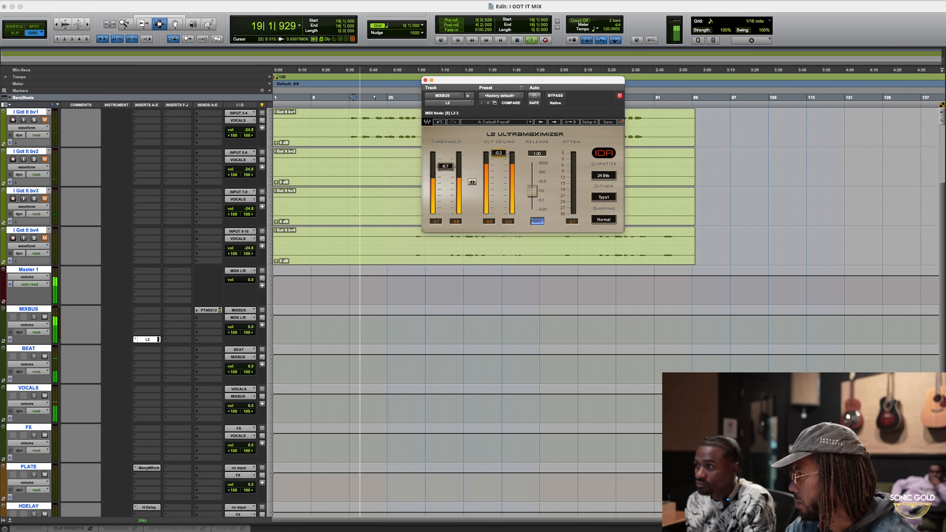
key("space")
Move the L2 up one insert slot on MIXBUS and add the stereo WLM Plus meter below it, with its window clear of the tracks
left_click(147, 331)
mouse_move(173, 339)
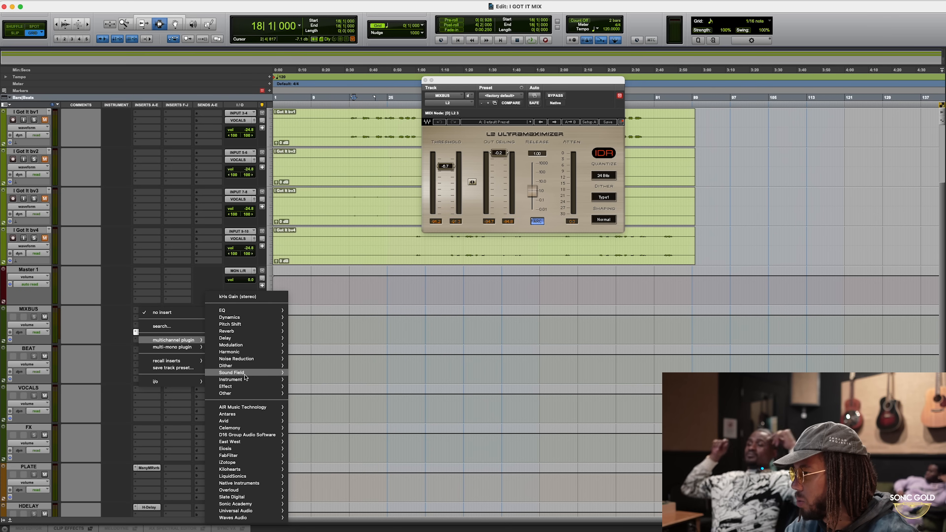
mouse_move(239, 372)
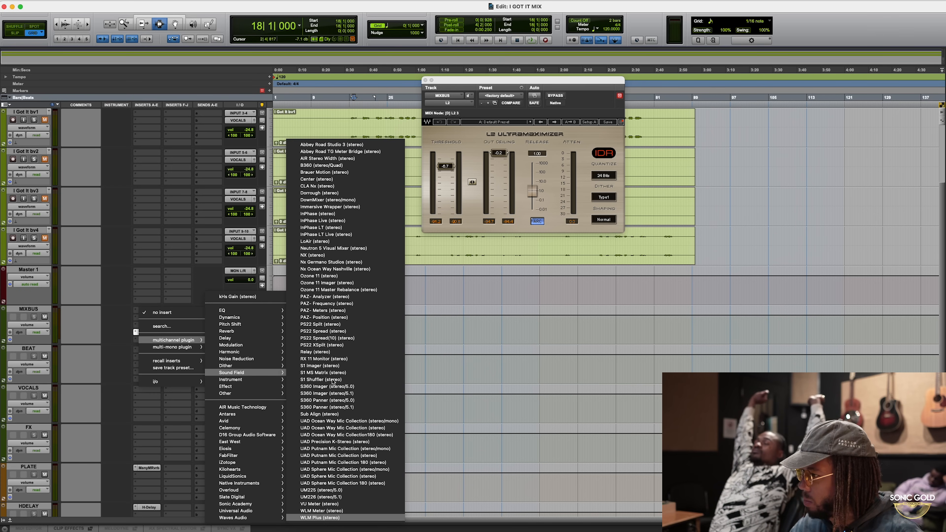
key("Return")
left_click_drag(591, 80, 844, 161)
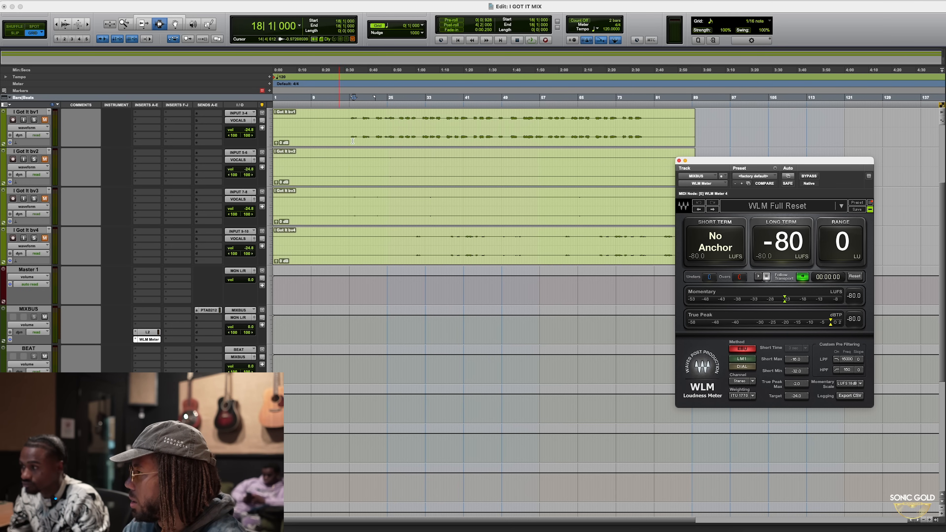
Play the song from bar 17 with the L2 and WLM Meter both open to check the MIXBUS loudness
left_click_drag(350, 139, 403, 113)
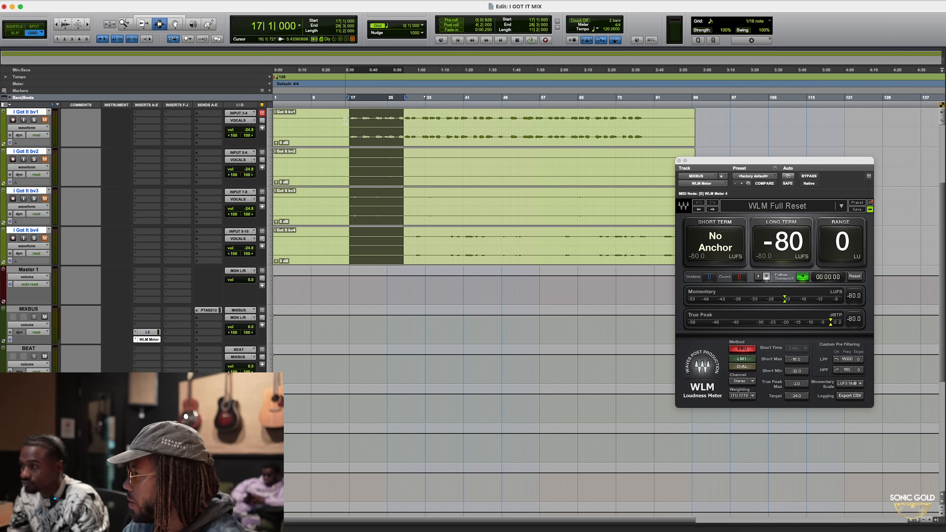
left_click(350, 119)
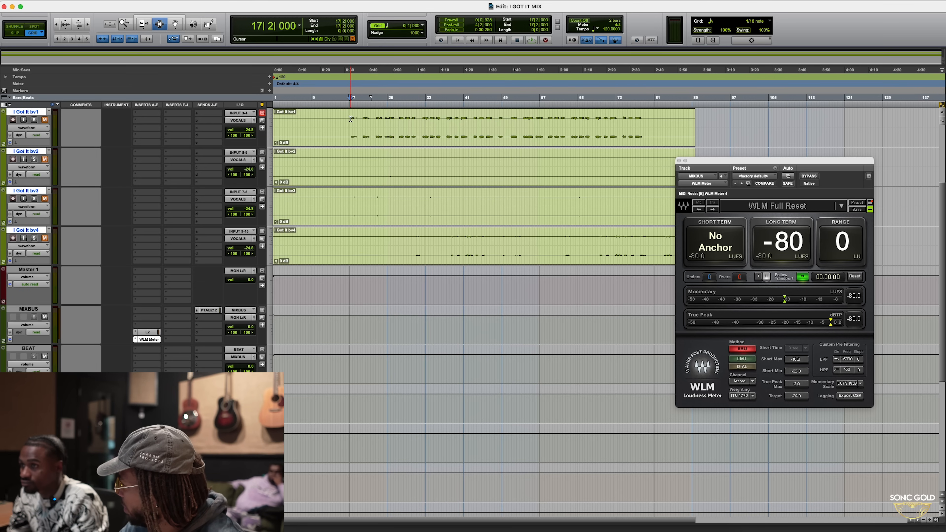
key("space")
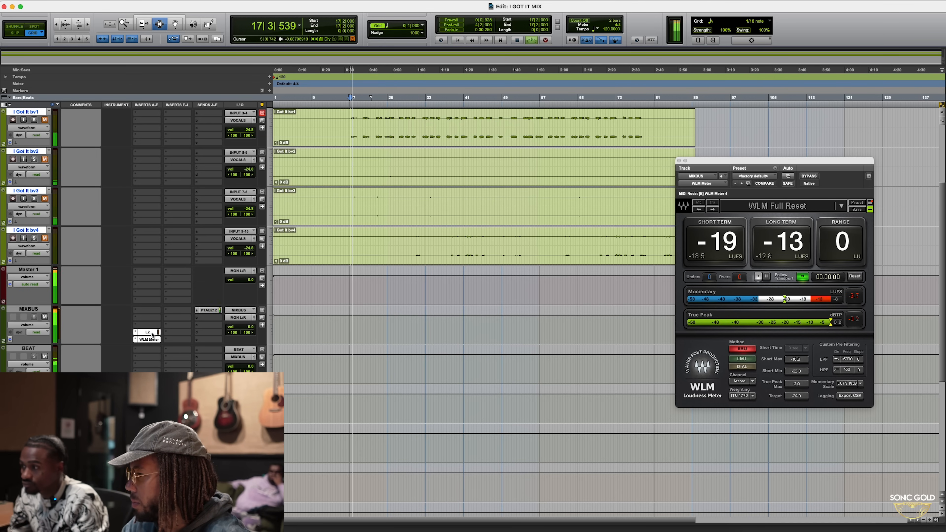
left_click(152, 333)
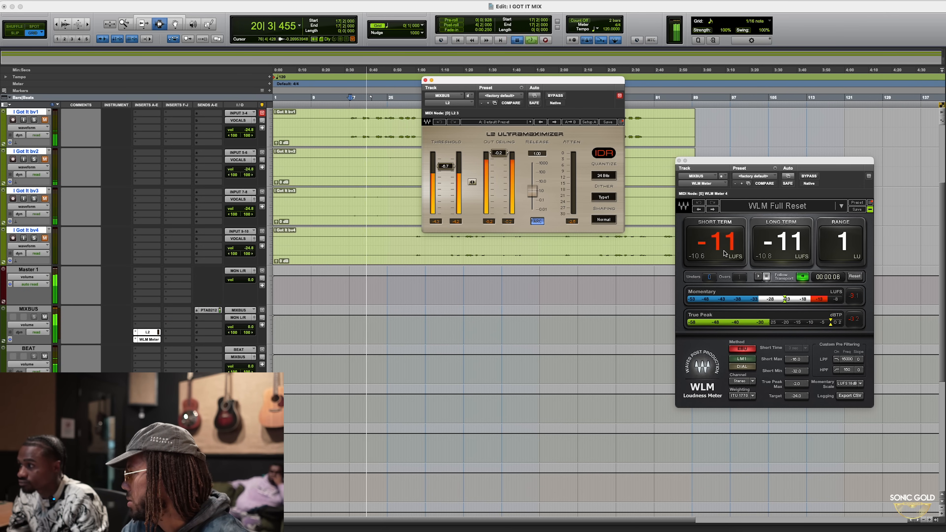
key("space")
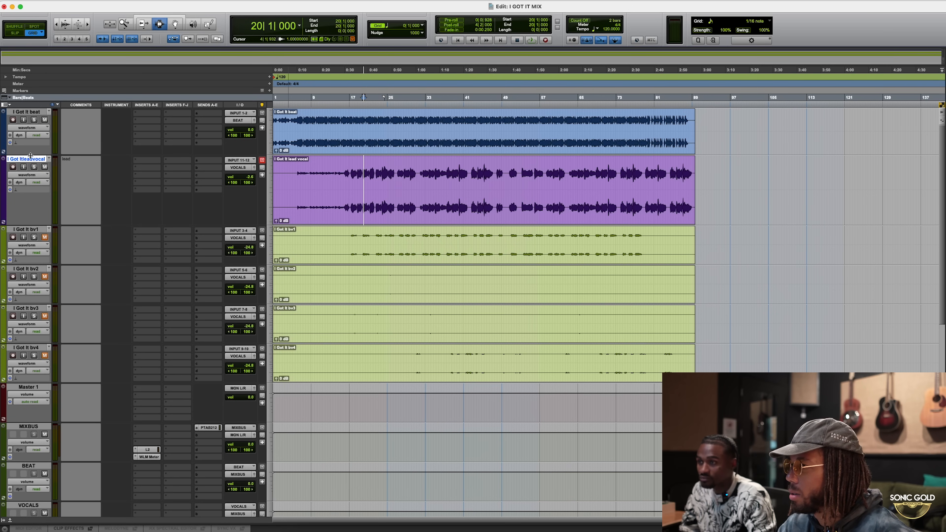
Enlarge the background vocal, Master 1 and aux tracks to match the beat track's height
left_click(30, 155, "alt")
left_click(30, 159)
left_click_drag(38, 202, 44, 224)
Play the song from bar 19 to audition the beat and lead vocal through the MIXBUS limiter
left_click_drag(356, 121, 427, 130)
left_click(383, 133)
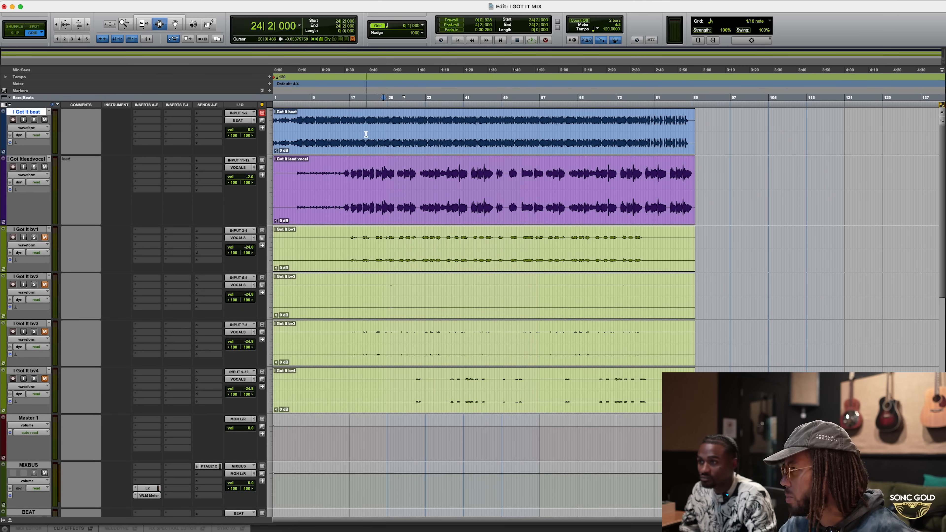
left_click(359, 126)
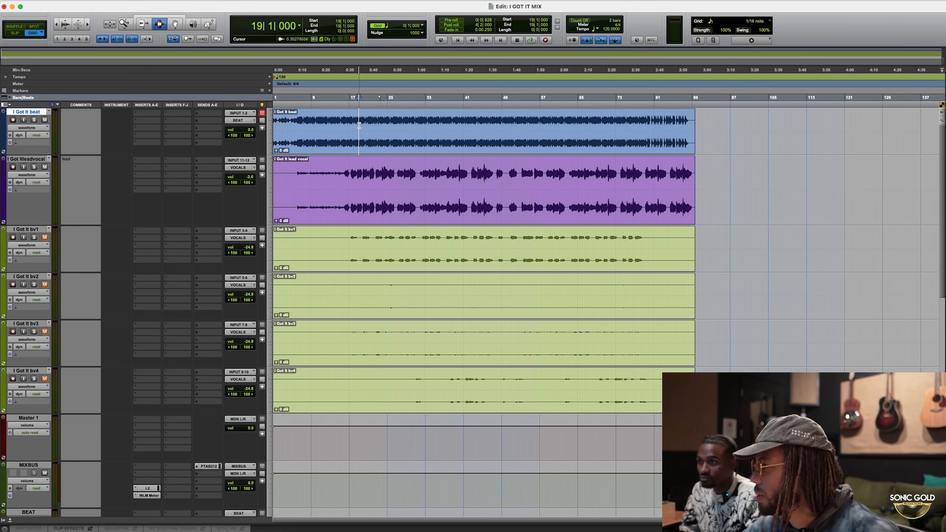
key("space")
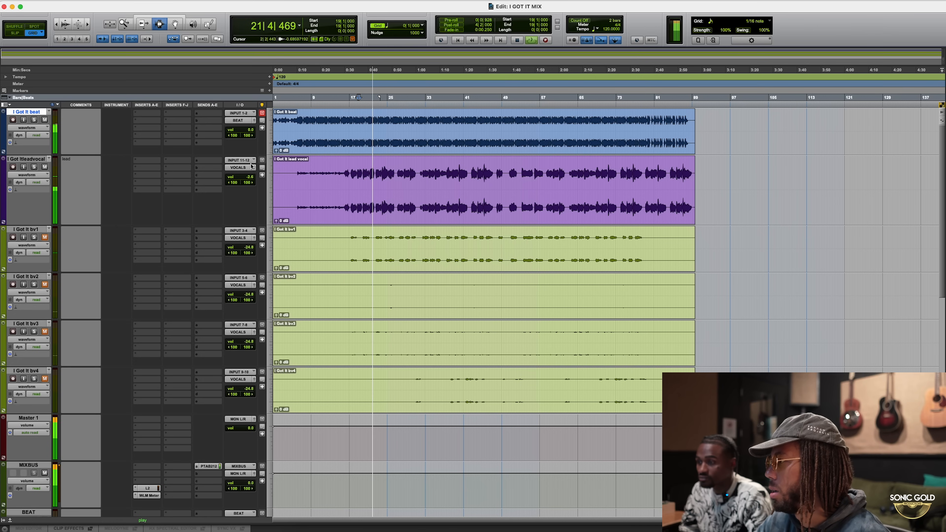
key("space")
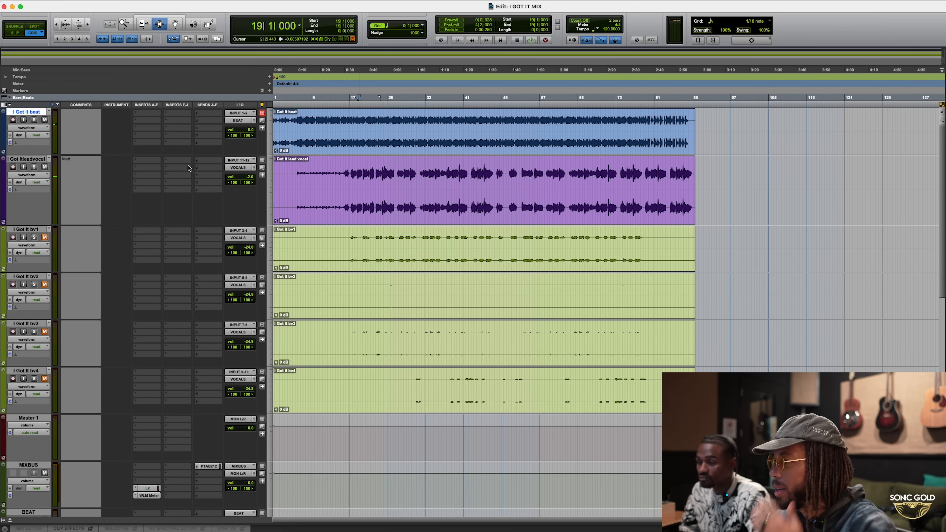
left_click_drag(311, 174, 395, 174)
left_click(395, 174)
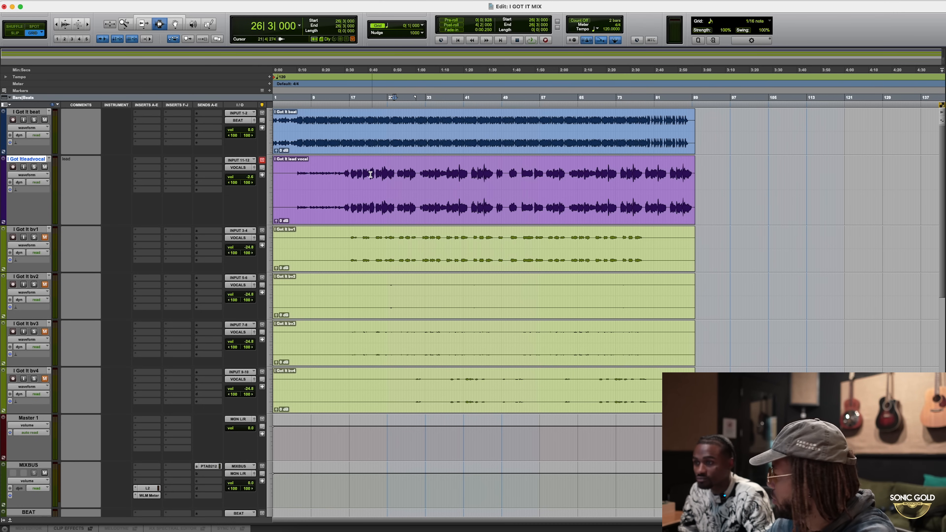
left_click(370, 175)
left_click_drag(371, 175, 464, 174)
left_click(464, 173)
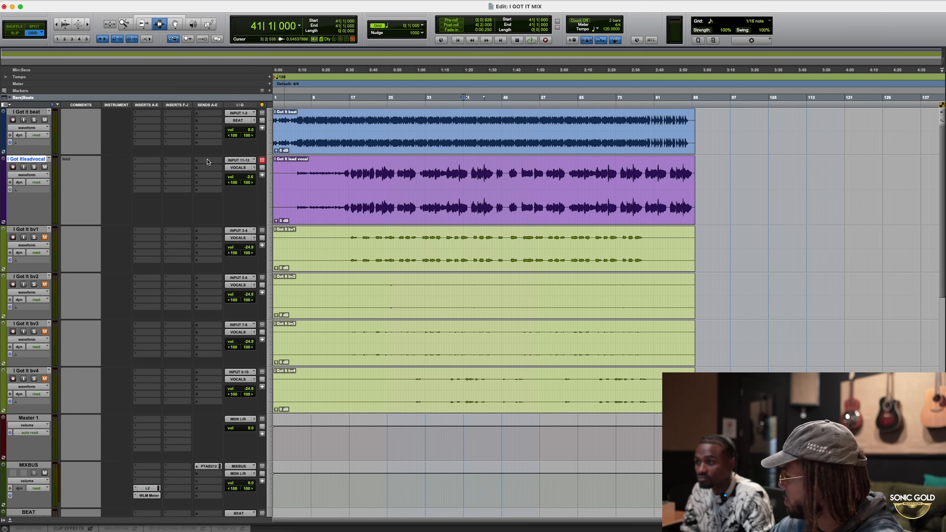
Open the Manny Marroquin Reverb inserted on the PLATE aux track
scroll(208, 207, "down", 10)
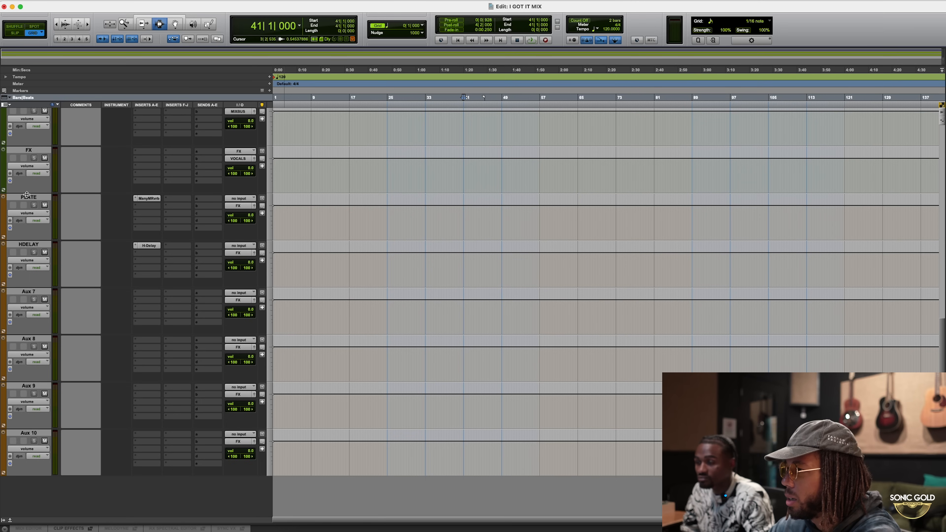
left_click(28, 196)
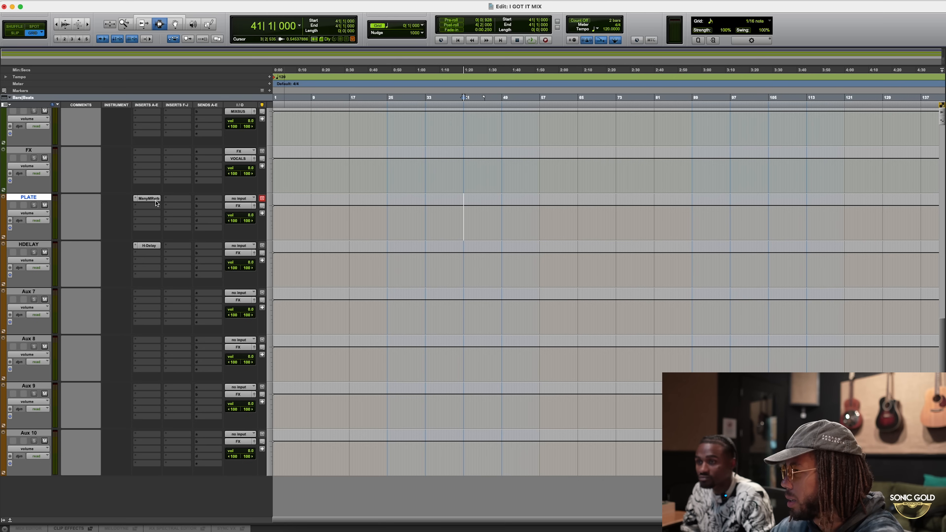
left_click(153, 198)
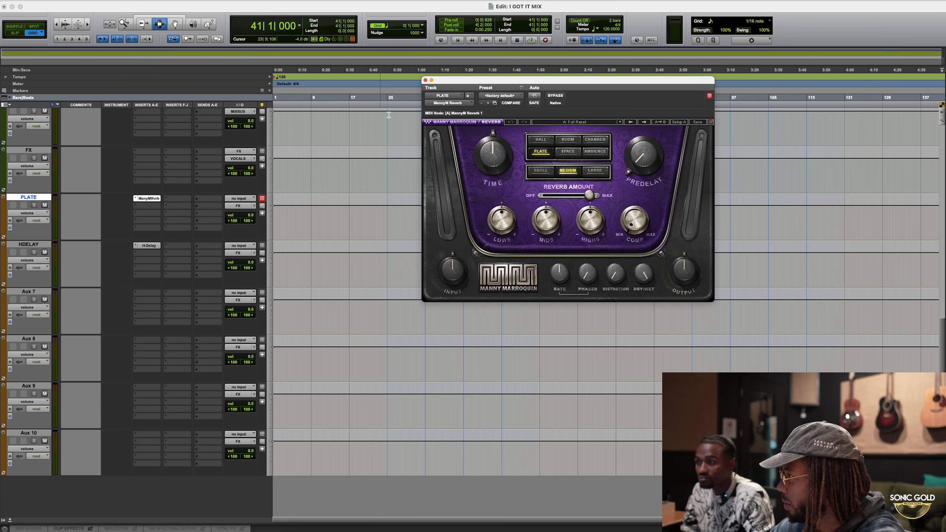
Close the reverb and add a send from the lead vocal track to the PLATE track
left_click(426, 81)
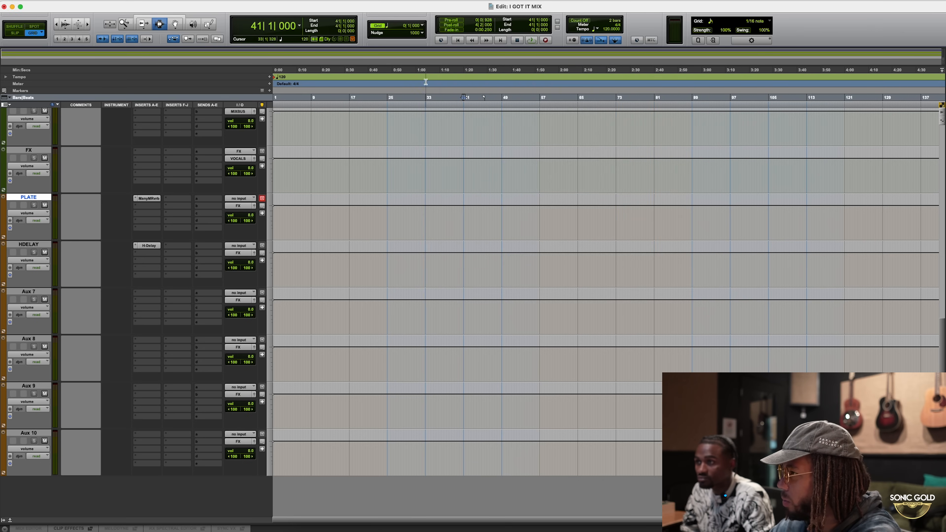
scroll(340, 179, "up", 10)
scroll(340, 179, "up", 2)
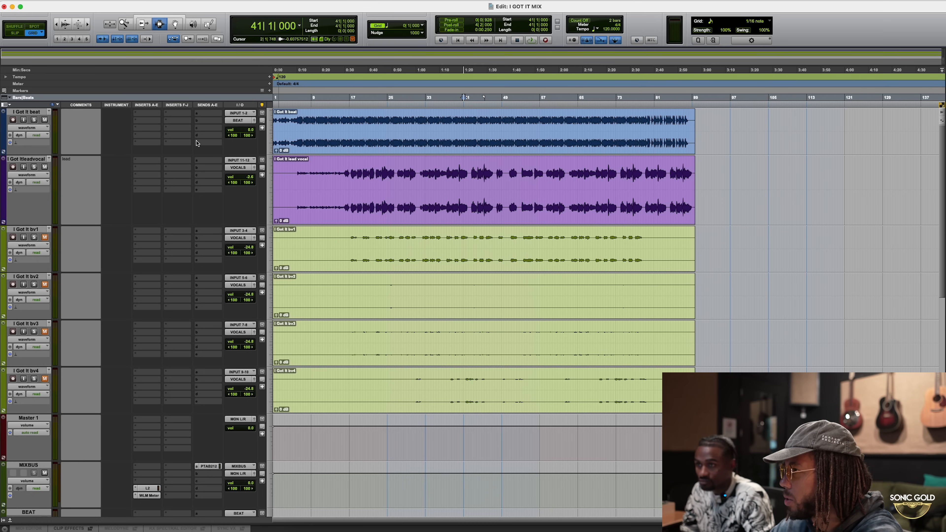
left_click(205, 161)
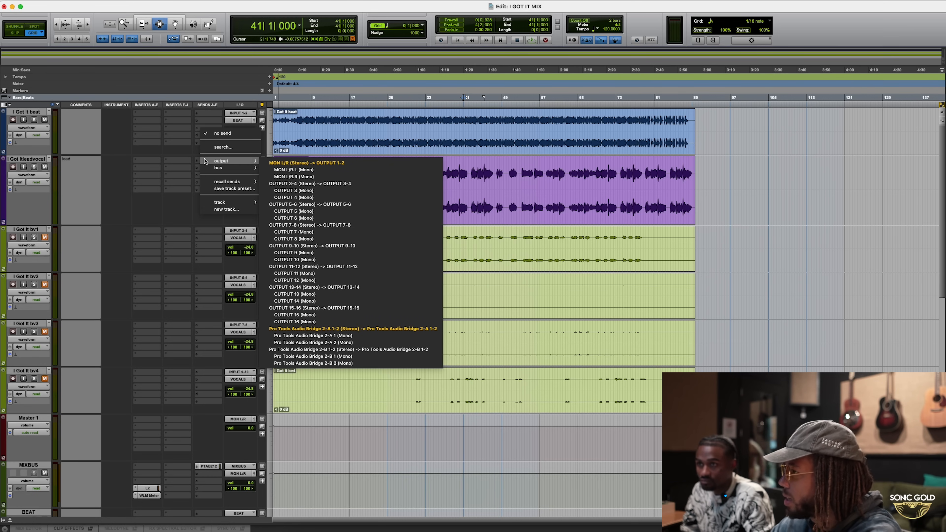
mouse_move(217, 168)
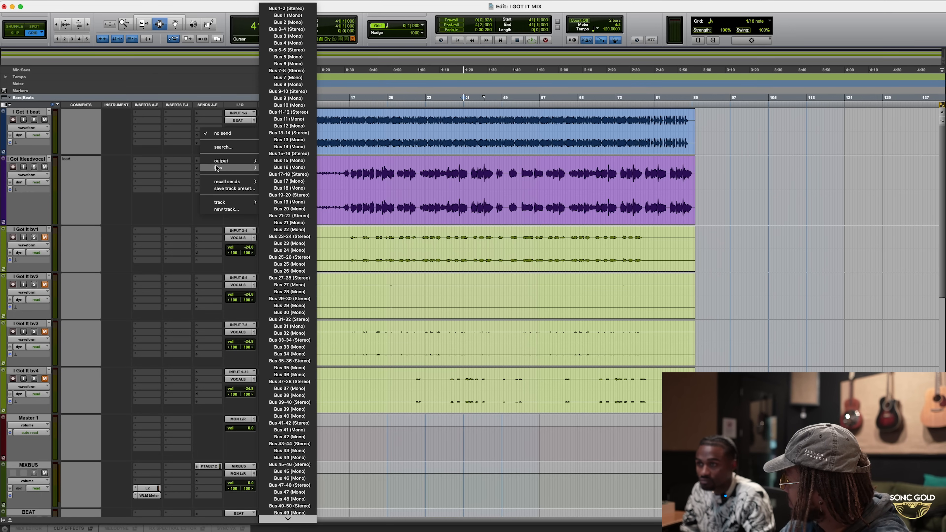
left_click(211, 101)
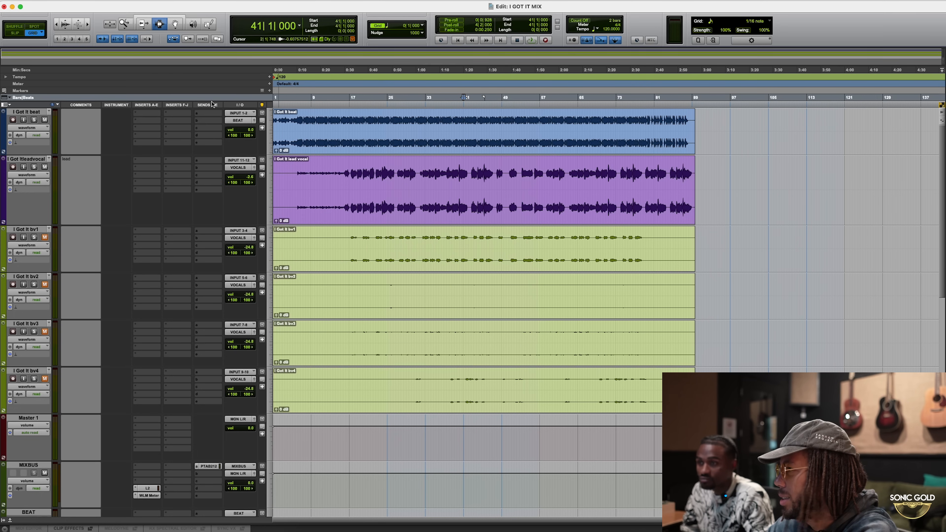
left_click(201, 160)
mouse_move(233, 203)
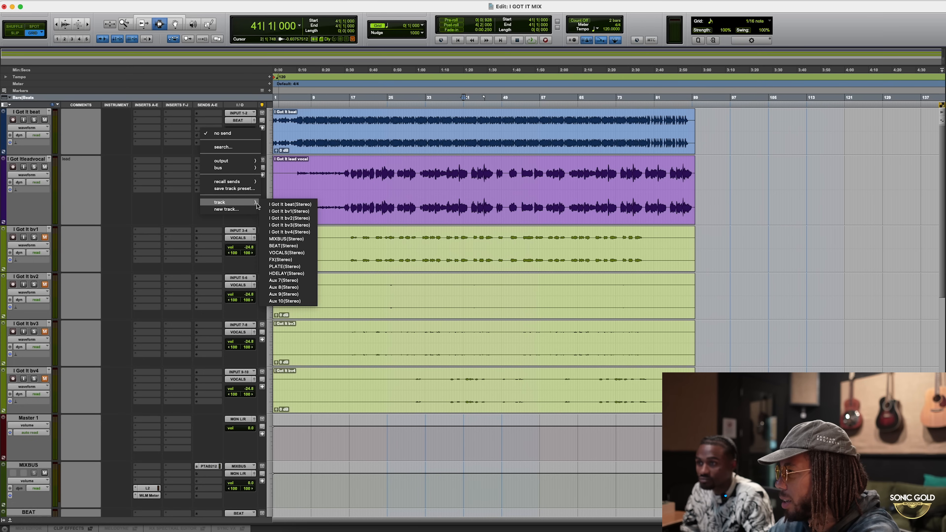
left_click(292, 267)
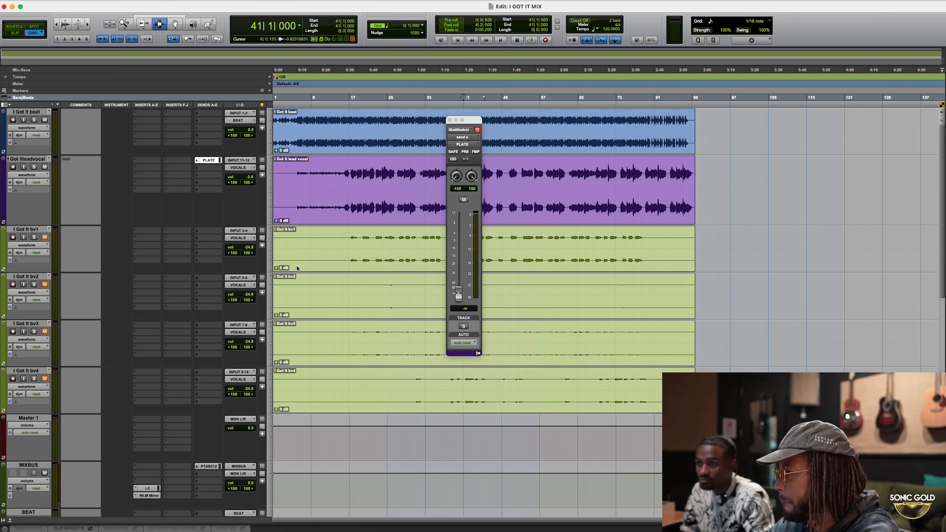
Solo the lead vocal and place the playback start at bar 17, beat 2, where the vocal begins
left_click_drag(388, 175, 377, 175)
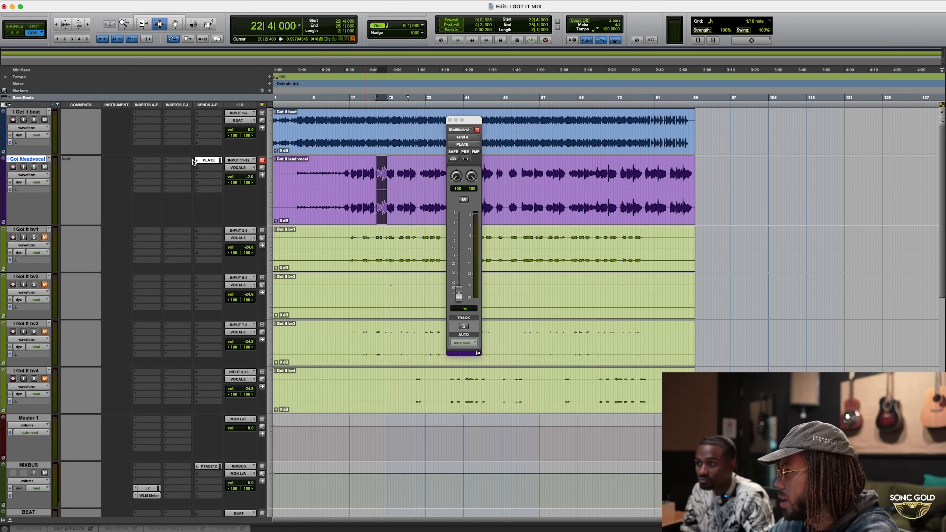
left_click(35, 167)
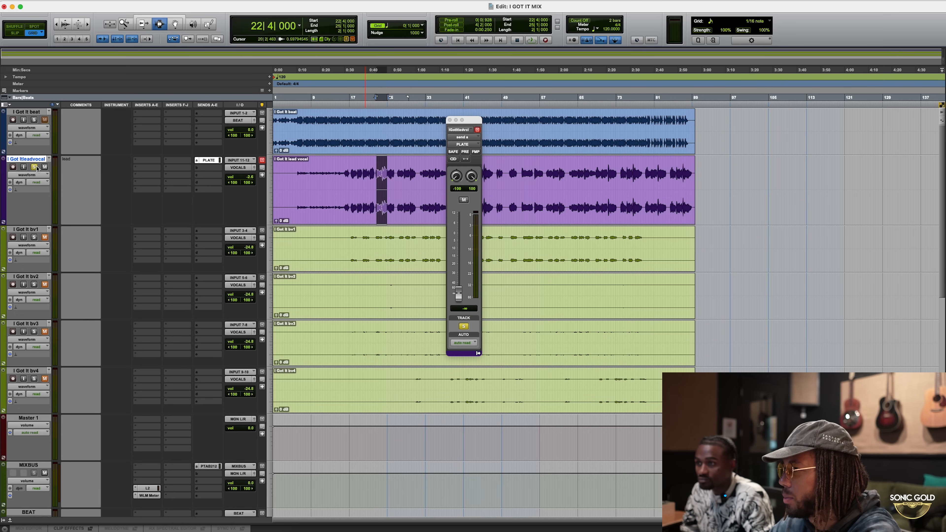
left_click(382, 171)
key("super+bracketright")
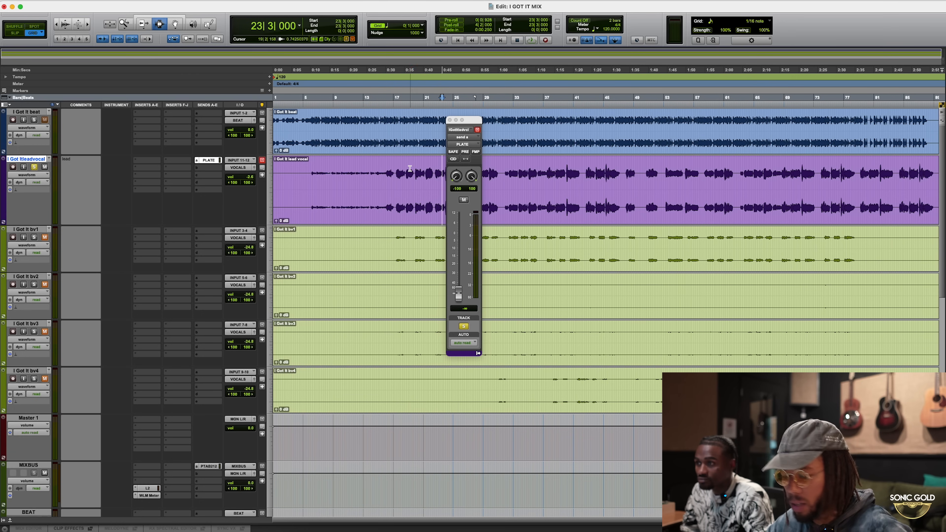
left_click_drag(395, 171, 406, 172)
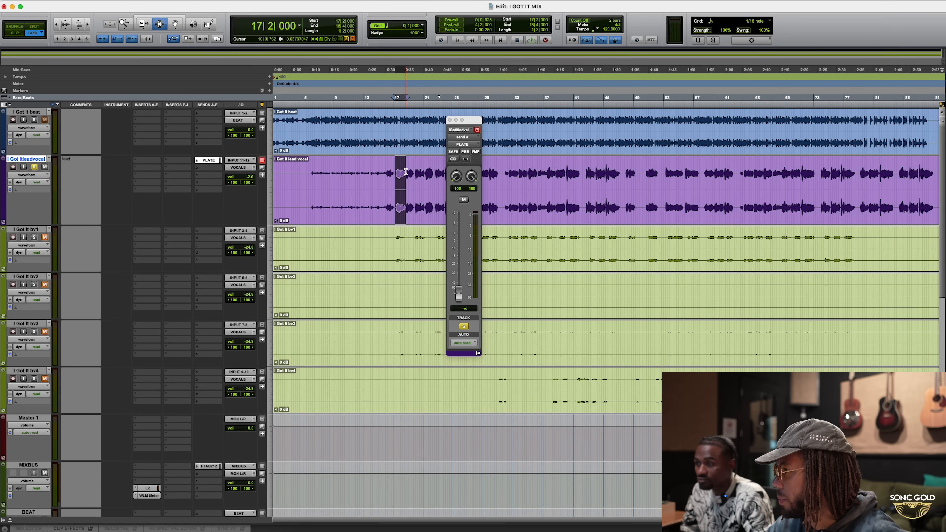
left_click(406, 172)
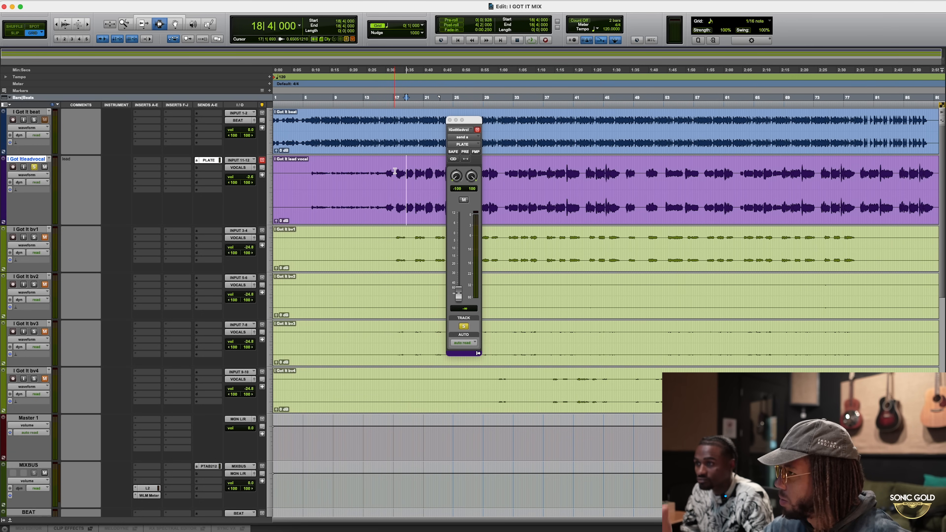
left_click(395, 171)
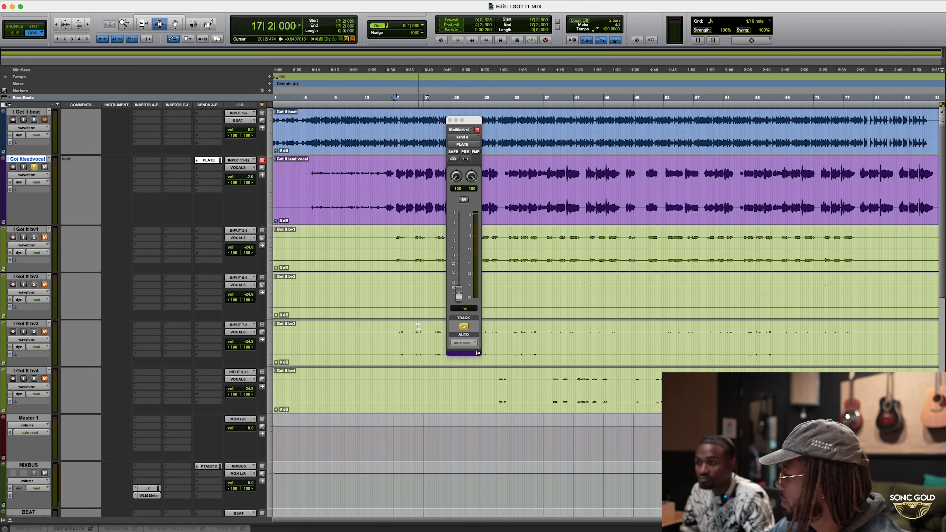
Play the soloed lead vocal and raise its PLATE send to about -21.8 dB, closing the send window when finished
key("space")
mouse_move(456, 287)
left_mouse_down()
mouse_move(462, 259)
mouse_move(459, 269)
left_mouse_up()
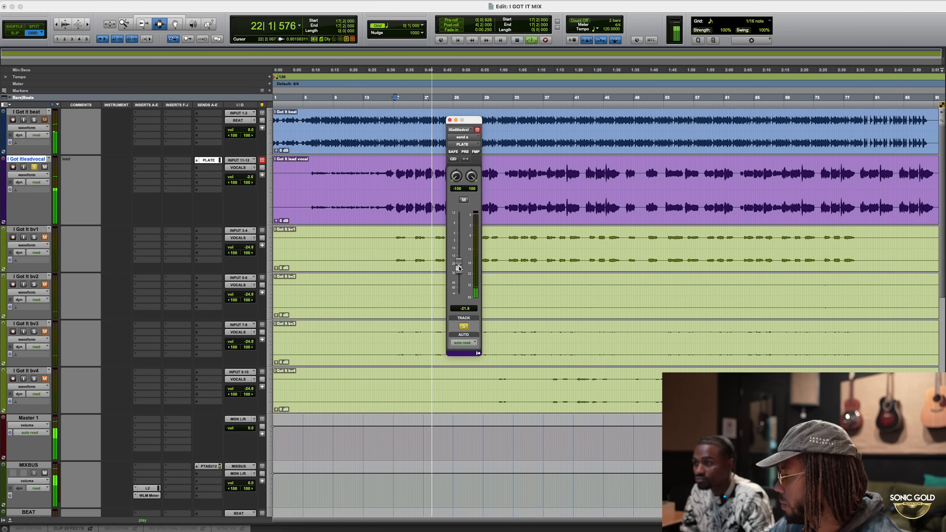
key("space")
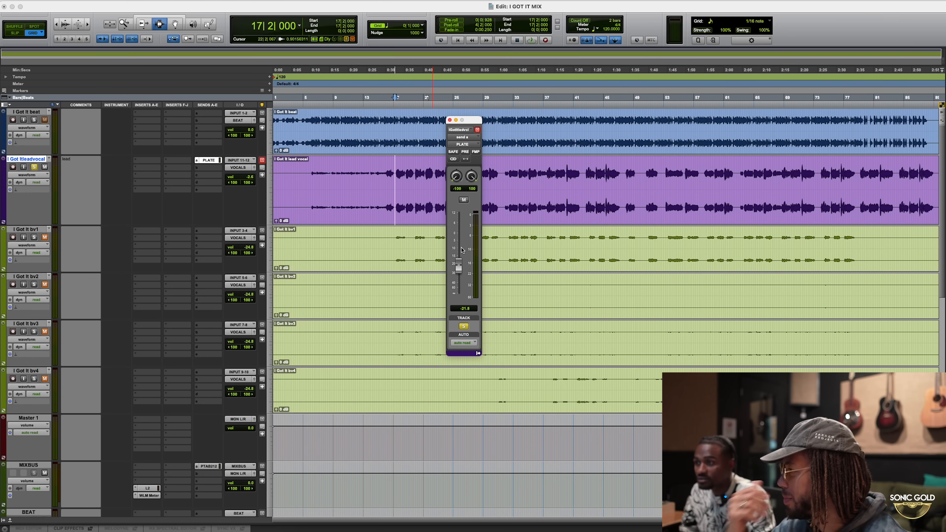
left_click(449, 120)
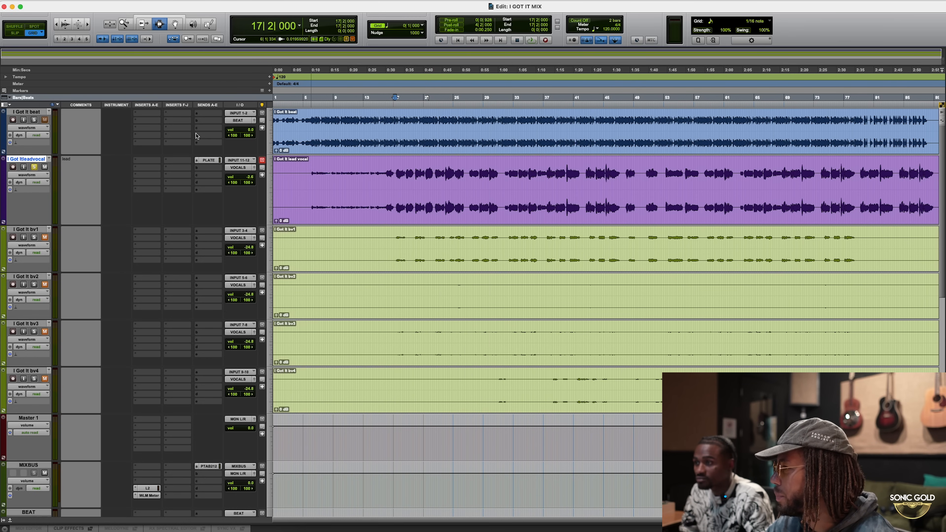
Play from bar 17 to compare the lead vocal's plate reverb soloed and in the full mix
key("space")
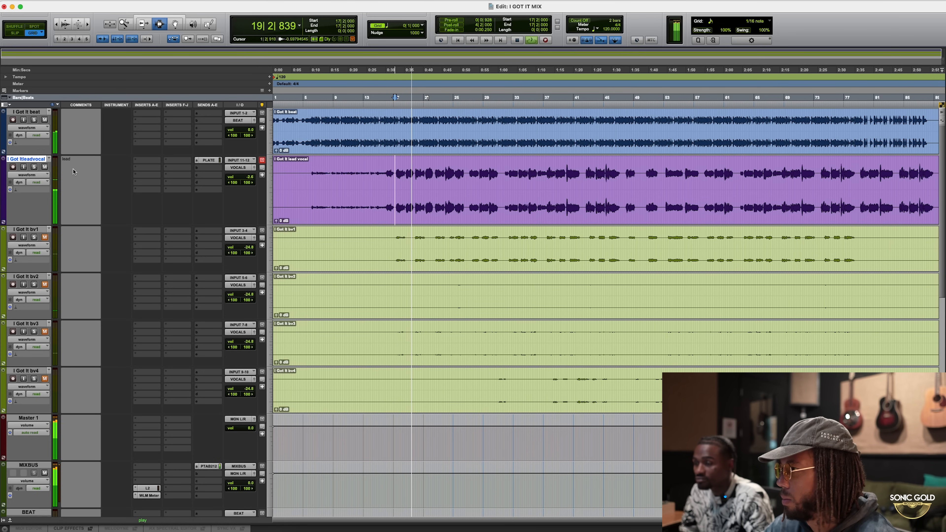
key("space")
left_click(34, 167)
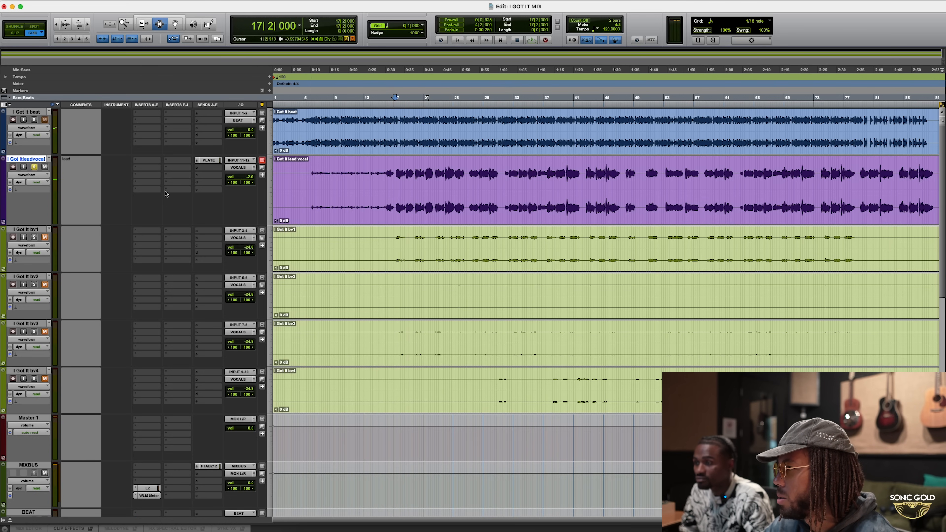
left_click(210, 168)
mouse_move(210, 171)
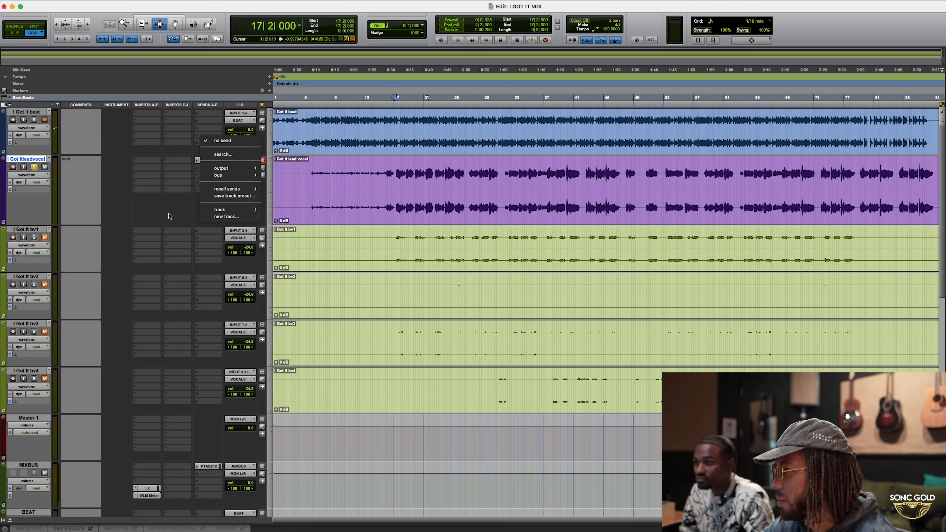
left_click(169, 215)
Turn down the Analog control of the H-Delay on the HDELAY aux track and close the plugin
scroll(169, 215, "down", 9)
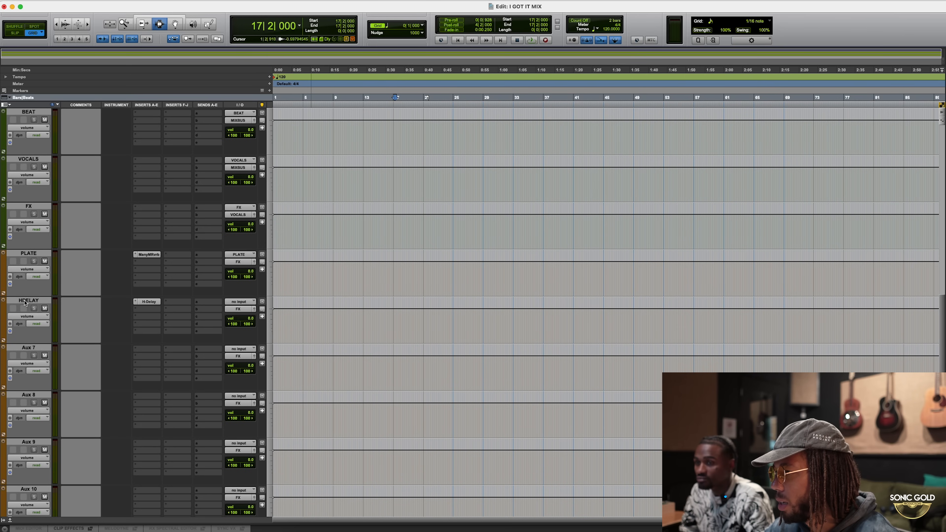
left_click(149, 302)
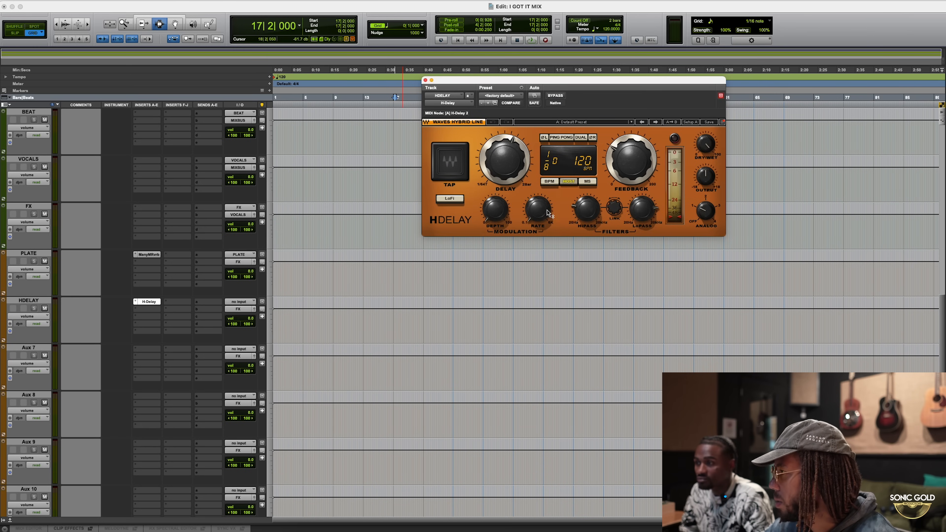
left_click_drag(700, 210, 699, 218)
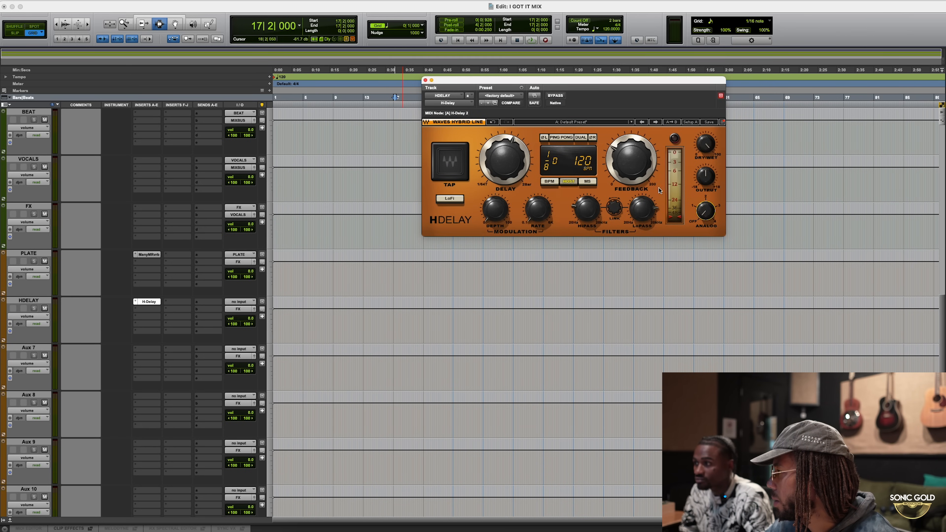
left_click(425, 80)
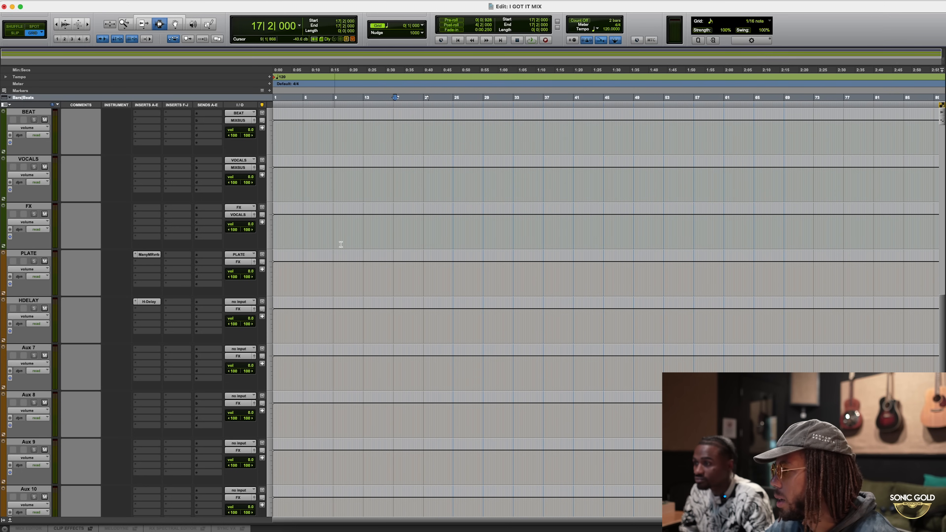
Try to add a tempo change at bar 1 of the session
scroll(298, 245, "up", 10)
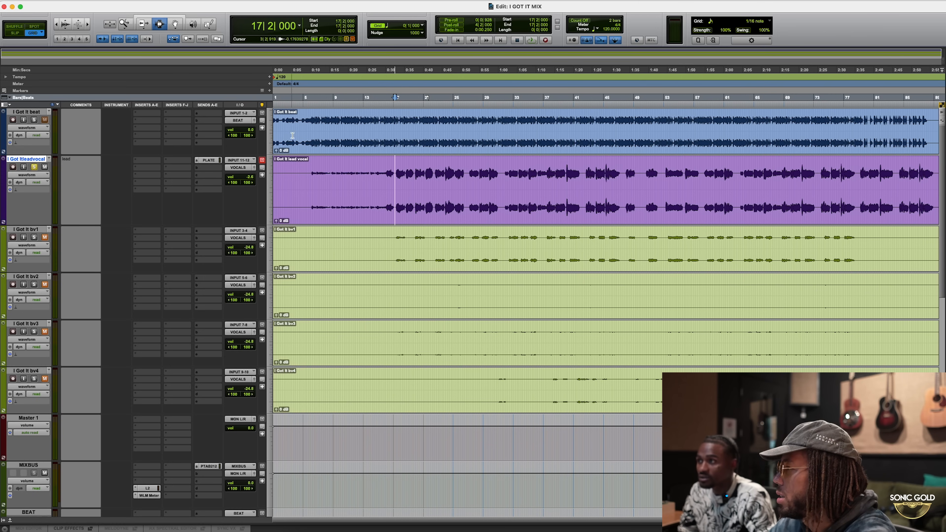
left_click(310, 125)
key("Return")
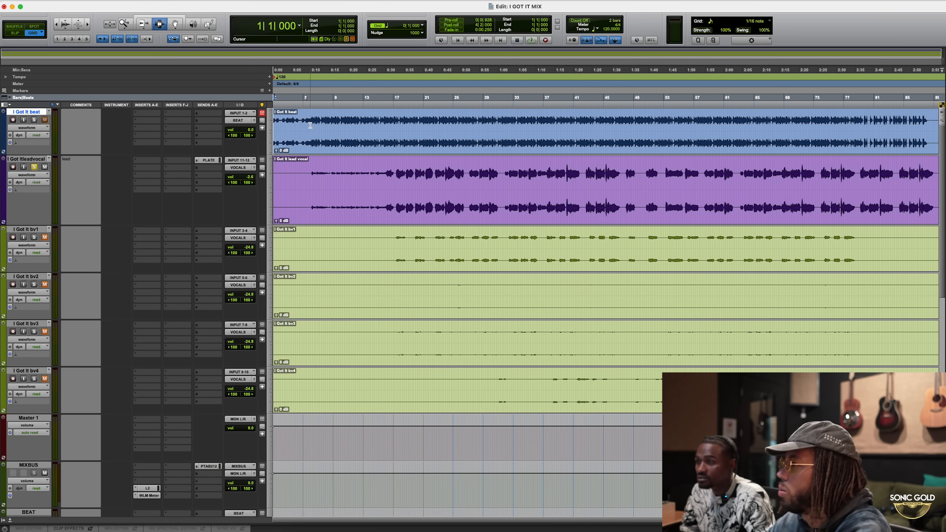
left_click(269, 78)
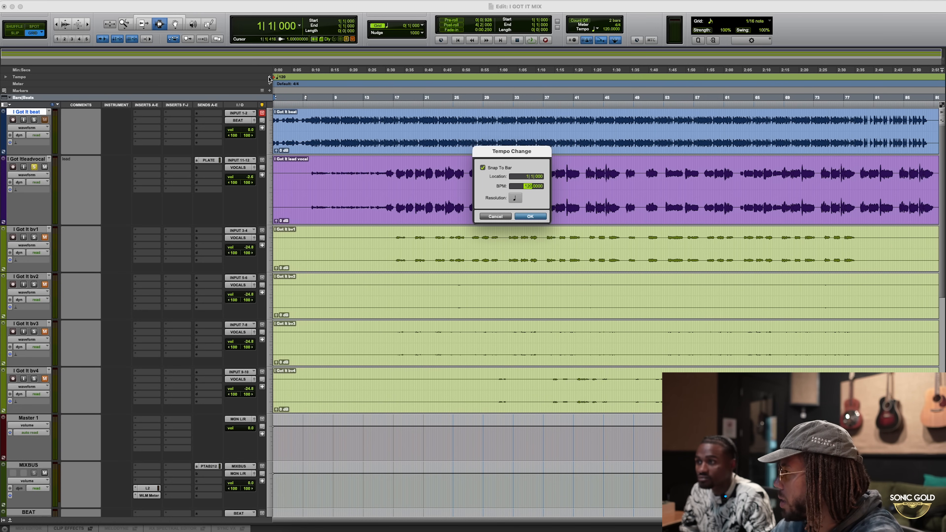
left_click(520, 215)
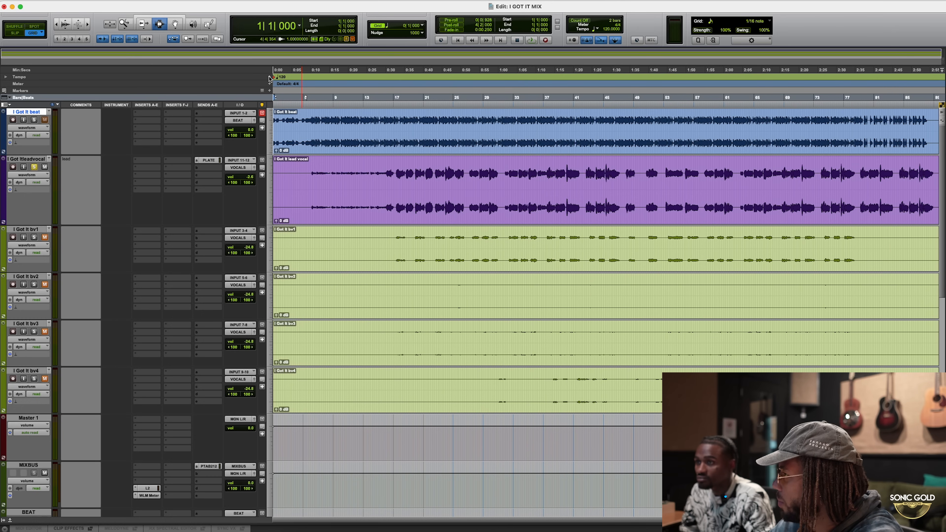
Return the playback position to the start of the session and take the lead vocal out of solo
left_click_drag(338, 120, 436, 122)
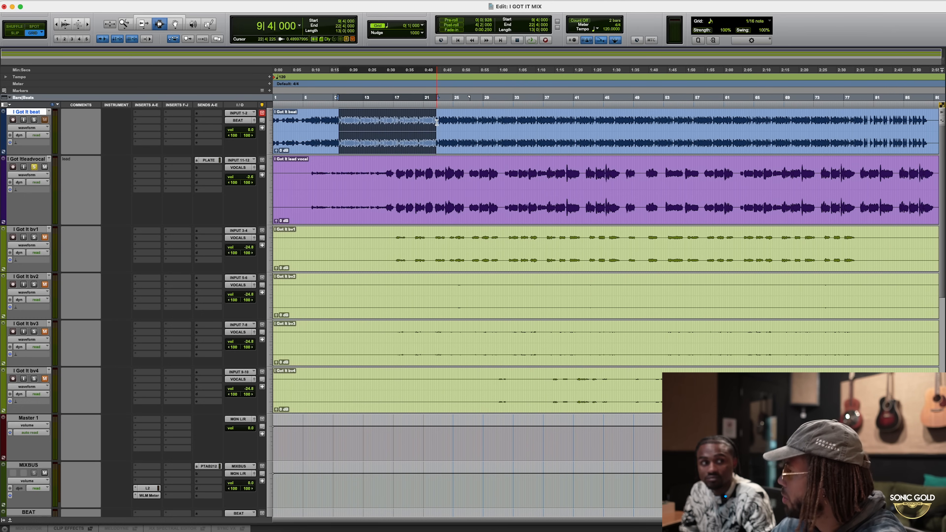
left_click(435, 123)
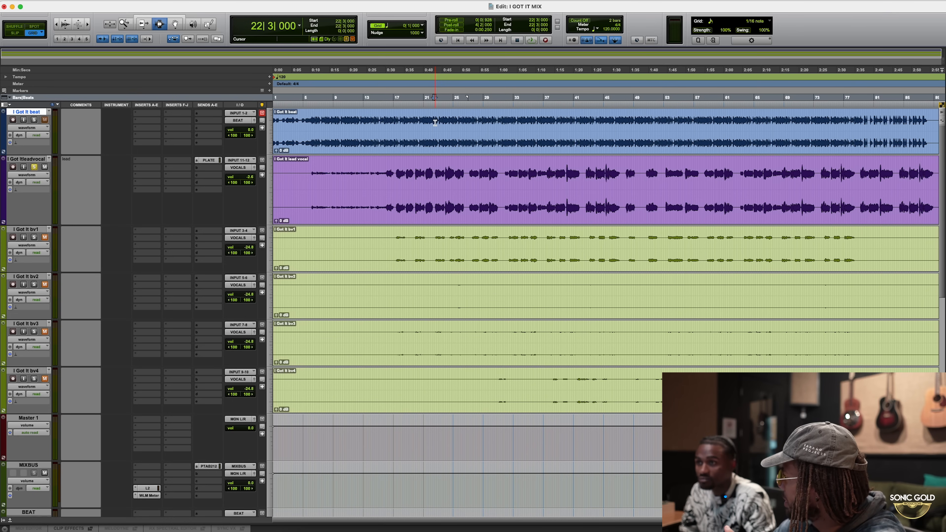
key("Return")
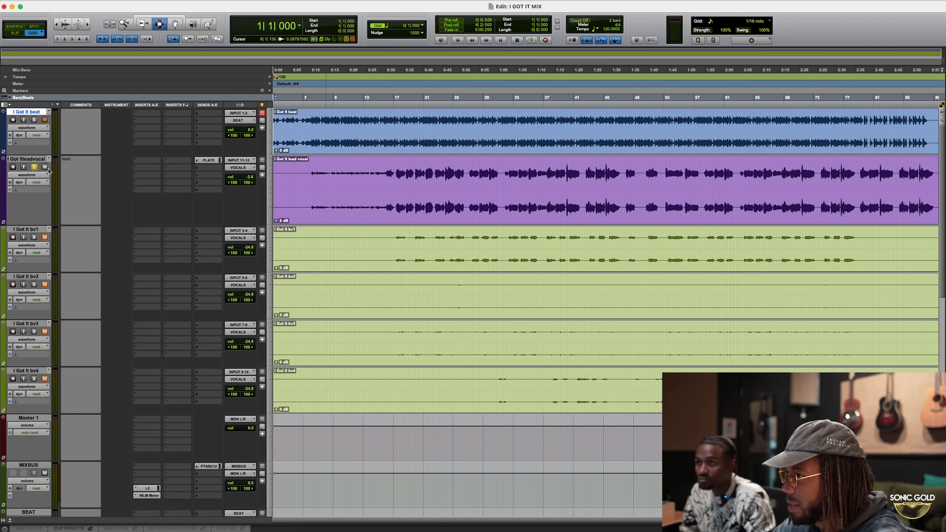
left_click(38, 169)
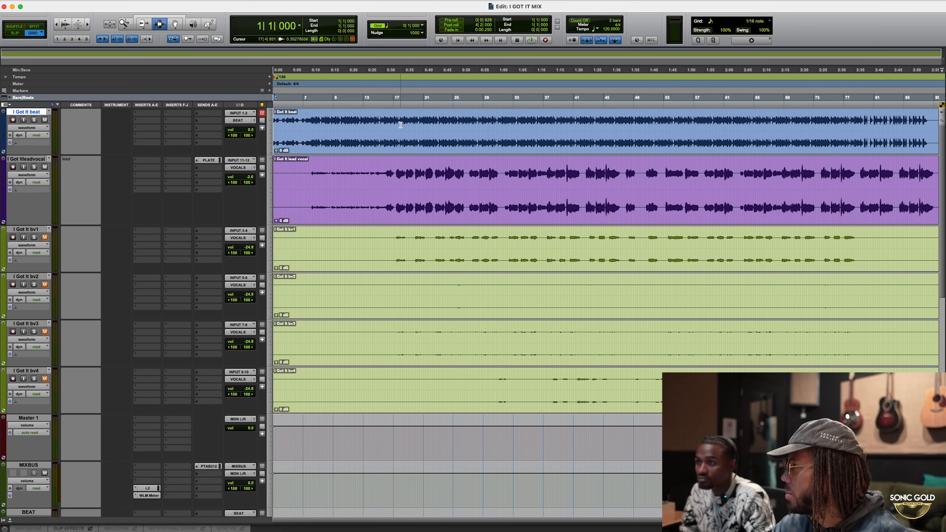
Show the Transport window, play the song from bar 9 and set the session tempo to 92 BPM
key("super+1")
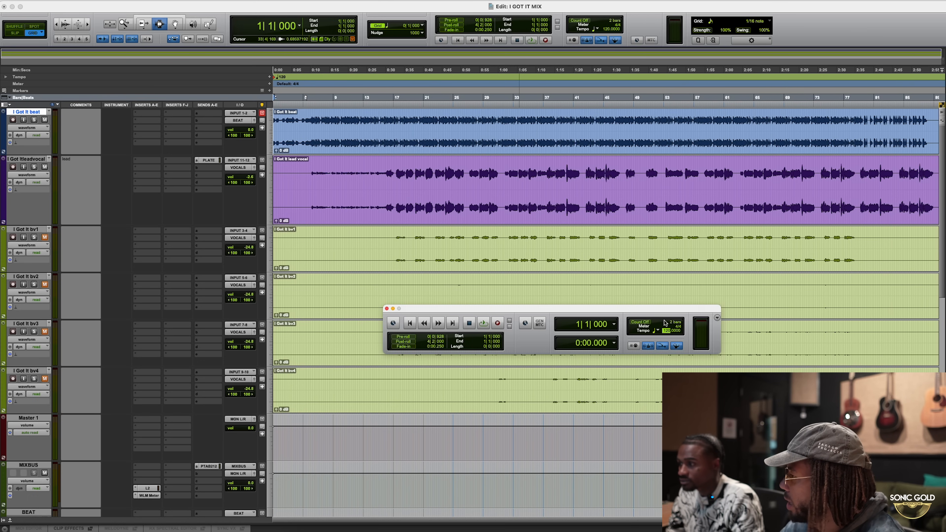
left_click(332, 100)
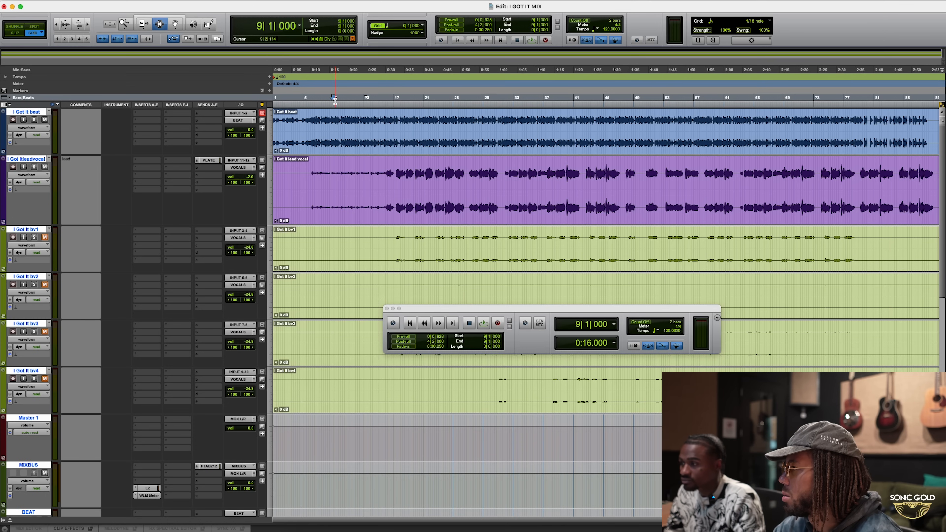
key("space")
left_click(667, 331)
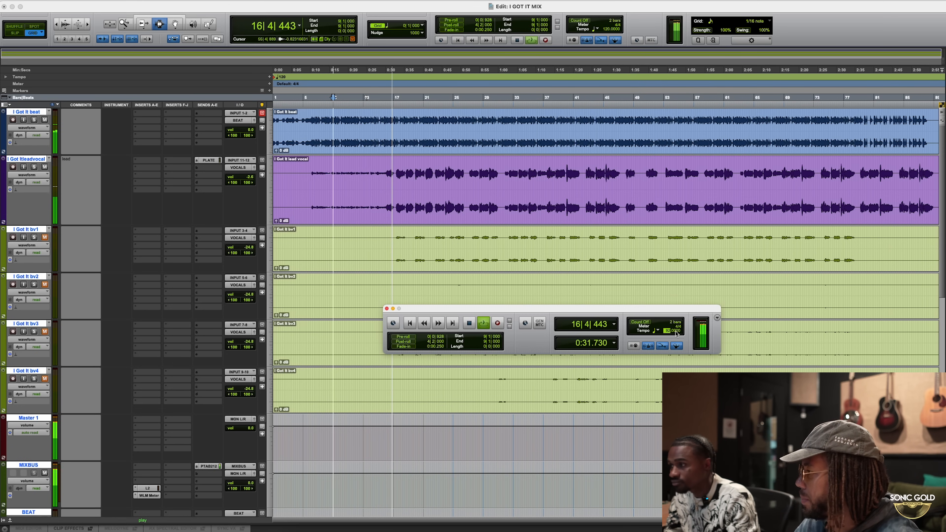
key("Return")
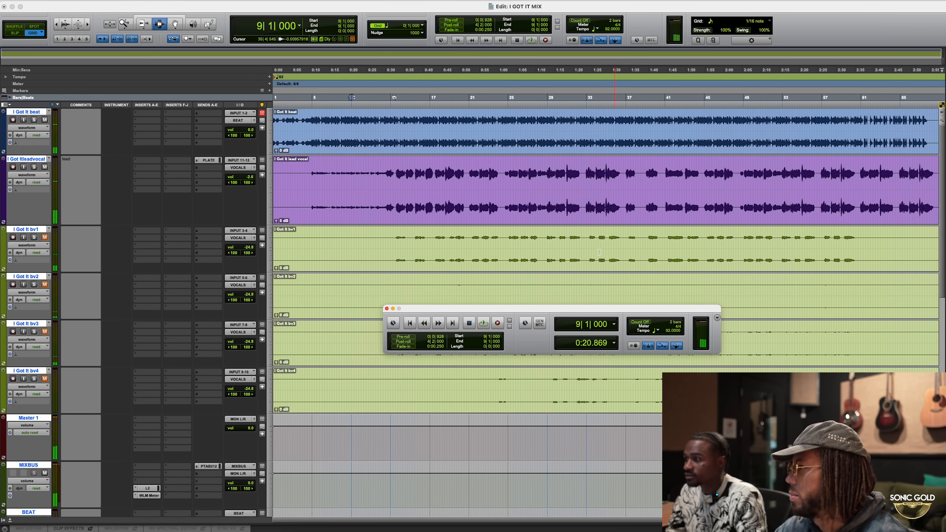
Play the song from bar 13 and make the Click 1 track inactive
left_click(316, 126)
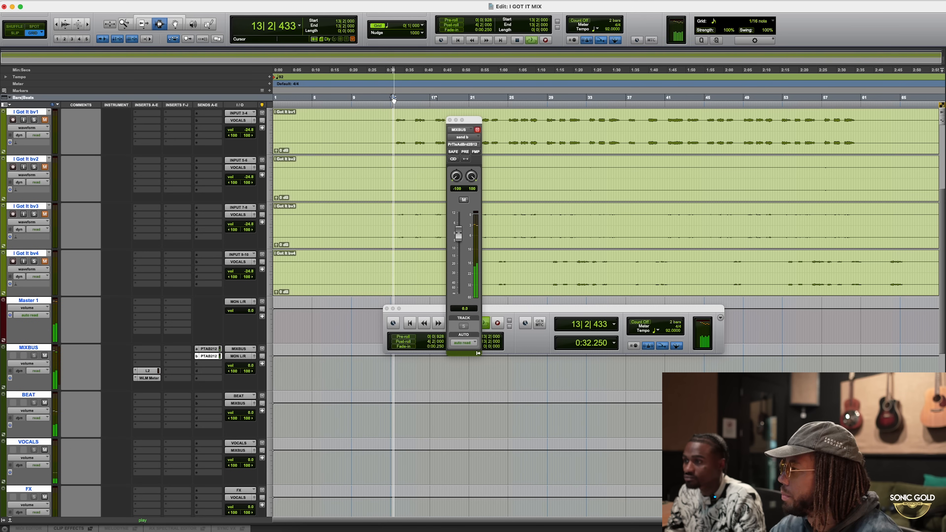
scroll(60, 166, "up", 5)
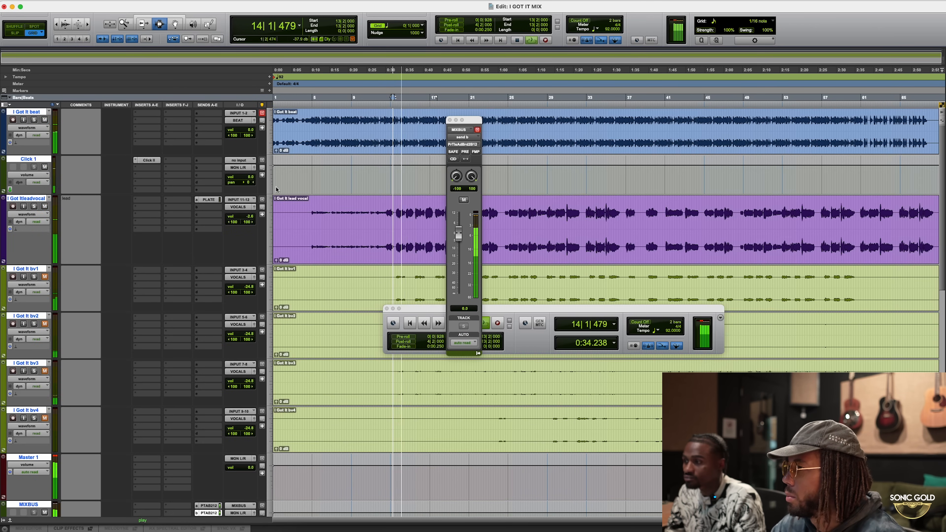
key("space")
left_click(45, 160, "alt")
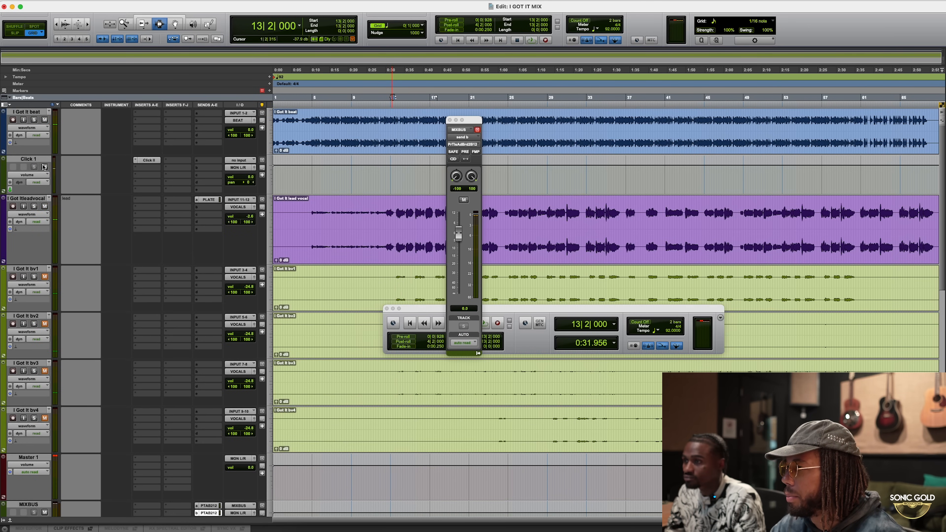
right_click(40, 160)
right_click(39, 159)
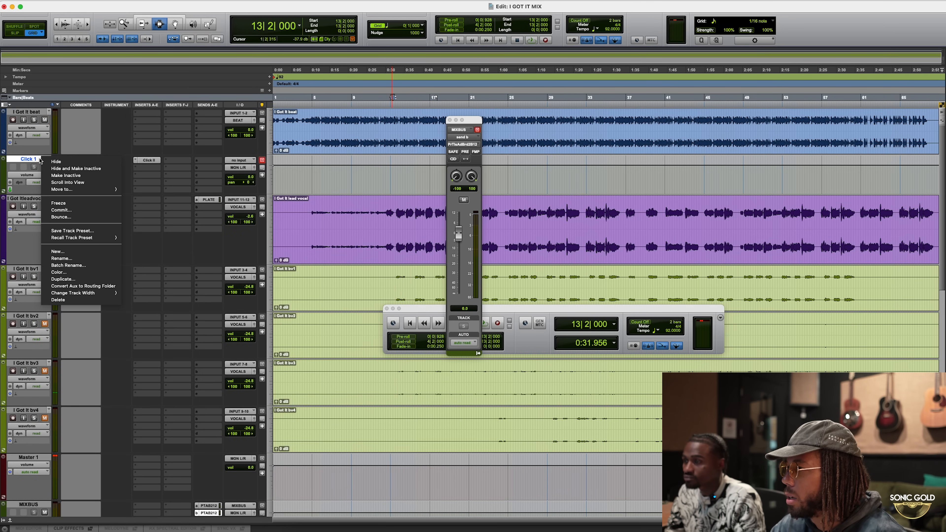
left_click(66, 176)
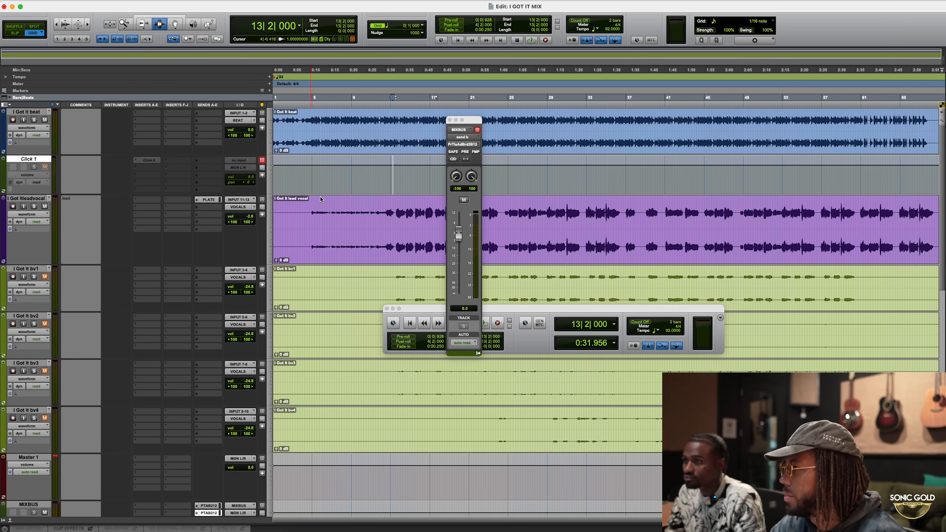
Play the song from bar 13, beat 3 to hear it without the click
left_click(397, 113)
key("space")
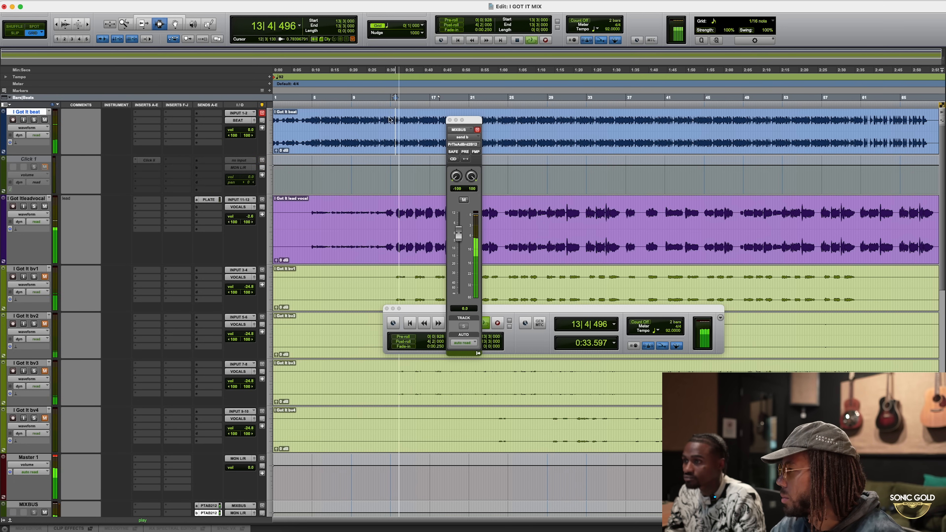
scroll(393, 169, "down", 4)
key("space")
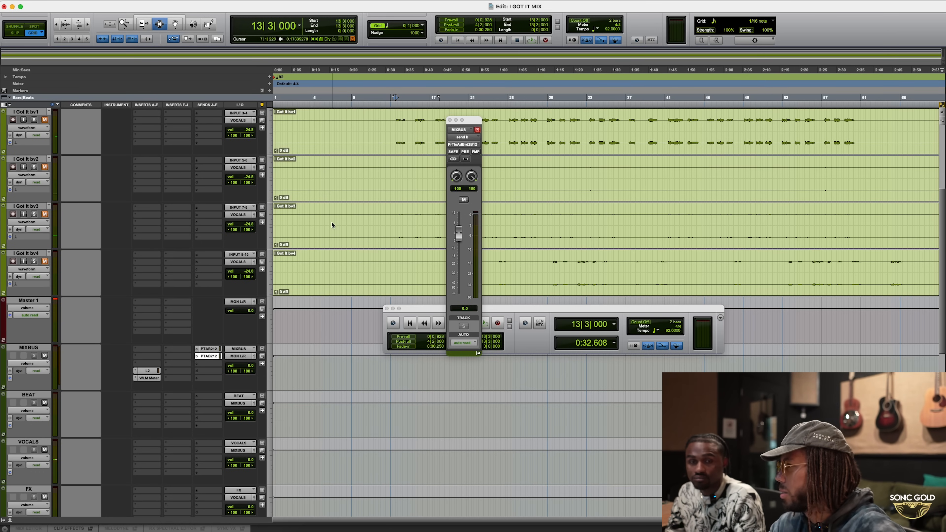
Open the H-Delay plugin on the HDELAY aux track and move its window aside
scroll(350, 195, "up", 4)
scroll(349, 195, "down", 4)
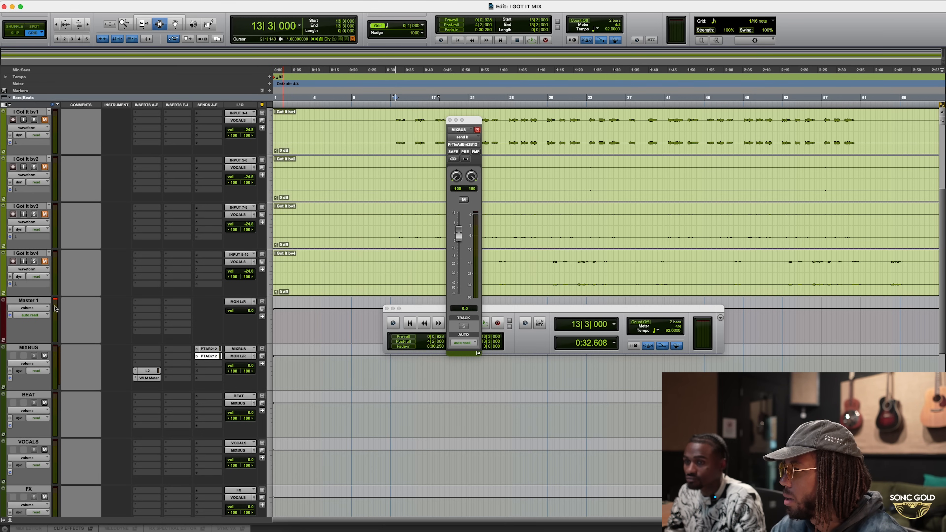
scroll(103, 317, "down", 4)
left_click(152, 396)
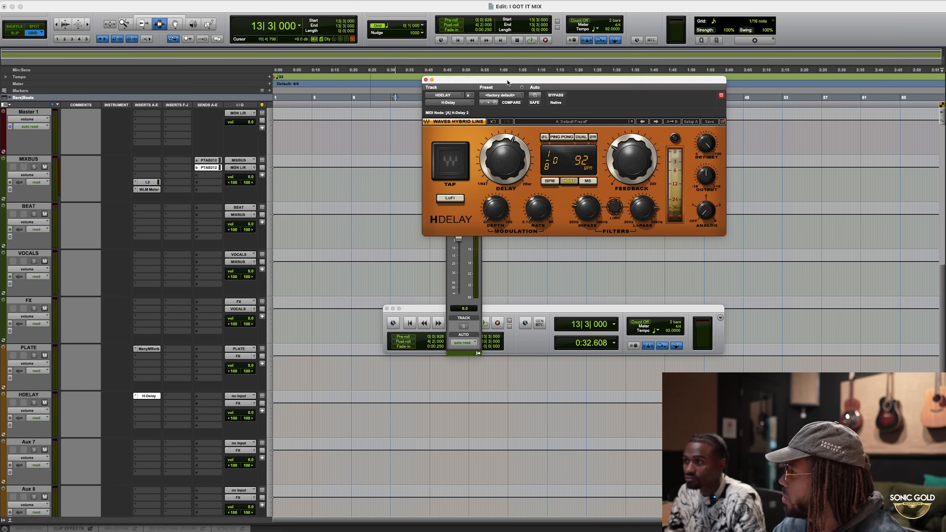
left_click_drag(506, 83, 670, 103)
scroll(350, 226, "up", 10)
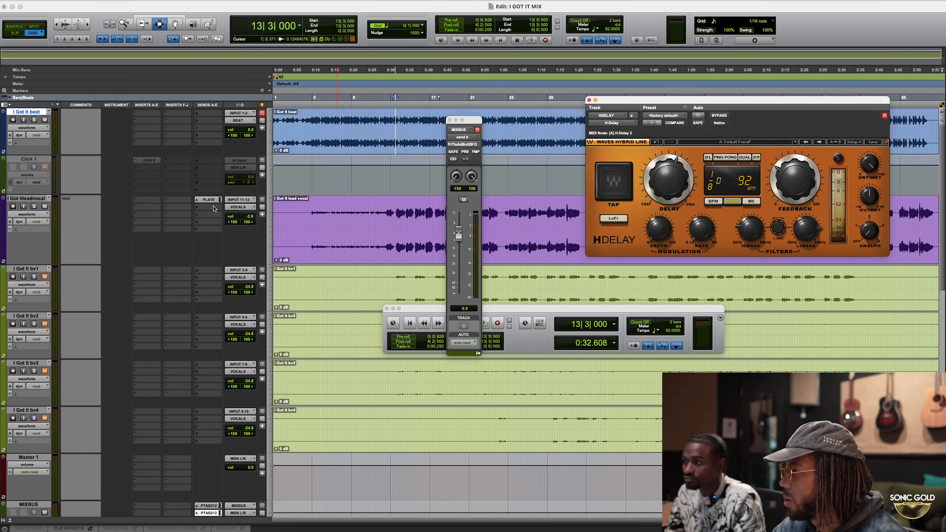
Add a second send on the lead vocal track routed to the HDELAY track and solo the lead vocal
left_click(213, 207)
mouse_move(244, 250)
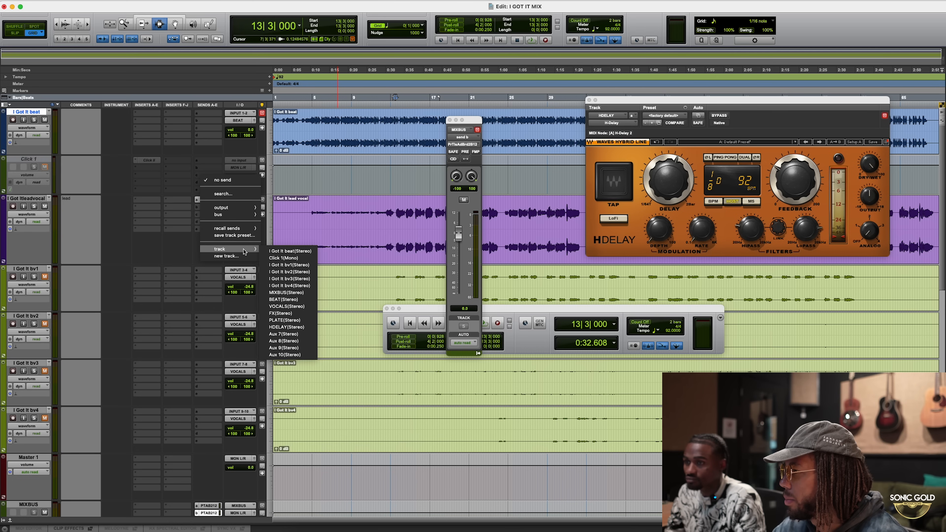
left_click(300, 327)
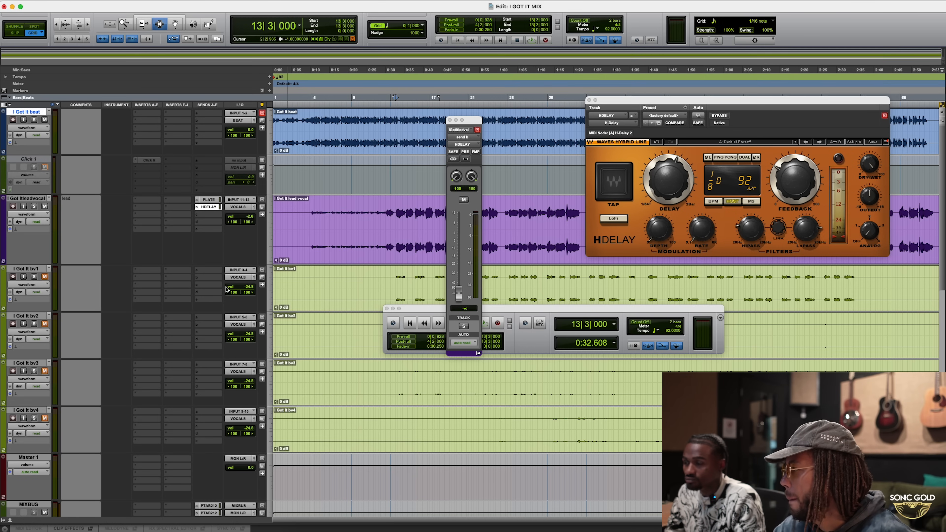
left_click(34, 206)
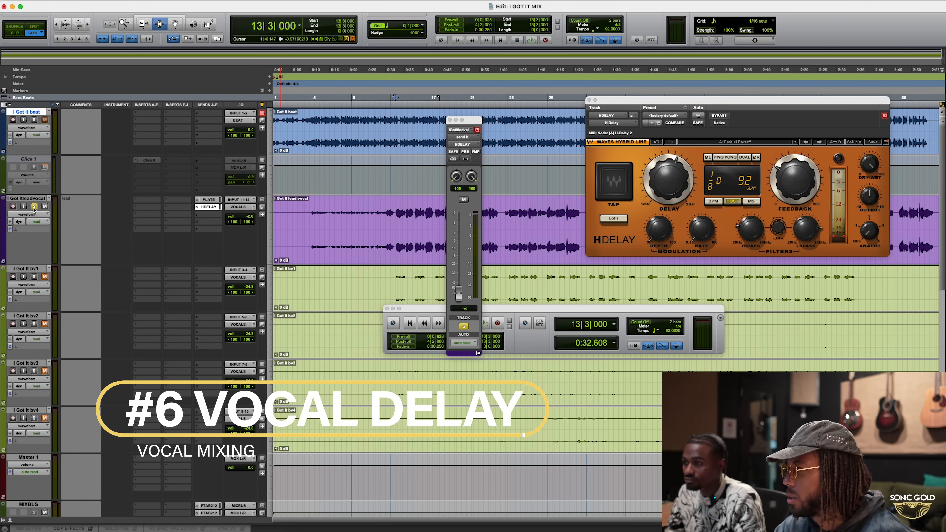
Play the lead vocal from bar 13, beat 3 and raise its HDELAY send to about -22 dB
left_click(398, 211)
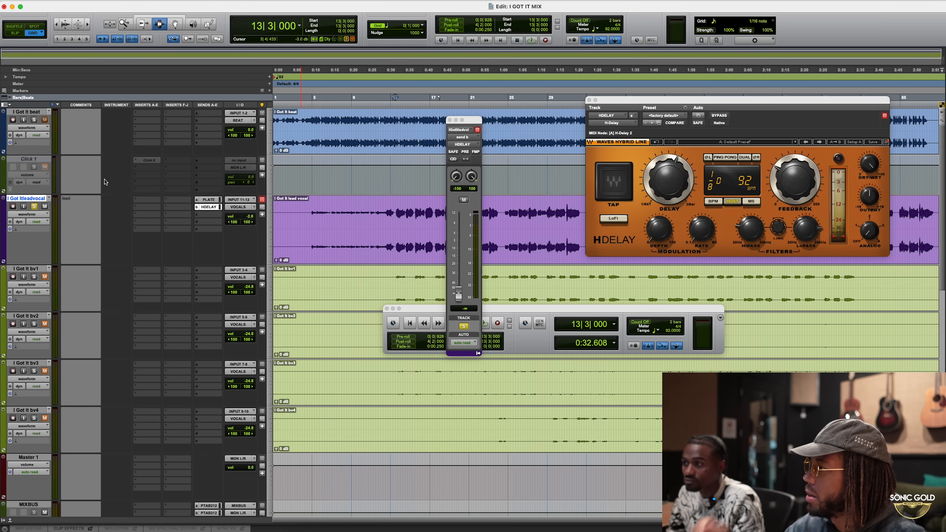
key("space")
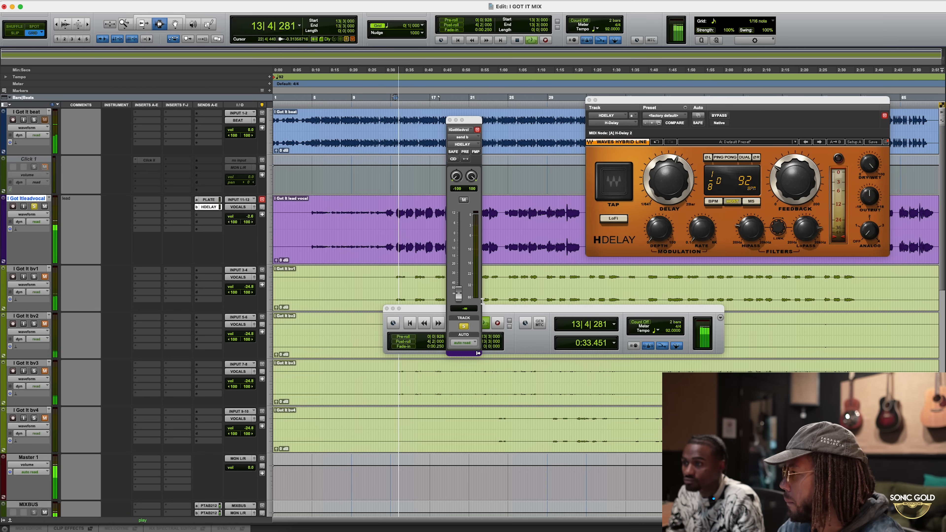
left_click_drag(460, 293, 459, 267)
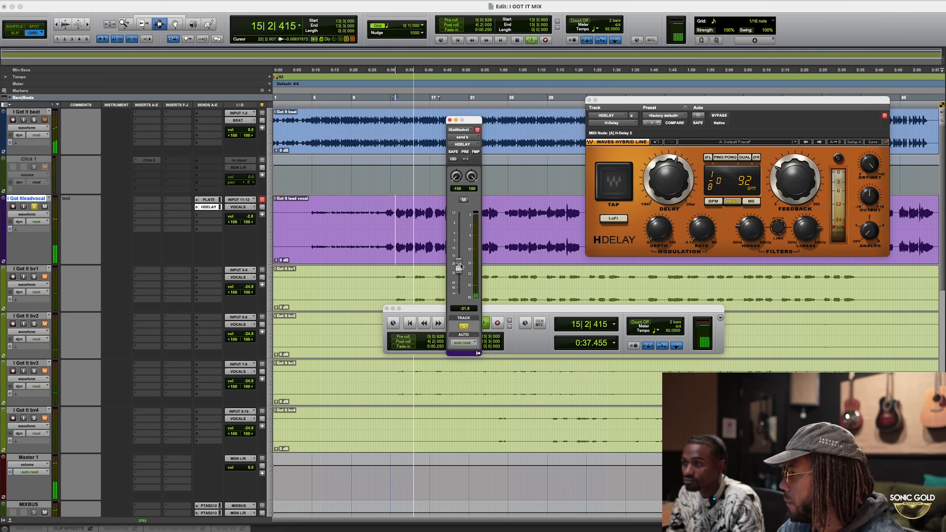
key("space")
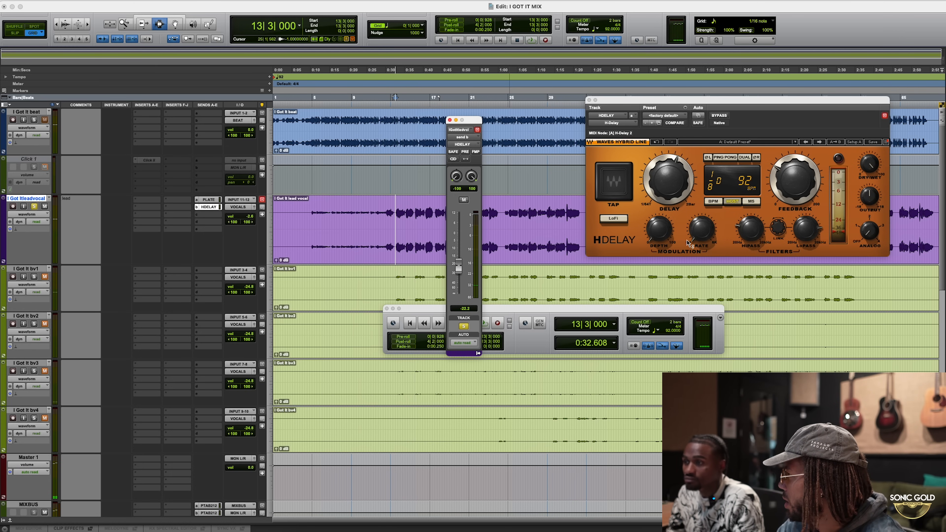
Set the H-Delay time to a straight 1/8 note and lower the lead vocal's HDELAY send to about -29 dB during playback
left_click(781, 185)
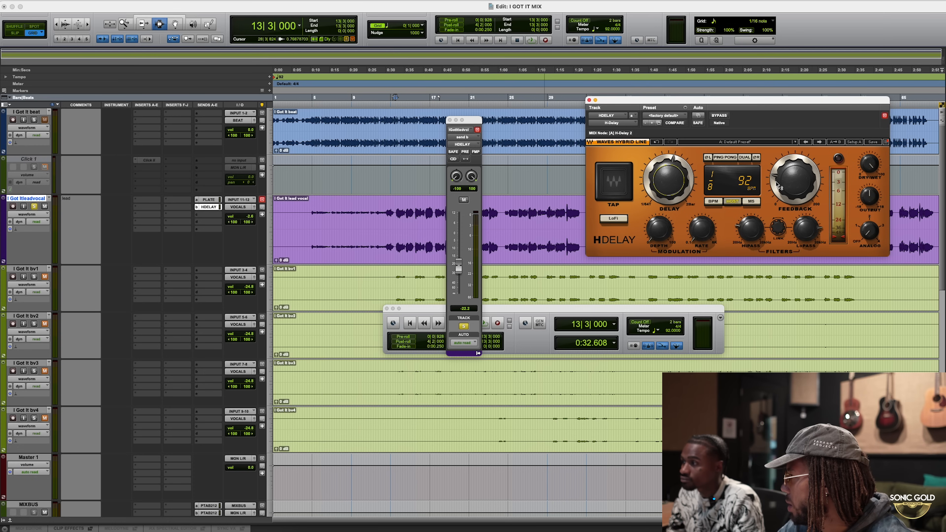
key("space")
key("space")
mouse_move(458, 266)
left_mouse_down()
mouse_move(458, 294)
mouse_move(463, 274)
left_mouse_up()
key("space")
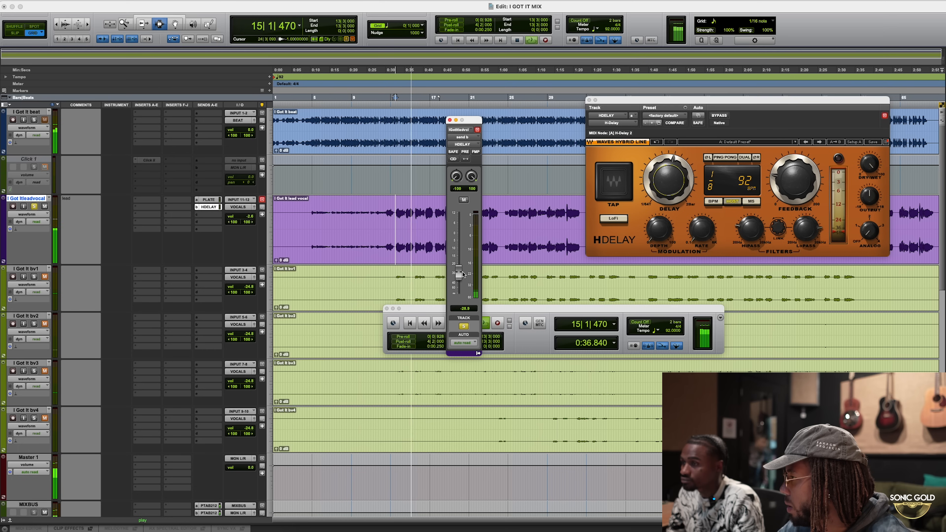
key("space")
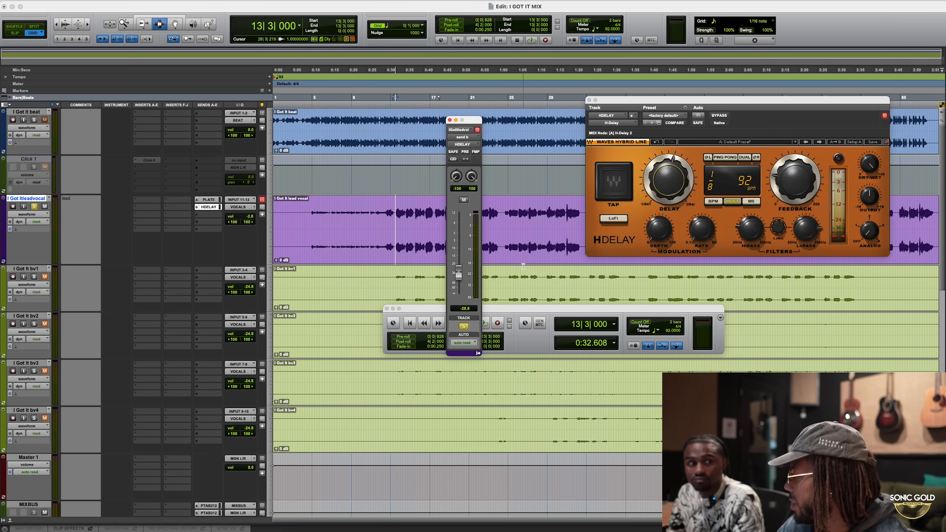
Switch the H-Delay to Ping Pong mode and play the lead vocal from bar 13, beat 3
left_click(723, 158)
key("space")
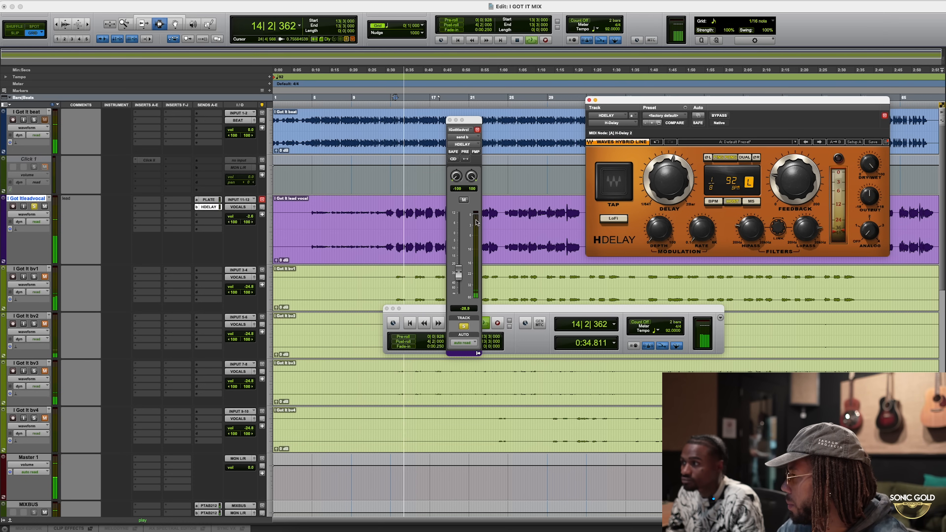
left_click_drag(460, 276, 460, 277)
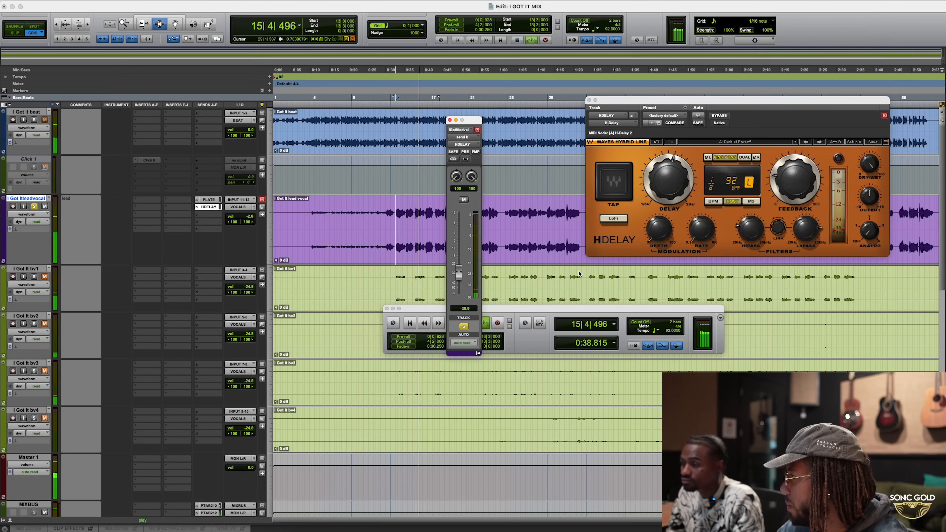
key("space")
Adjust the H-Delay's Feedback while playing the lead vocal, and close the plugin and send windows
left_click(805, 183)
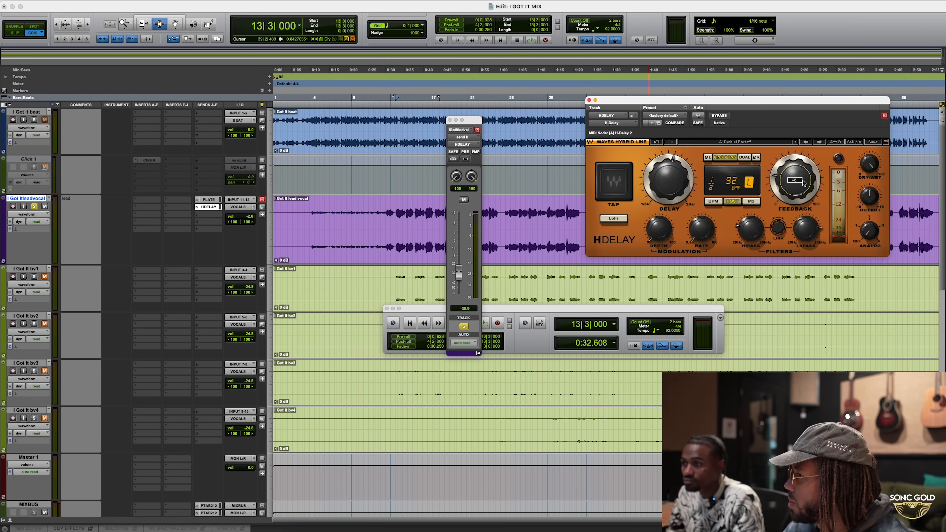
key("space")
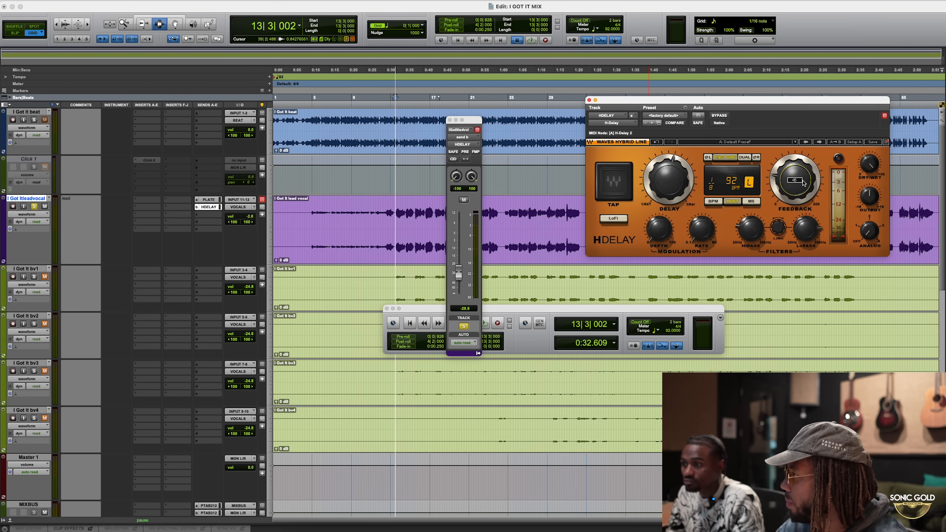
left_click_drag(795, 180, 801, 184)
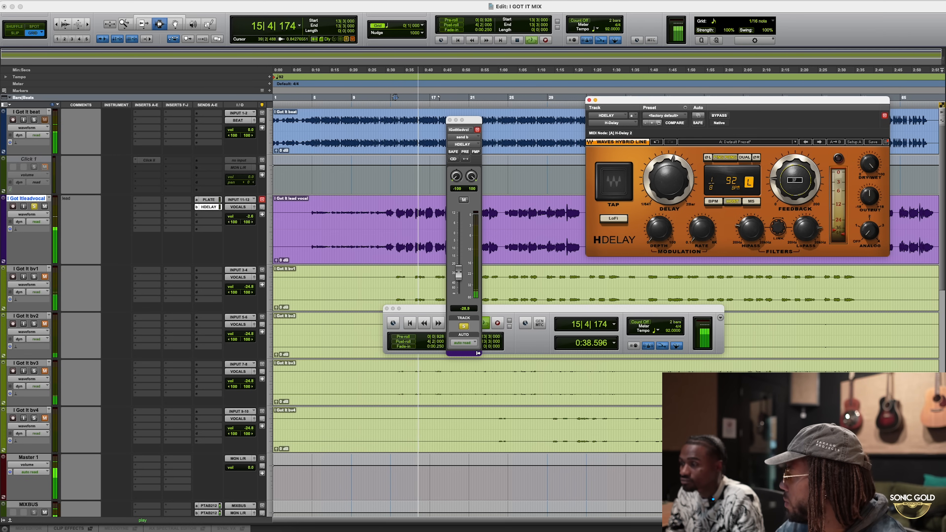
key("space")
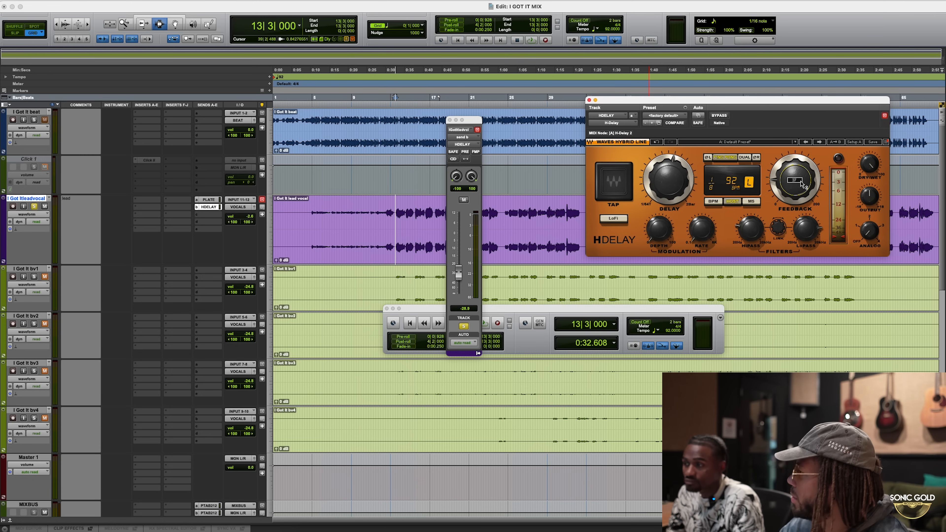
left_click(589, 101)
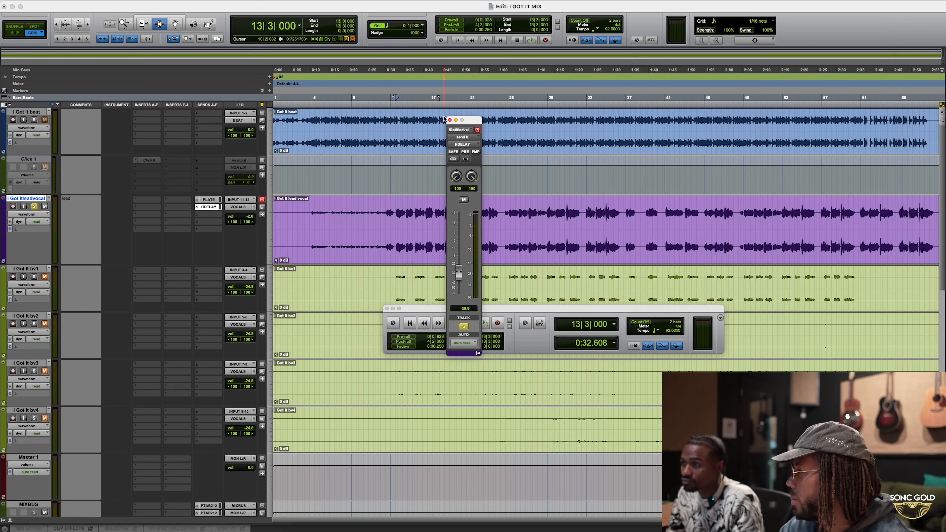
left_click(449, 120)
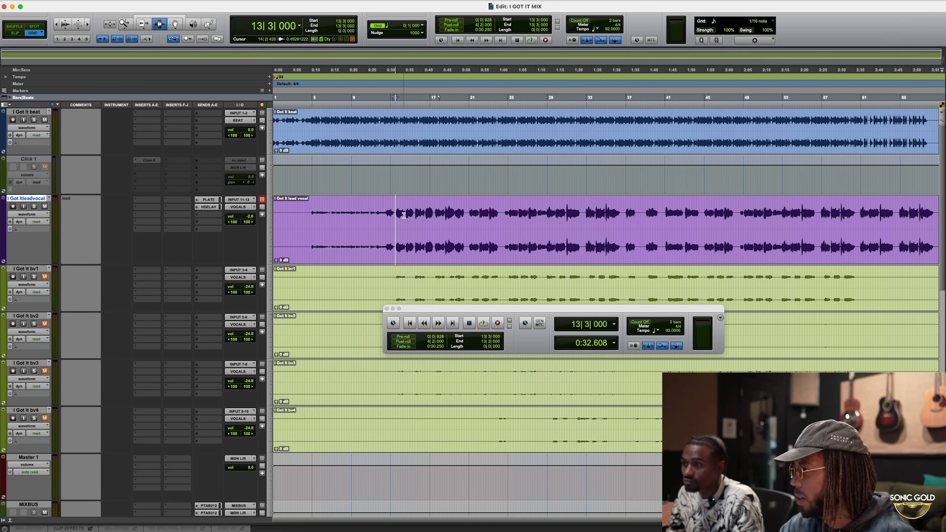
Take the lead vocal out of solo and play the full mix from bar 13, beat 4
key("space")
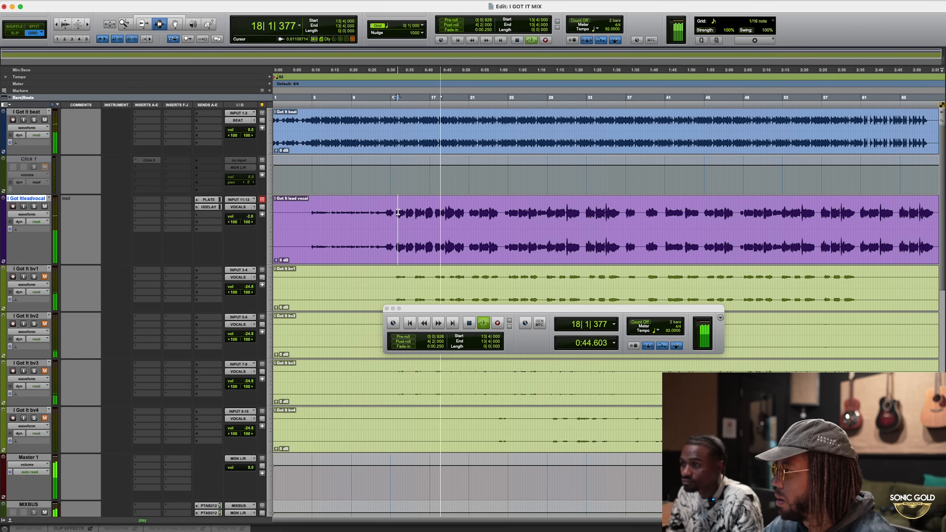
key("space")
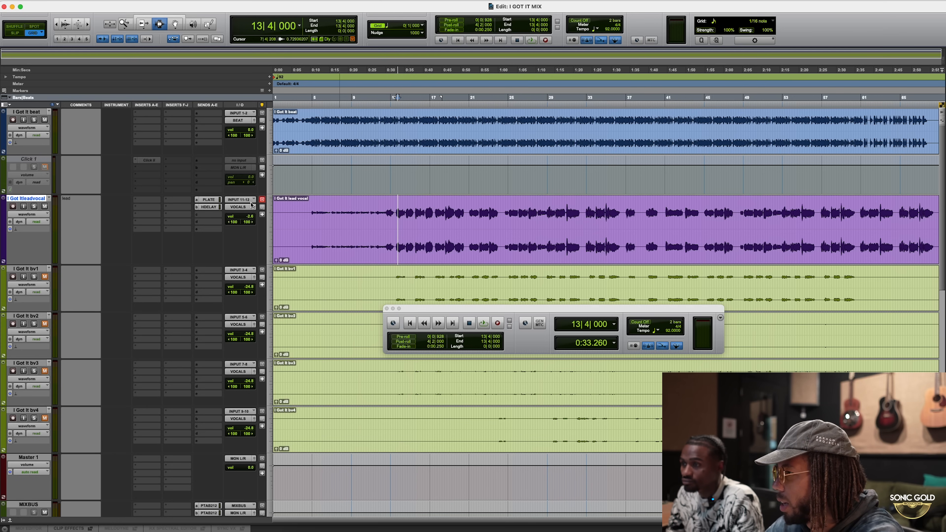
left_click(33, 162)
left_click(36, 198)
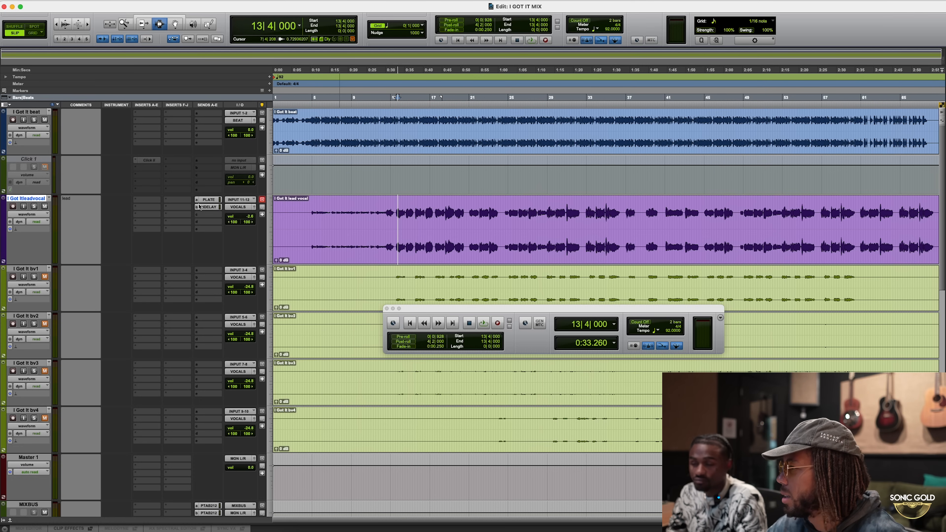
Play the full mix from bar 13, beat 2 to check the lead vocal's reverb and delay
left_click(394, 208)
key("space")
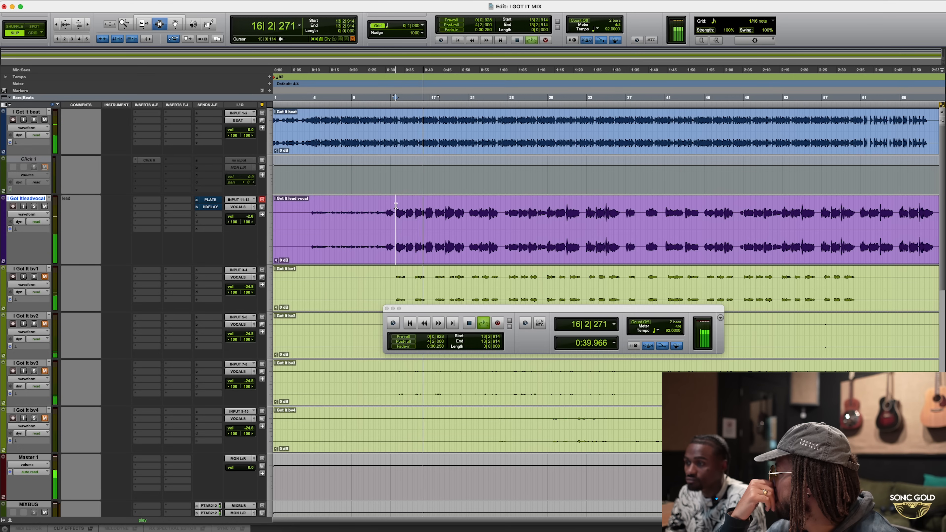
key("space")
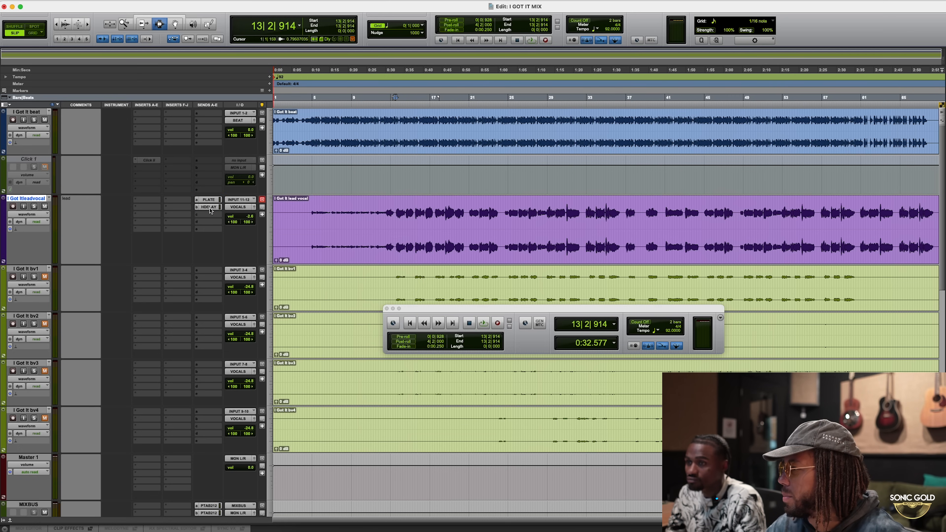
Raise the lead vocal's HDELAY send to -24.0 dB during playback, and close the send window
key("space")
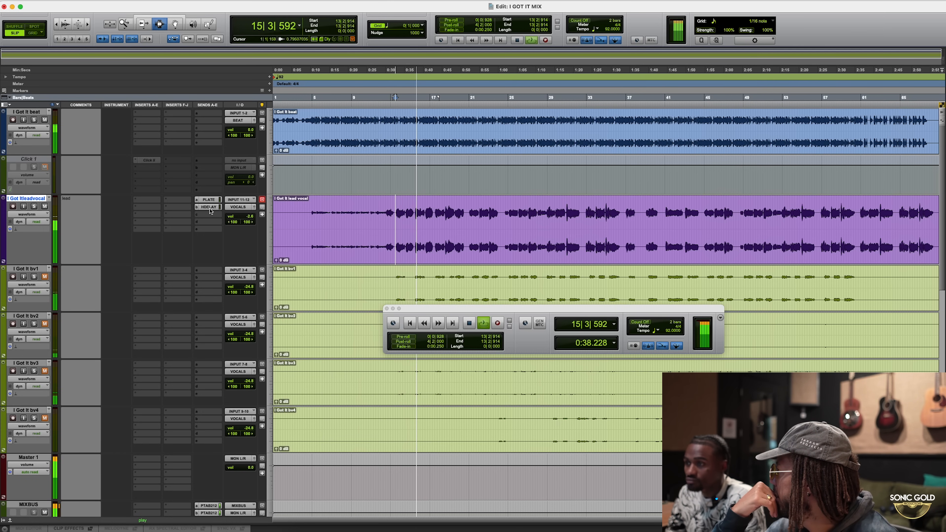
left_click(209, 207)
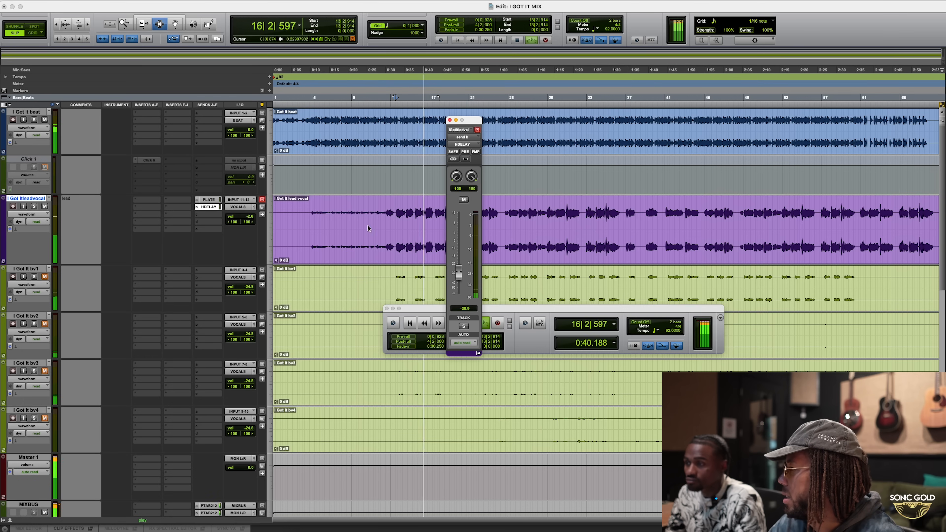
left_click_drag(459, 277, 461, 268)
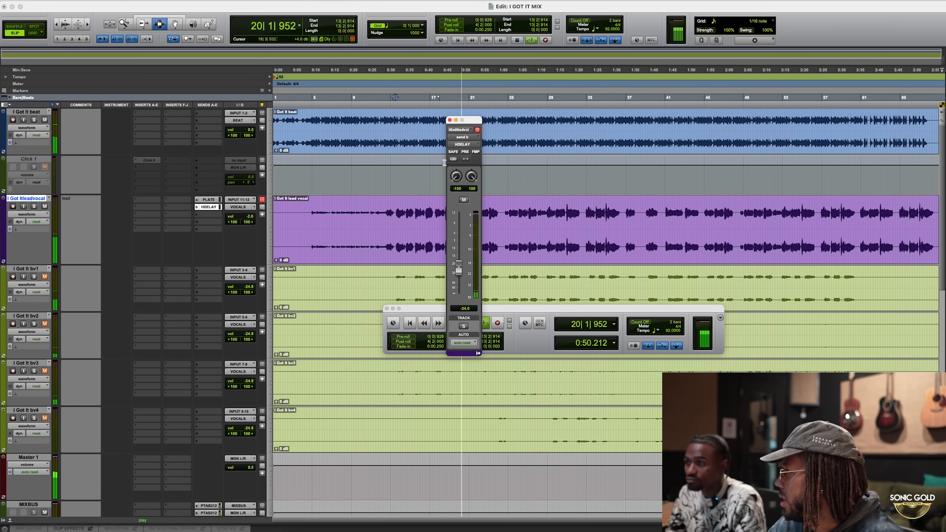
key("space")
left_click(449, 120)
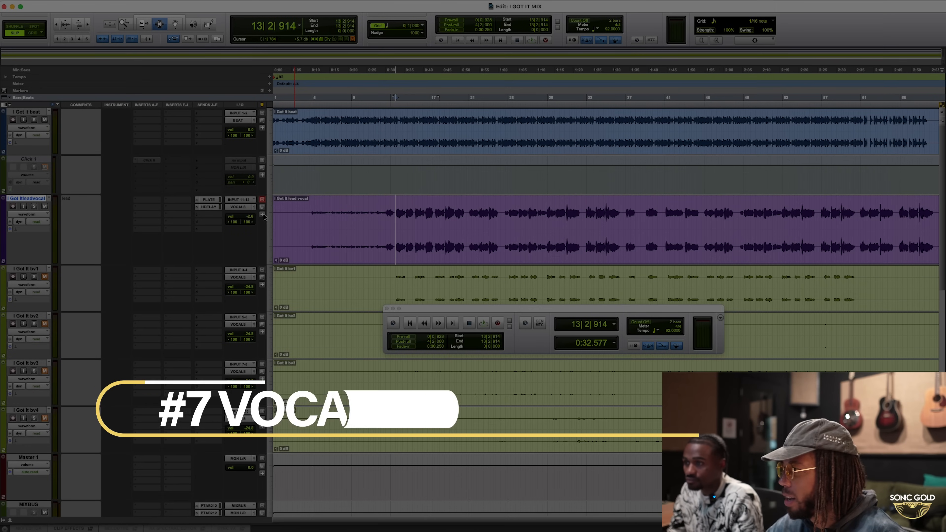
Examine the lead vocal waveform for level differences between its quiet opening, verse passages and loud peaks
left_click_drag(396, 208, 503, 207)
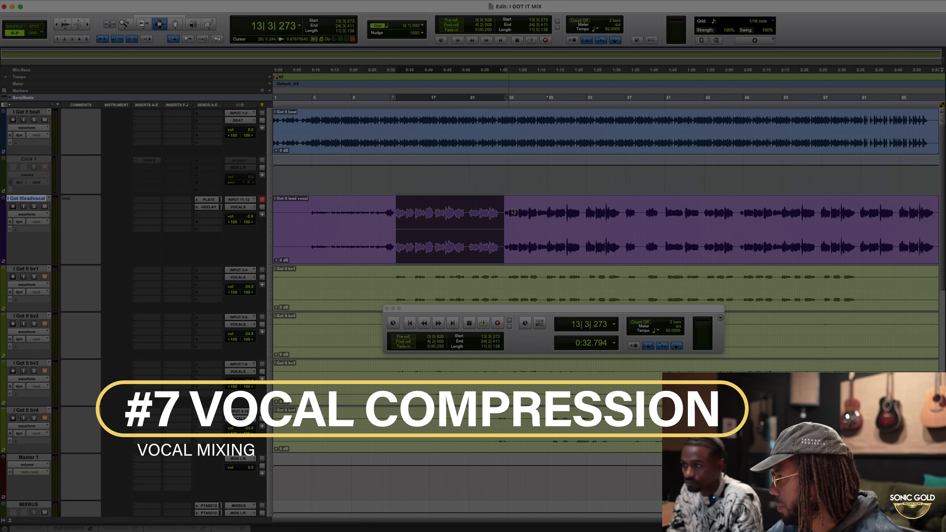
left_click(560, 225)
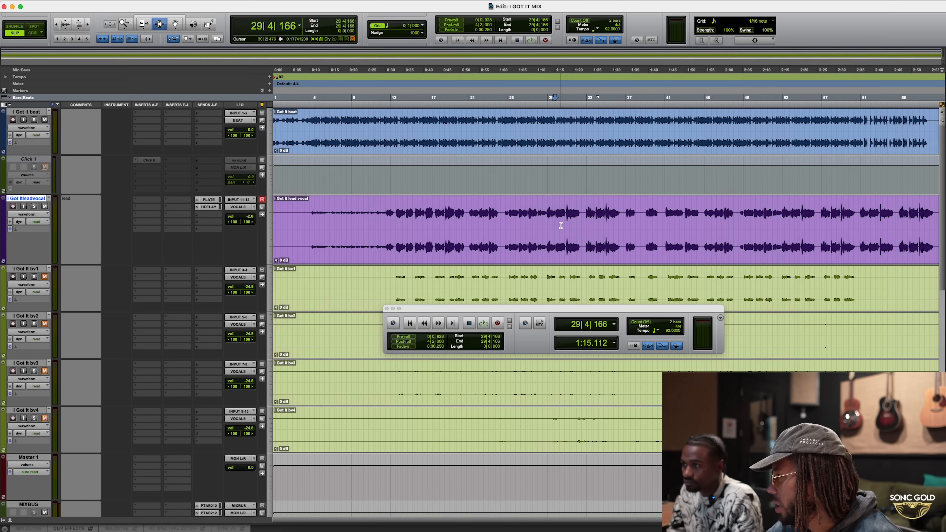
left_click(566, 215)
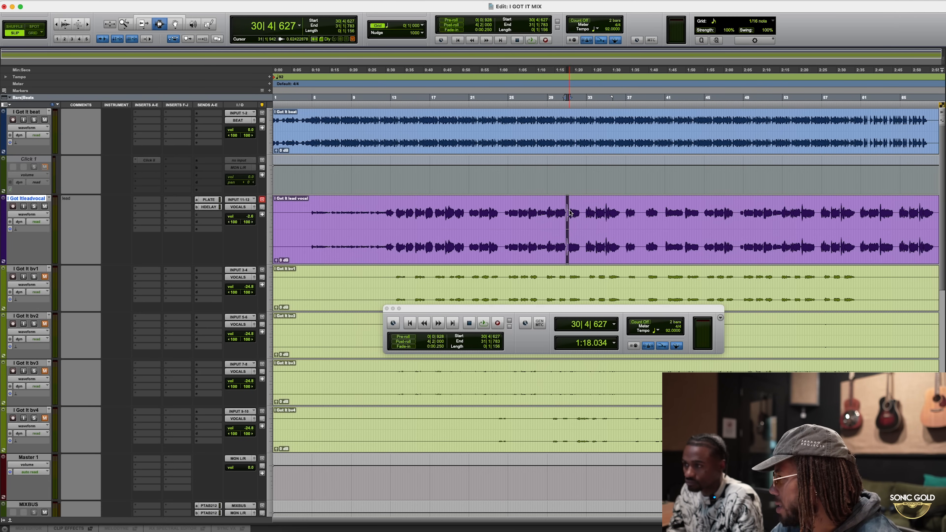
left_click_drag(373, 215, 304, 219)
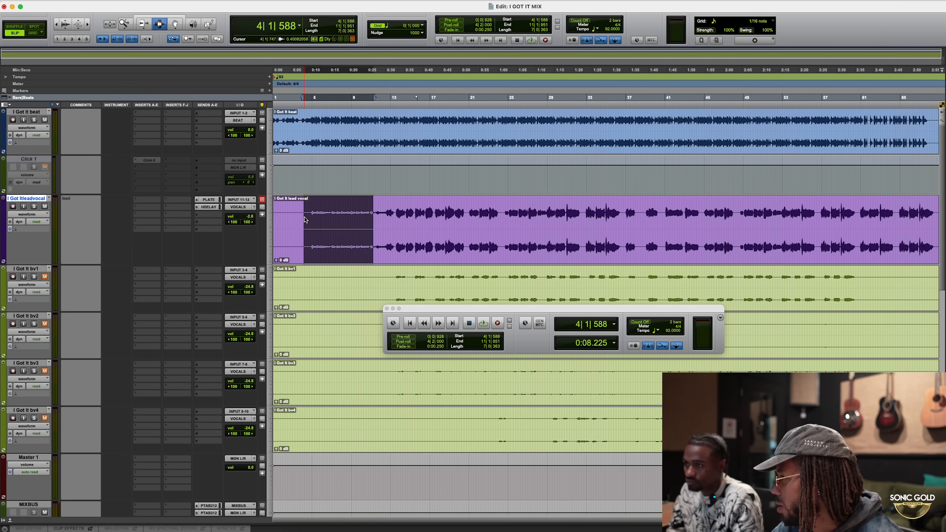
left_click_drag(439, 216, 478, 215)
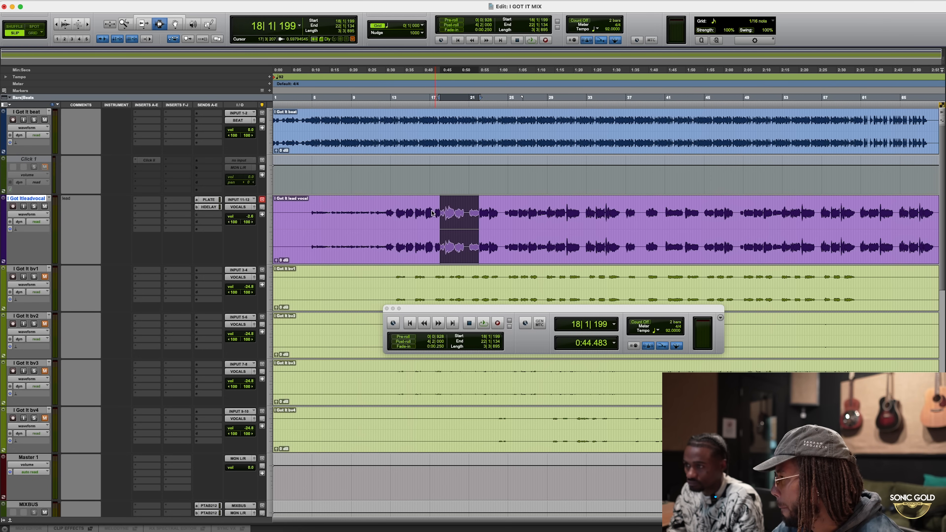
left_click(432, 210)
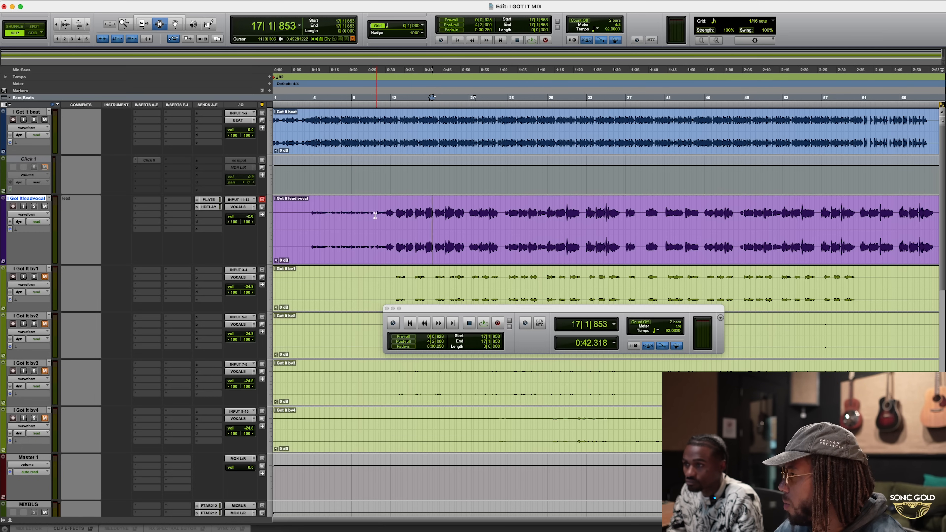
left_click_drag(375, 215, 823, 225)
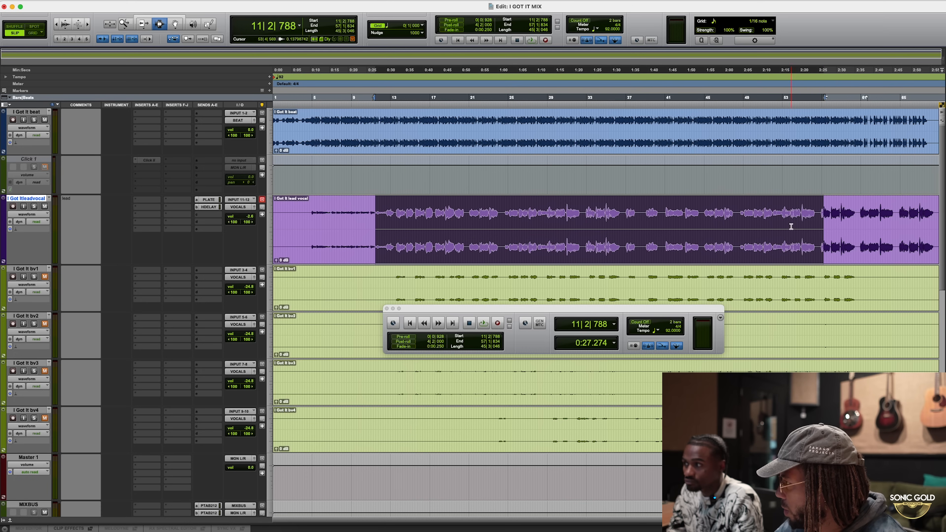
left_click(789, 226)
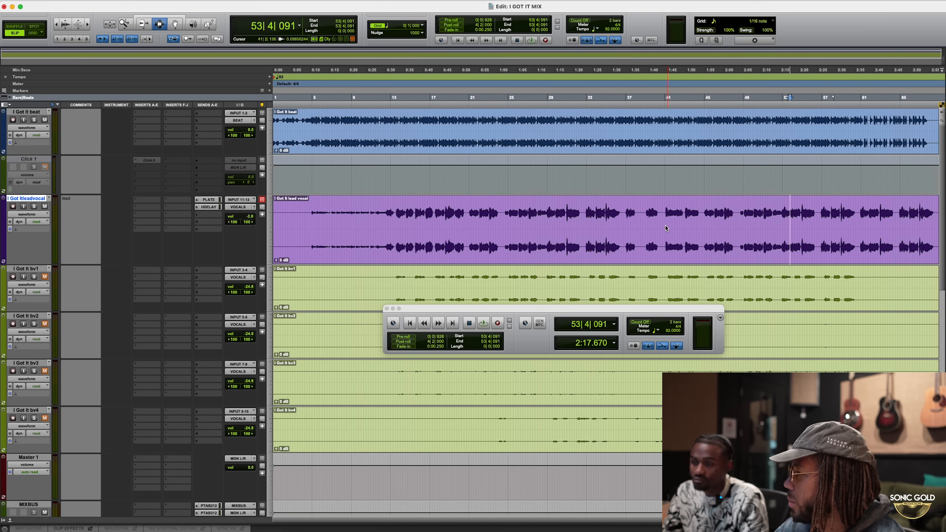
left_click_drag(397, 214, 762, 216)
left_click(447, 209)
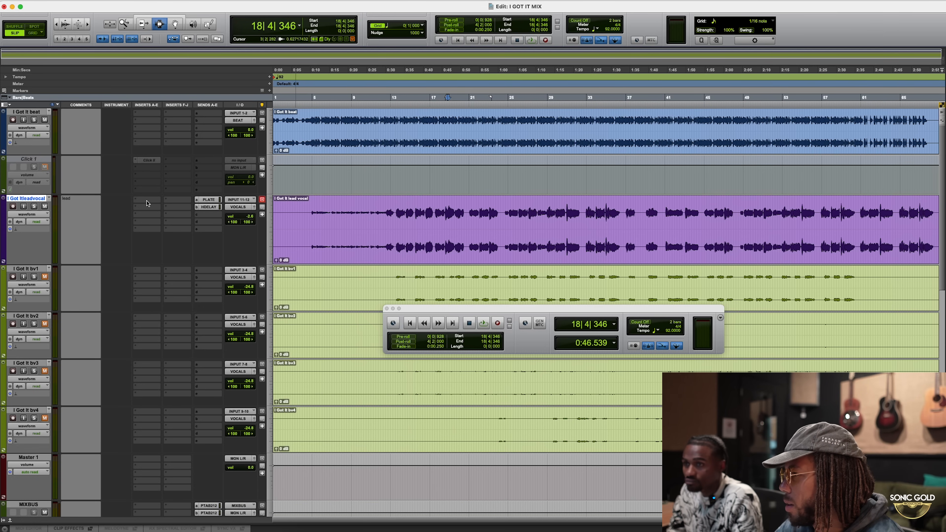
Insert the stereo CLA-2A compressor in the lead vocal's first insert slot and move its window below the vocal waveform
left_click(147, 203)
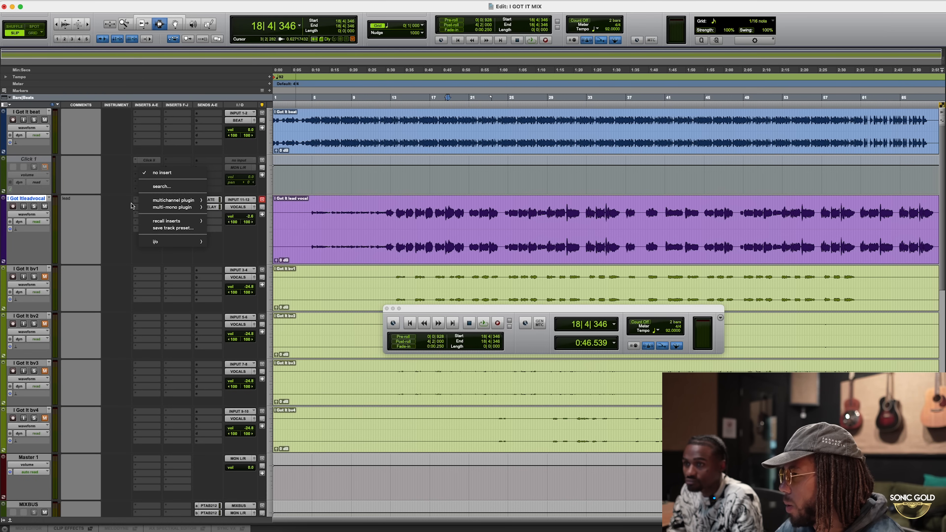
left_click(122, 207)
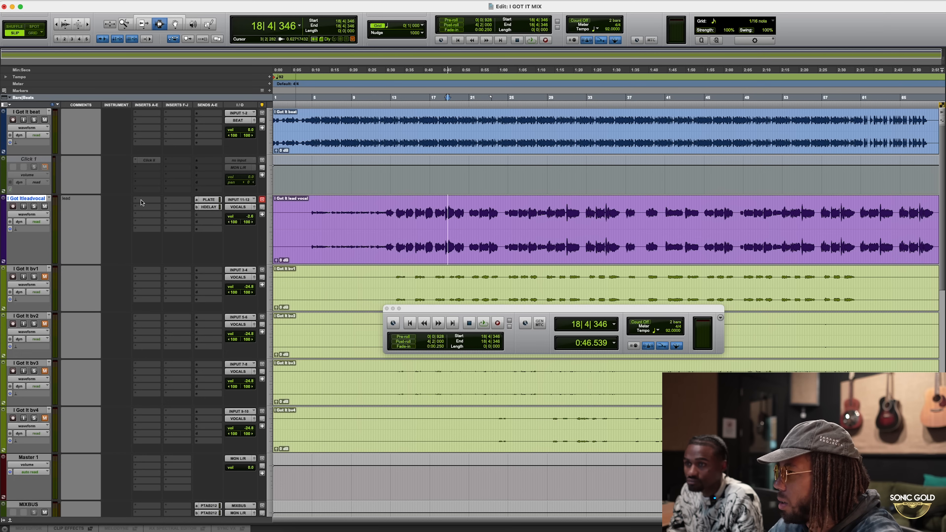
left_click(141, 203)
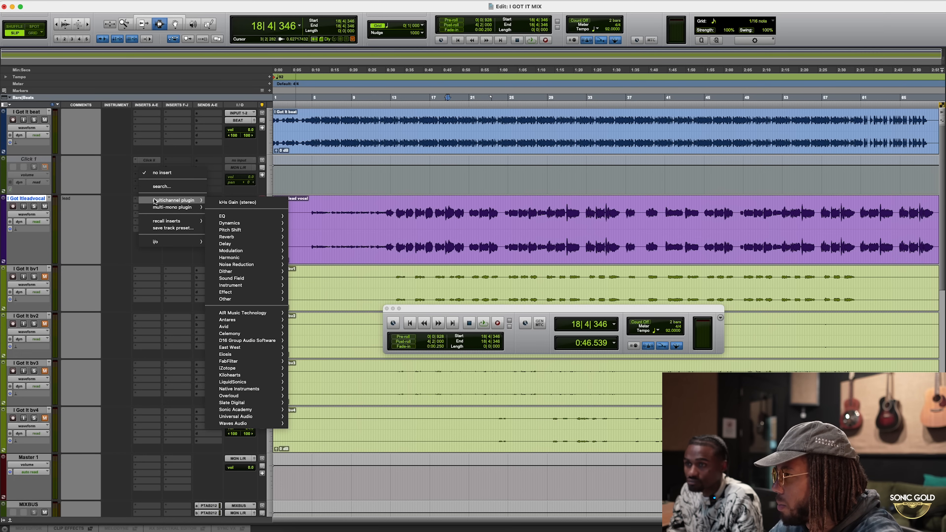
mouse_move(232, 216)
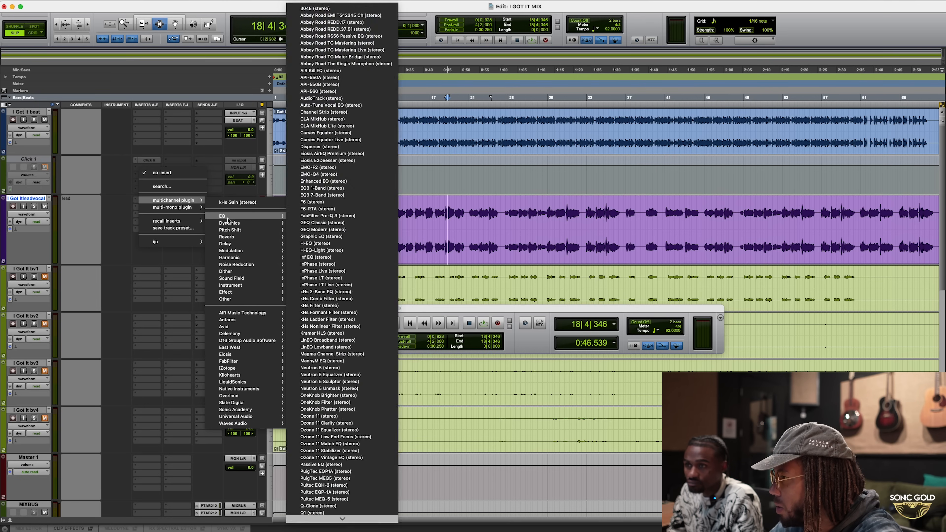
mouse_move(232, 246)
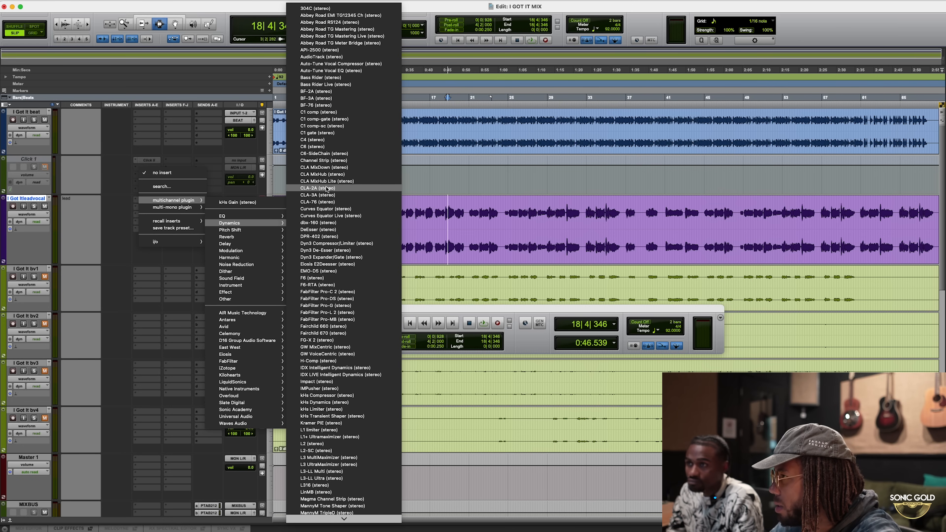
scroll(326, 189, "down", 15)
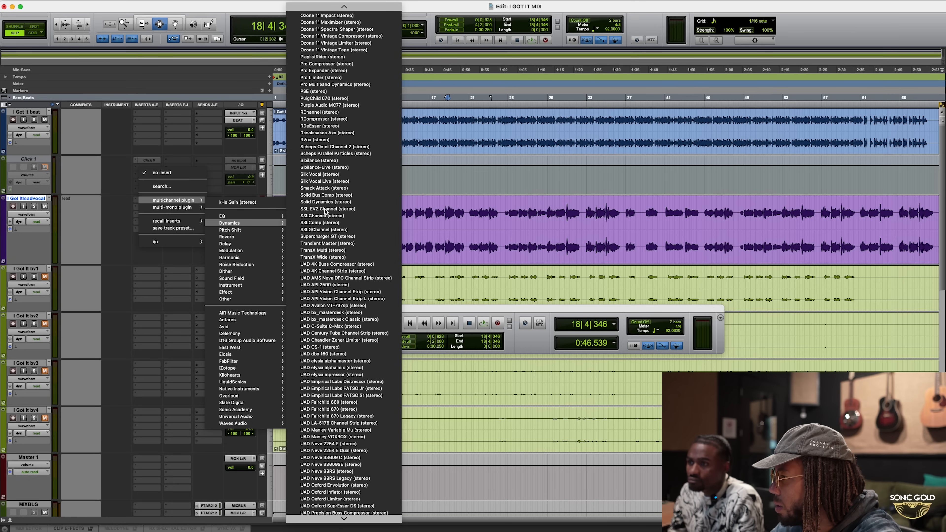
scroll(325, 210, "down", 10)
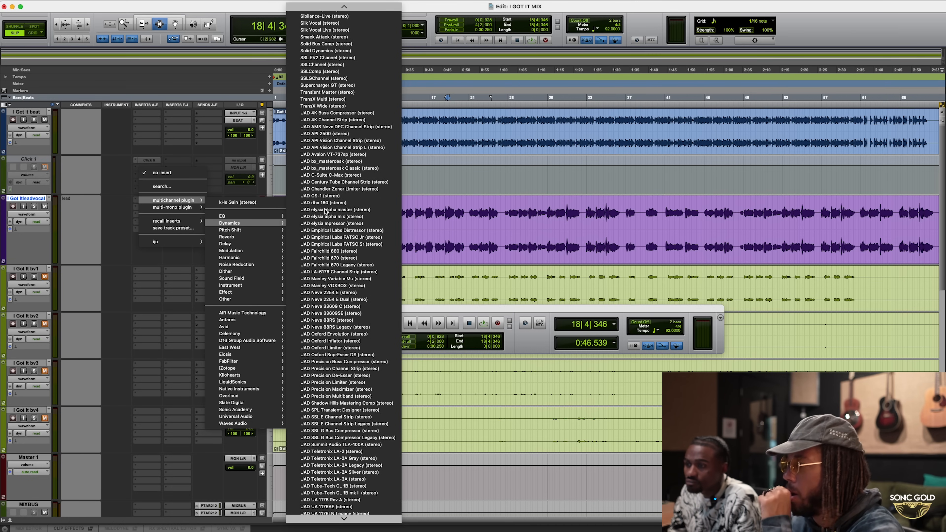
scroll(325, 211, "up", 20)
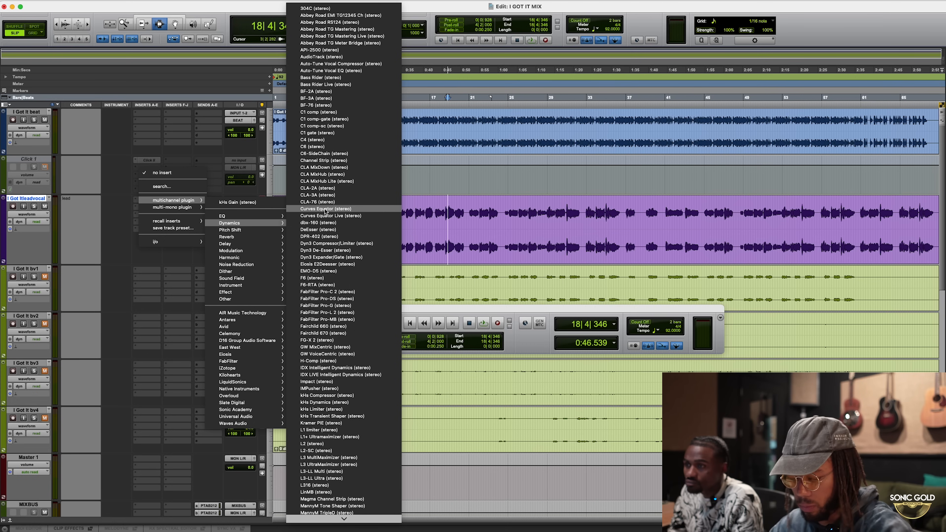
key("c")
key("h")
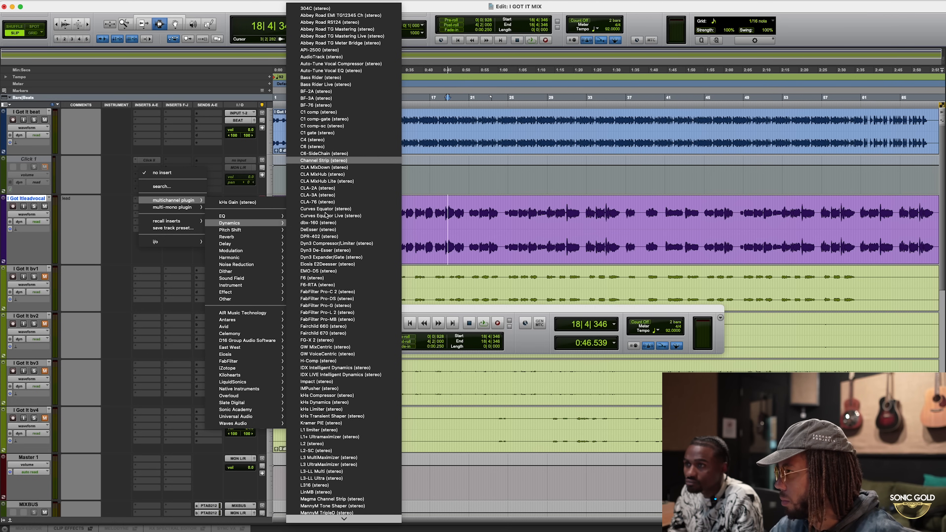
key("c")
key("h")
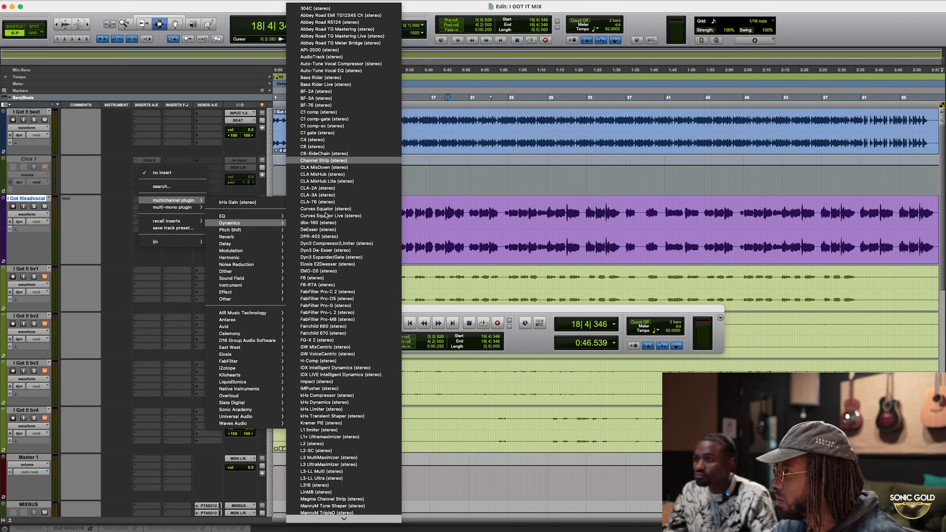
left_click(326, 189)
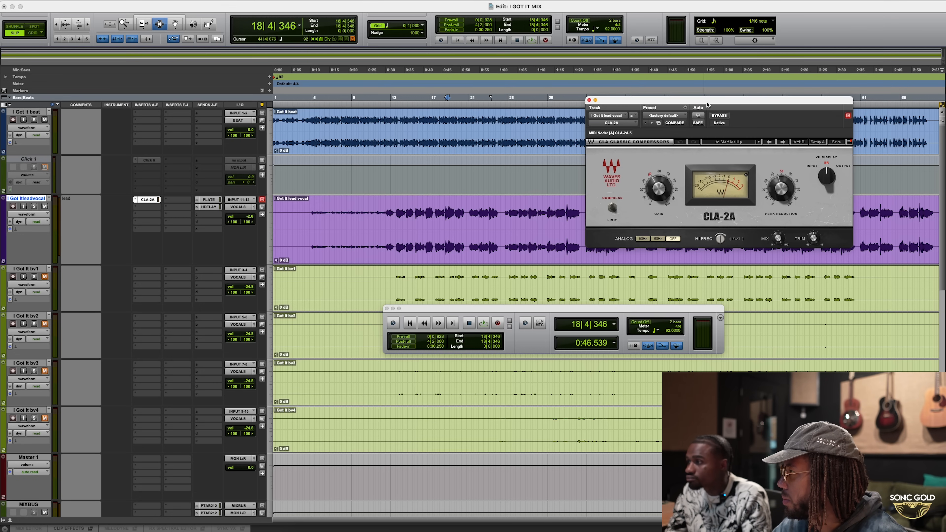
left_click_drag(707, 105, 683, 270)
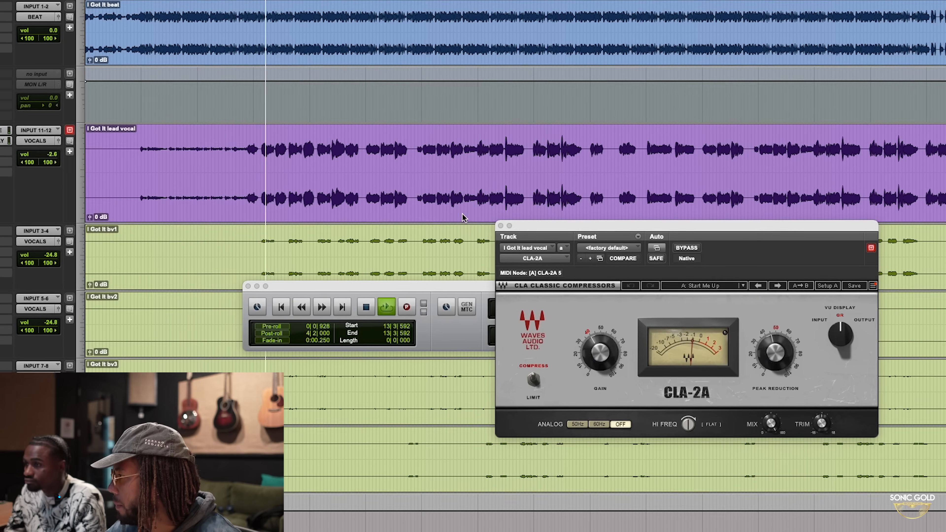
Lower the CLA-2A's Gain to about 30 and play the result from bar 13, beat 3
key("space")
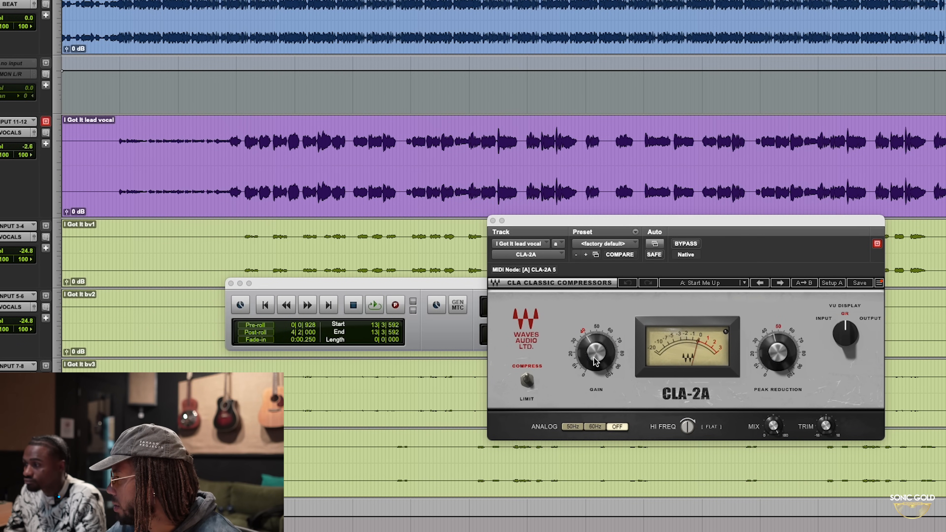
left_click_drag(595, 360, 595, 352)
key("space")
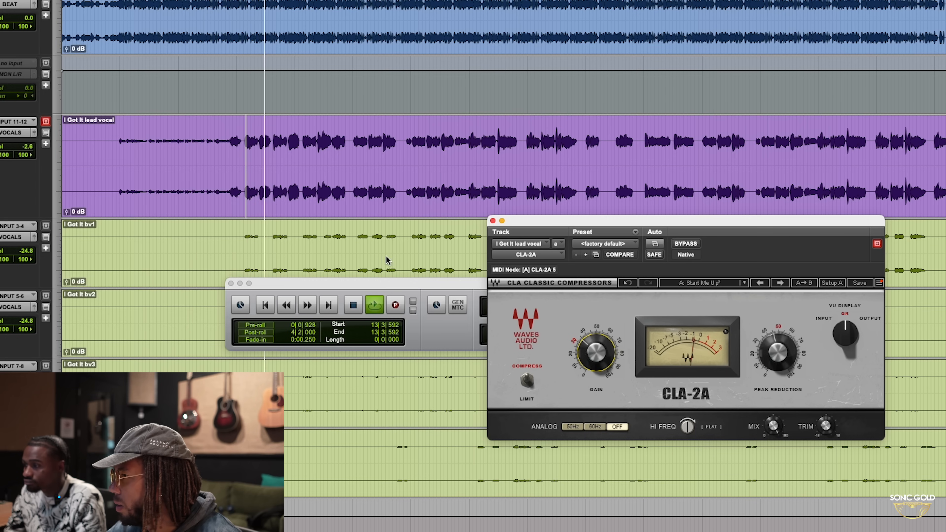
key("space")
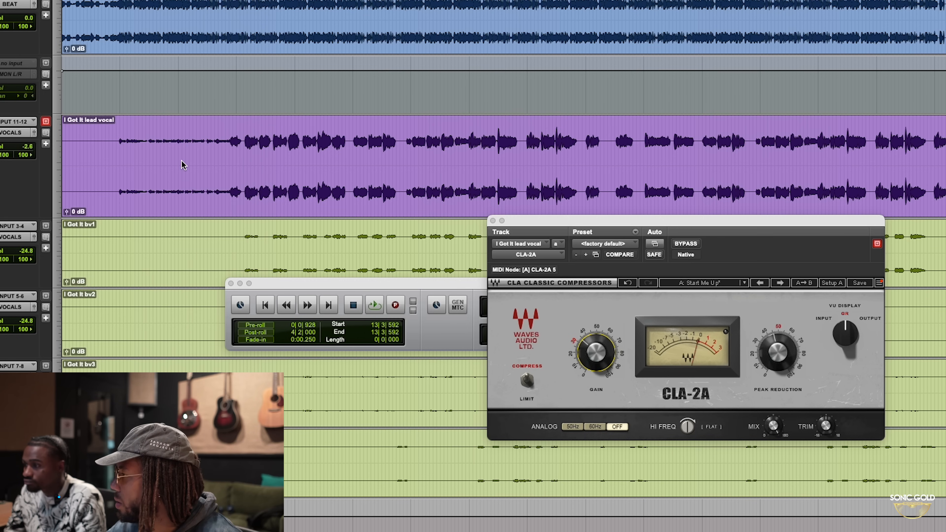
Compare the lead vocal with the CLA-2A bypassed and active during playback
key("space")
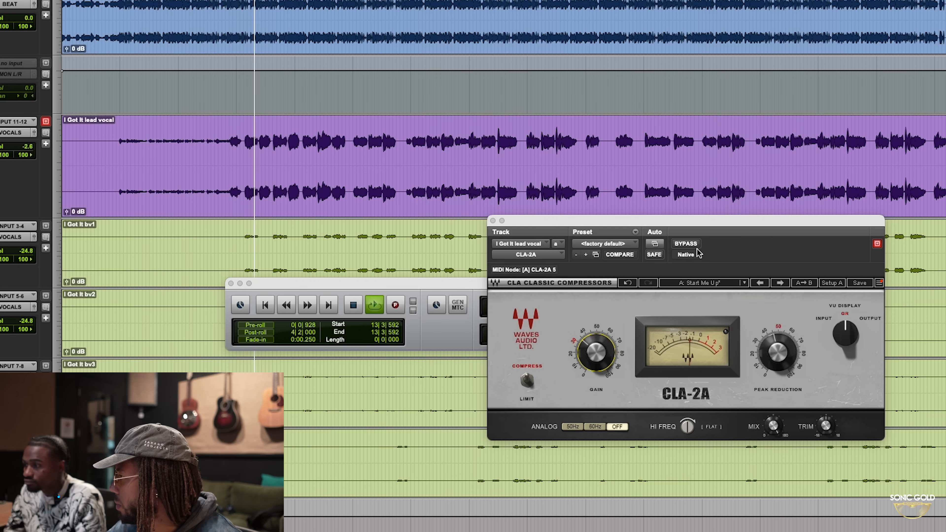
left_click(689, 245)
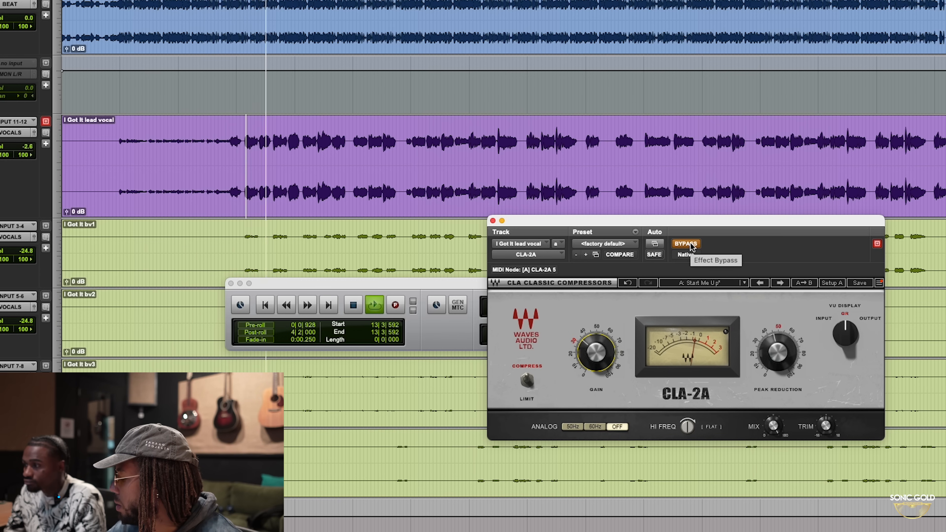
left_click(690, 245)
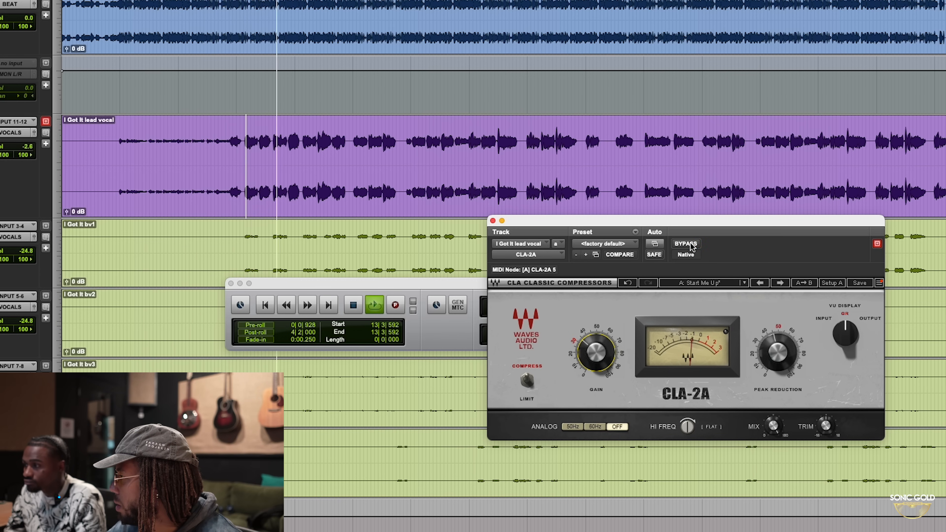
key("space")
Raise the CLA-2A's Peak Reduction to 100 while playing from bar 13, beat 3
mouse_move(773, 353)
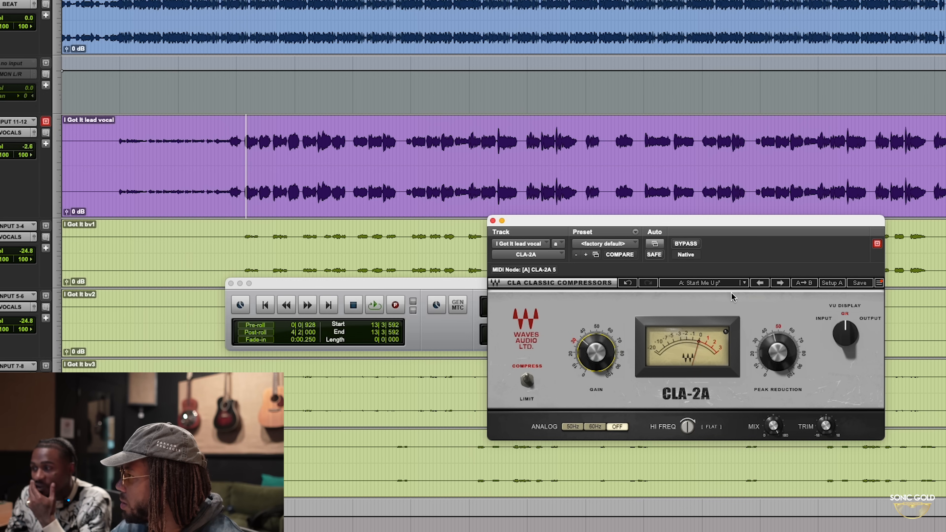
key("space")
left_click_drag(775, 337, 790, 371)
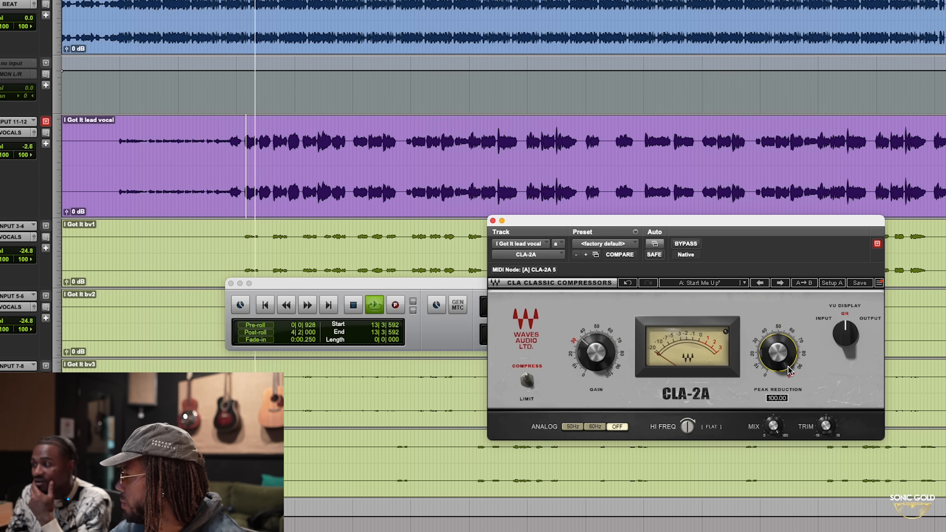
Replay the lead vocal from bar 13, beat 3 and lower the CLA-2A's Peak Reduction to about 76
key("space")
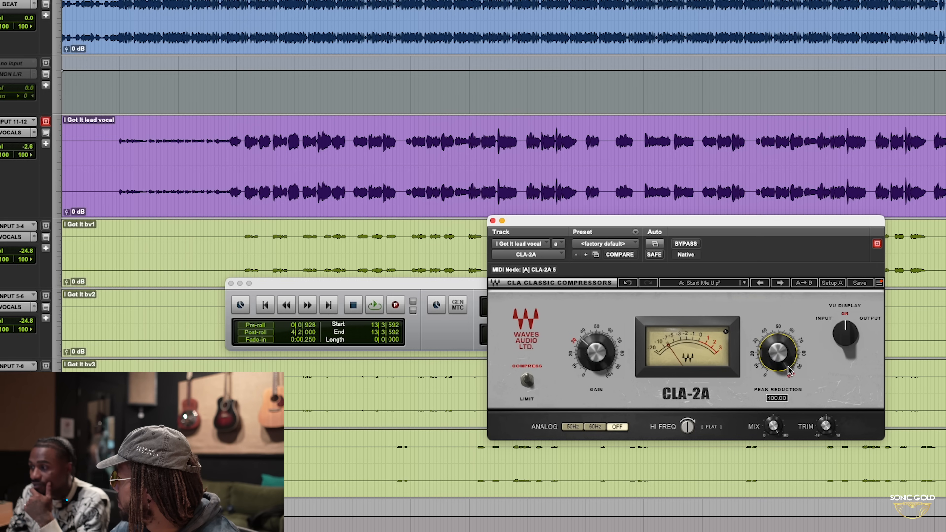
key("space")
left_click_drag(786, 365, 786, 386)
key("space")
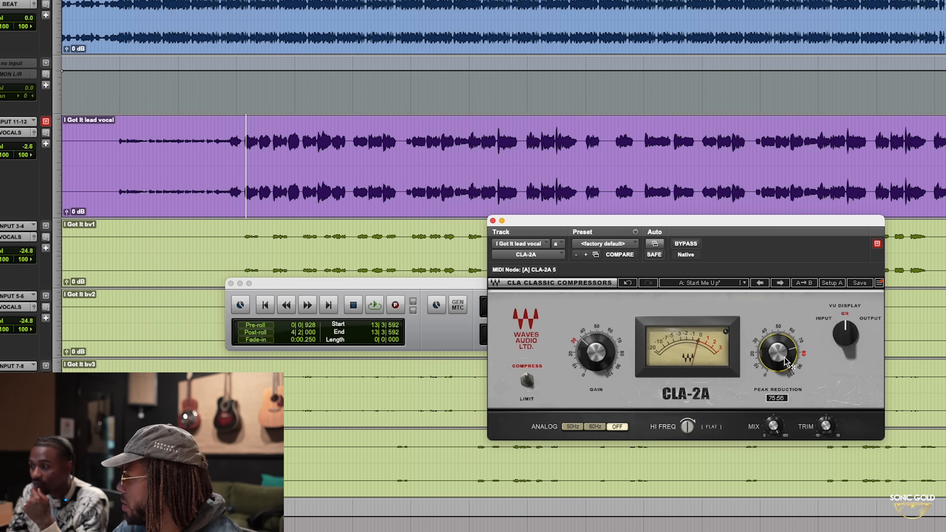
Lower the CLA-2A's Peak Reduction to 0 and replay the vocal phrase from bar 13, beat 3
key("space")
left_click_drag(785, 360, 785, 368)
key("space")
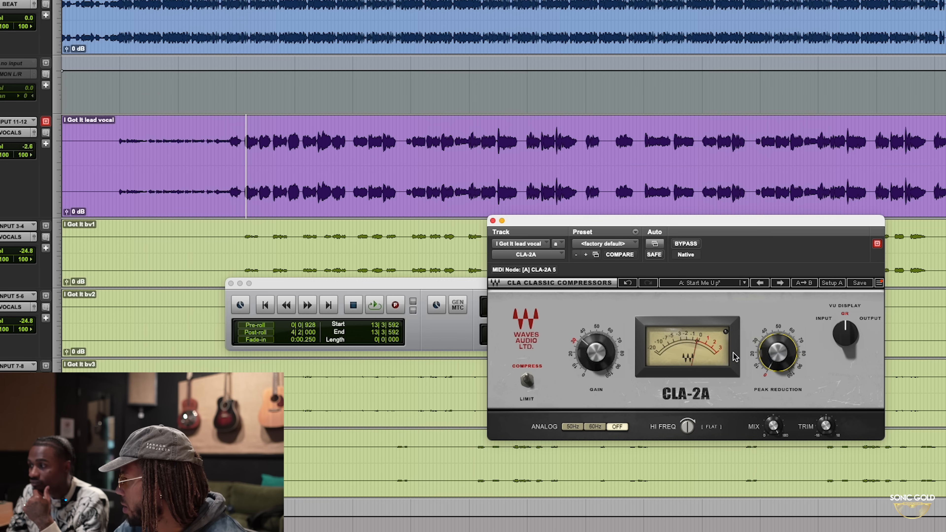
key("space")
mouse_move(780, 363)
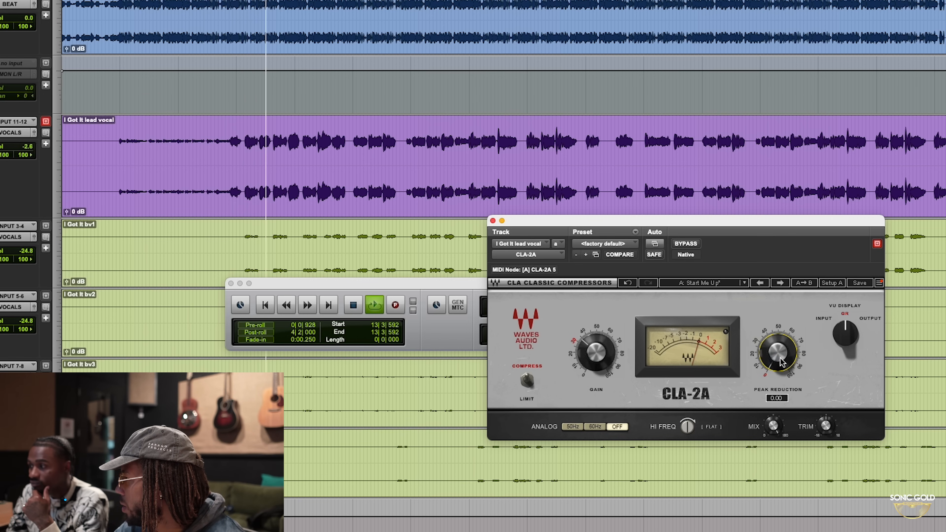
key("space")
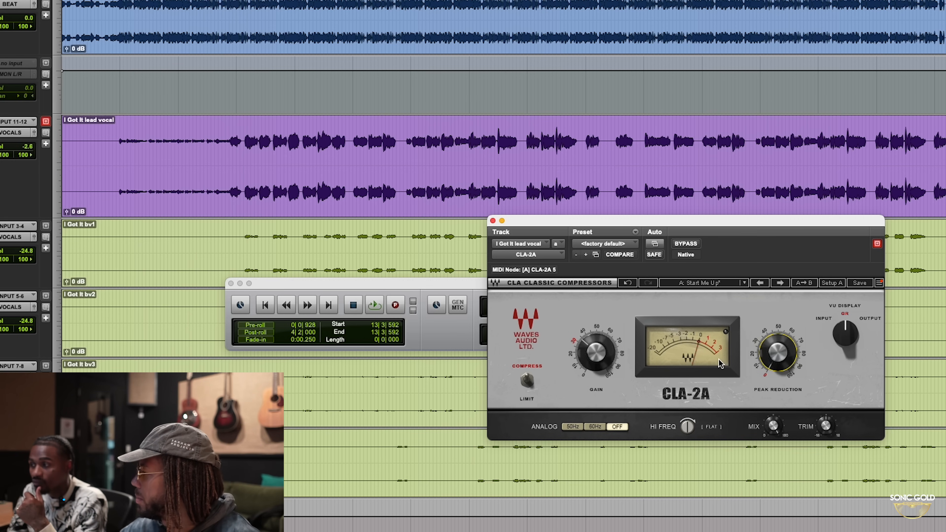
key("space")
key("space")
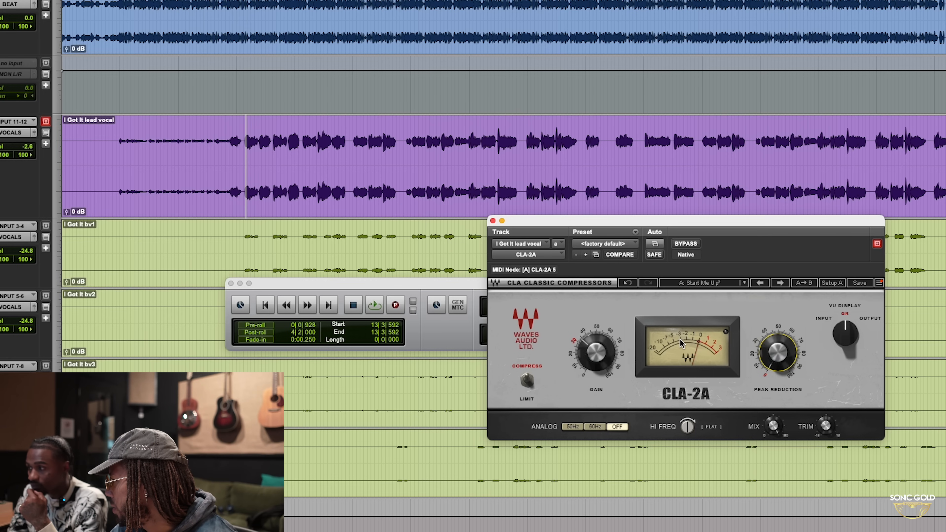
Raise the CLA-2A's Peak Reduction in stages to about 46 while repeatedly playing from bar 13, beat 3
key("space")
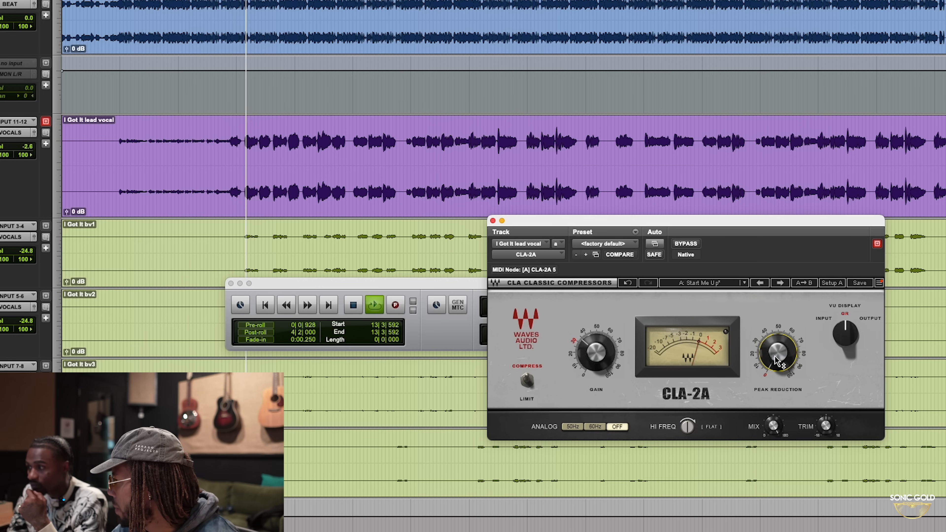
left_click_drag(777, 366, 777, 361)
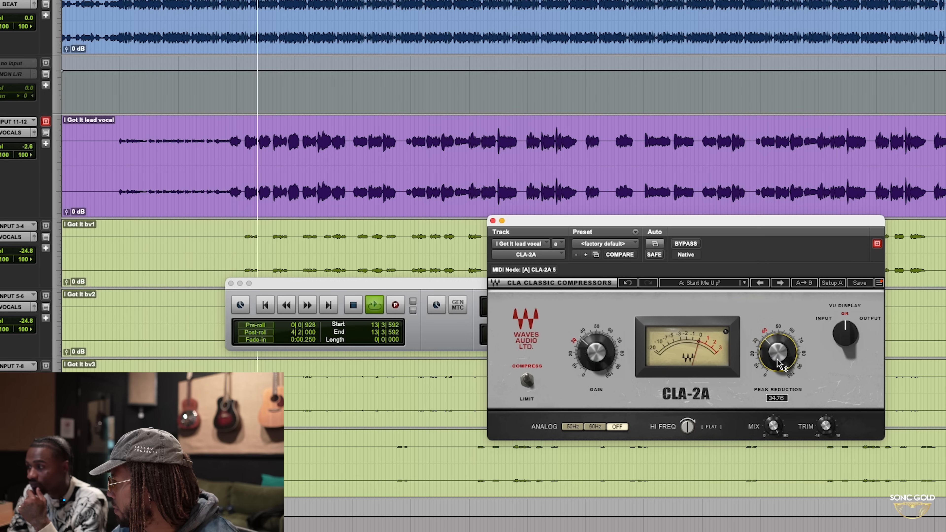
key("space")
key("space")
key("space")
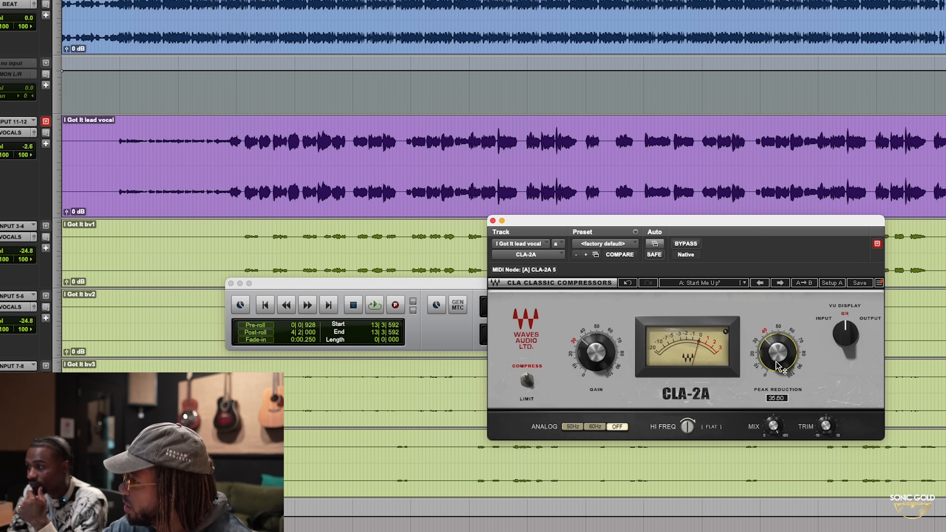
key("space")
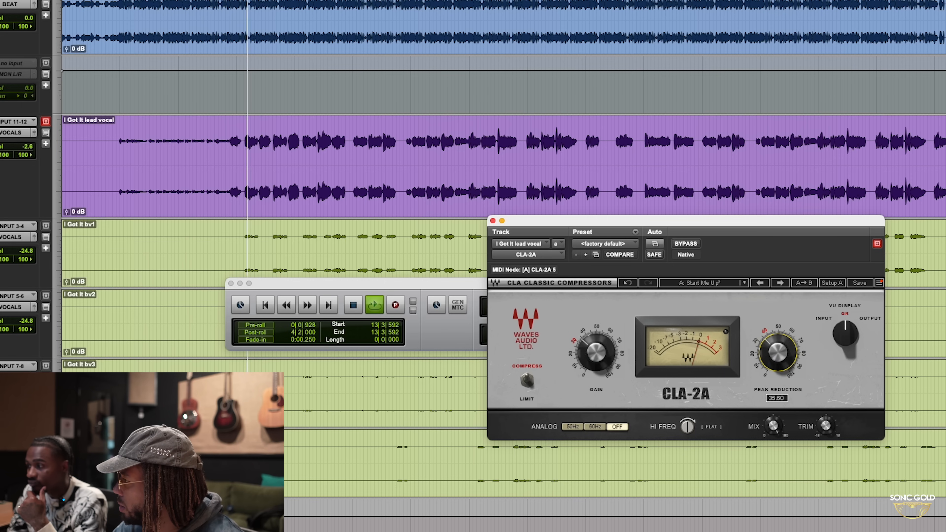
mouse_move(775, 367)
left_mouse_down()
mouse_move(773, 344)
mouse_move(773, 356)
left_mouse_up()
key("space")
key("space")
key("space")
key("space")
key("space")
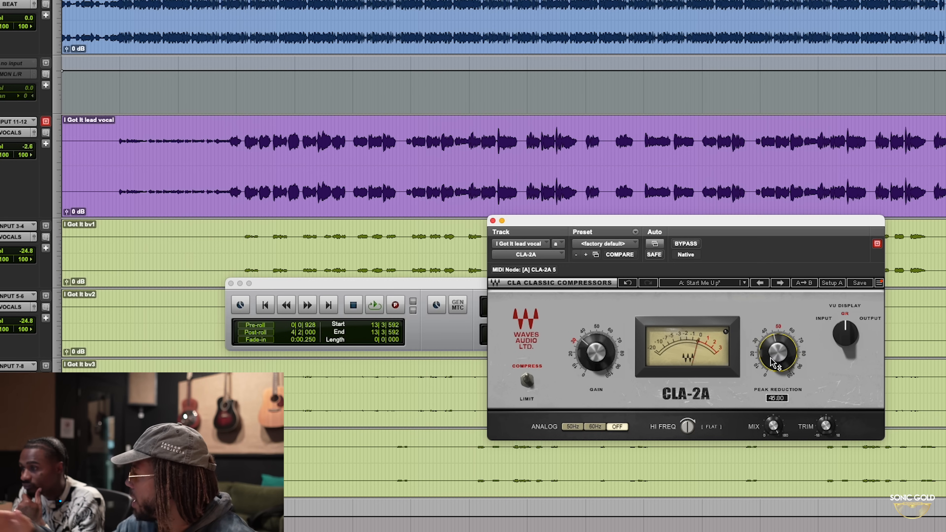
key("space")
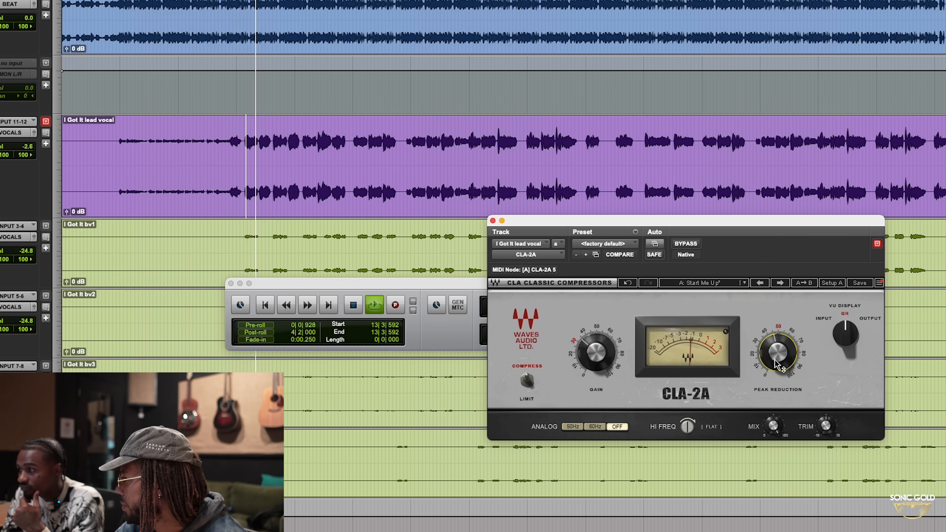
key("space")
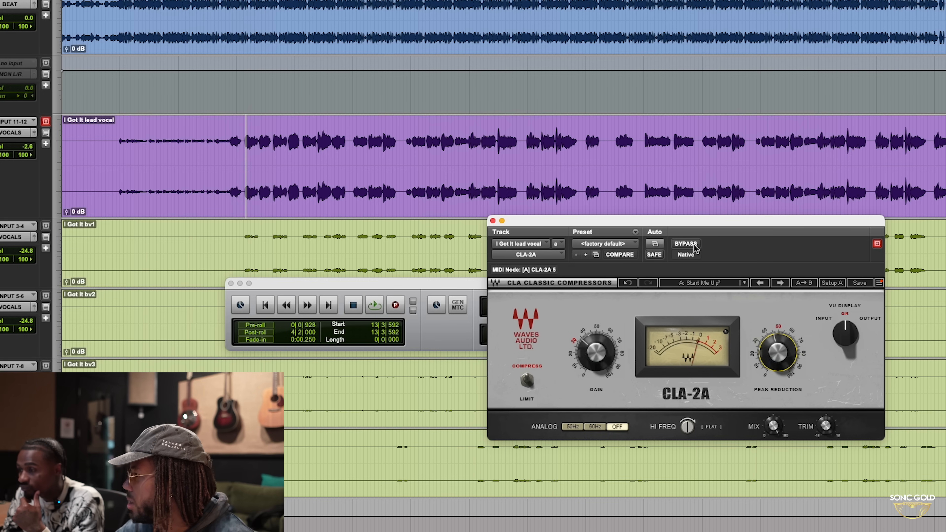
Compare the phrase at bar 13, beat 3 with the CLA-2A bypassed and active
left_click(693, 248)
key("space")
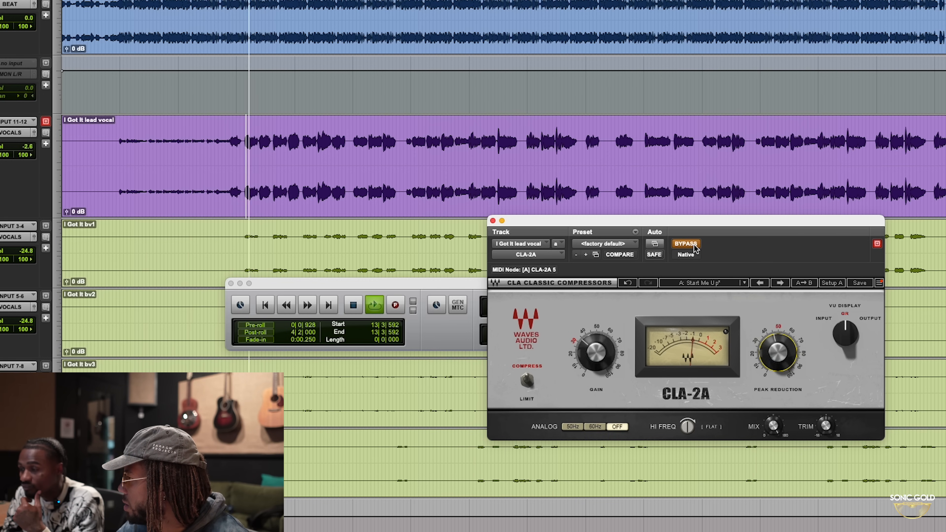
left_click(694, 248)
key("space")
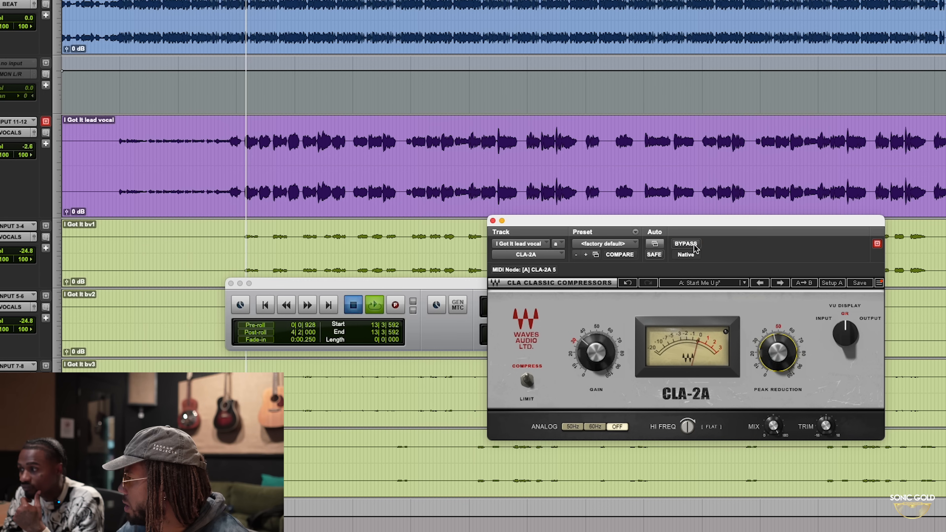
key("space")
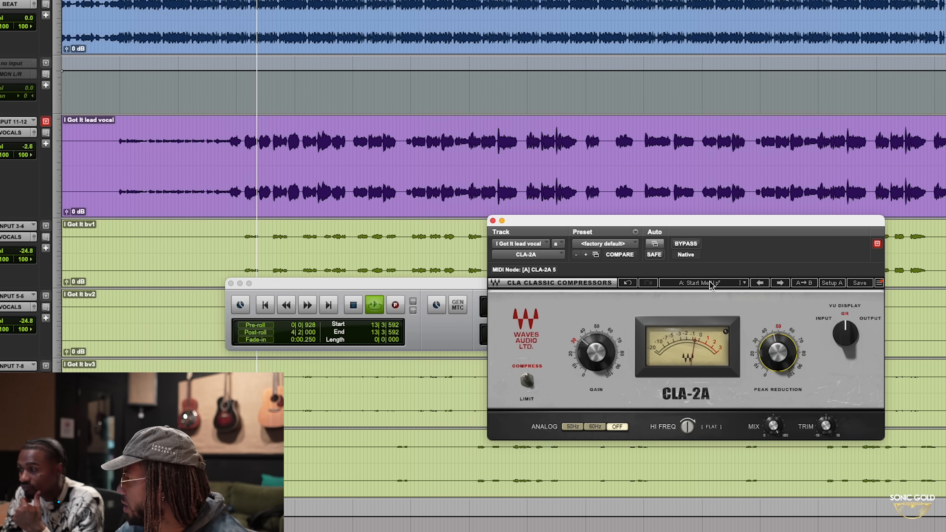
key("space")
Nudge the CLA-2A's Peak Reduction up slightly to about 46 during playback and replay the vocal phrase
key("space")
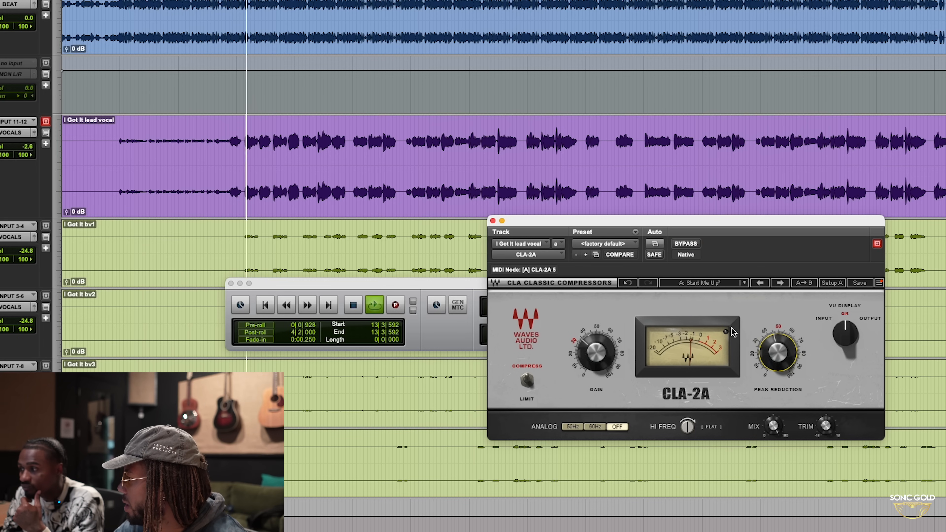
left_click_drag(771, 357, 771, 356)
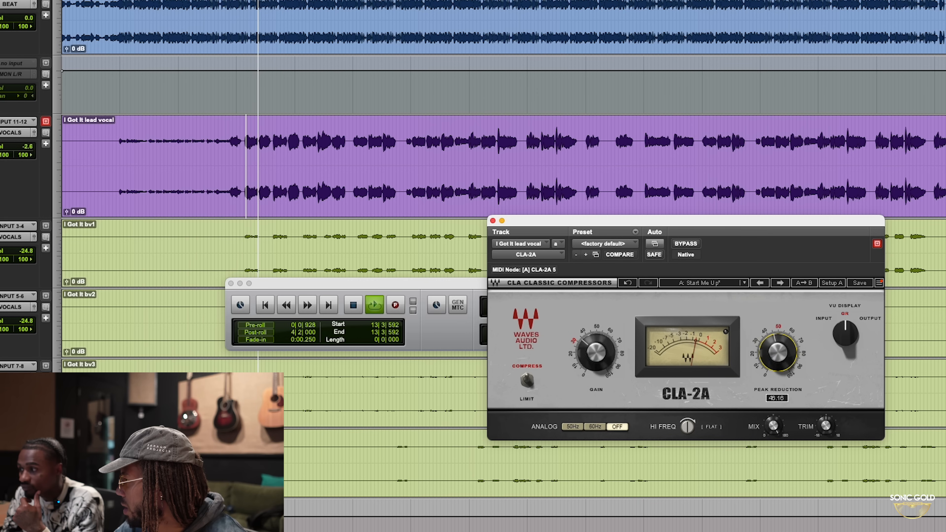
key("space")
key("space")
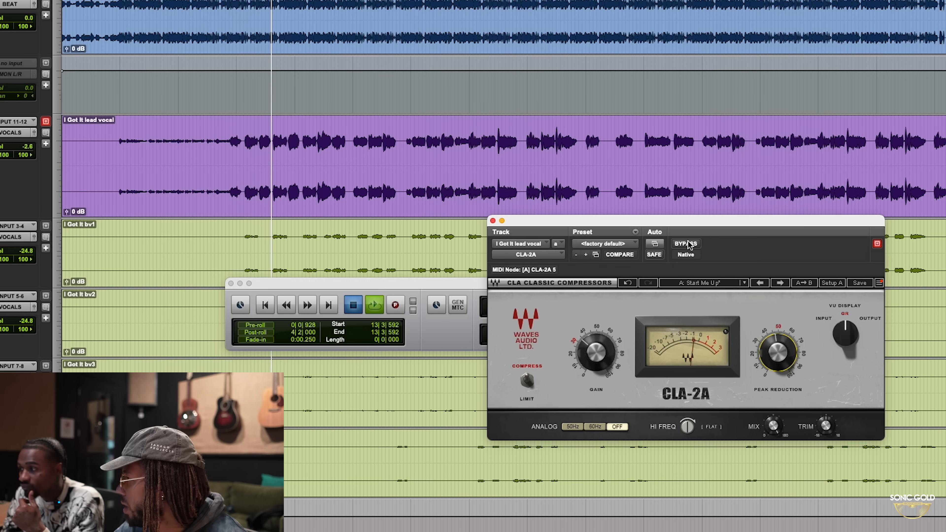
Move the playback start to bar 14, beat 3 and compare the lead vocal with the CLA-2A bypassed and active
key("space")
left_click(271, 142)
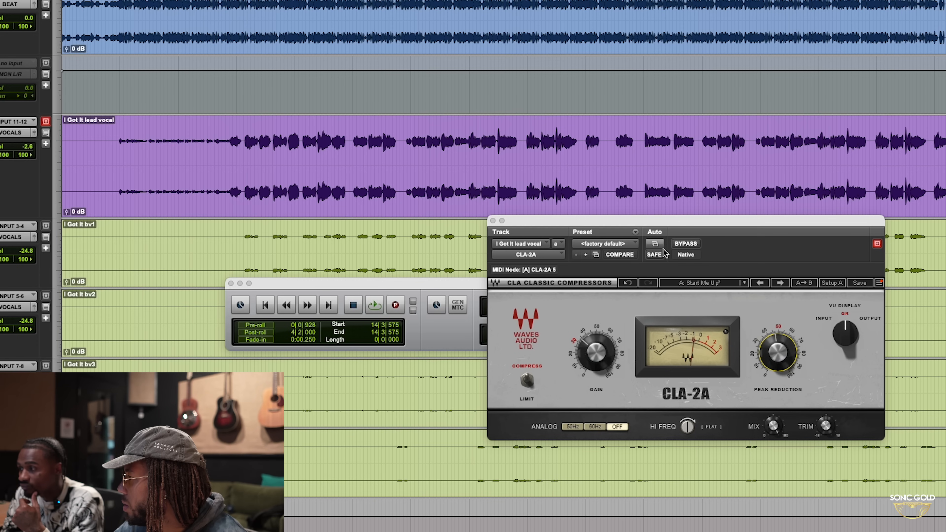
left_click(678, 246)
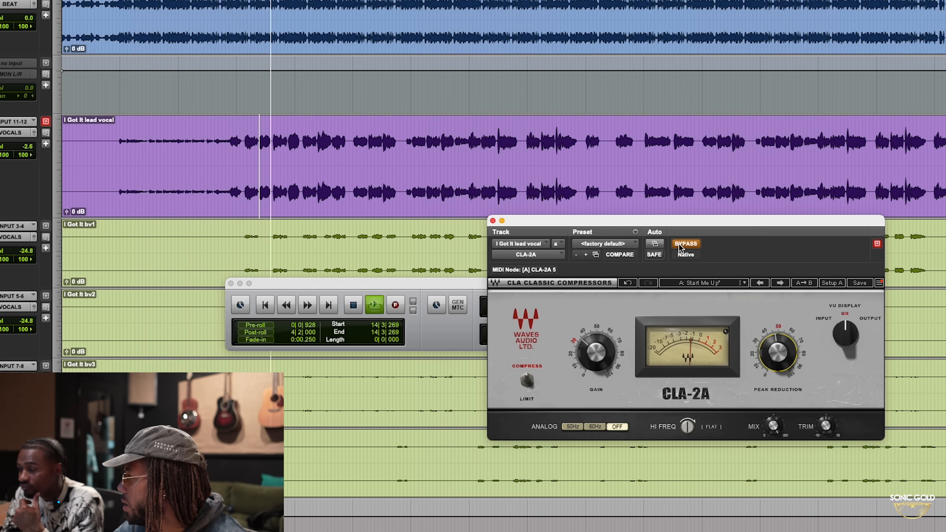
key("space")
left_click(679, 247)
key("space")
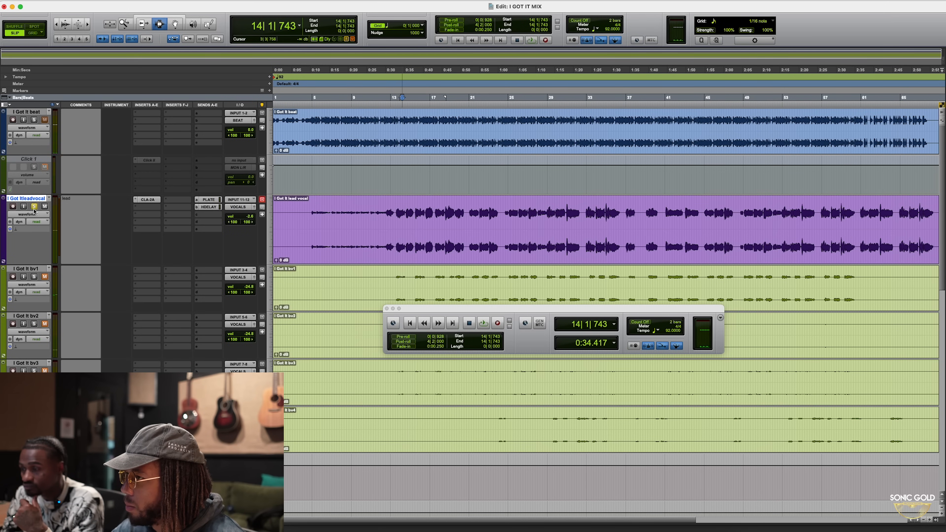
Compare the lead vocal within the beat with the CLA-2A bypassed and active, playing from bars 14 and 16
key("space")
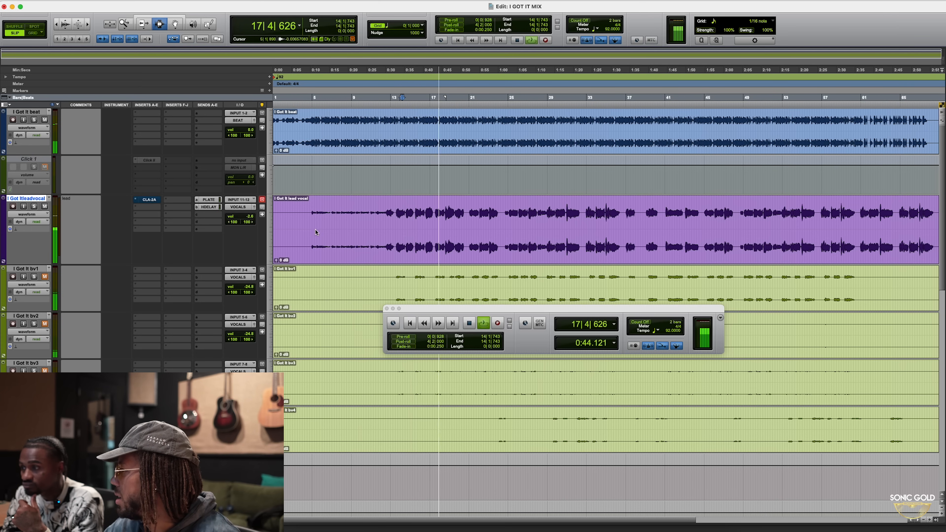
key("space")
key("space")
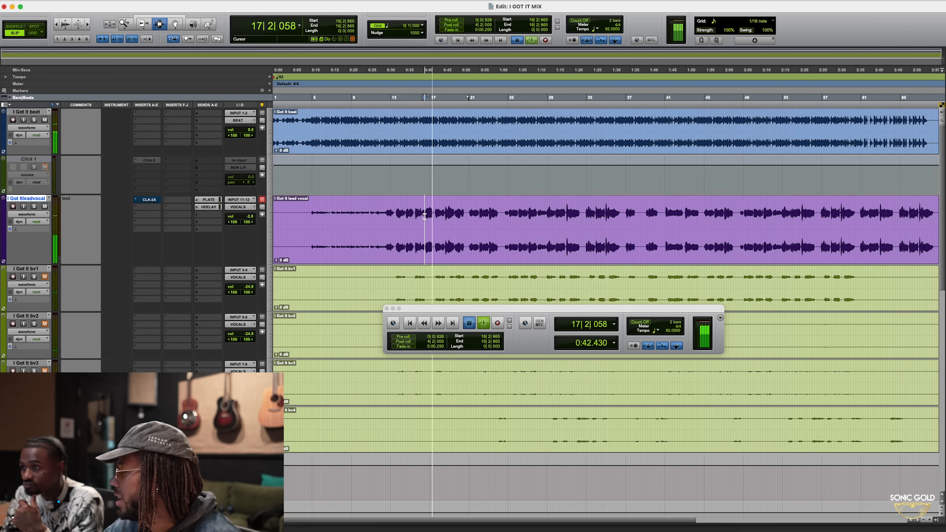
key("space")
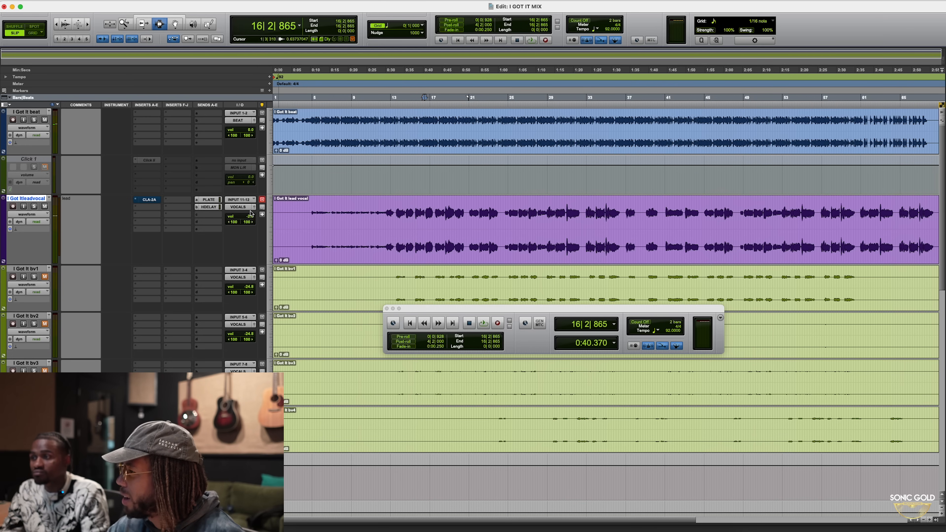
left_click(156, 201, "super")
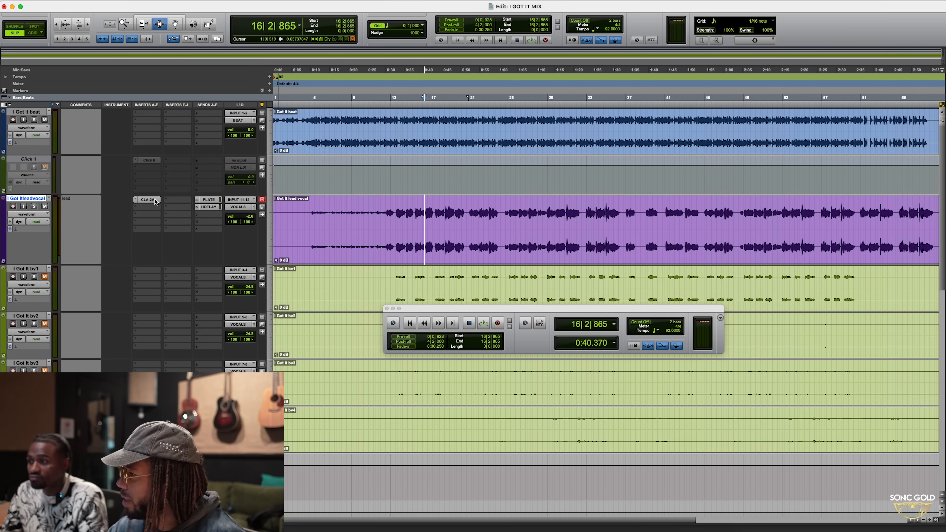
left_click(422, 209)
key("space")
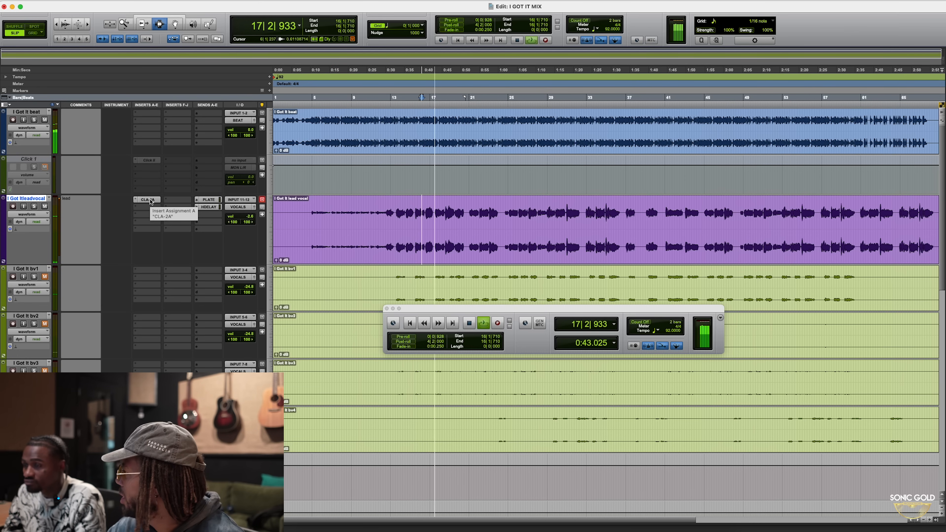
Reopen the lead vocal's CLA-2A, fine-tune its Gain during playback, and replay from bar 18, beat 2
left_click(149, 200)
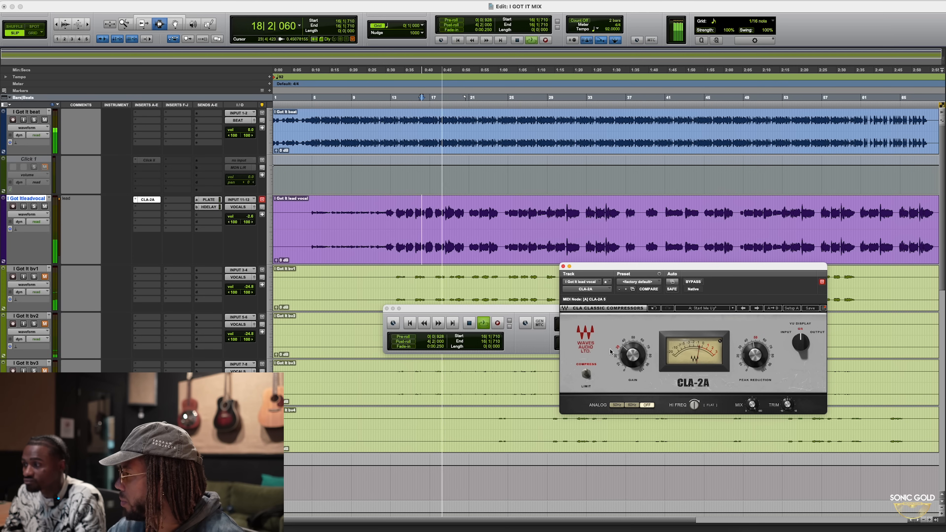
left_click(632, 354)
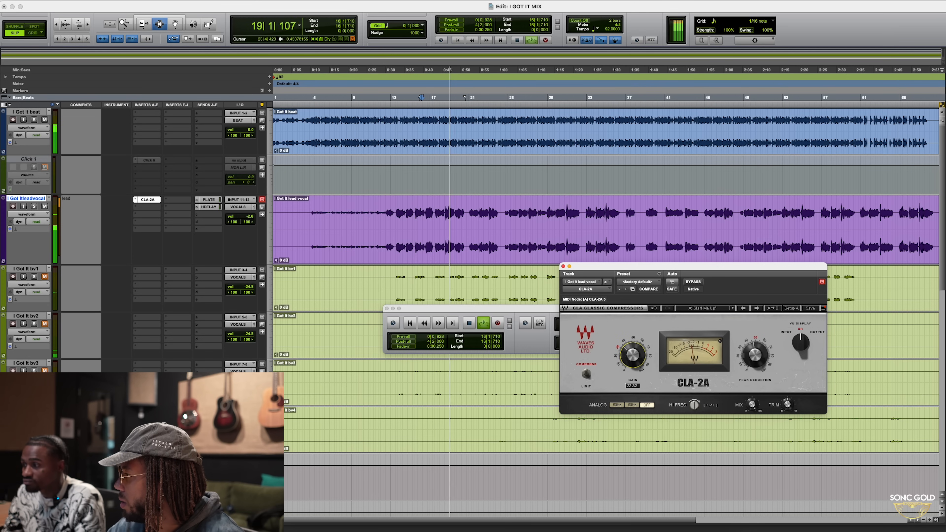
key("space")
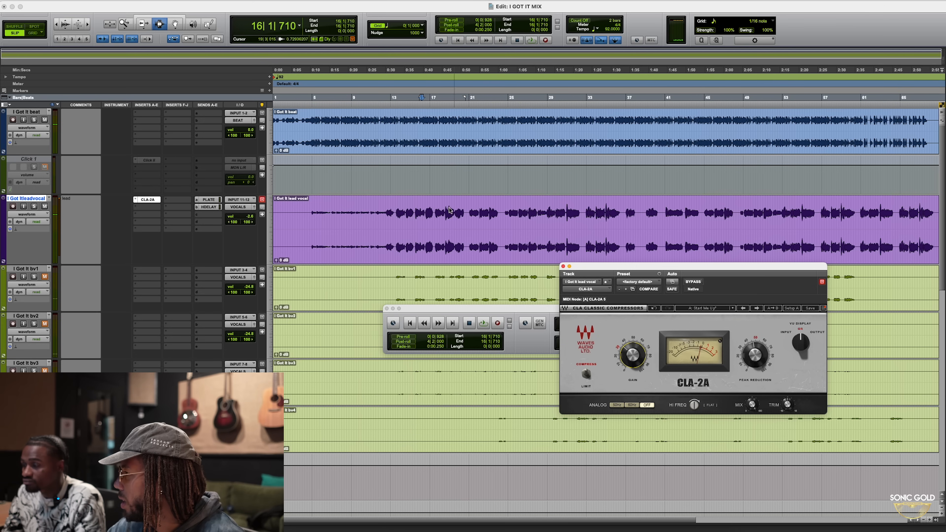
left_click(443, 211)
key("space")
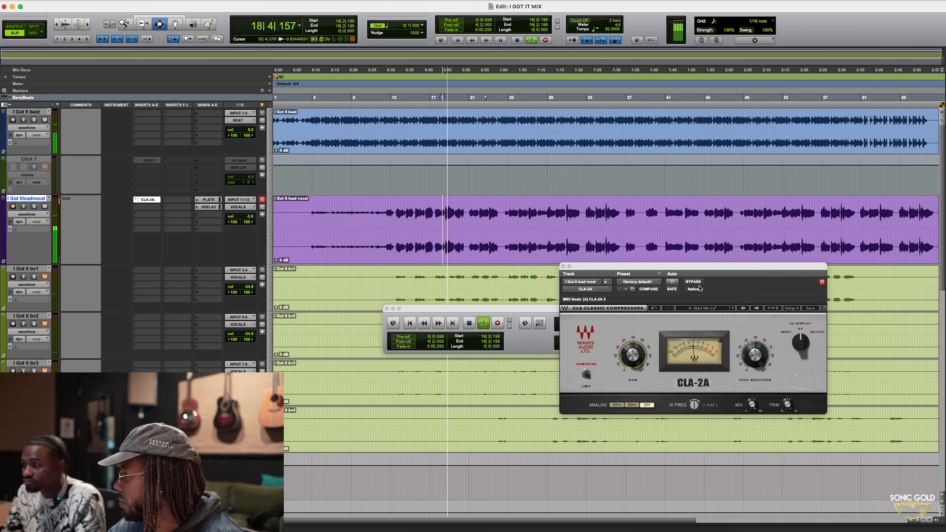
Fine-tune the CLA-2A's Peak Reduction while playing the beat and lead vocal from bar 18, beat 2
key("space")
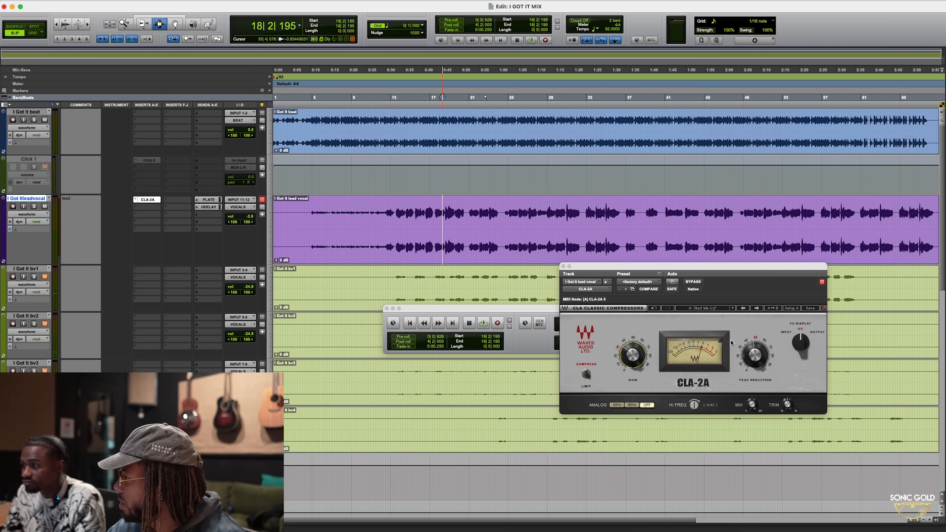
key("space")
left_click(754, 355)
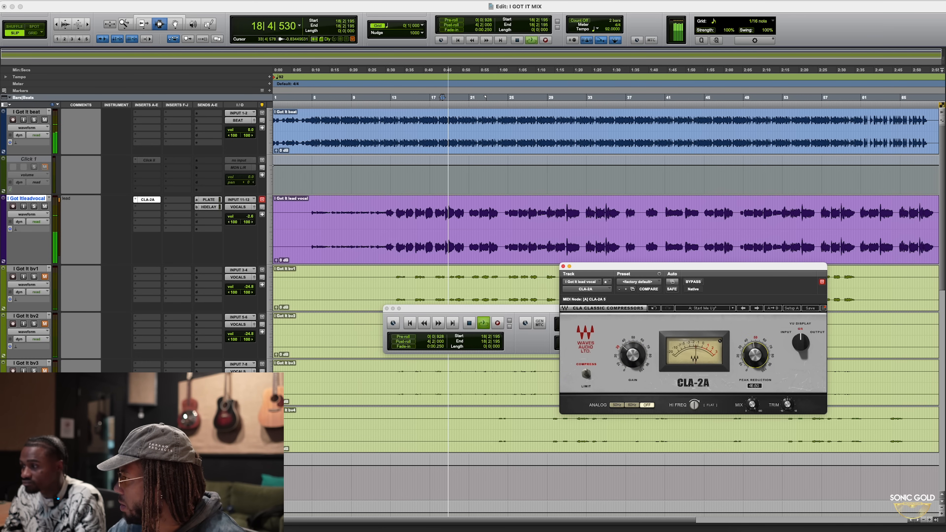
key("space")
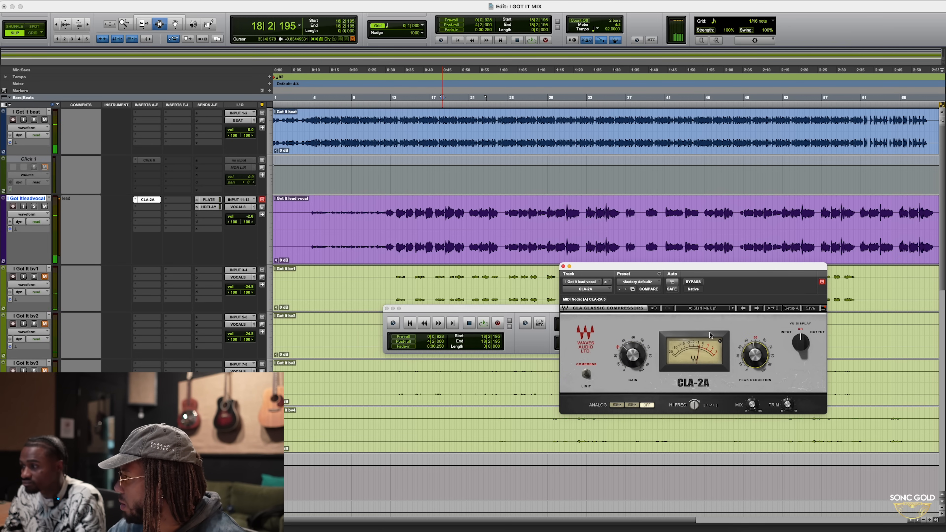
key("space")
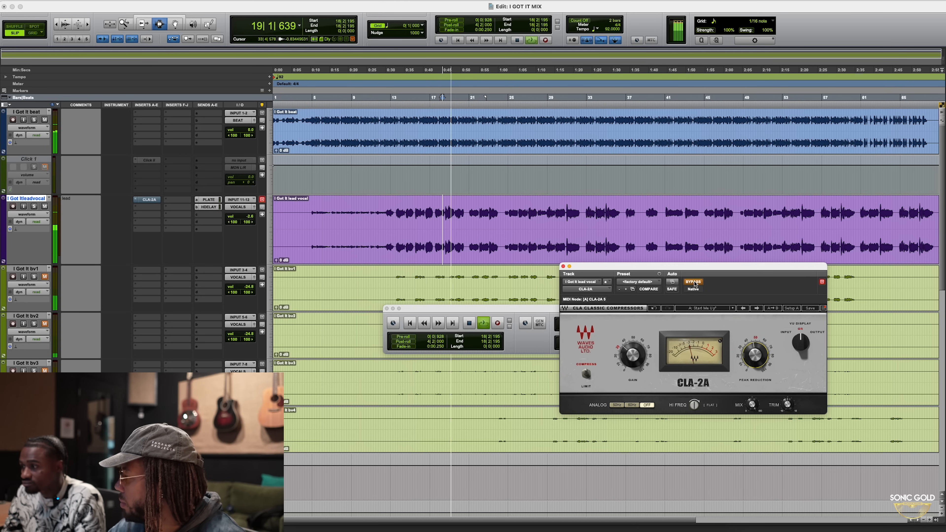
Take the lead vocal's CLA-2A out of bypass and audition the vocal, including soloed playback from bar 17, beat 3
key("space")
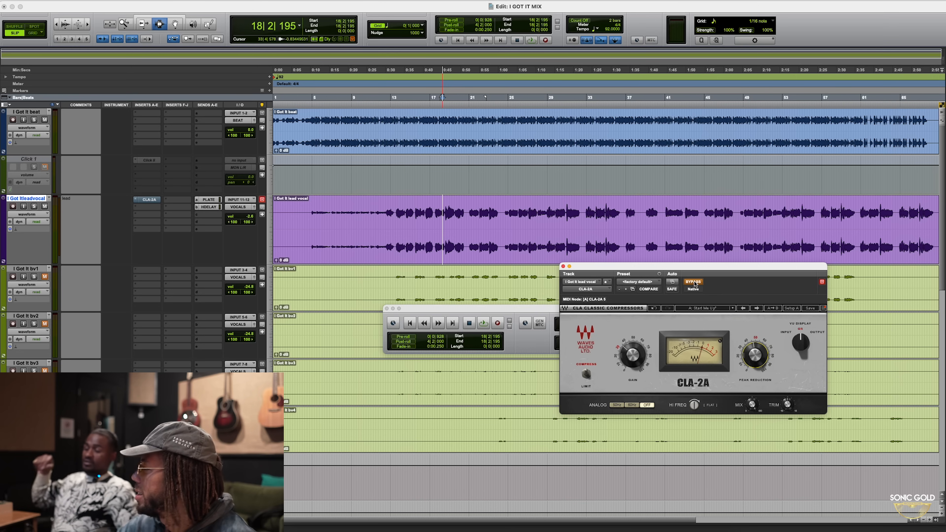
left_click(692, 281)
key("space")
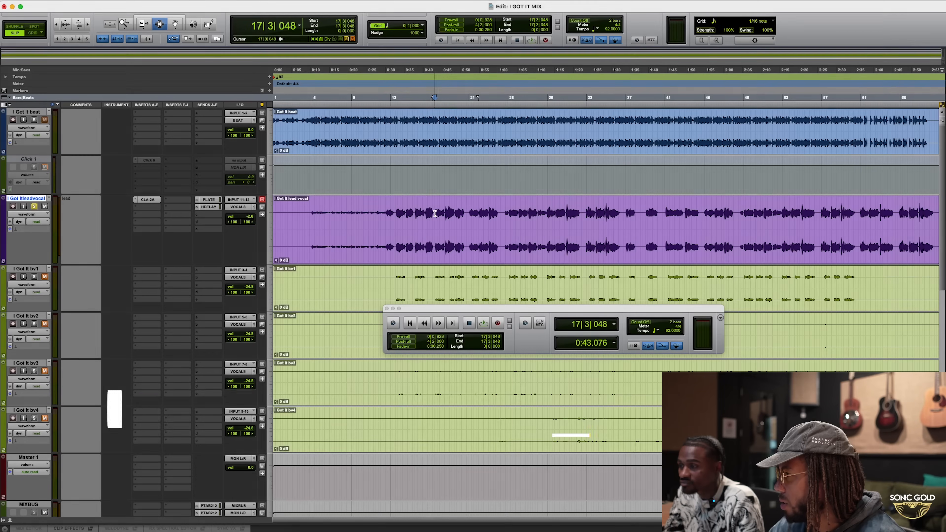
key("space")
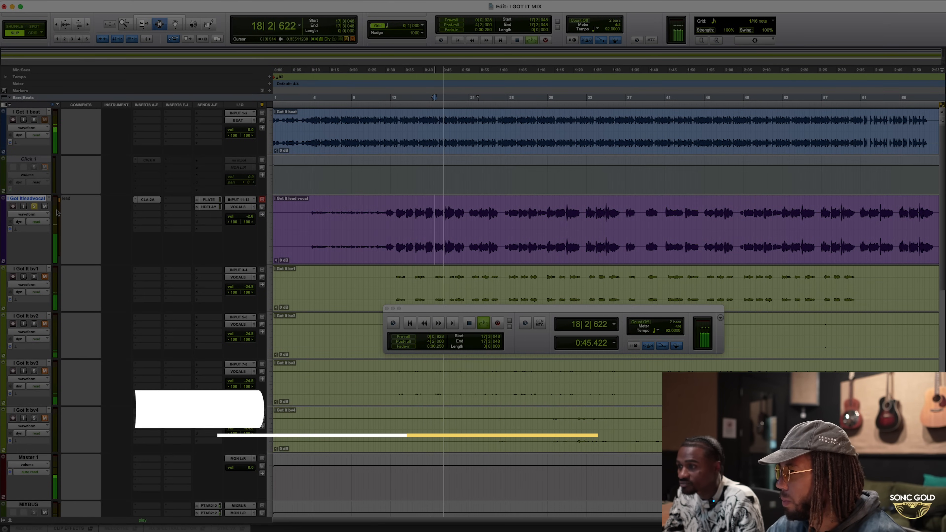
key("space")
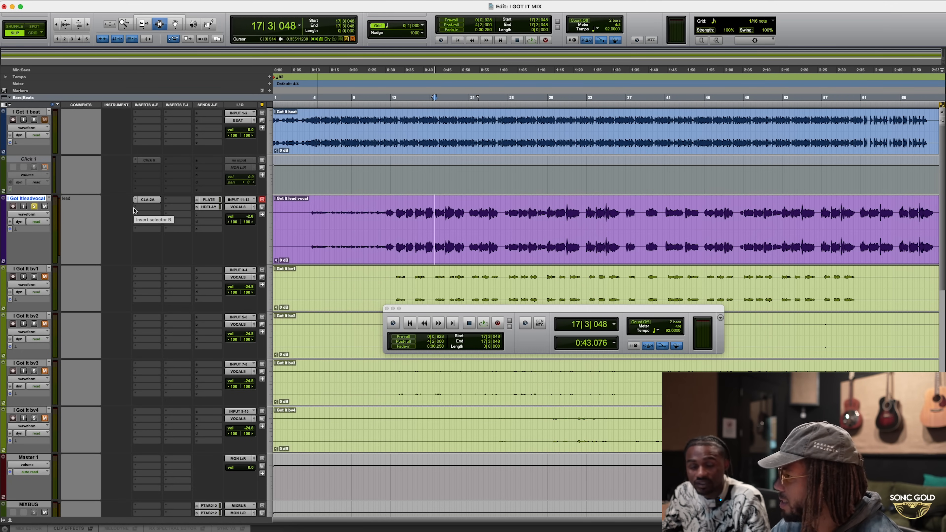
Insert the stereo DeEsser after the CLA-2A on the lead vocal track
left_click(137, 210)
mouse_move(173, 207)
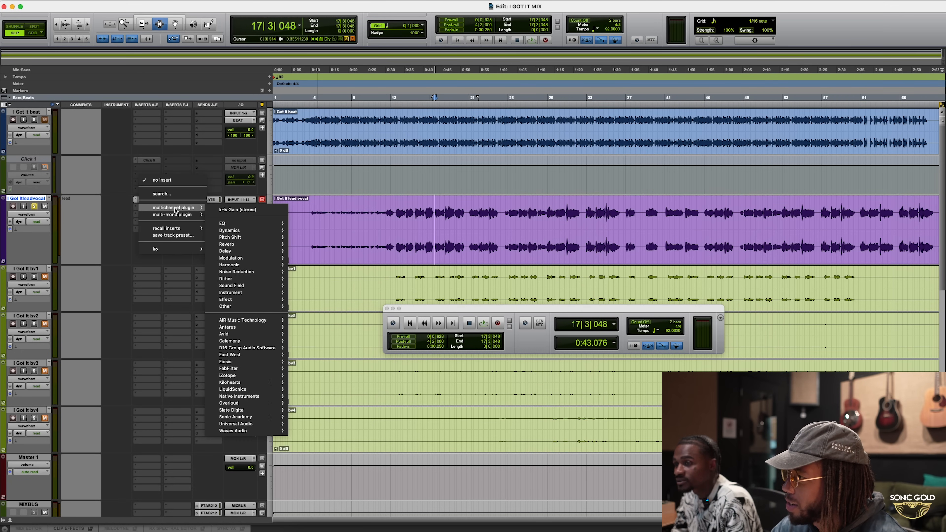
mouse_move(230, 231)
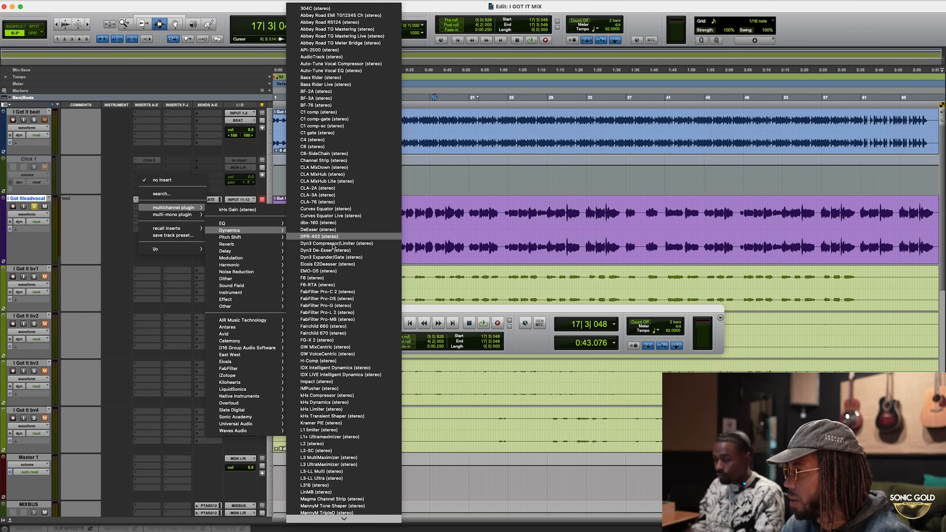
left_click(318, 229)
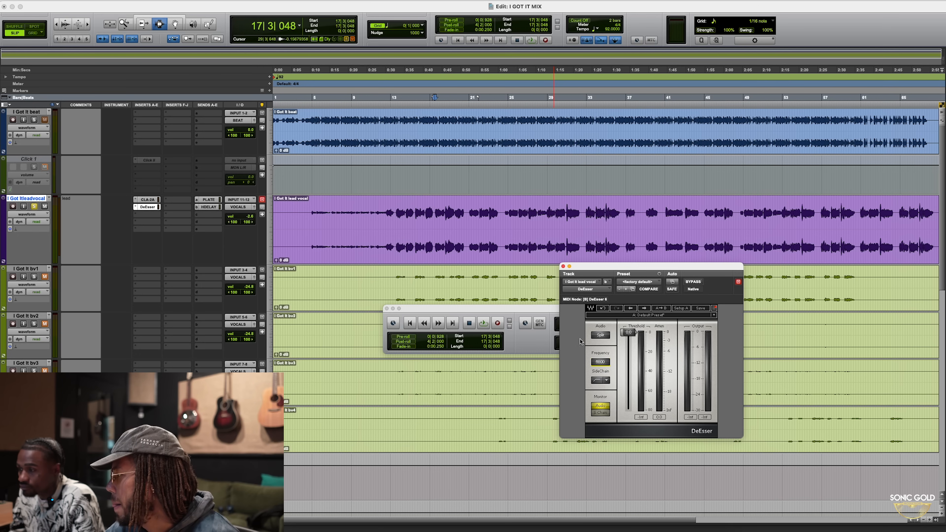
Set the DeEsser's Monitor to SideChain and listen to the isolated signal from bar 17, beat 3
left_click(604, 410)
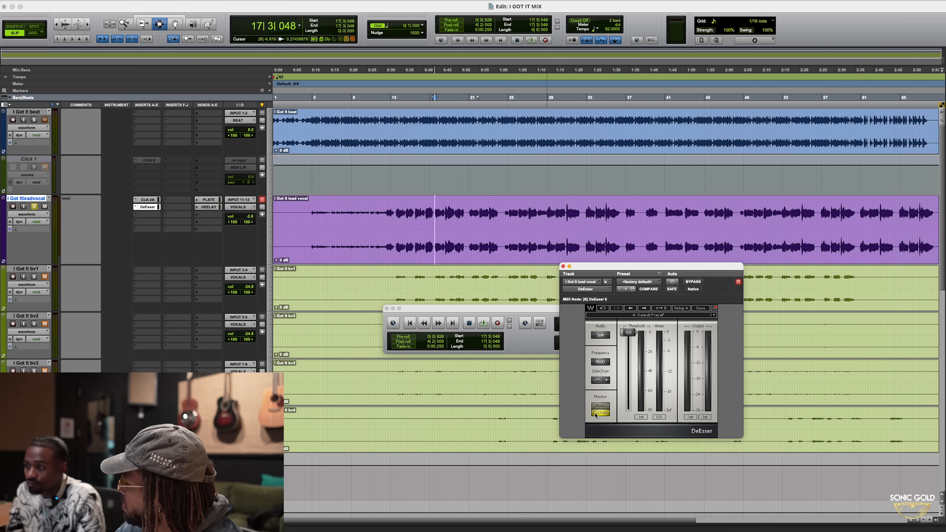
key("space")
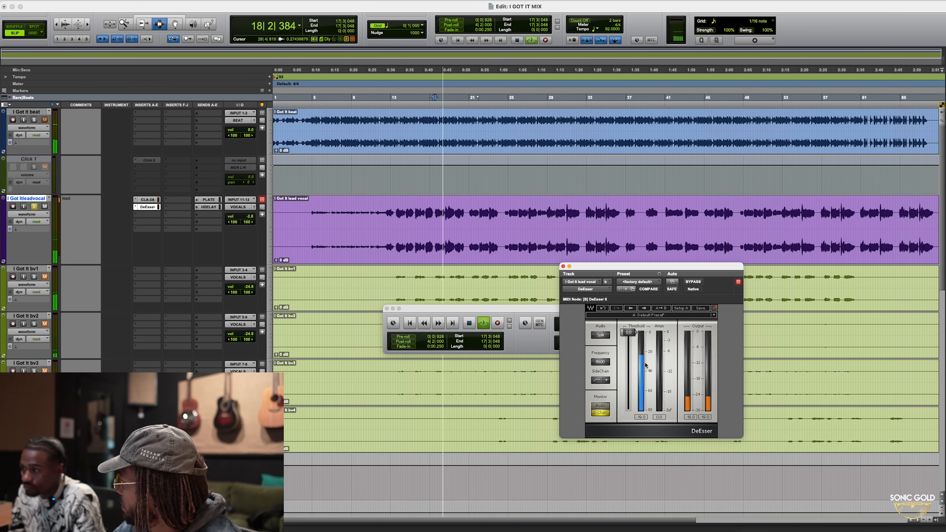
key("space")
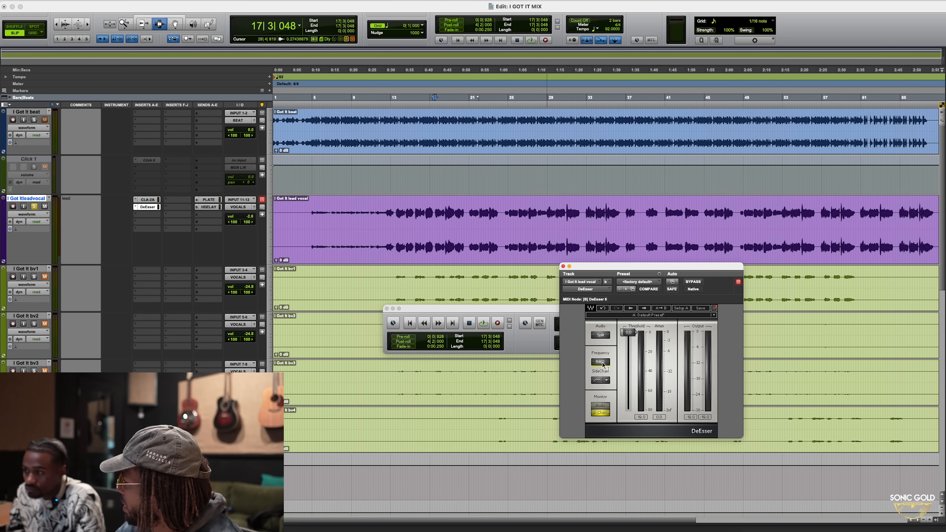
Lower the DeEsser's Frequency to 2000 Hz and audition the side-chain signal repeatedly from bar 17, beat 3
key("space")
left_click_drag(602, 364, 602, 362)
key("space")
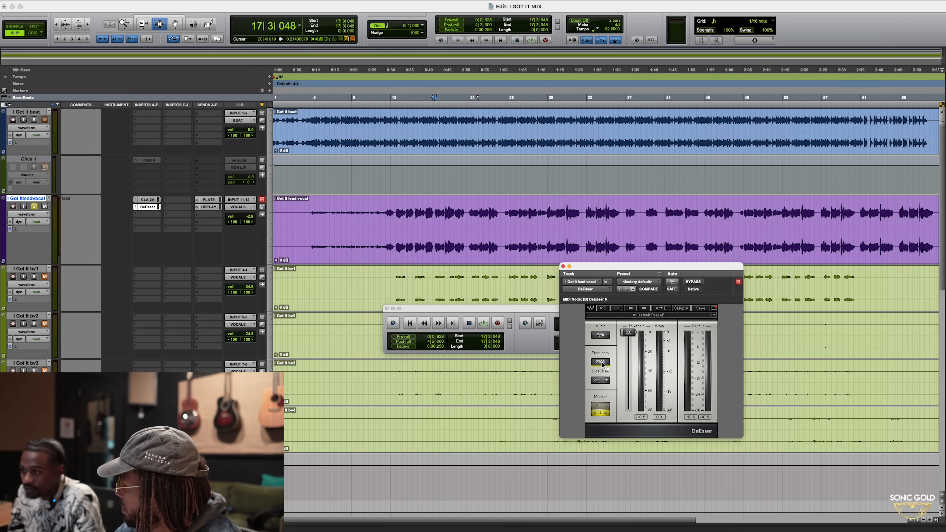
key("space")
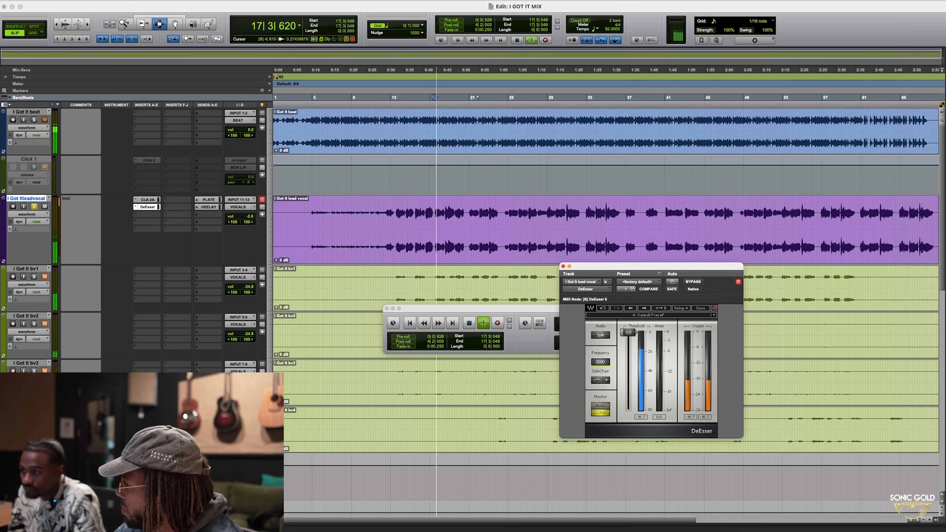
key("space")
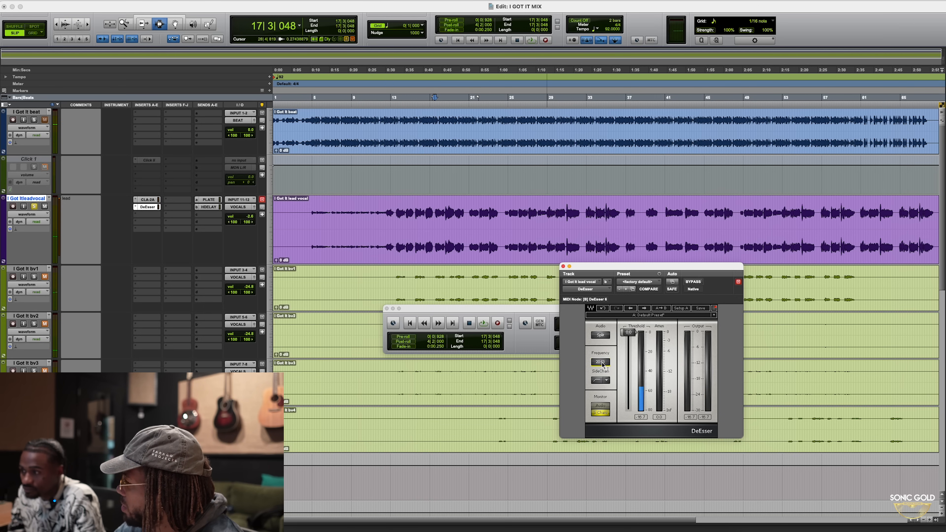
key("space")
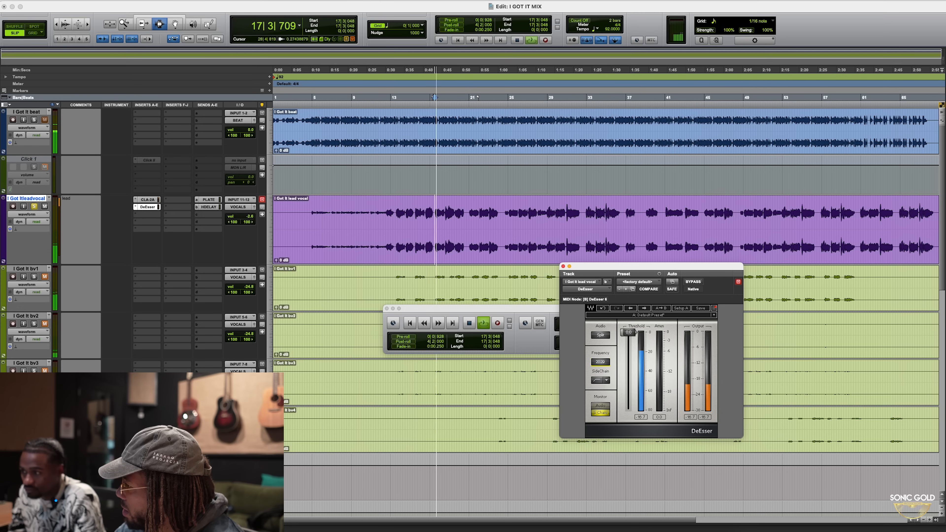
Raise the DeEsser's Frequency in stages during side-chain playback to target the vocal's sibilance, and return Monitor to Audio
left_click_drag(602, 363, 602, 343)
key("space")
key("space")
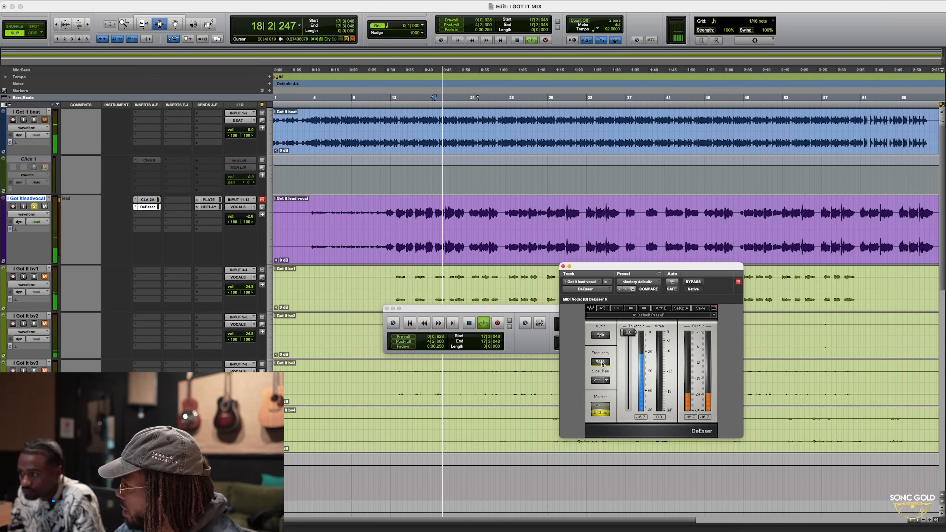
key("space")
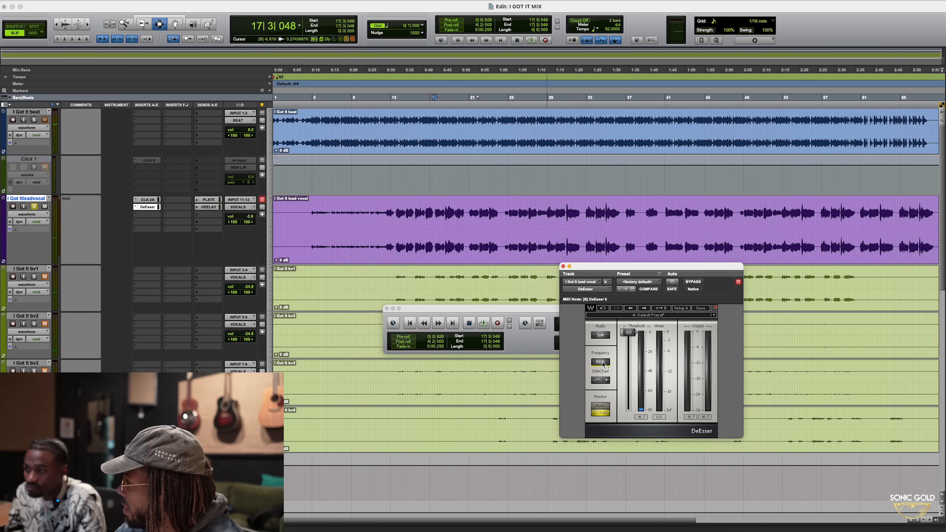
key("space")
left_click_drag(599, 361, 600, 344)
key("space")
key("space")
key("space")
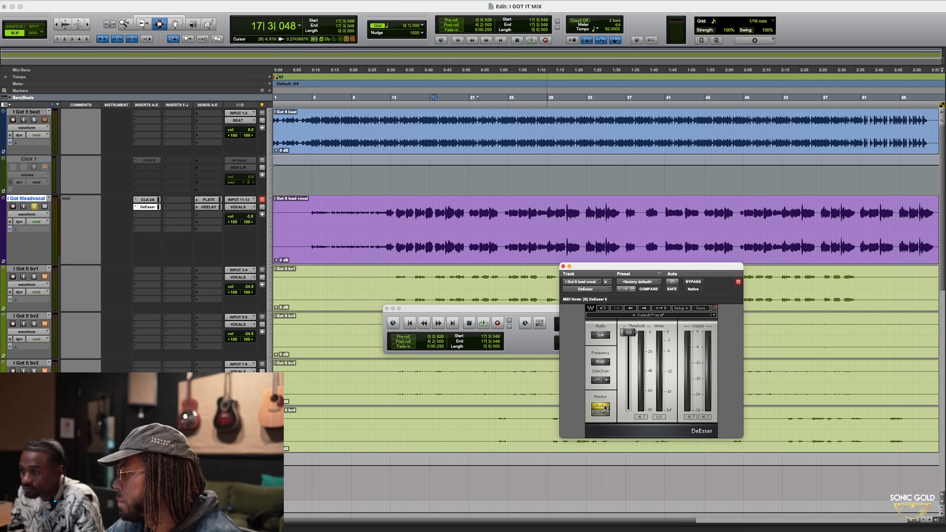
Play the lead vocal from bar 17, beat 3 through the DeEsser with its Threshold still at 0
key("space")
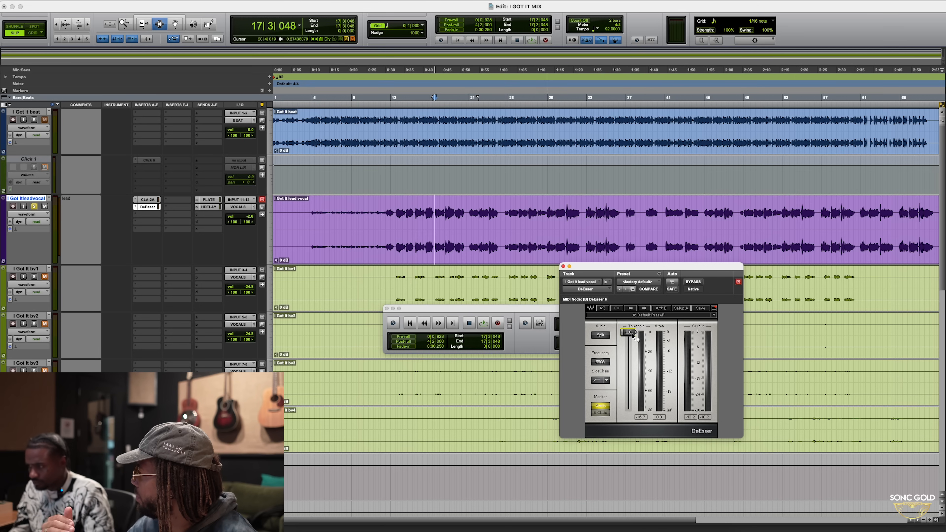
left_click(34, 206)
key("space")
key("space")
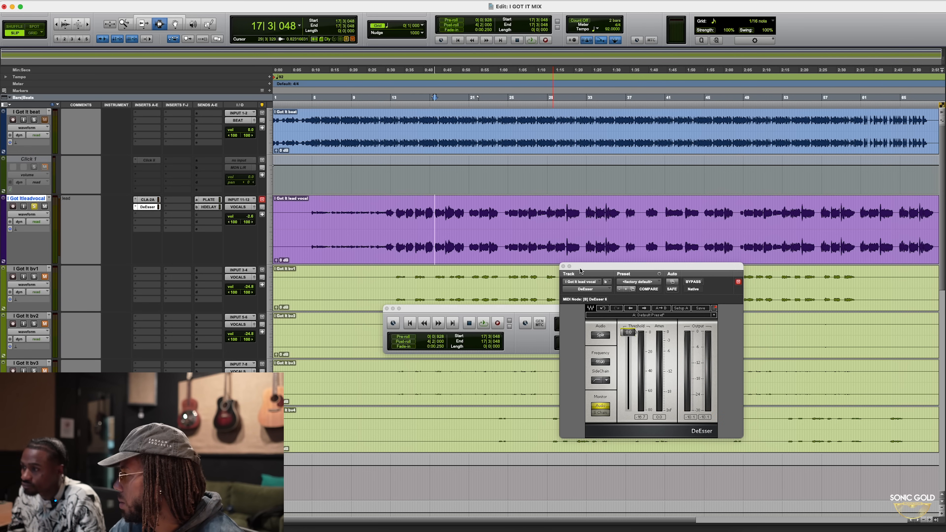
Move the DeEsser window higher and try its Threshold at the lowest setting while playing the lead vocal
left_click_drag(580, 271, 581, 233)
key("space")
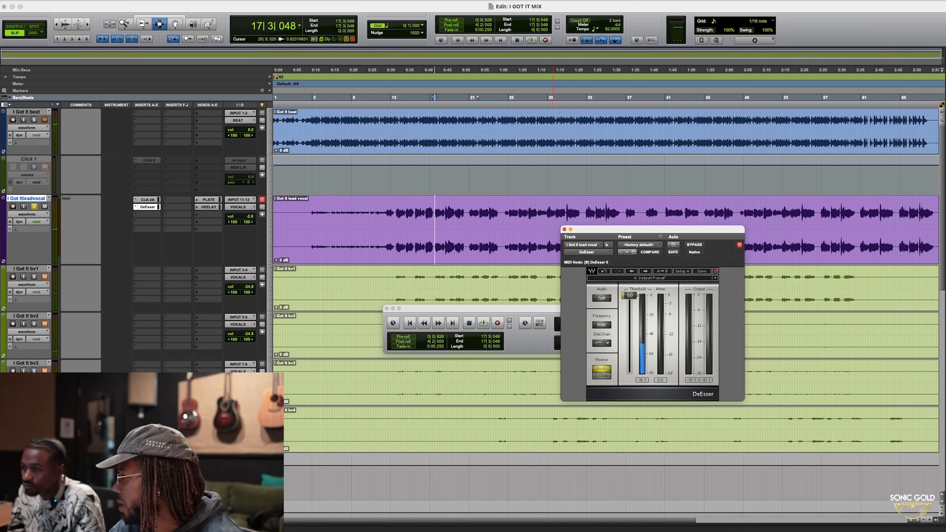
left_click_drag(629, 295, 632, 373)
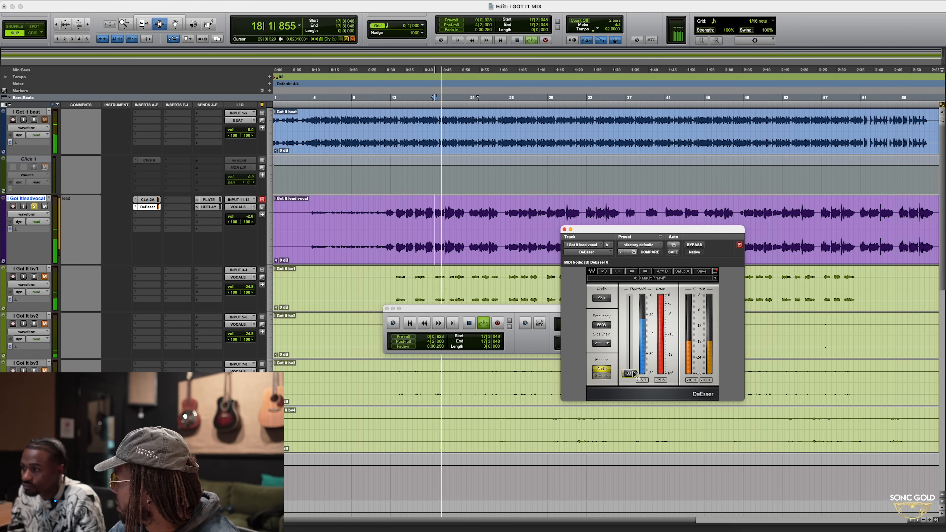
key("space")
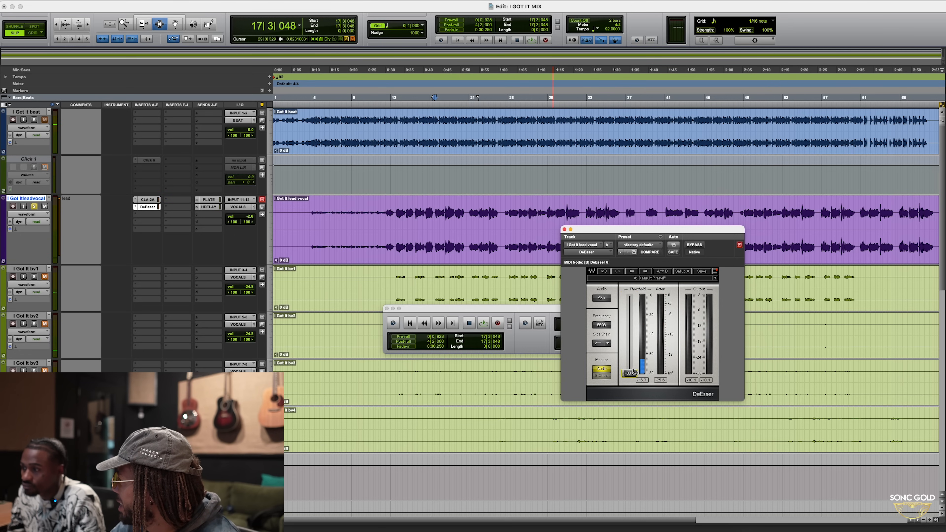
left_click_drag(632, 370, 632, 368)
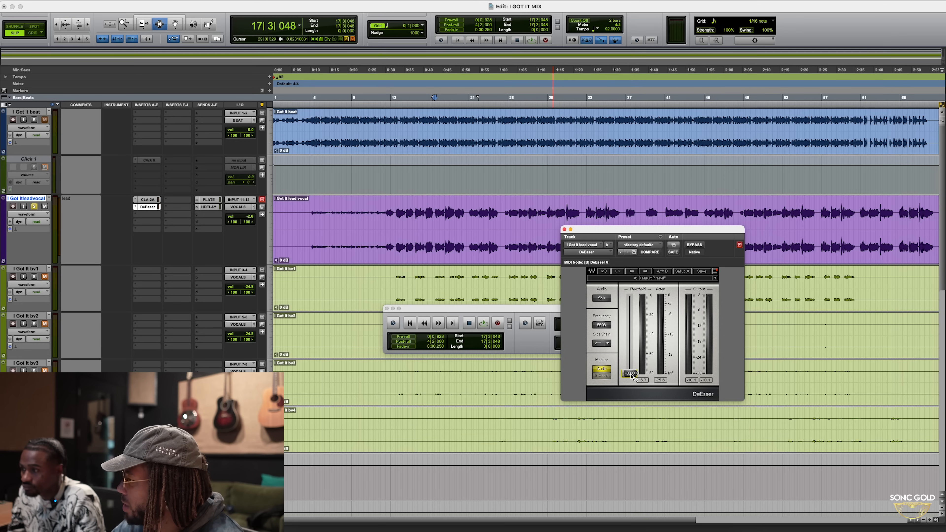
mouse_move(630, 298)
left_mouse_down()
mouse_move(633, 311)
mouse_move(636, 295)
left_mouse_up()
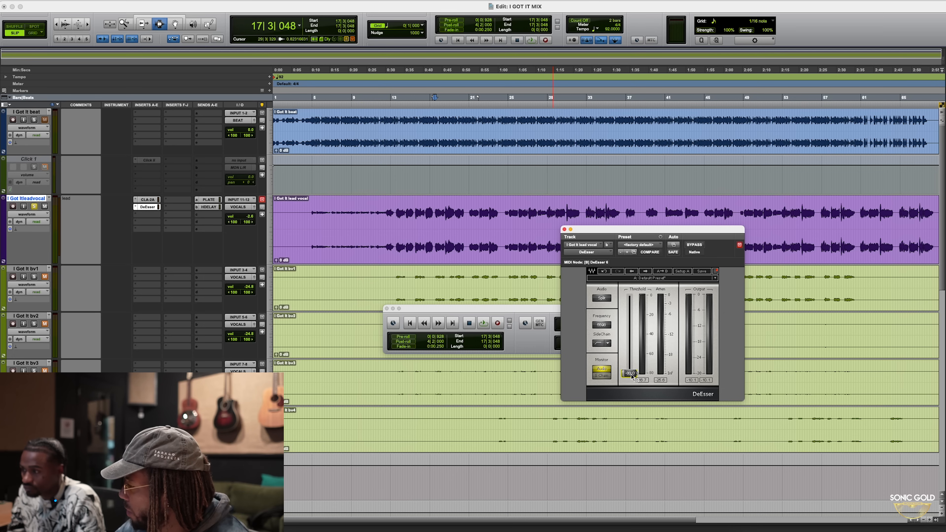
Raise the DeEsser's Threshold to near the middle of its range and audition the lead vocal from bar 17, beat 3
key("space")
left_click_drag(632, 373, 635, 332)
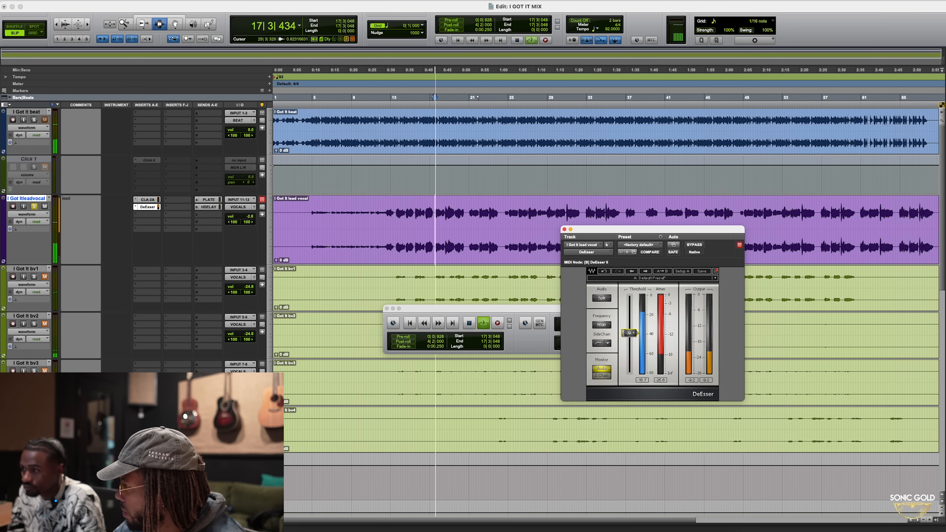
key("space")
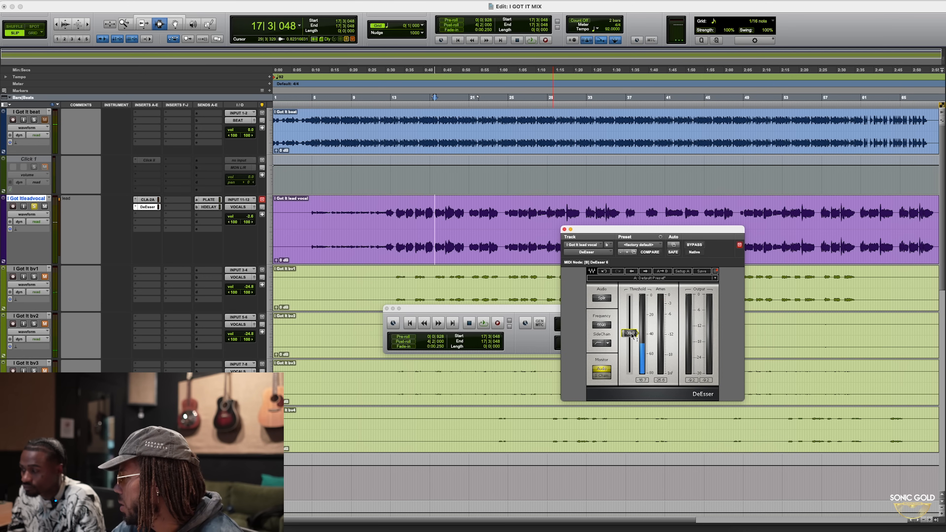
key("space")
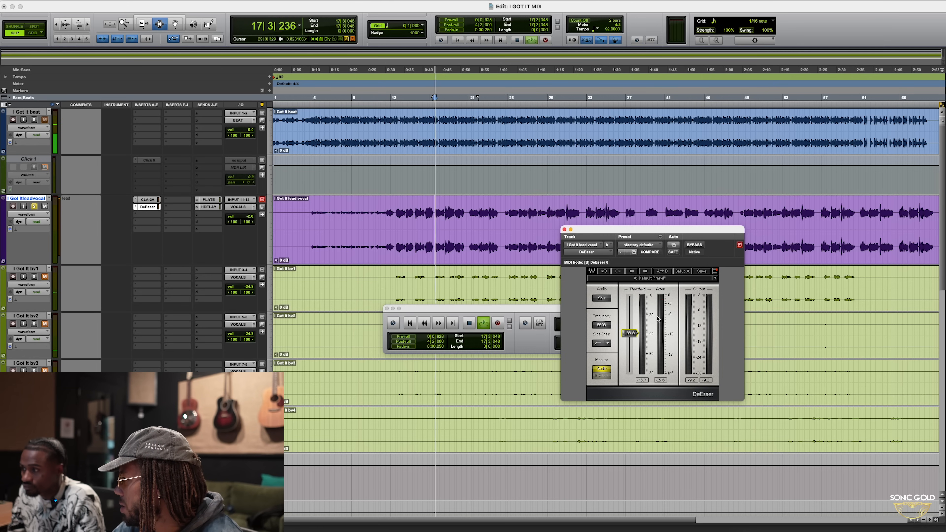
key("space")
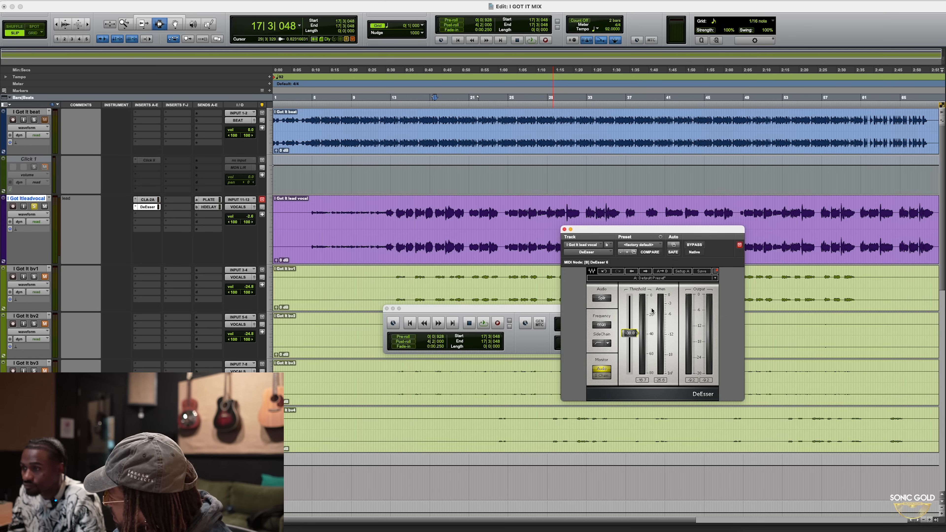
key("space")
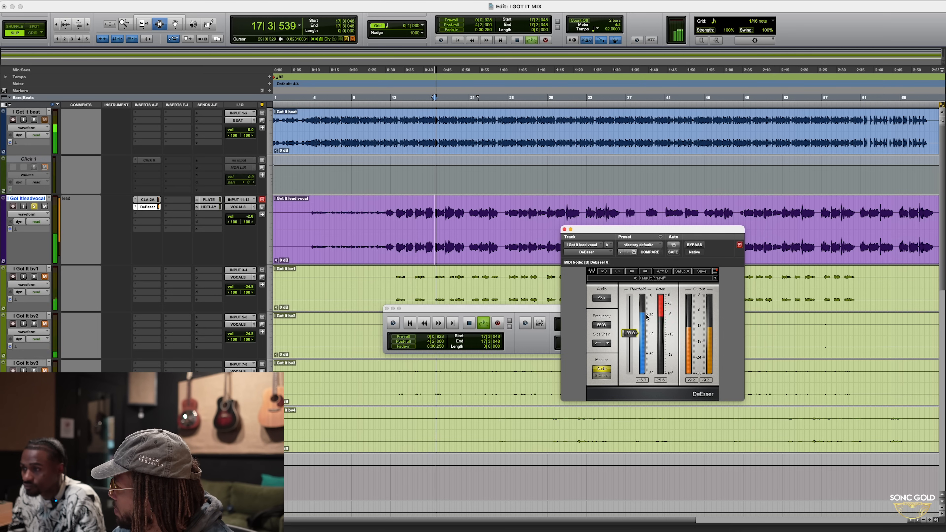
key("space")
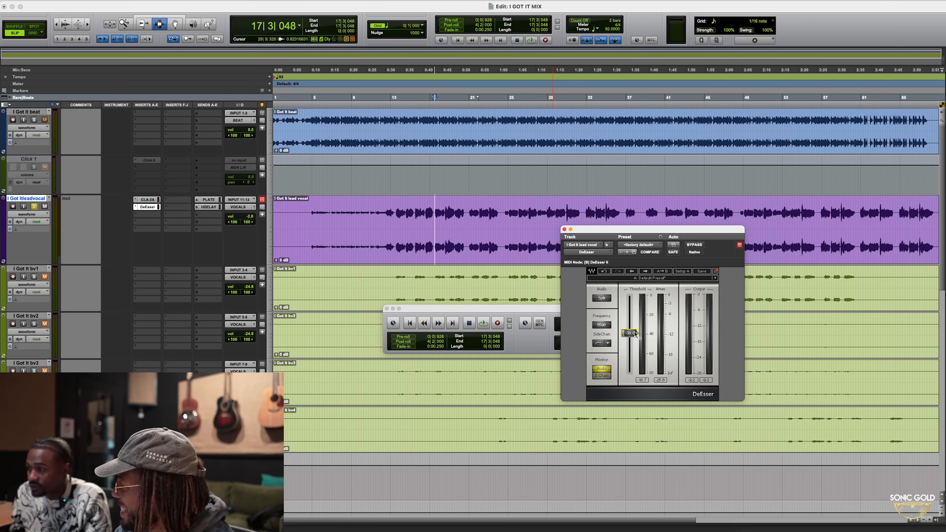
Reset the DeEsser's Threshold to 0 and lower it to about -23 while replaying the lead vocal from bar 17, beat 3
left_click_drag(634, 333, 635, 296)
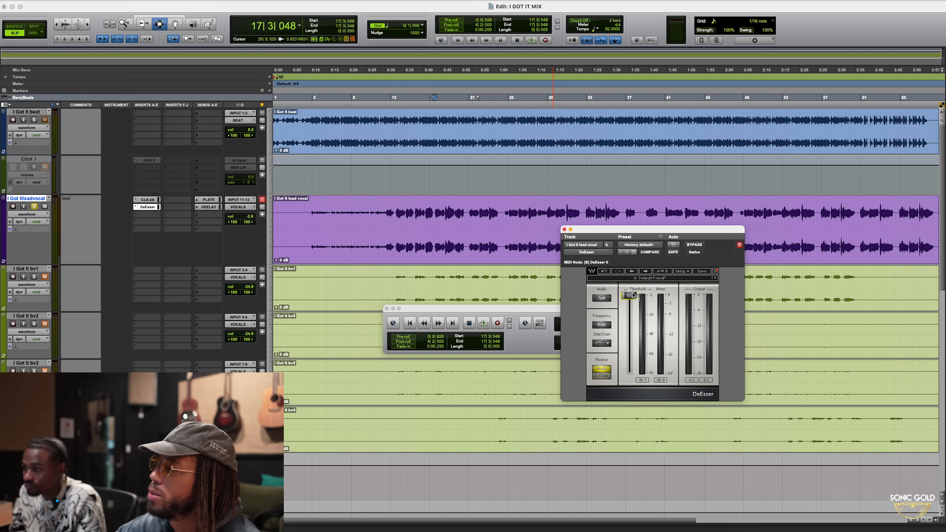
key("space")
left_click_drag(632, 295, 635, 318)
key("space")
key("space")
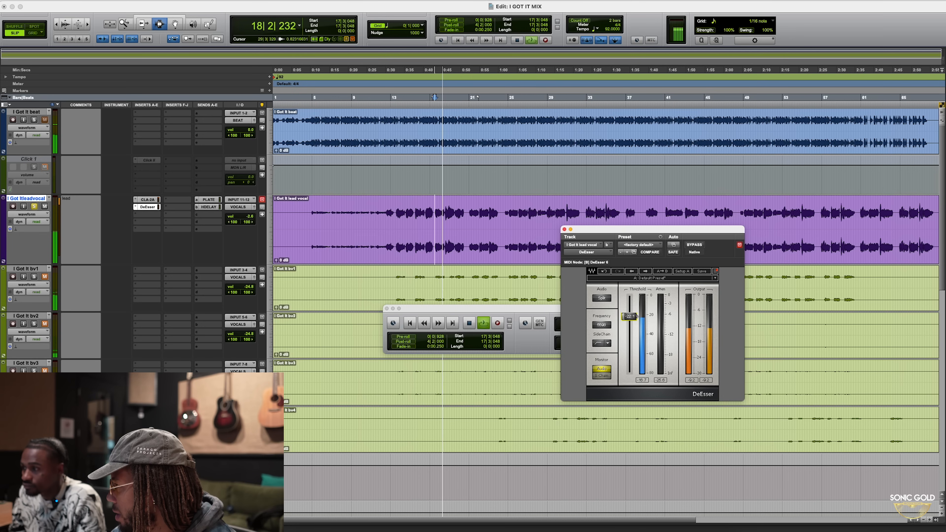
key("space")
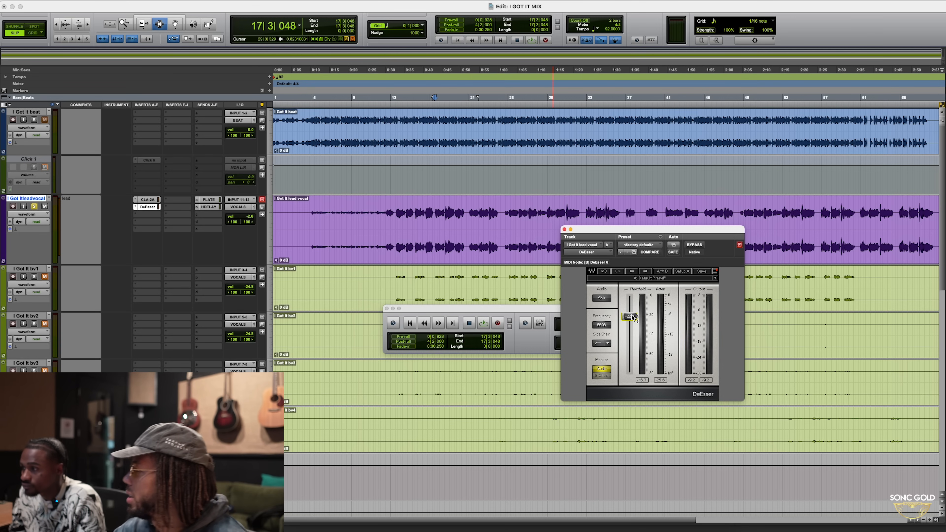
key("space")
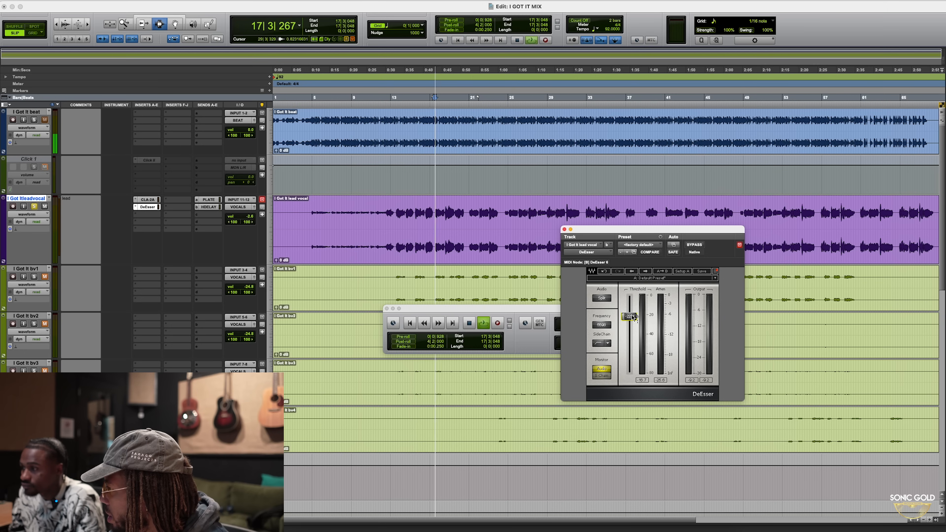
left_click_drag(634, 316, 636, 318)
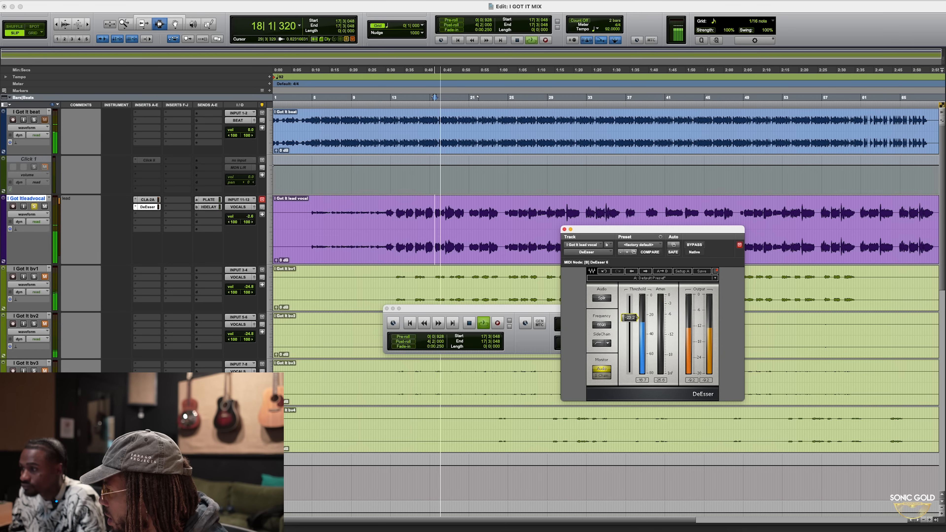
Close the DeEsser window, play the lead vocal within the full mix from bar 17, beat 3, and solo it again
key("space")
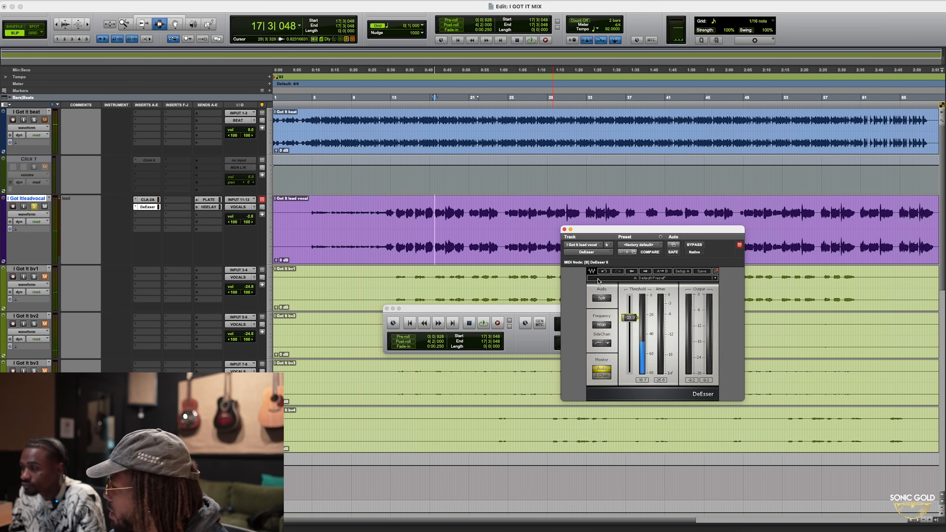
left_click(564, 230)
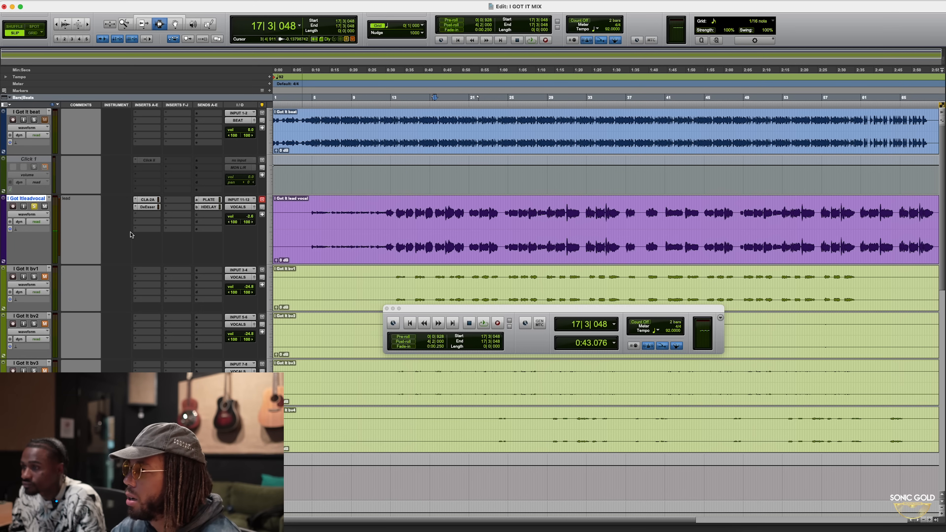
key("space")
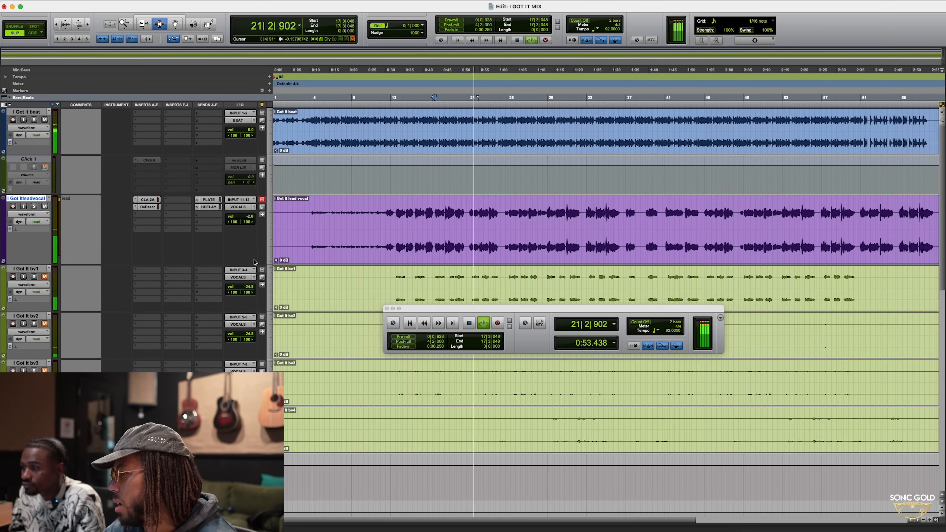
left_click(35, 207)
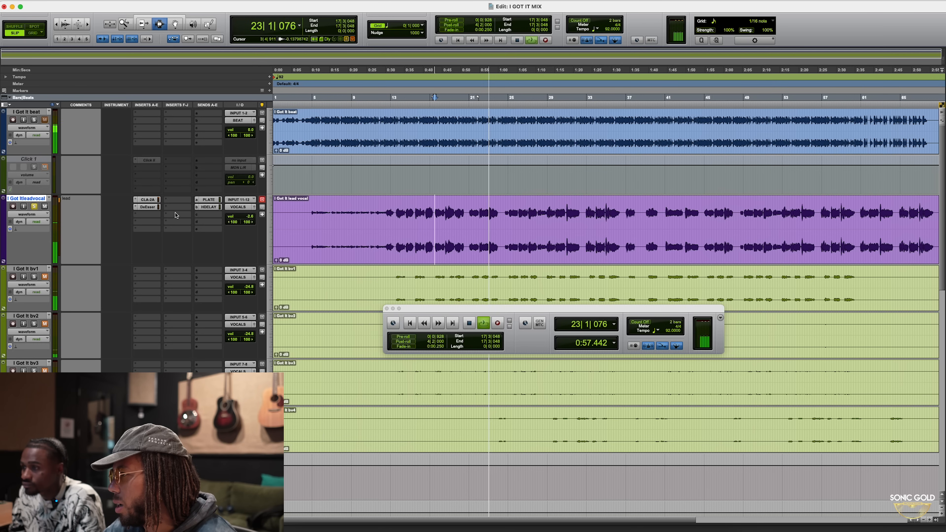
Mute the lead vocal's PLATE and HDELAY sends, undo the accidental clip trim, and replay from bar 17, beat 3
key("space")
key("s")
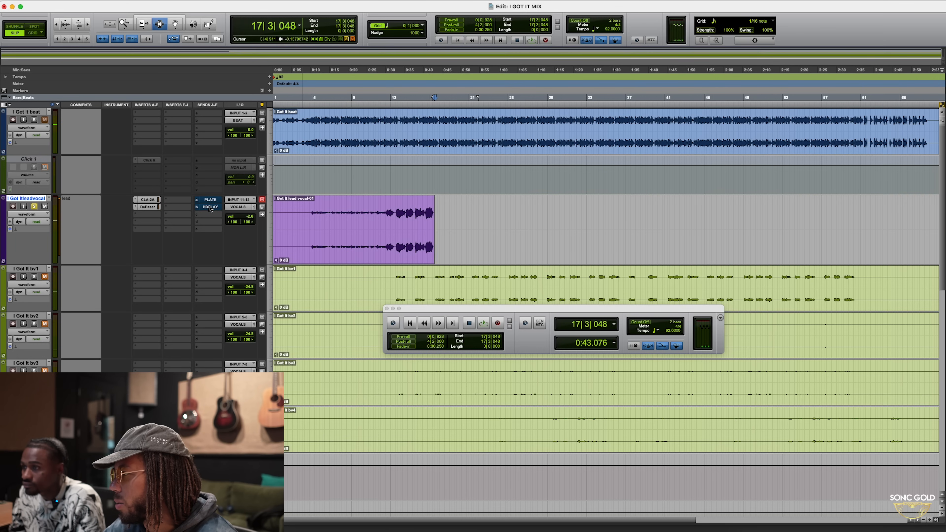
key("super+z")
key("space")
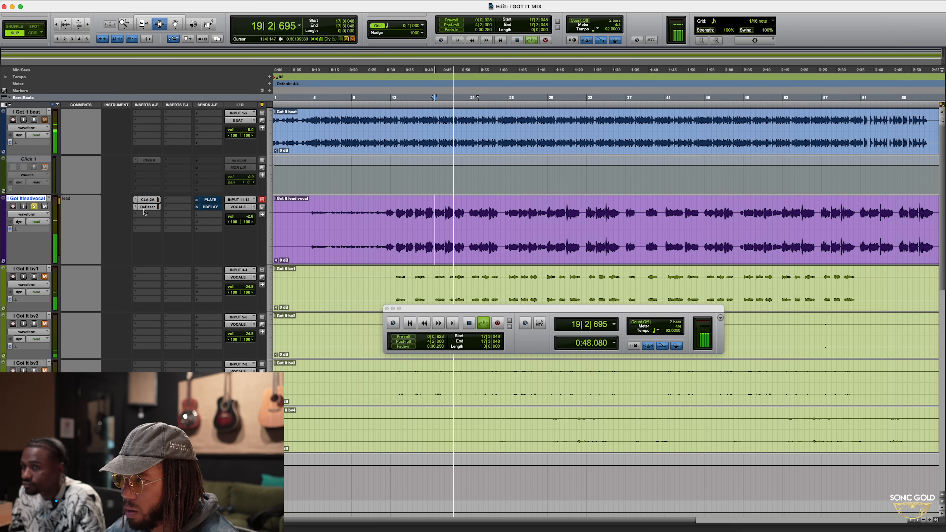
Move the lead vocal's CLA-2A and DeEsser down one insert slot each, freeing the first slot, and audition the vocal
key("space")
left_click_drag(153, 210, 149, 216)
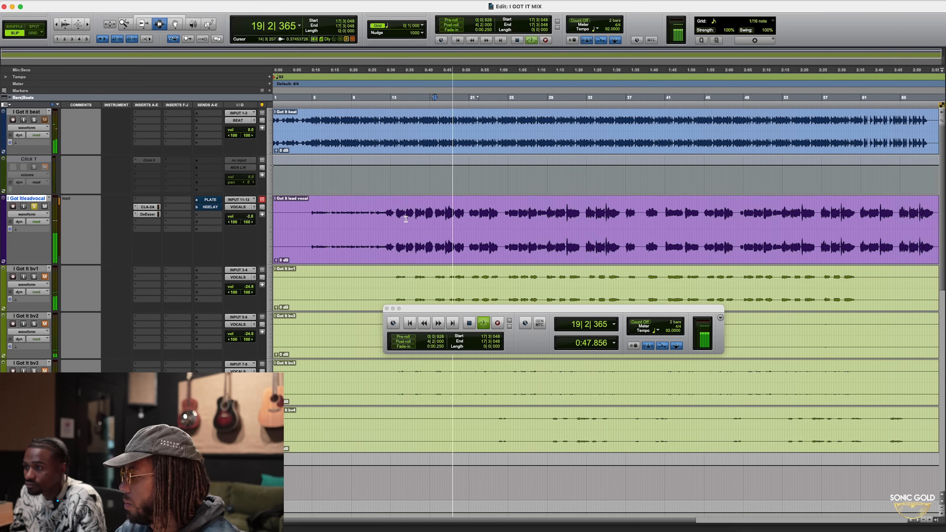
key("space")
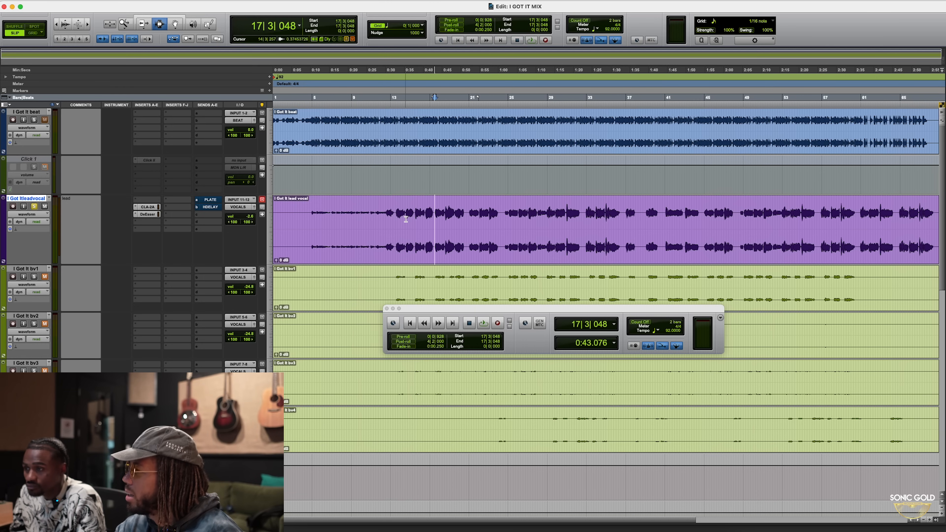
Insert a multichannel stereo EQ3 7-Band in the lead vocal's first insert slot, ahead of the CLA-2A, and start playback
left_click(137, 200)
mouse_move(144, 201)
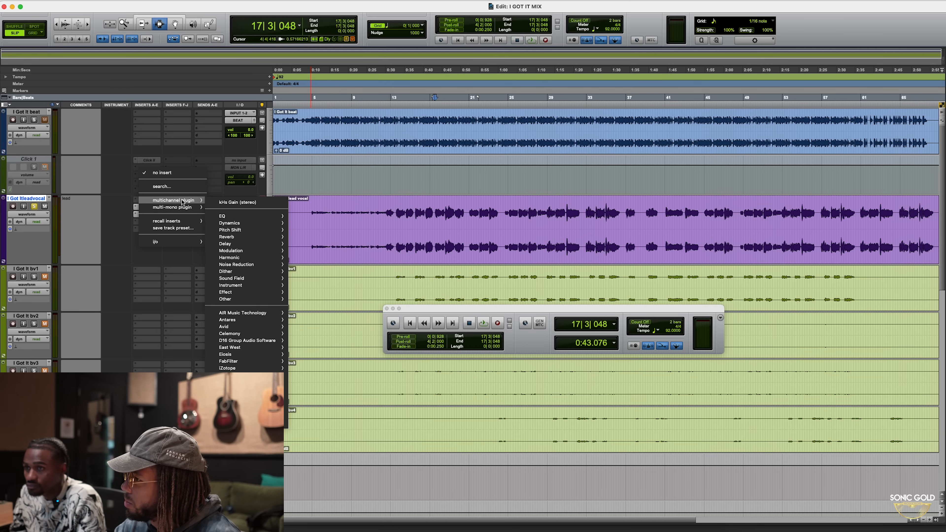
mouse_move(264, 218)
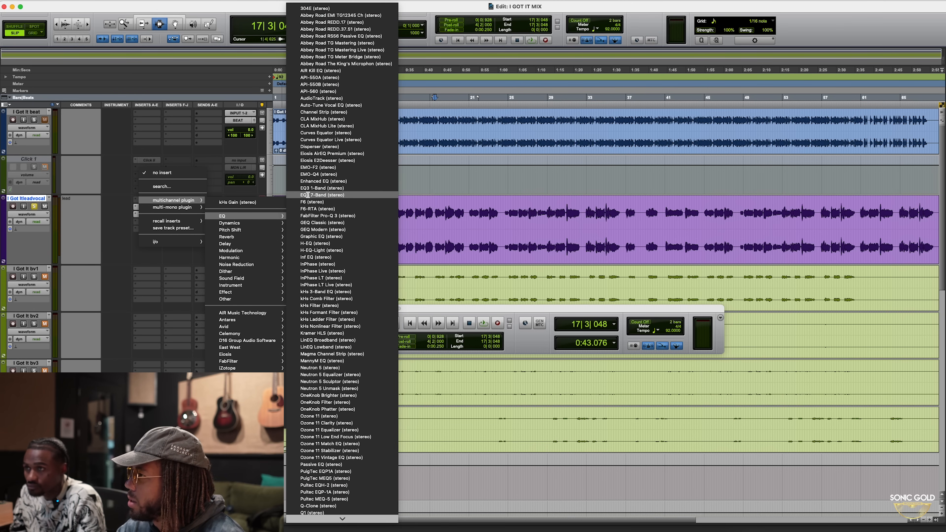
left_click(322, 194)
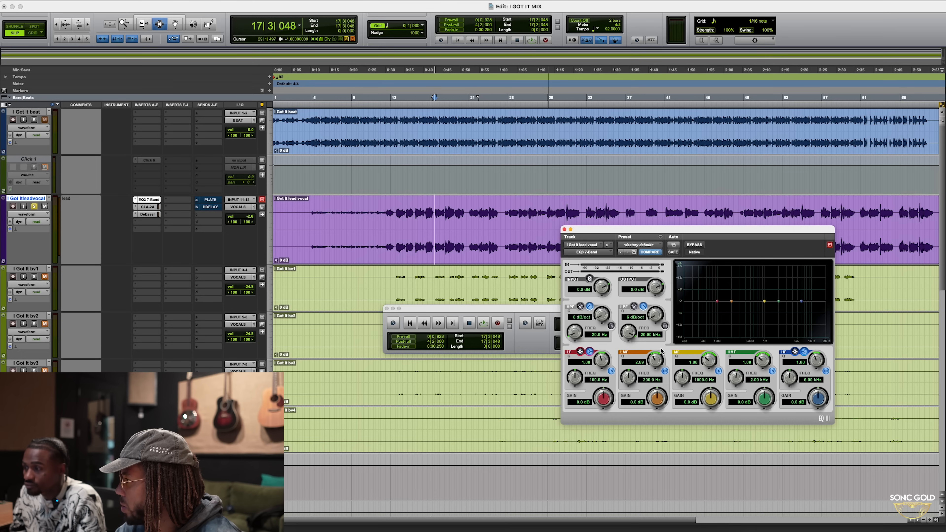
key("space")
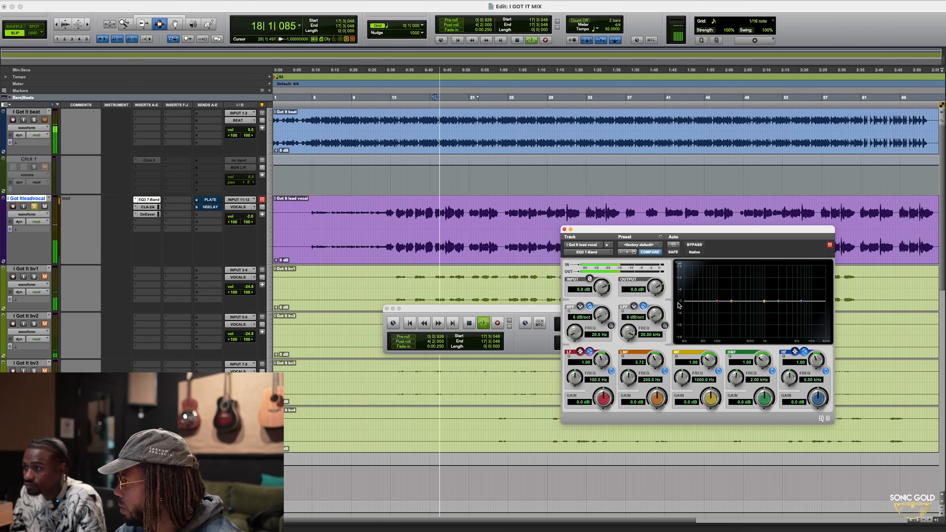
Boost the EQ's LMF band by about 10.2 dB at 370.1 Hz and narrow its Q to 7.34 while auditioning the vocal
key("space")
key("space")
left_click_drag(731, 304, 744, 281)
key("space")
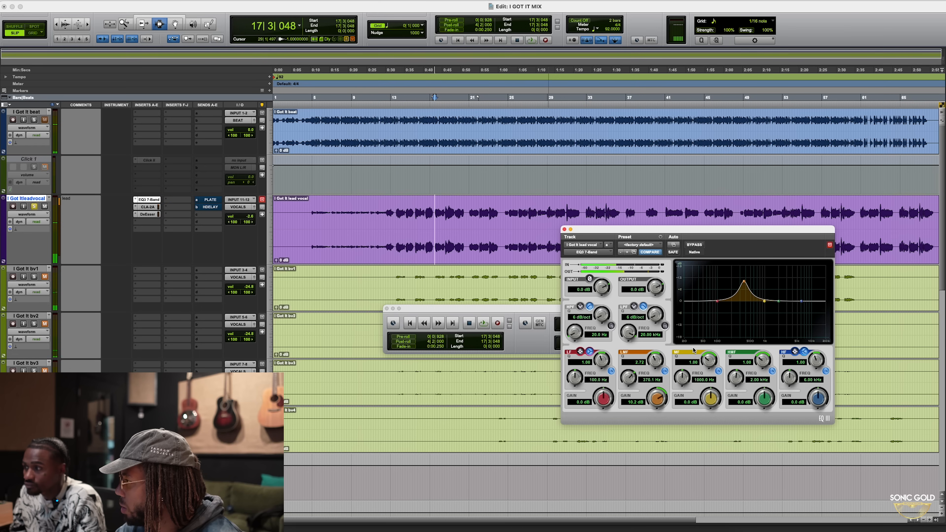
key("space")
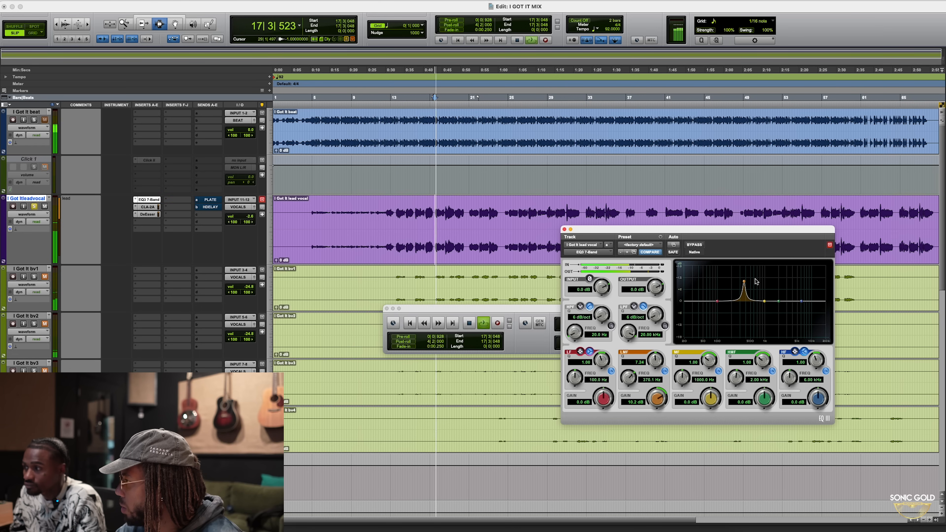
Sweep the LMF band to 216.5 Hz with a 16.6 dB boost and audition the lead vocal from bar 17, beat 3
left_click_drag(744, 281, 733, 270)
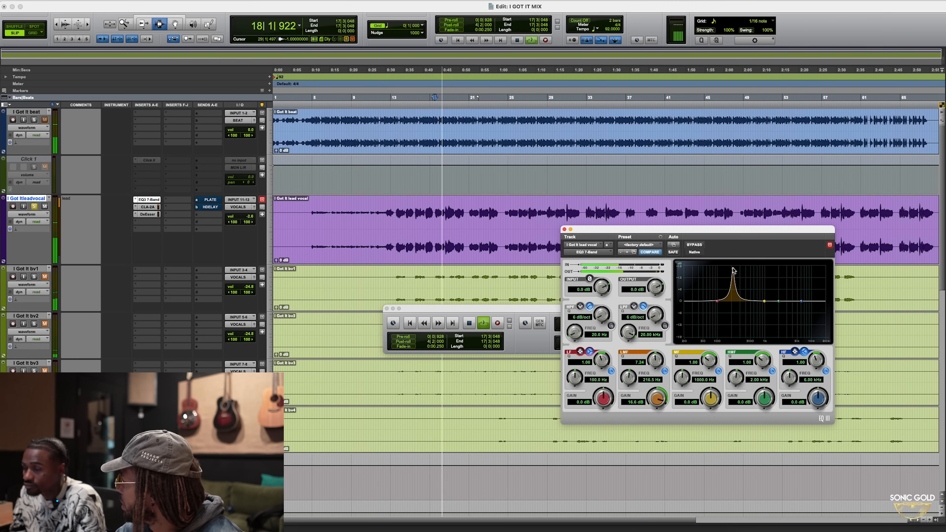
key("space")
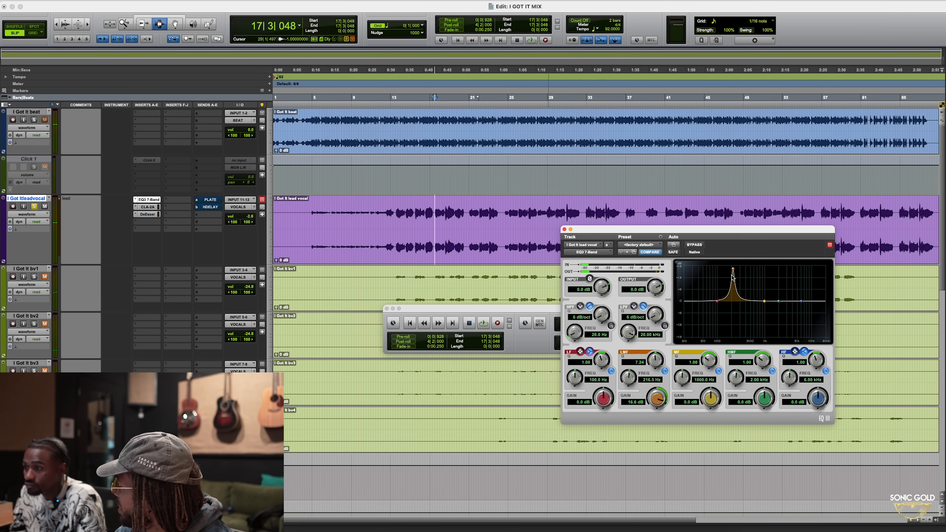
key("space")
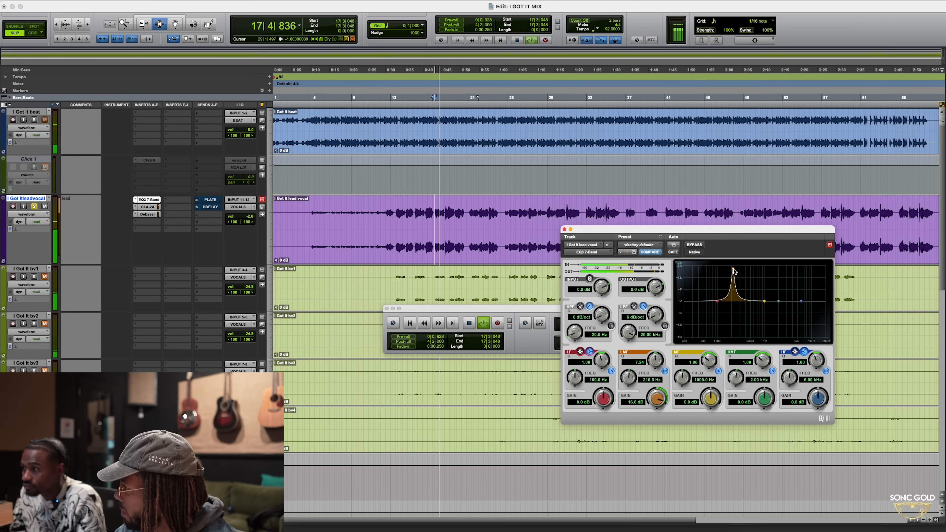
key("space")
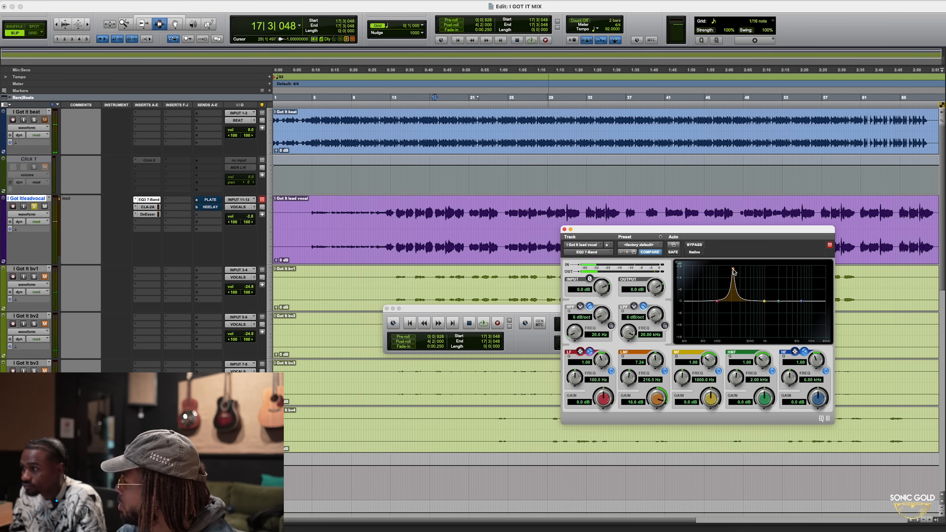
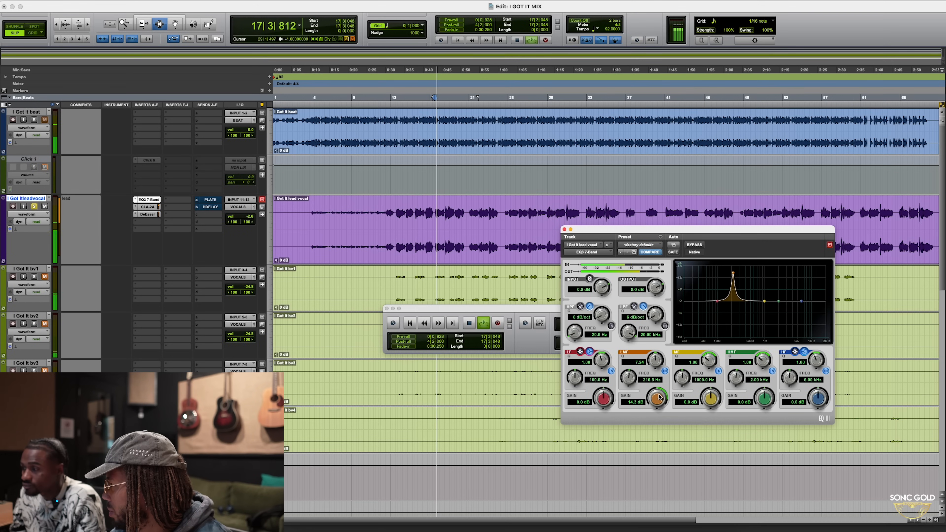
Try smaller LMF boosts, reset the band's gain to 0 dB, and lower it to -3.4 dB while playing the lead vocal
left_click_drag(658, 397, 659, 400)
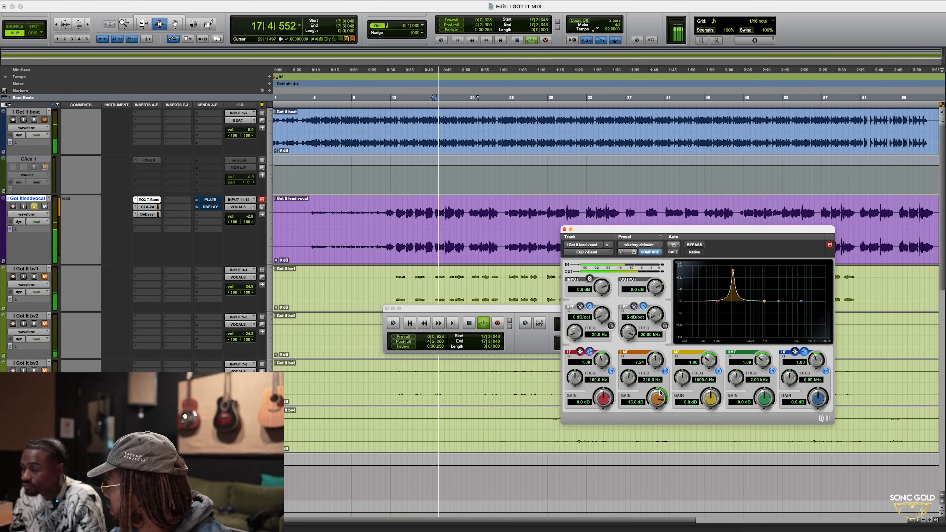
key("space")
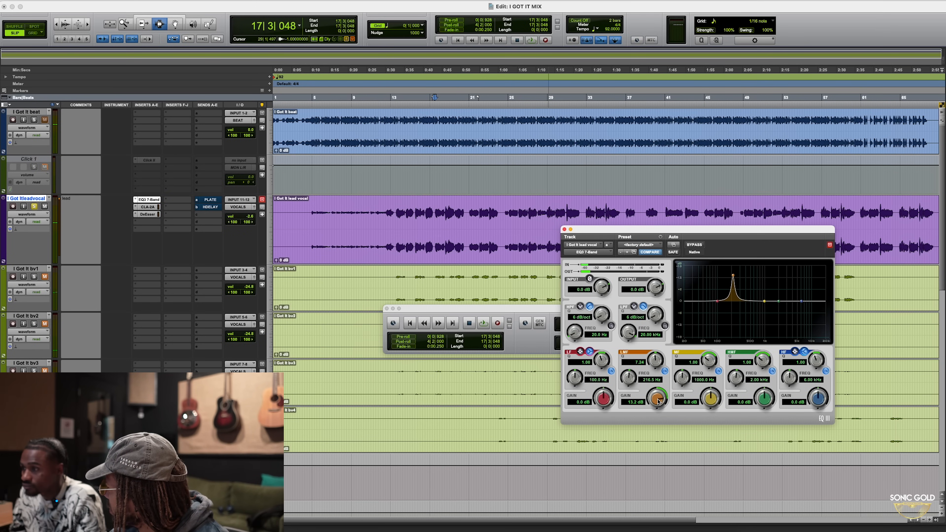
left_click(657, 400, "alt")
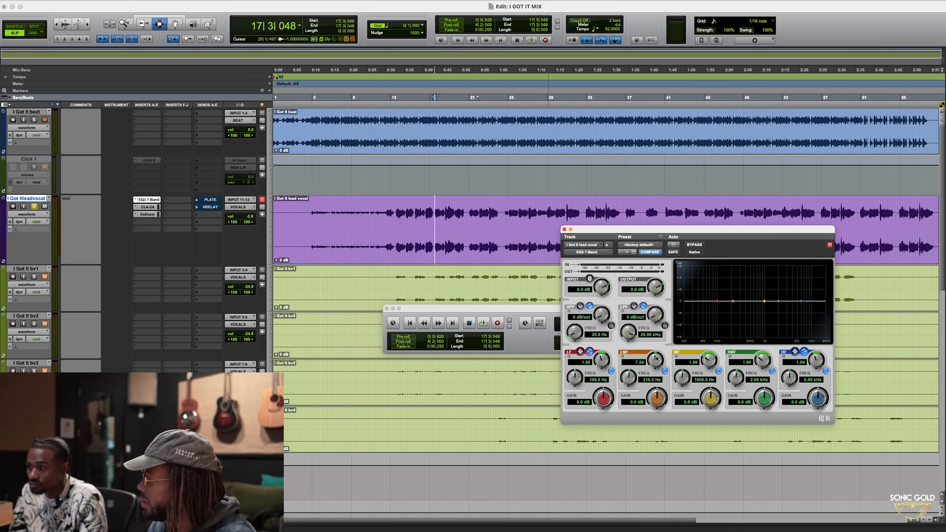
key("space")
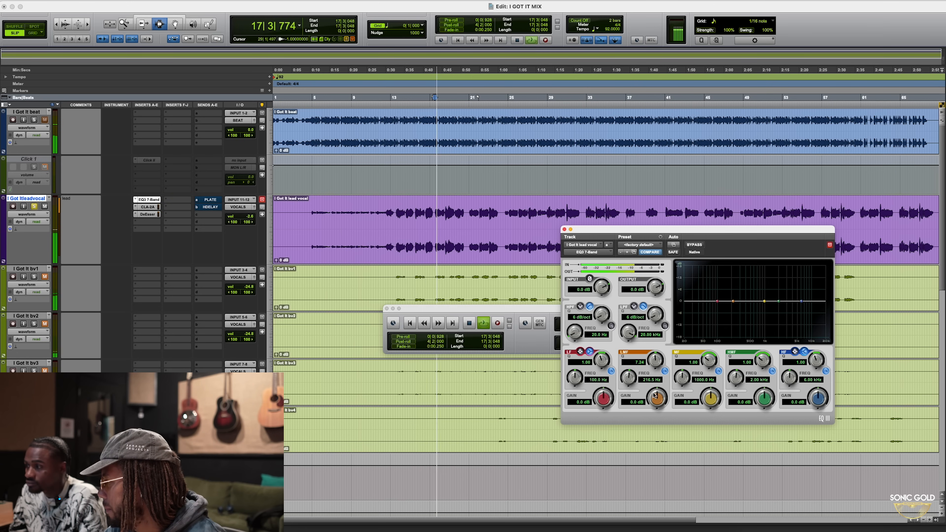
left_click_drag(656, 397, 654, 406)
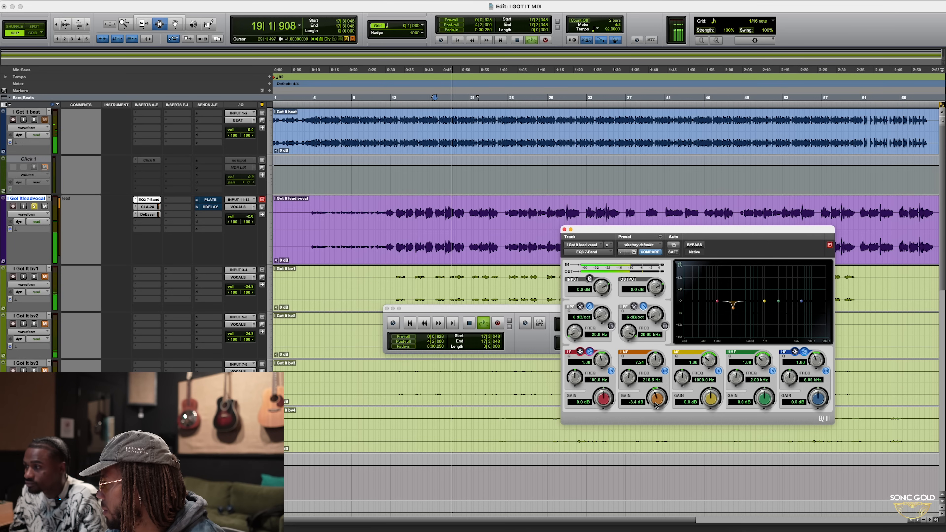
key("space")
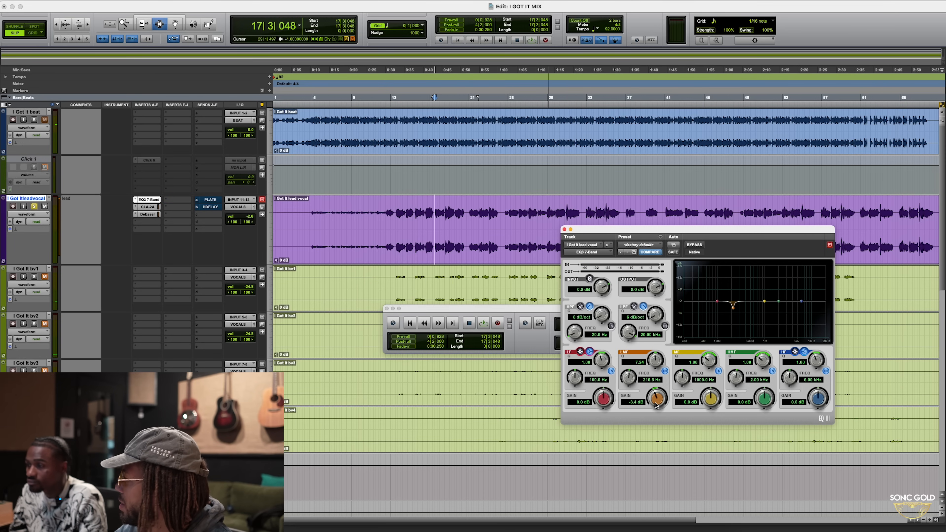
Compare the lead vocal with the EQ3 7-Band bypassed and re-enabled, replaying from bar 17, beat 3 each time
left_click(695, 245)
key("space")
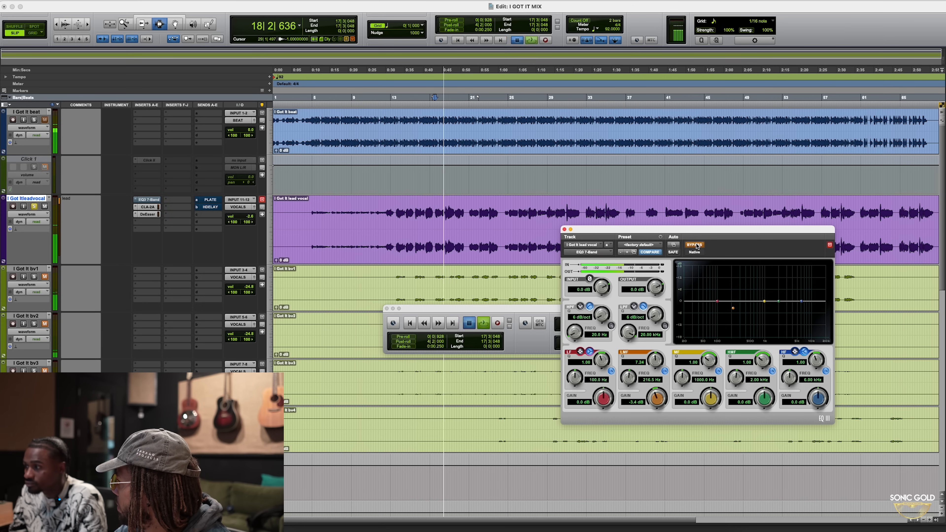
key("space")
left_click(695, 245)
key("space")
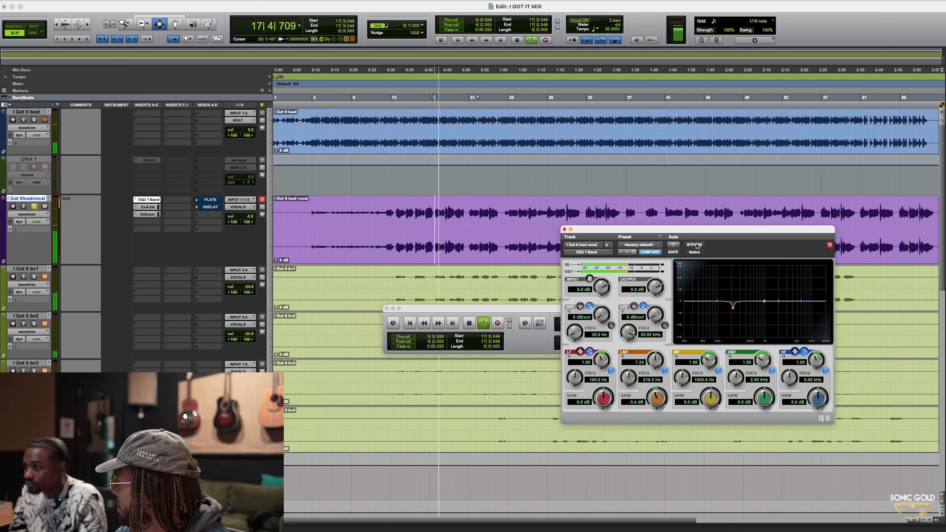
Widen the low-mid cut on the lead vocal EQ by setting the LMF band's Q to 4.79 during playback
key("space")
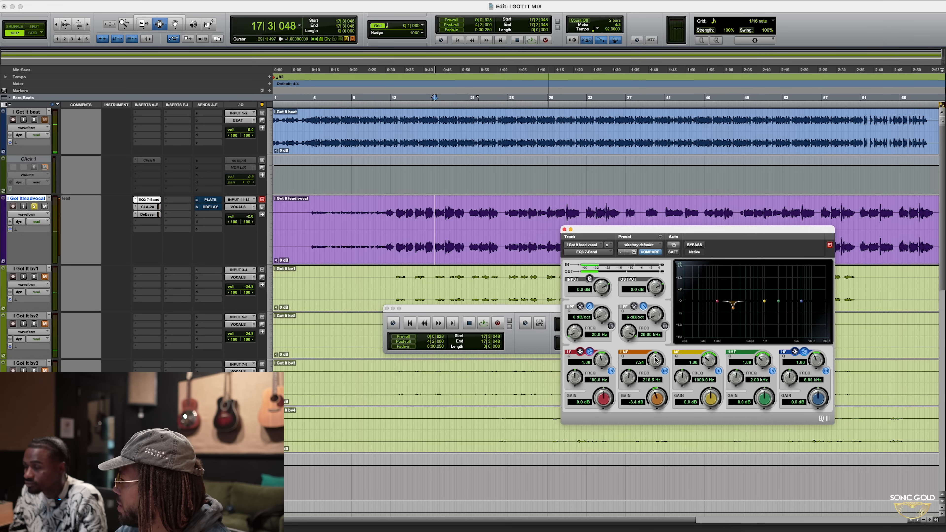
key("space")
left_click_drag(655, 359, 653, 377)
key("space")
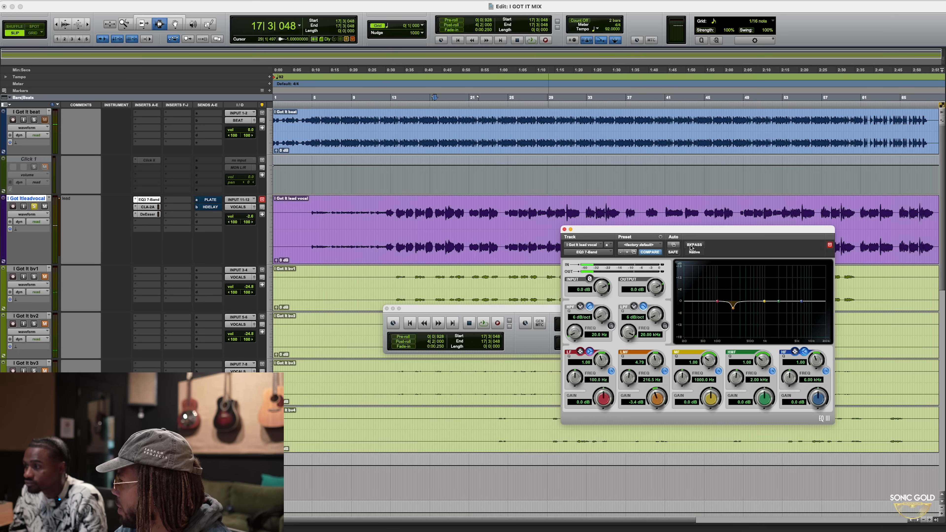
Audition the lead vocal from bar 17 with the EQ bypassed and active, and close the EQ window
left_click(694, 245)
key("space")
key("space")
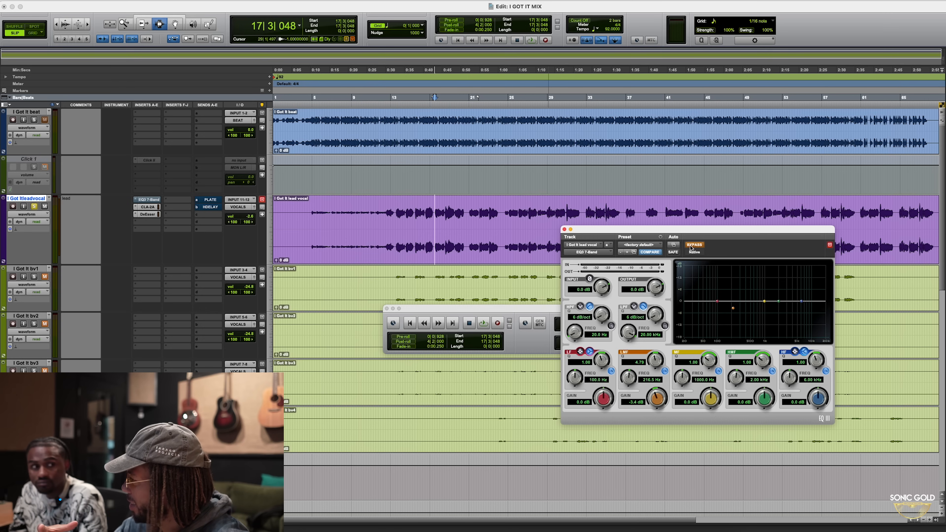
key("space")
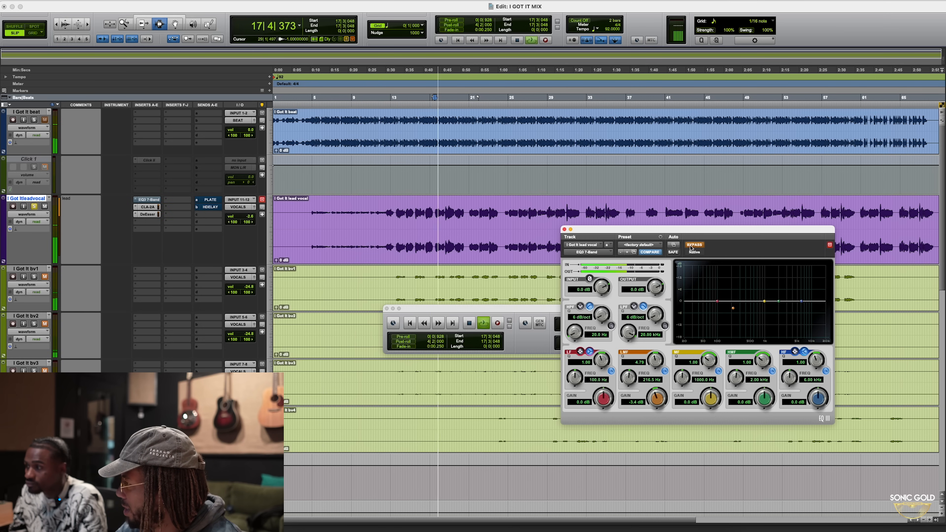
key("space")
left_click(691, 246)
key("space")
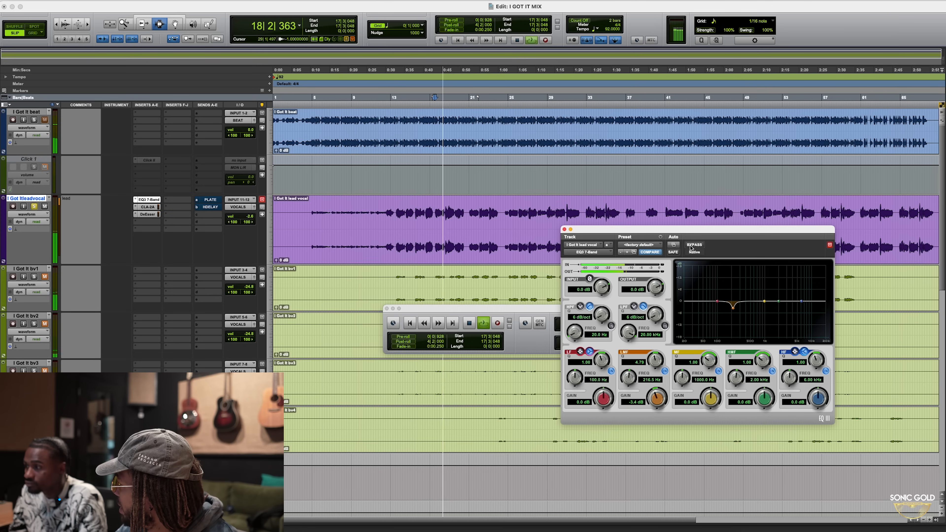
key("space")
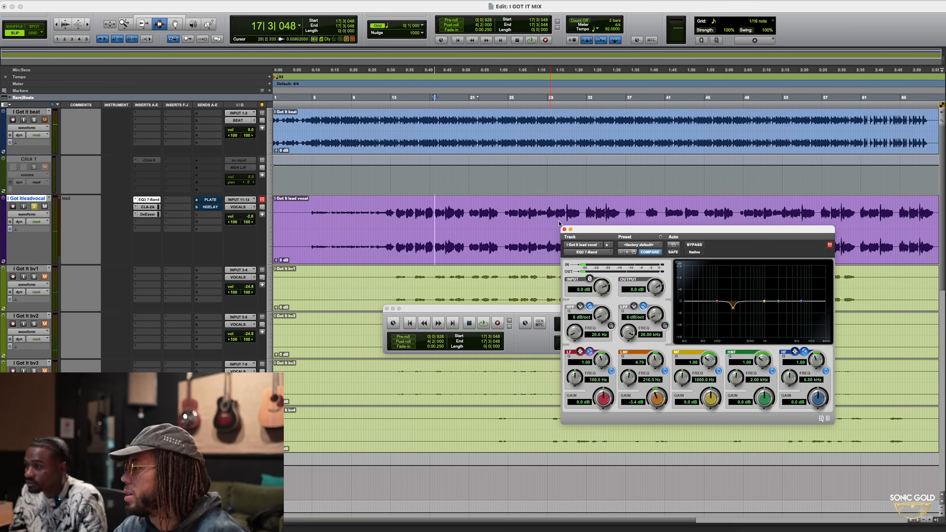
left_click(563, 230)
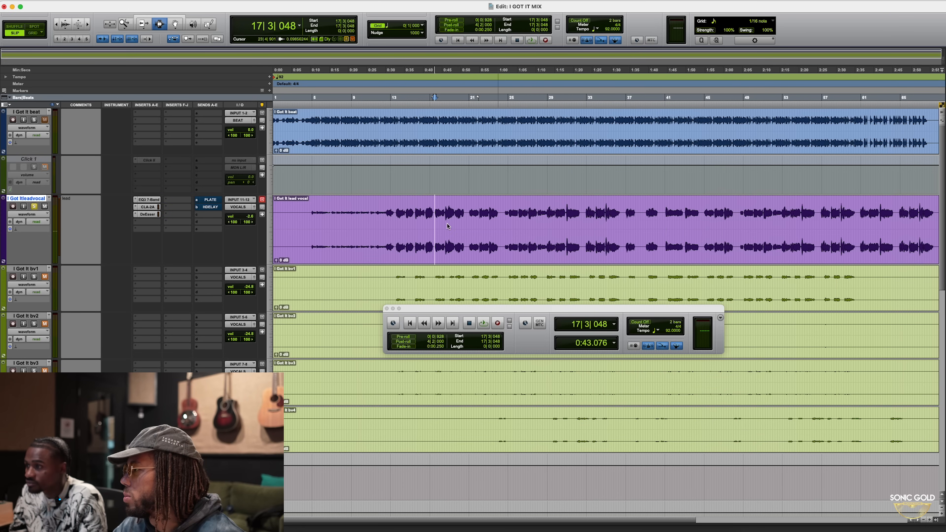
Look over the lead vocal's EQ, CLA-2A and DeEsser inserts in turn
left_click(148, 199)
left_click(151, 207)
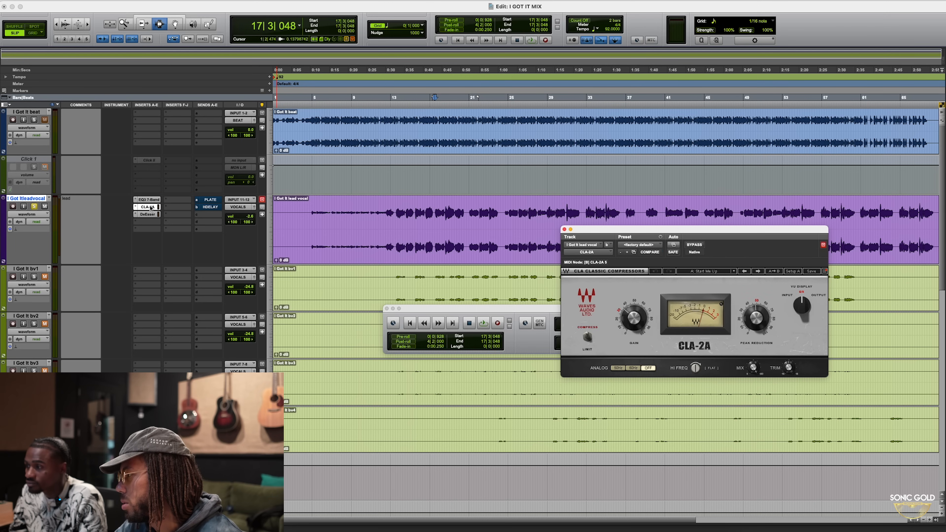
left_click(148, 214)
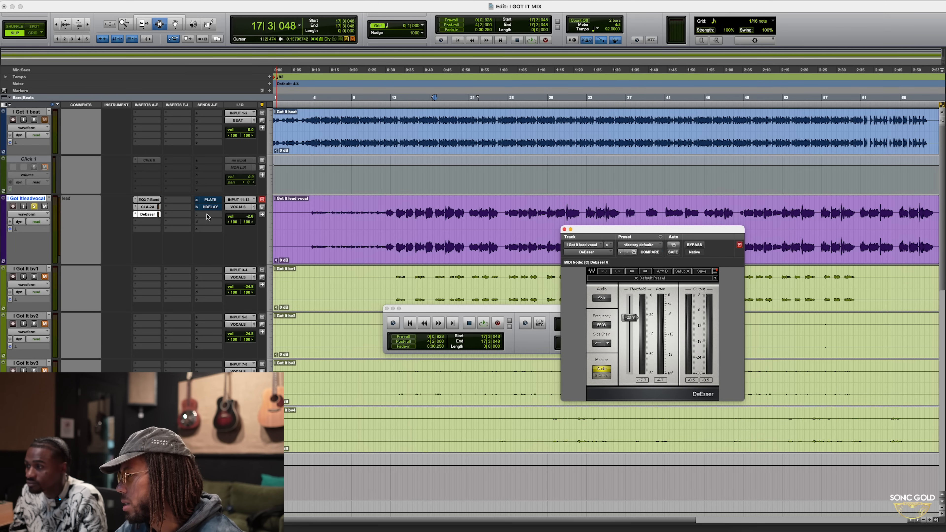
Unsolo the lead vocal and play the full mix from bar 16
left_click(35, 207)
left_click(425, 211)
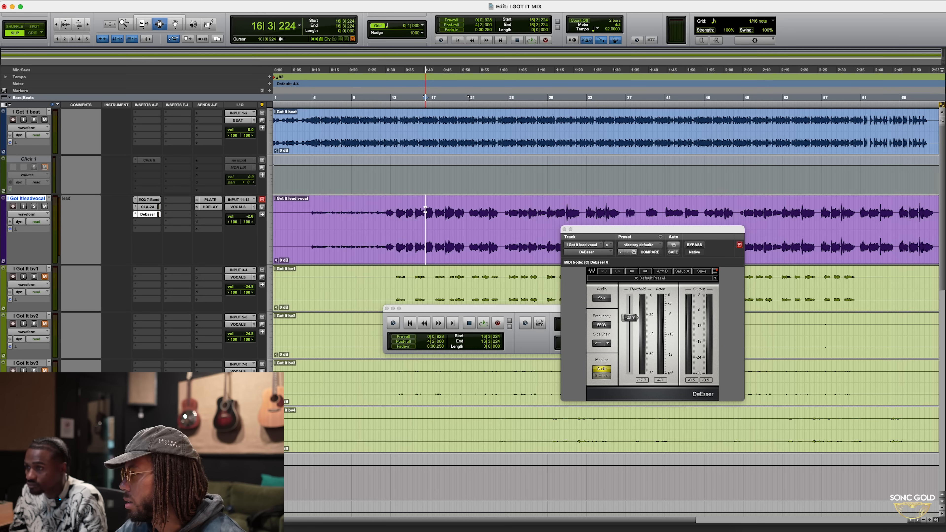
key("space")
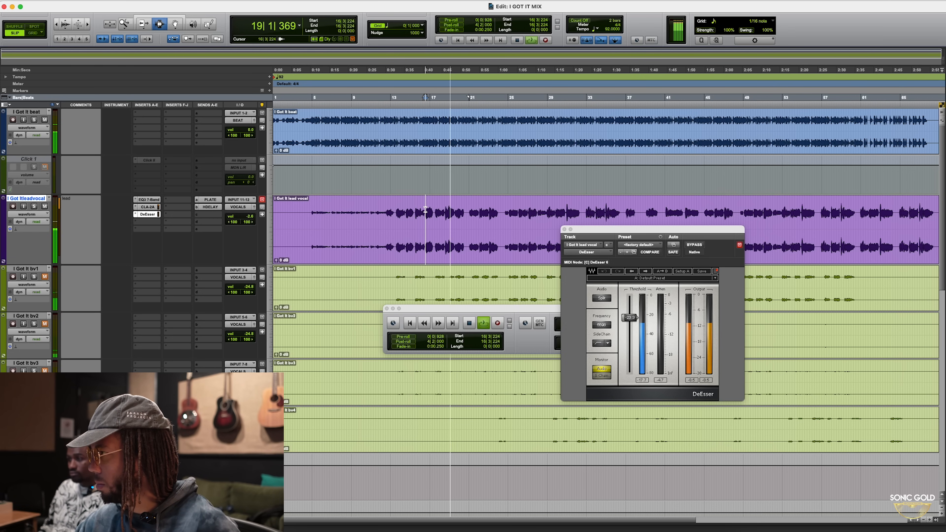
key("space")
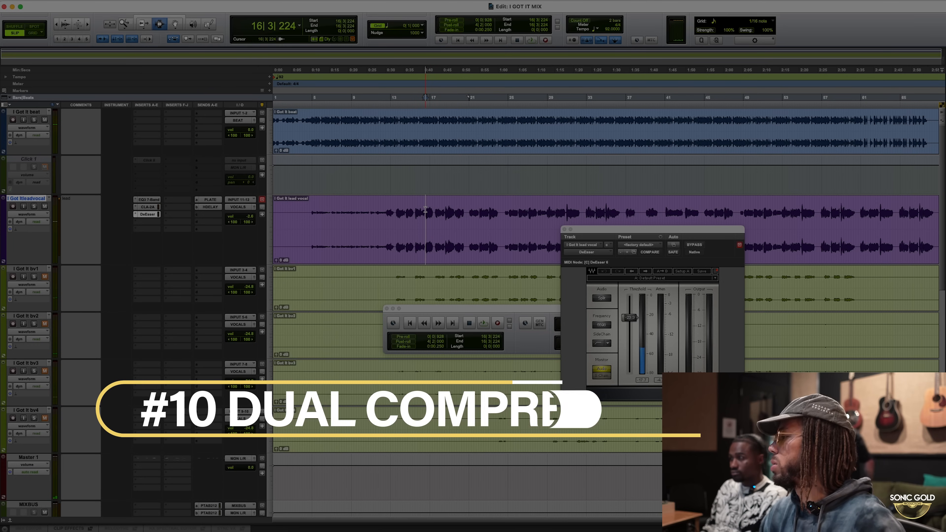
Replay the passage from bar 16 to judge the lead vocal's level consistency against the beat
left_click(434, 212)
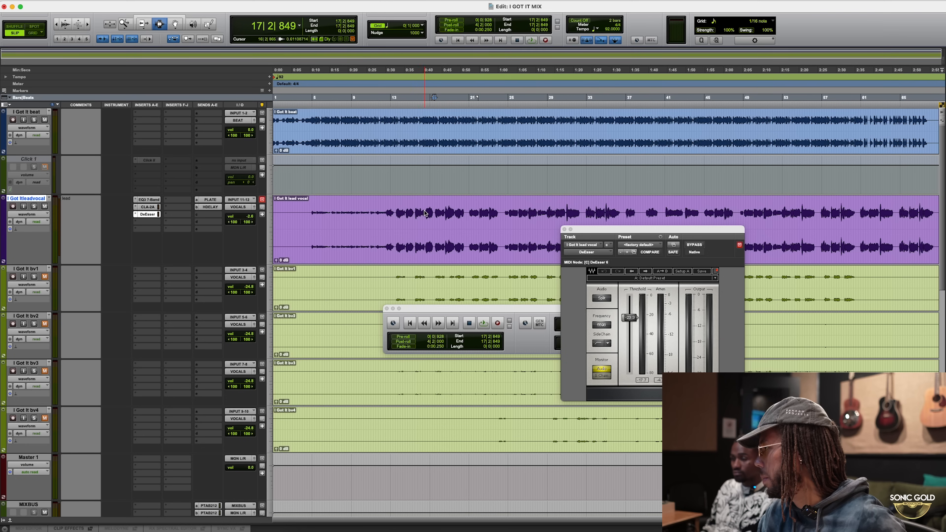
left_click(423, 212)
key("space")
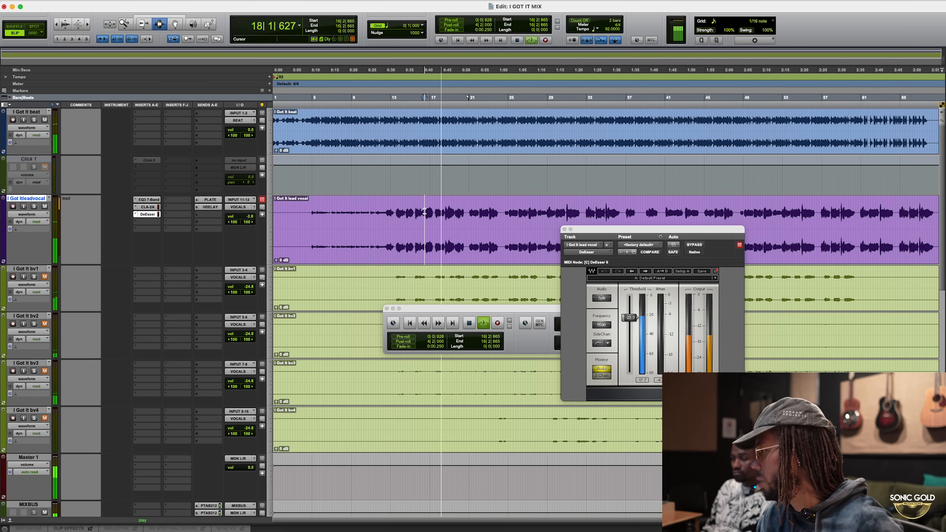
key("space")
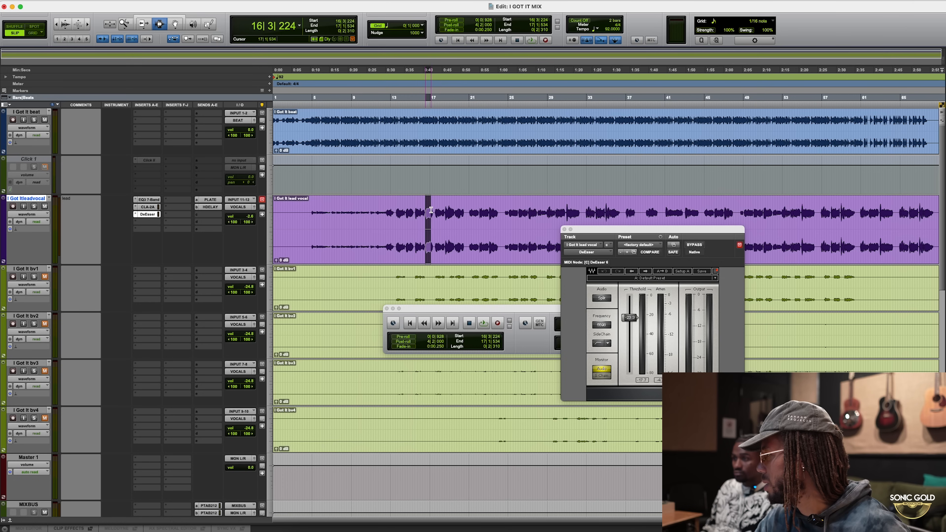
left_click(423, 210)
key("space")
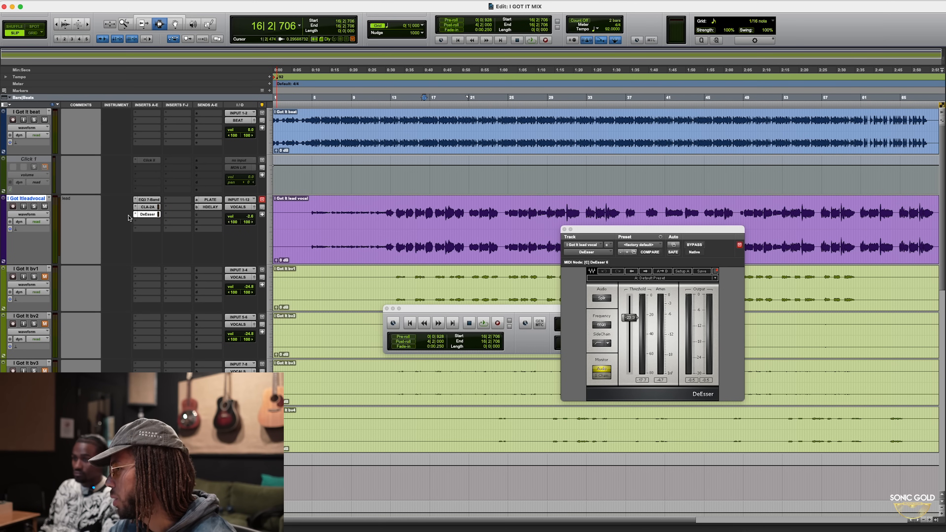
Recheck the CLA-2A and DeEsser settings on the lead vocal and close the plugin window
left_click(148, 207)
left_click(148, 214)
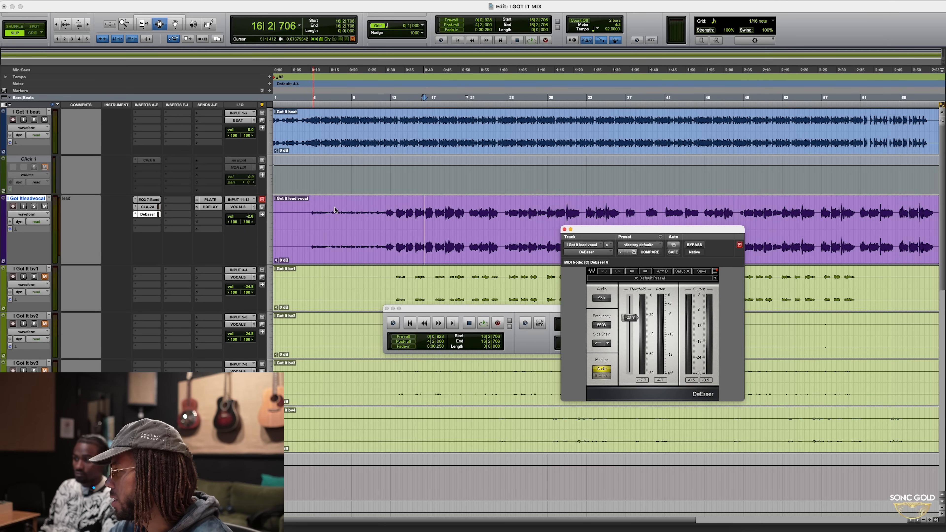
left_click(564, 230)
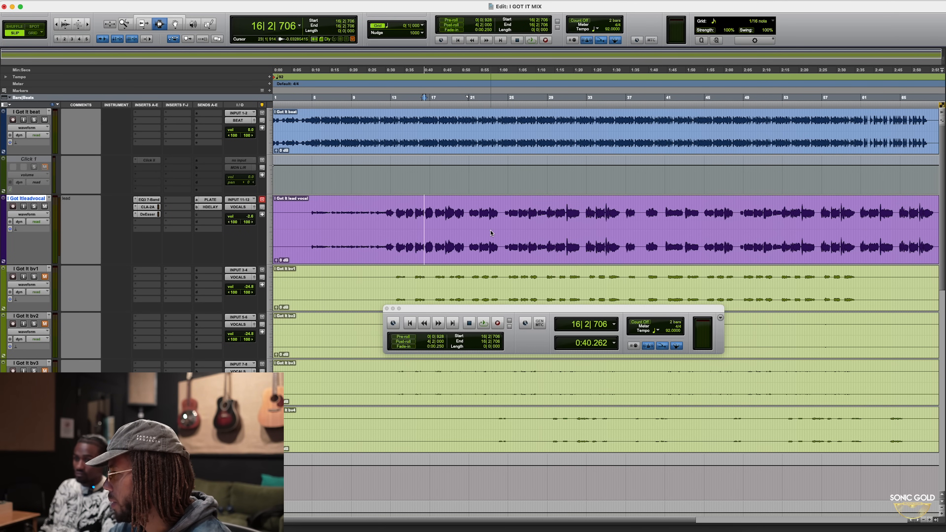
left_click(142, 222)
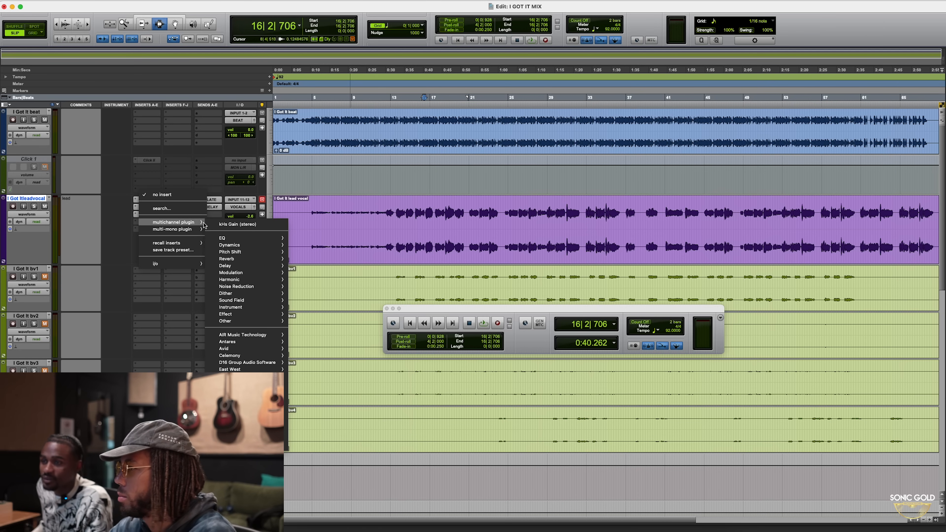
left_click(90, 240)
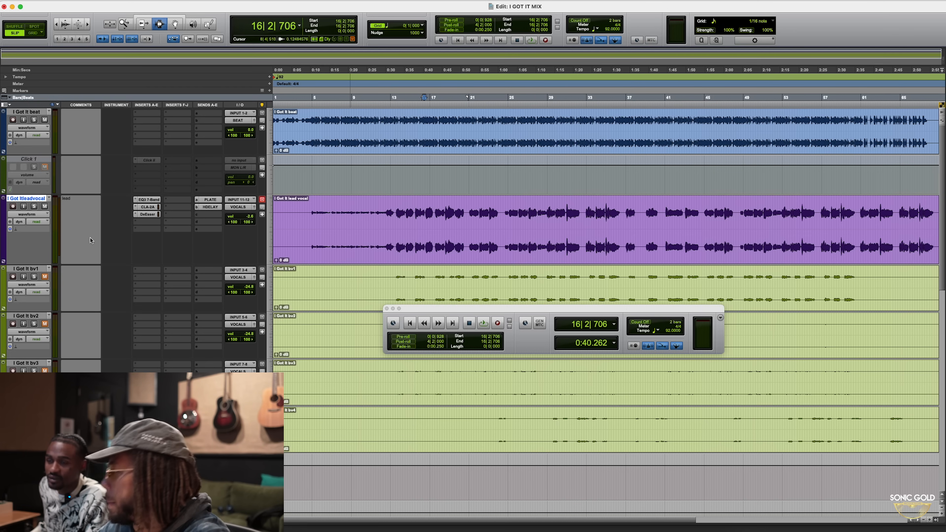
left_click(90, 240)
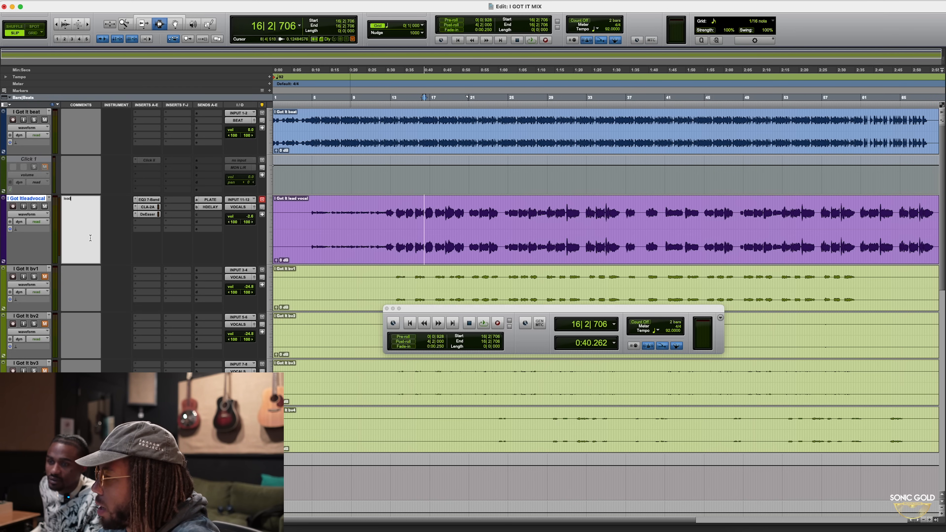
left_click(104, 251)
scroll(104, 251, "down", 5)
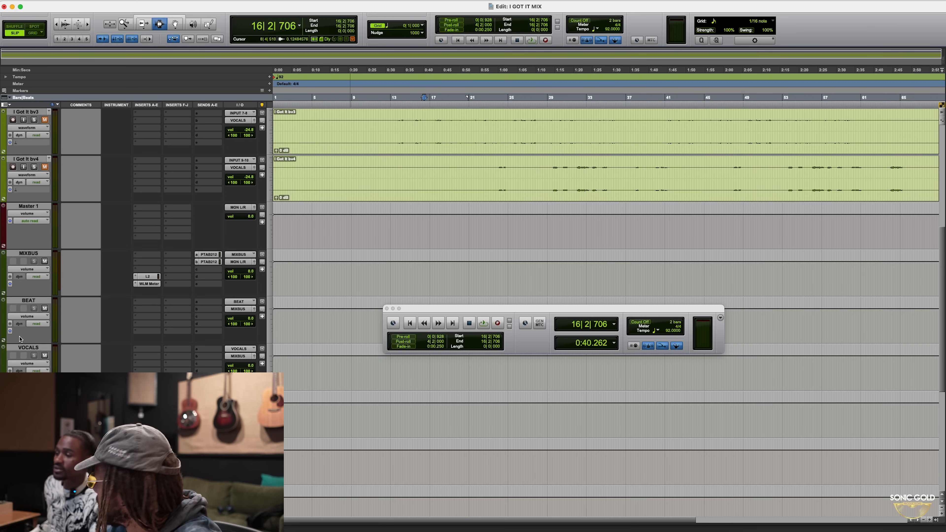
scroll(61, 319, "up", 5)
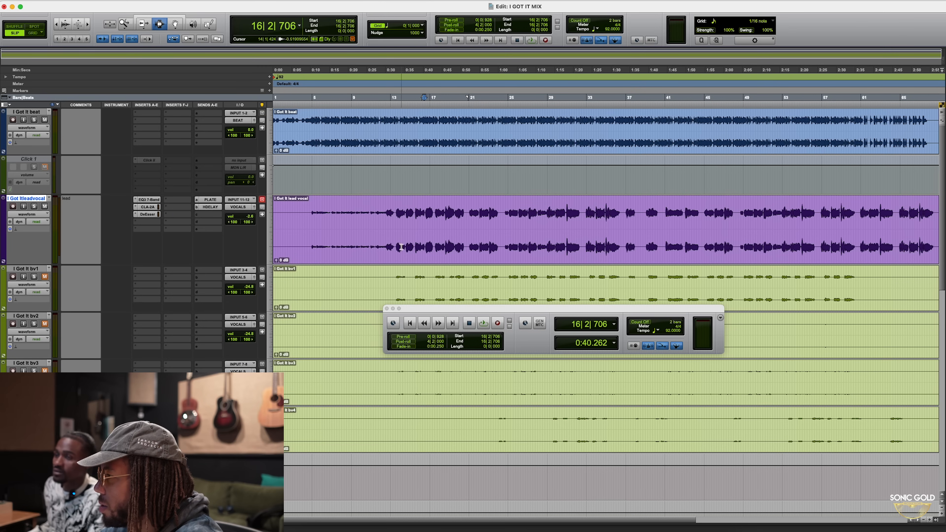
Set the playback start near the end of bar 13 on the lead vocal track
left_click_drag(395, 216, 480, 214)
left_click(472, 213)
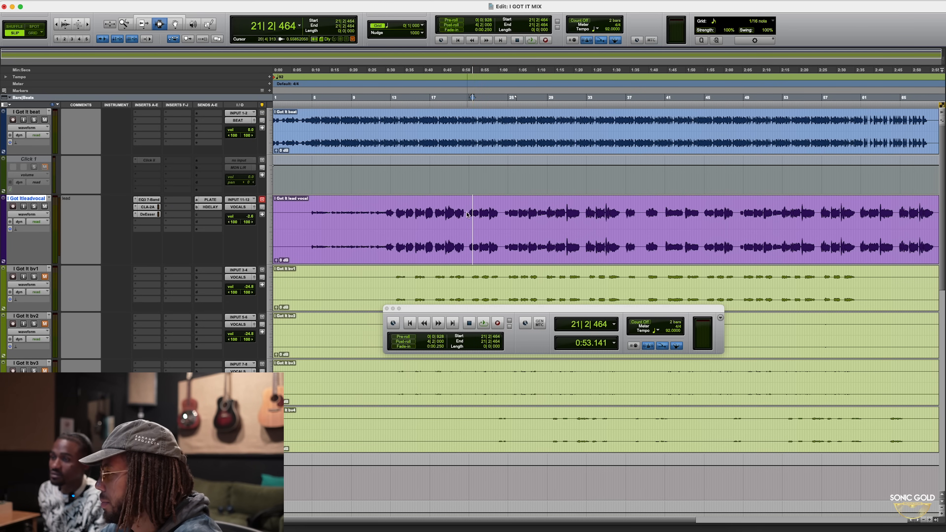
left_click(399, 211)
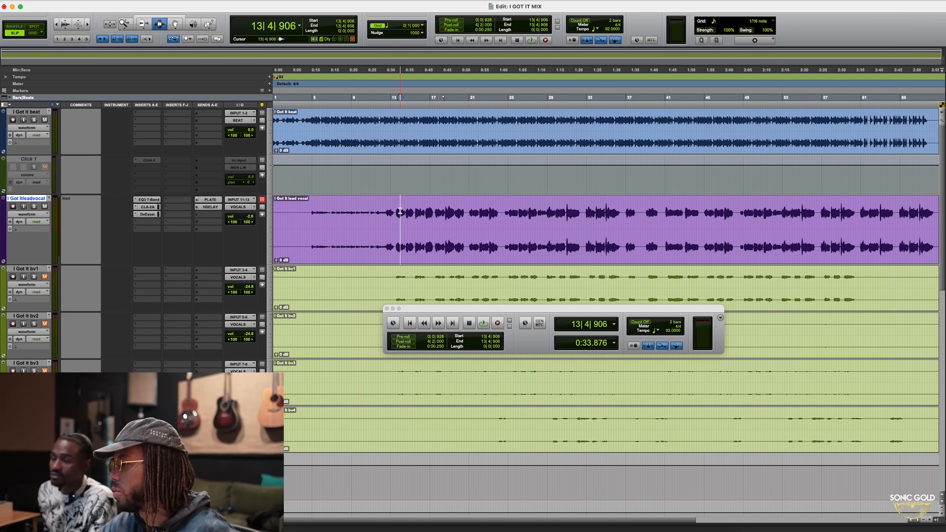
Insert the stereo FabFilter Pro-C 2 compressor in the lead vocal's free slot after the DeEsser
left_click(145, 226)
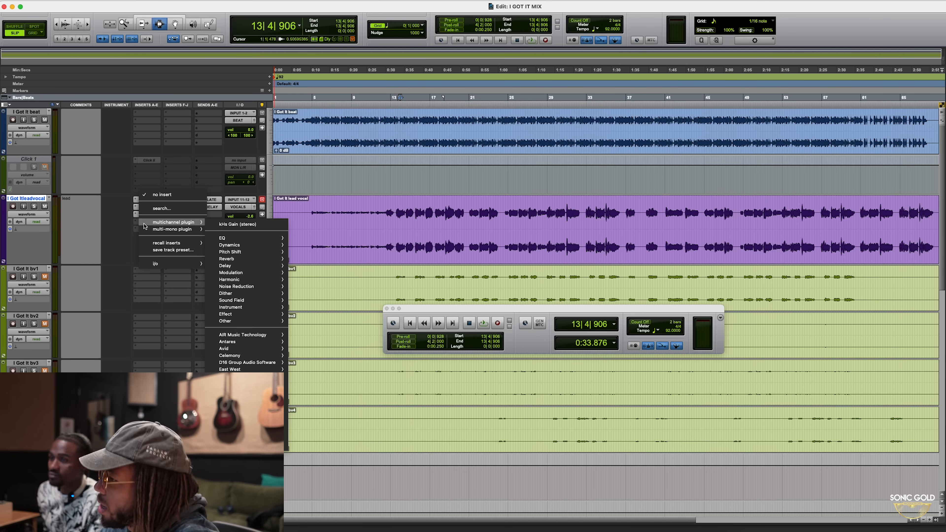
mouse_move(243, 246)
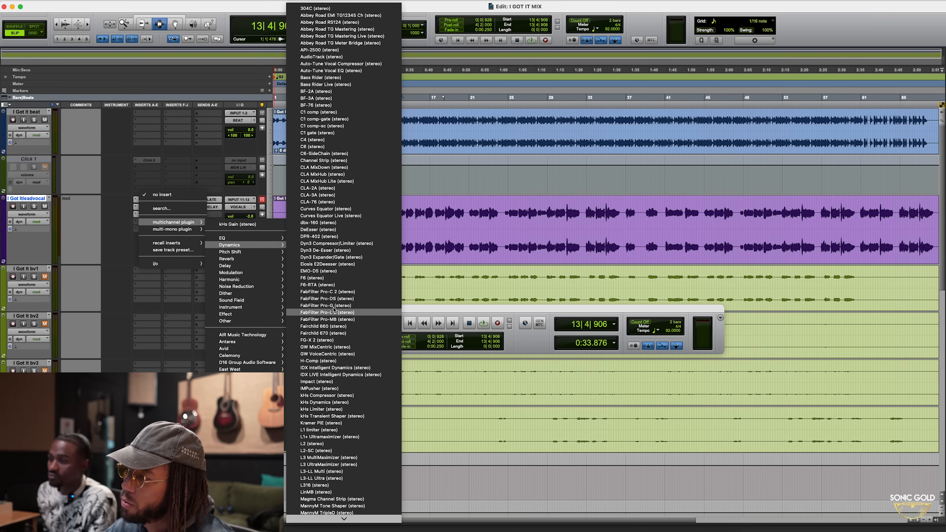
key("f")
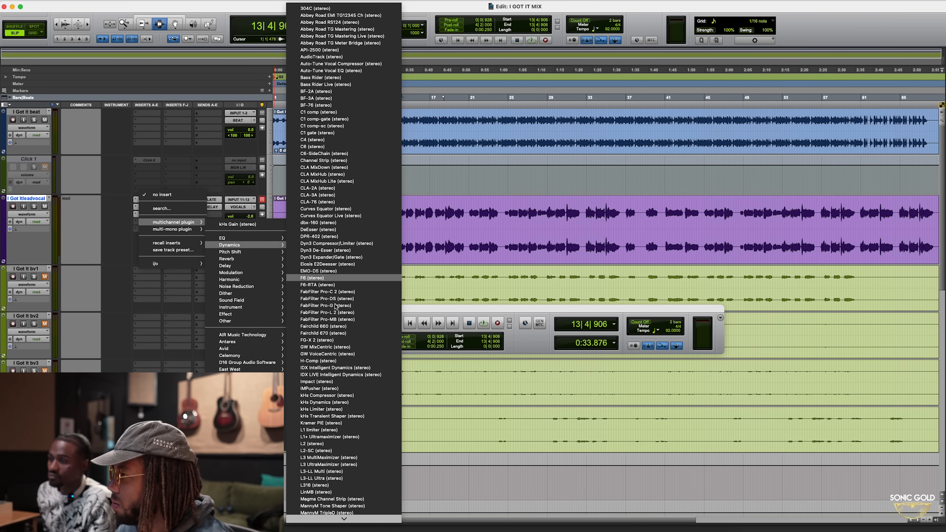
key("g")
key("f")
key("a")
key("Down")
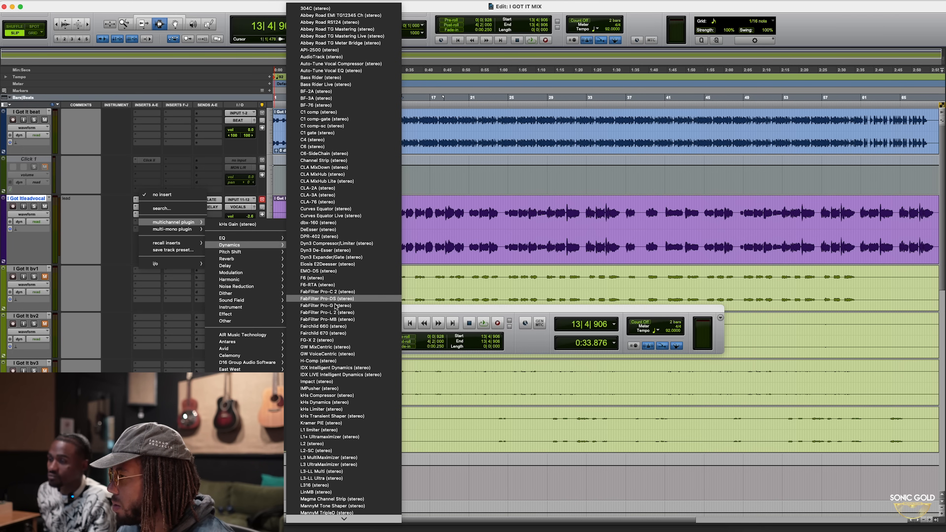
key("Up")
key("Return")
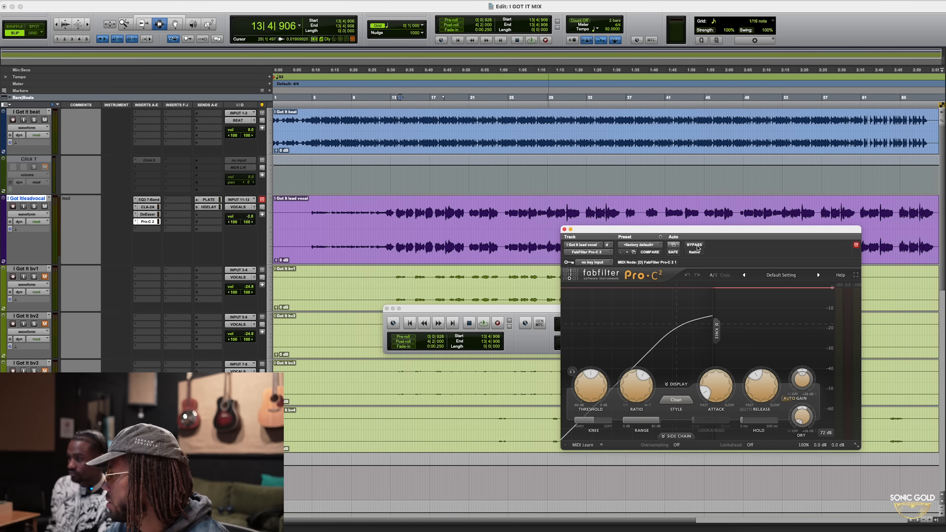
Compare the lead vocal with Pro-C 2 bypassed and active during playback, with the plugin window moved slightly up
left_click(696, 245)
left_click_drag(699, 234, 699, 226)
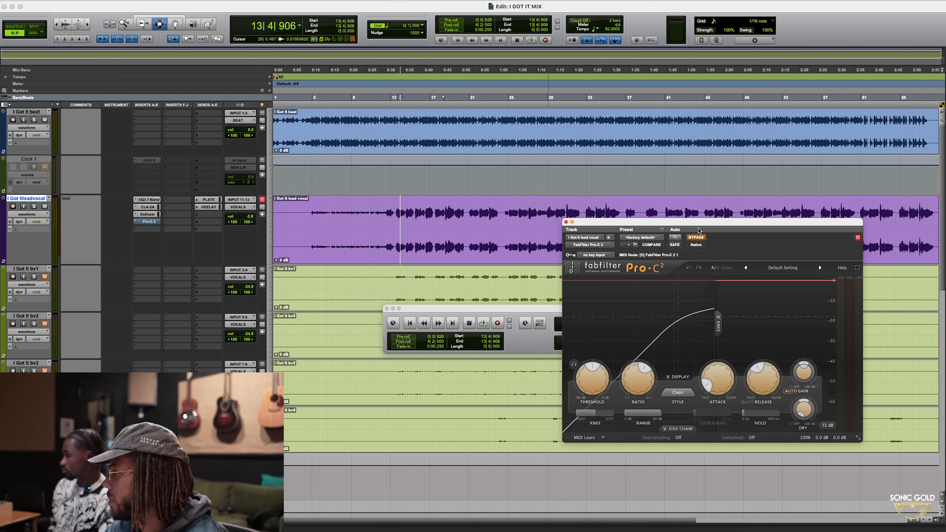
key("space")
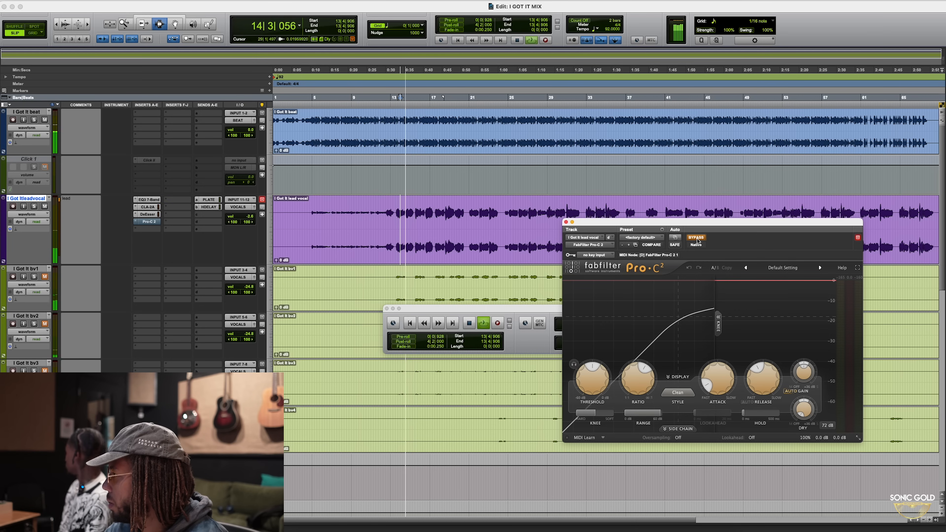
left_click(696, 238)
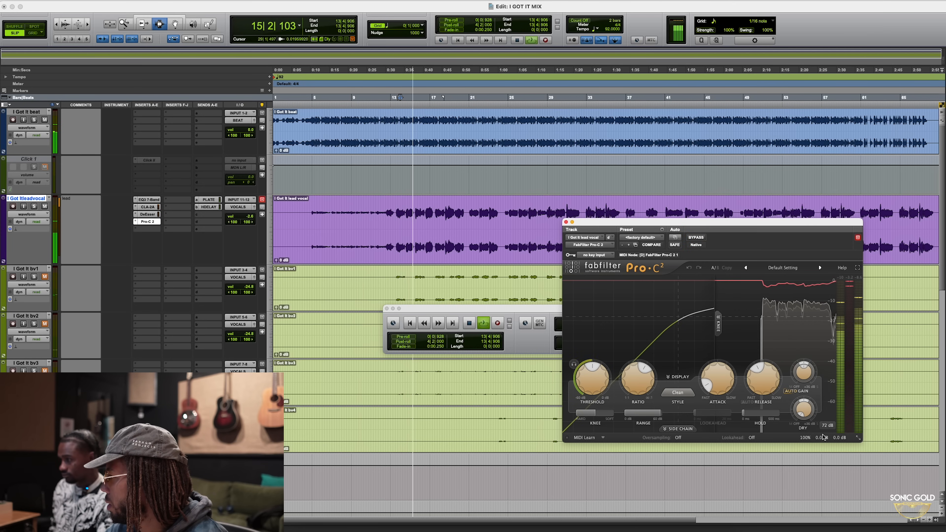
Lower the Pro-C 2 output level to about -1.6 dB and bypass the compressor to compare levels
mouse_move(834, 440)
left_click_drag(836, 408, 836, 428)
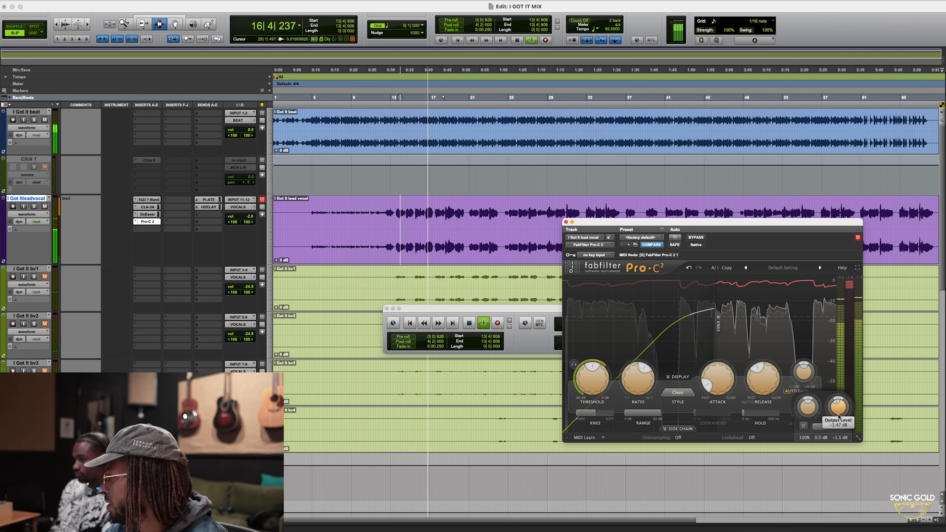
left_click(696, 238)
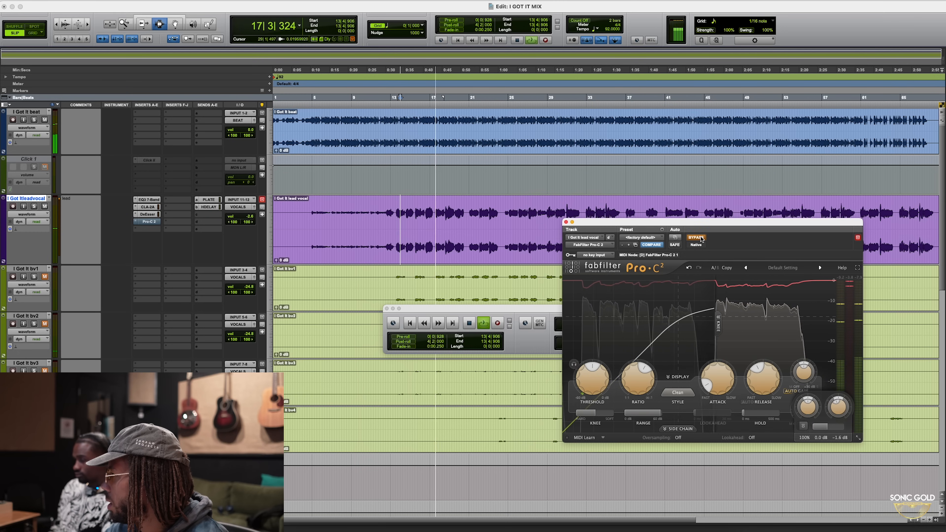
Reactivate Pro-C 2, lower its output level to about -1.8 dB, stop playback, and reposition the plugin and transport windows
left_click(696, 238)
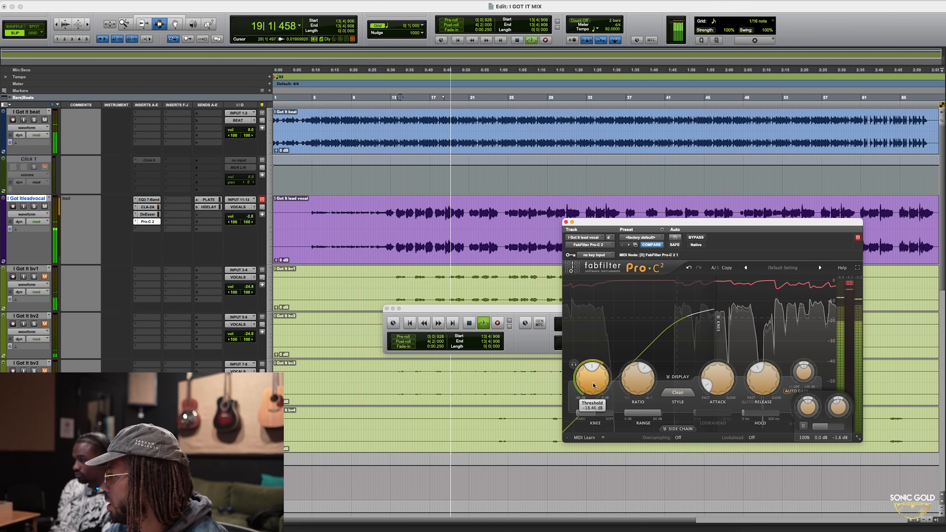
left_click_drag(840, 410, 840, 415)
key("space")
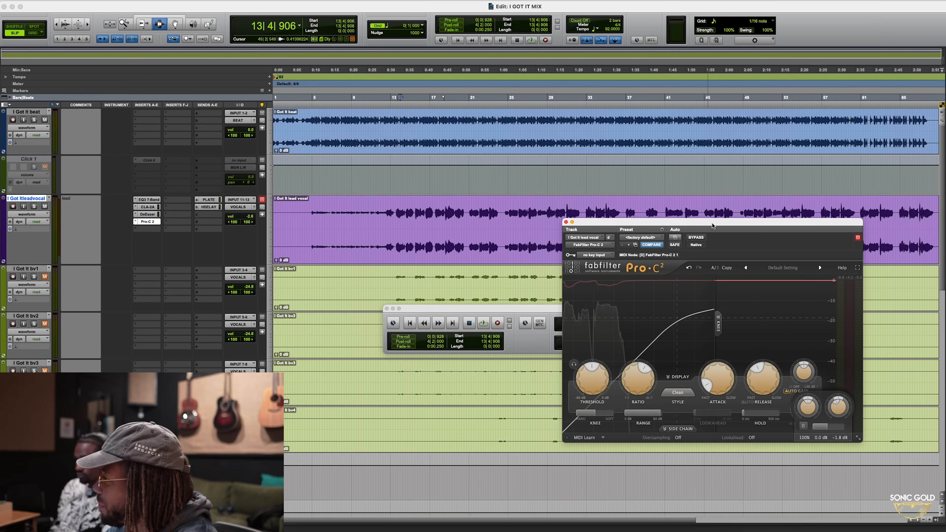
left_click_drag(707, 220, 694, 109)
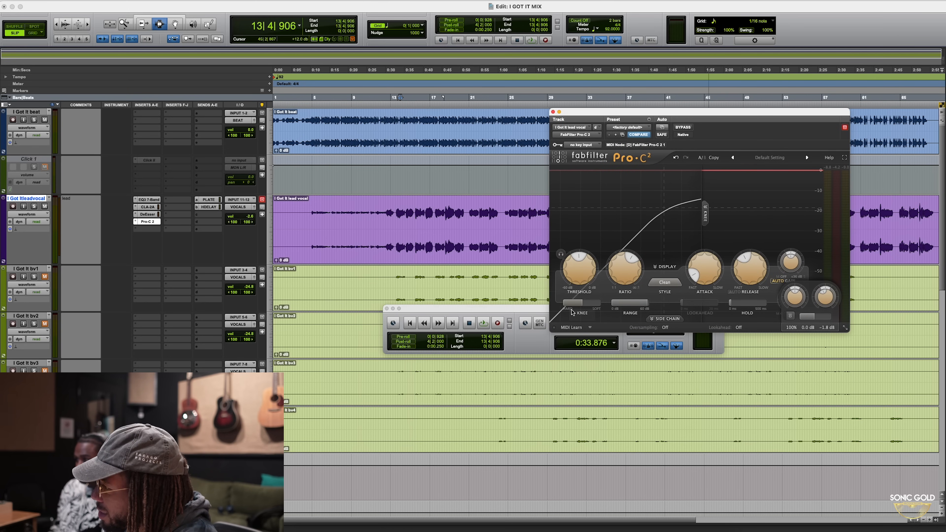
left_click_drag(534, 307, 571, 352)
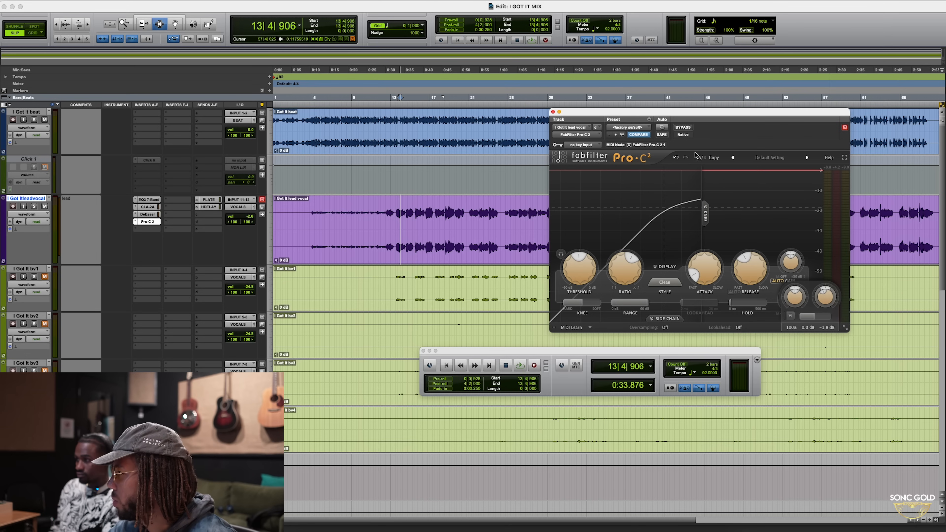
Play the lead vocal with Pro-C 2 bypassed from bar 13, replay it active from bar 15, and close the plugin
left_click(683, 127)
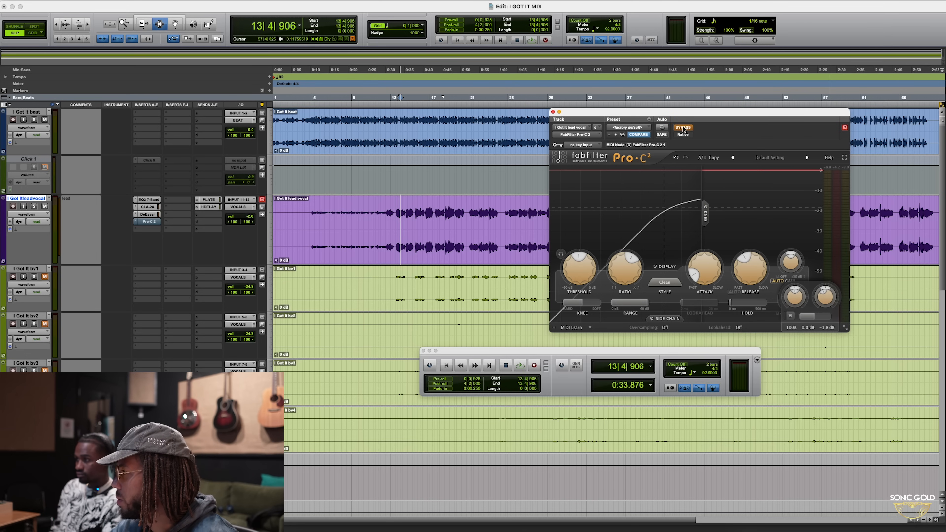
left_click(393, 208)
key("space")
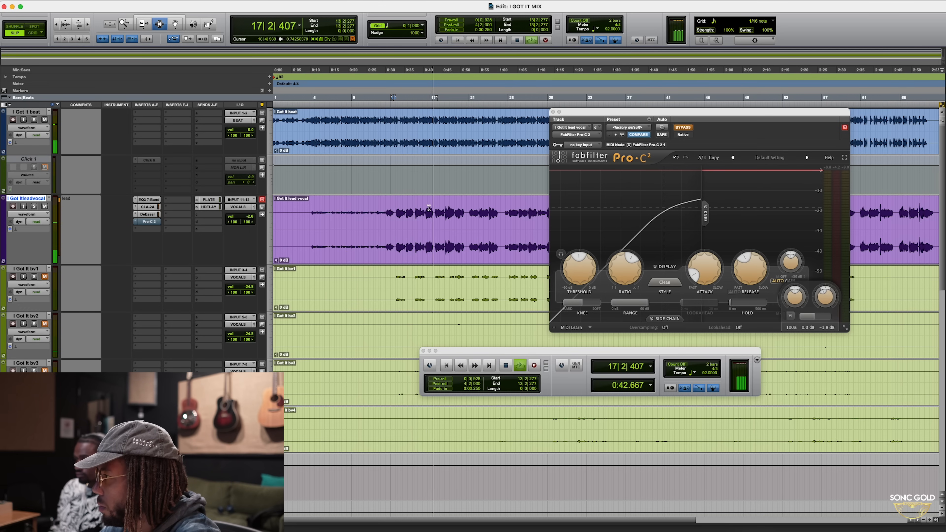
left_click(414, 214)
key("space")
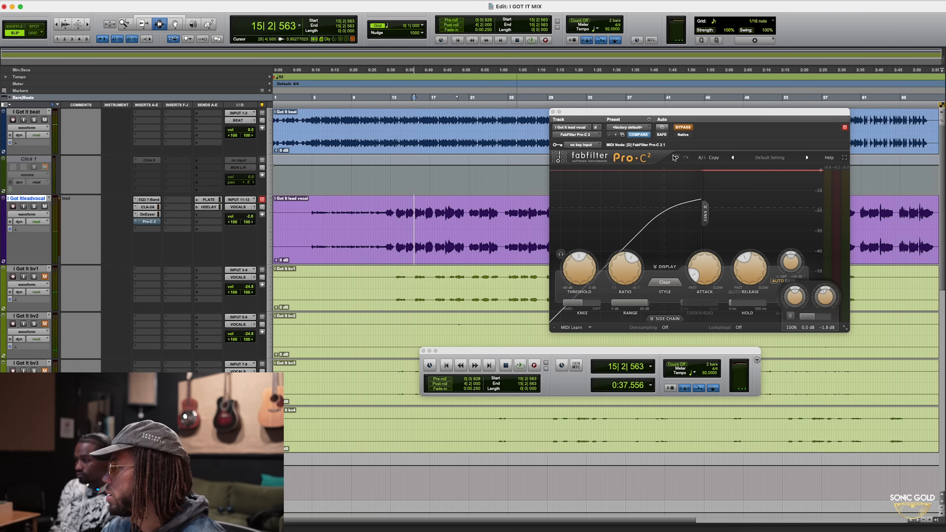
left_click(684, 128)
key("space")
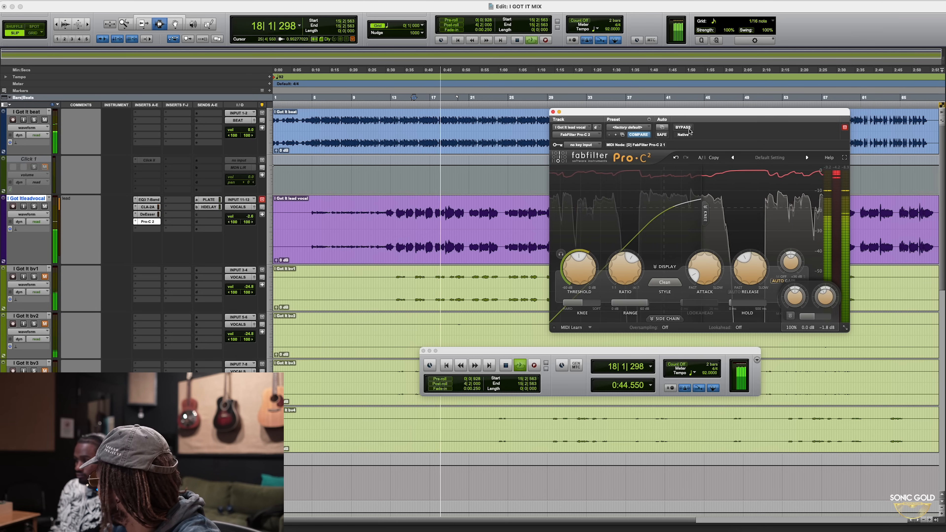
key("space")
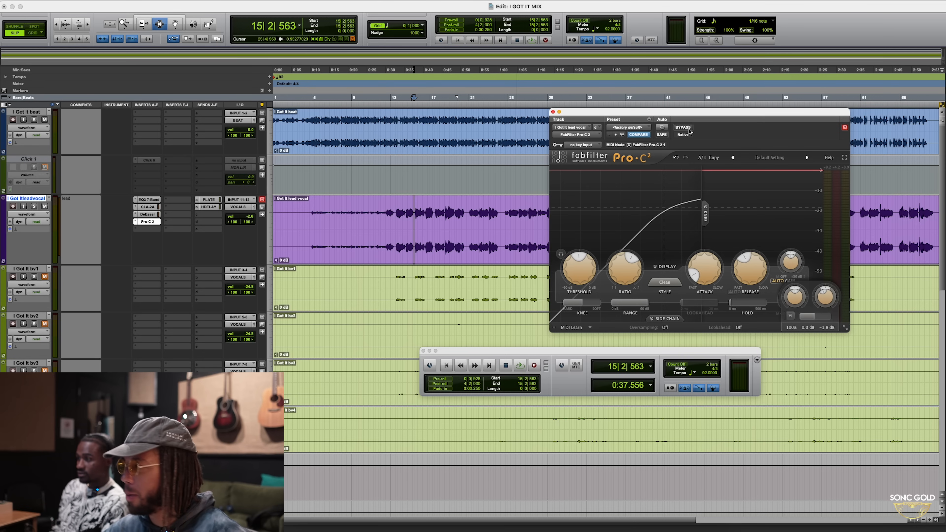
left_click(553, 111)
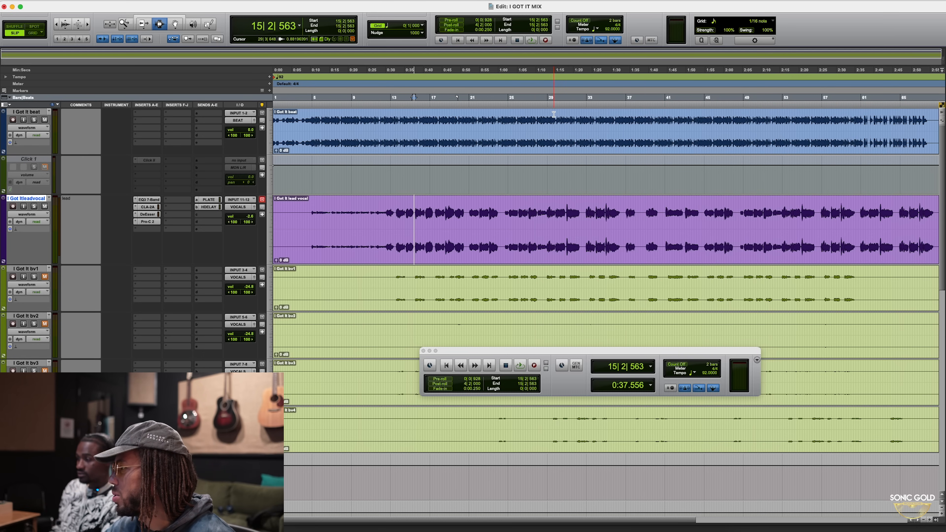
Bypass all inserts and sends on the lead vocal track and play the mix from near the end of bar 24
left_click(33, 161)
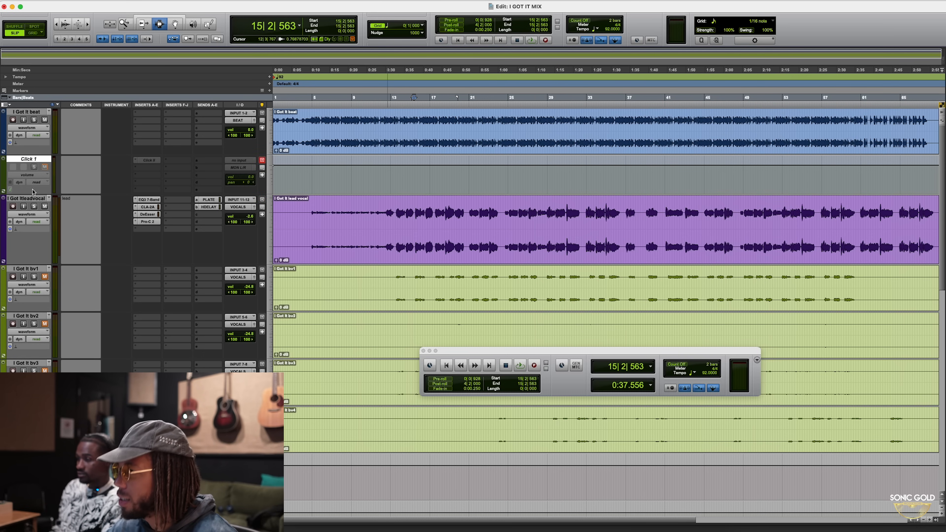
left_click(35, 200)
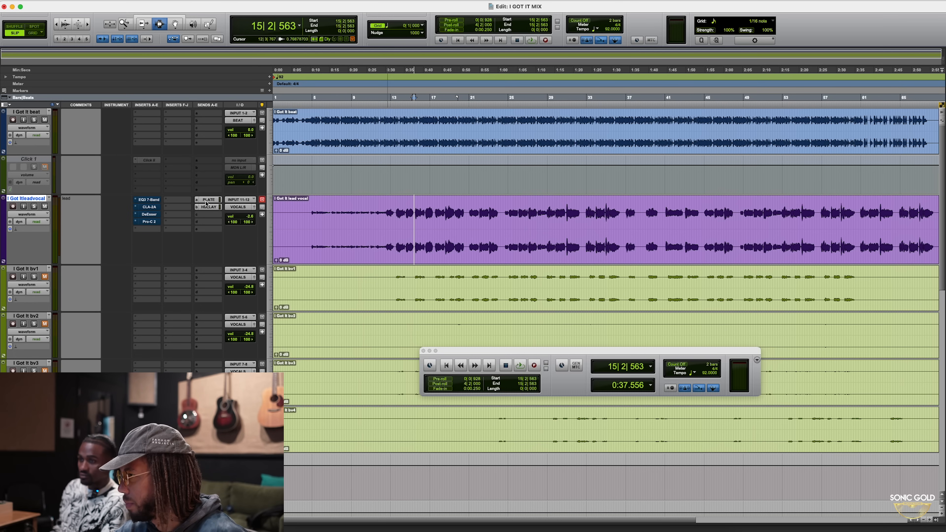
left_click(413, 209)
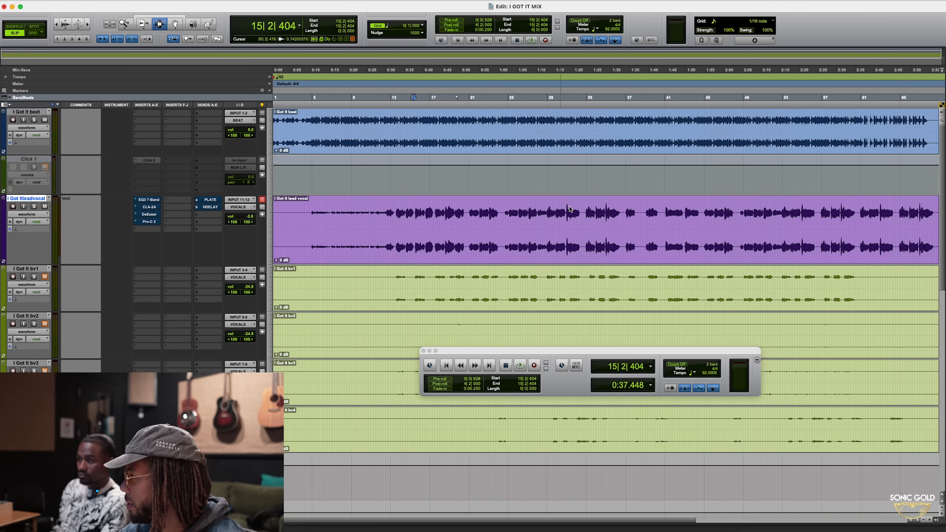
left_click(505, 209)
key("space")
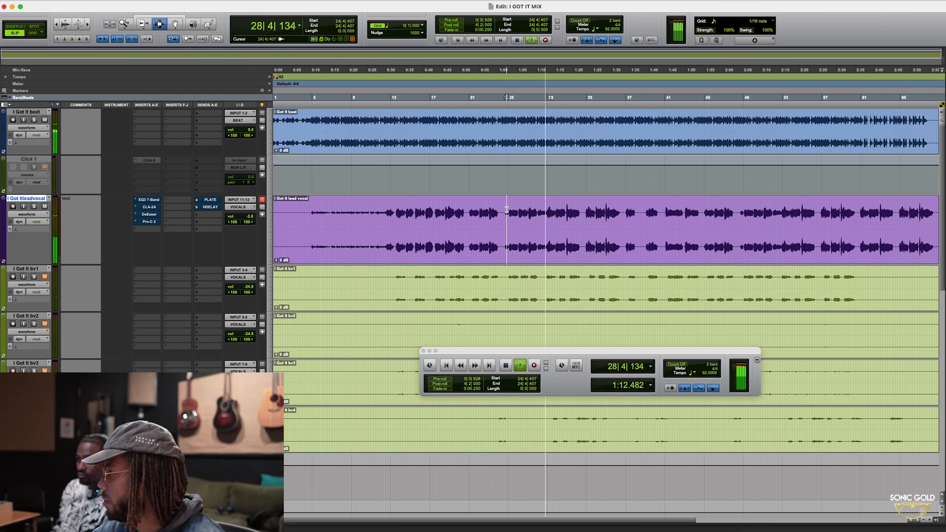
key("space")
Reactivate the lead vocal's inserts and sends and play the same passage with full processing
key("shift+a")
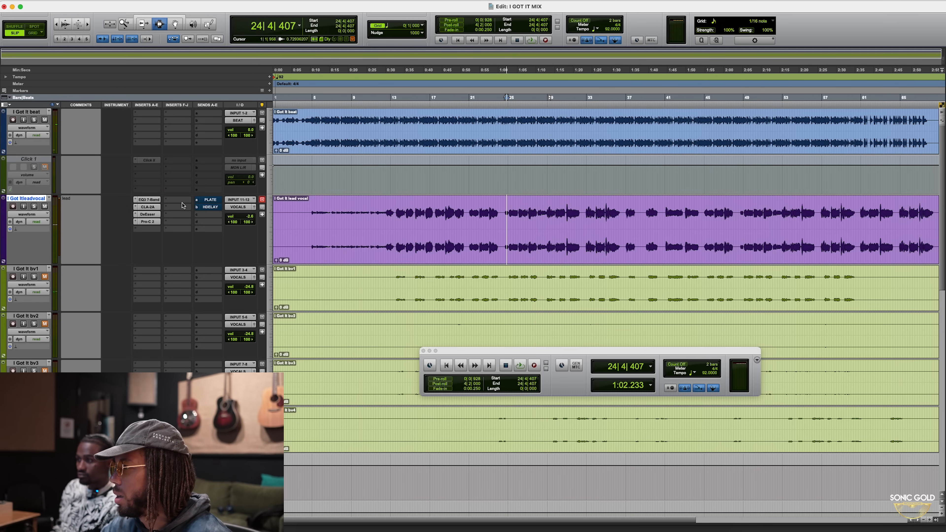
key("space")
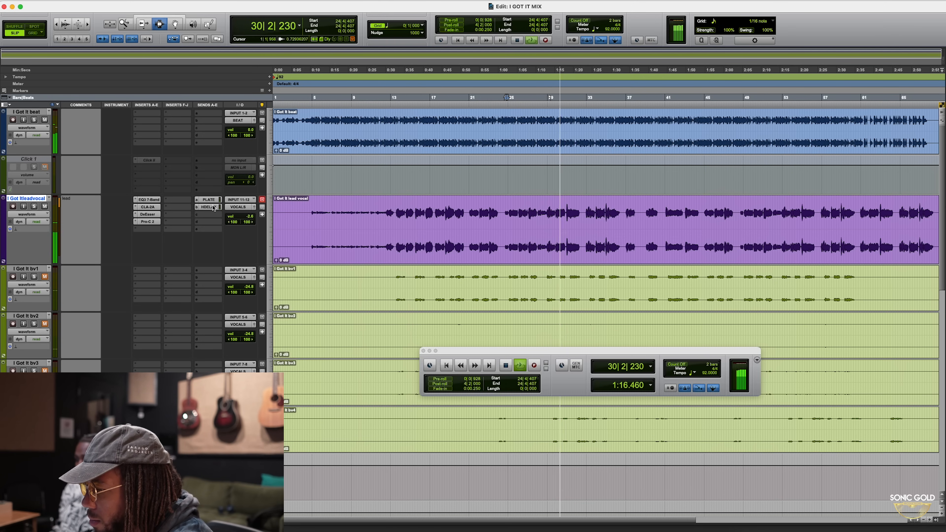
key("space")
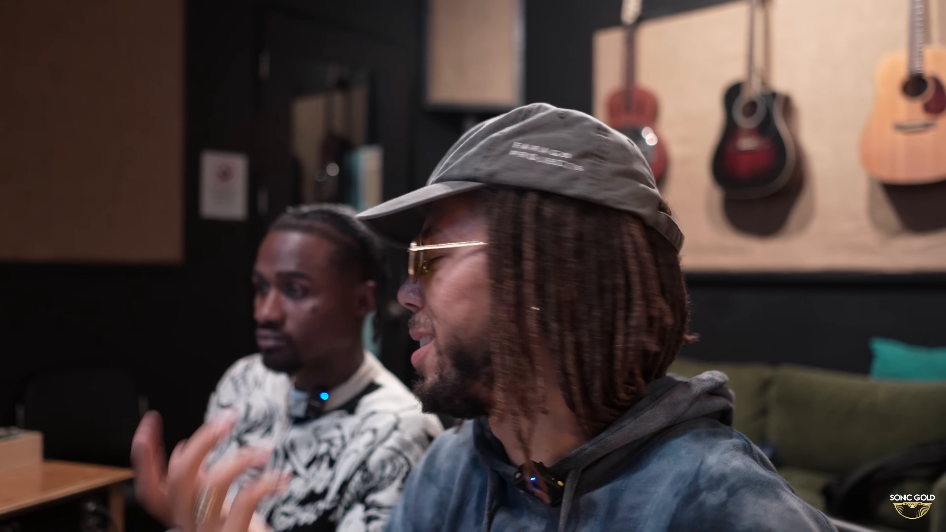
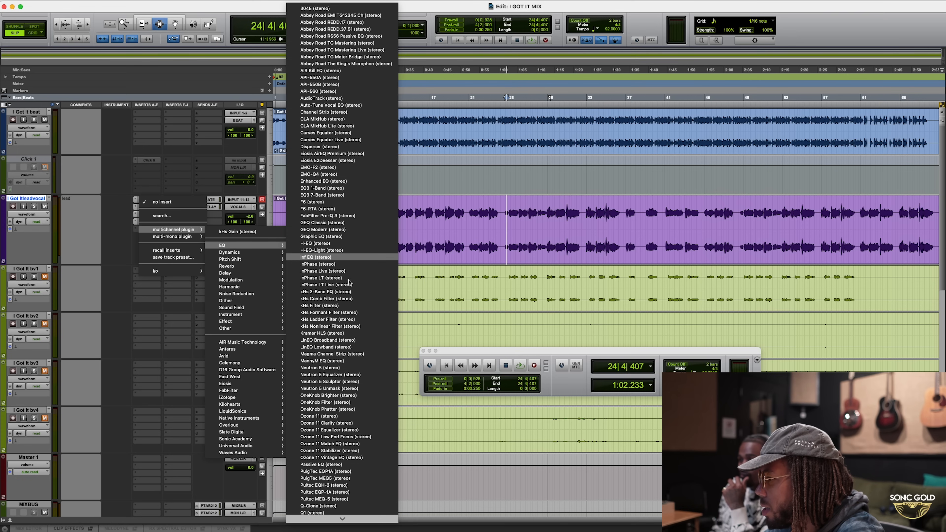
Insert the stereo Pultec EQP-1A after Pro-C 2 on the lead vocal, replacing it with the stereo PuigTec EQP1A
key("p")
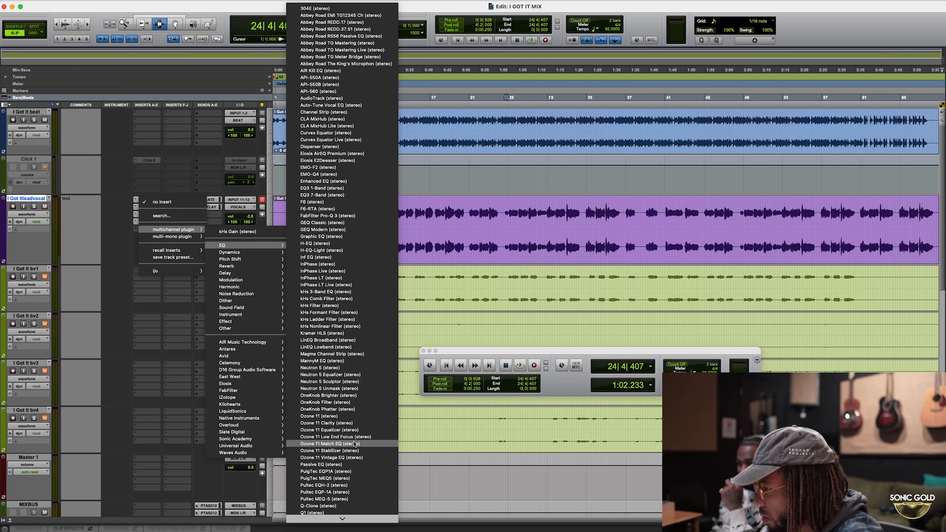
left_click(352, 492)
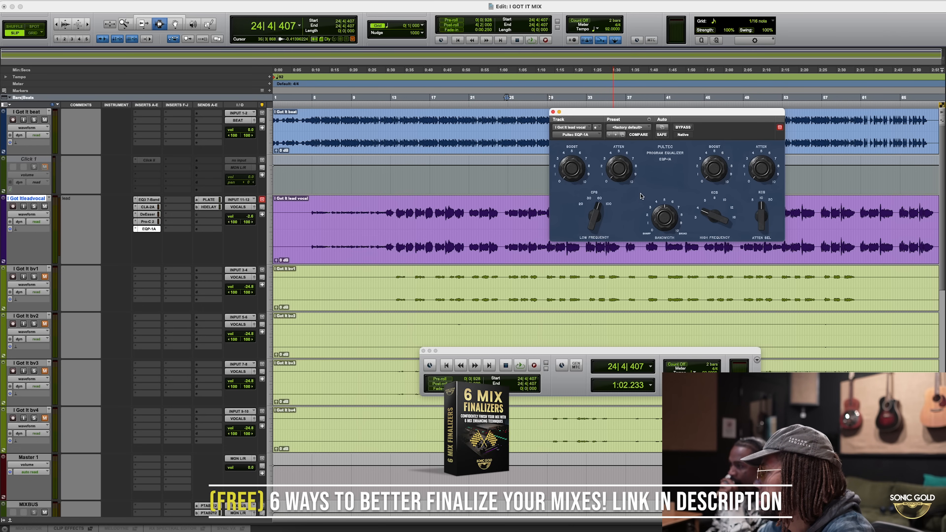
left_click(136, 230)
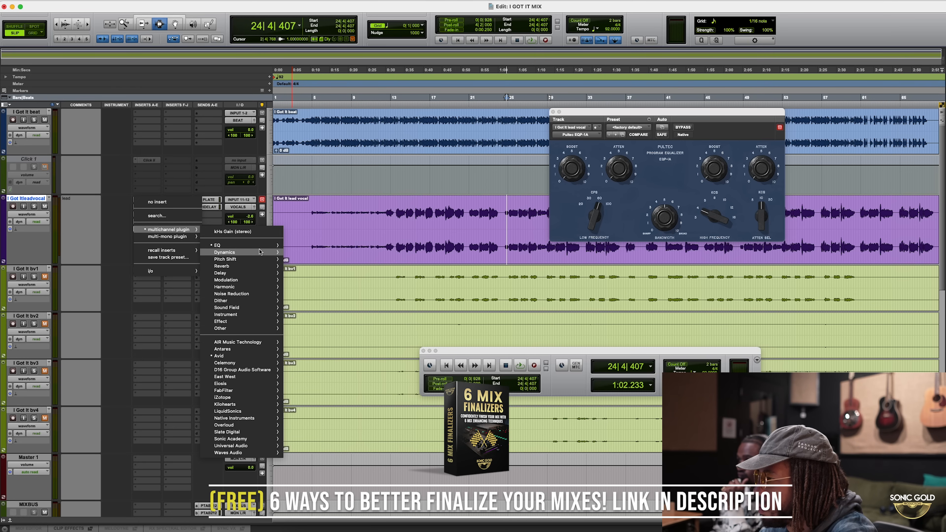
mouse_move(242, 250)
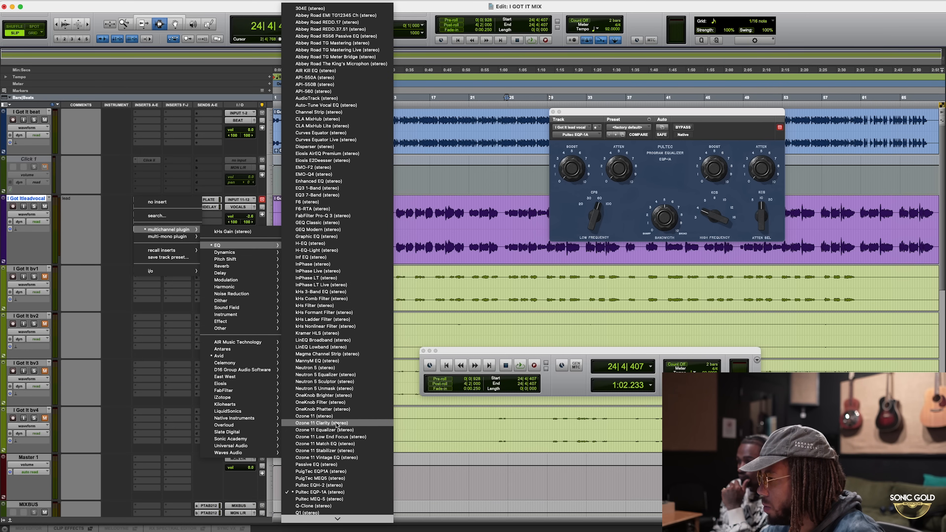
left_click(349, 471)
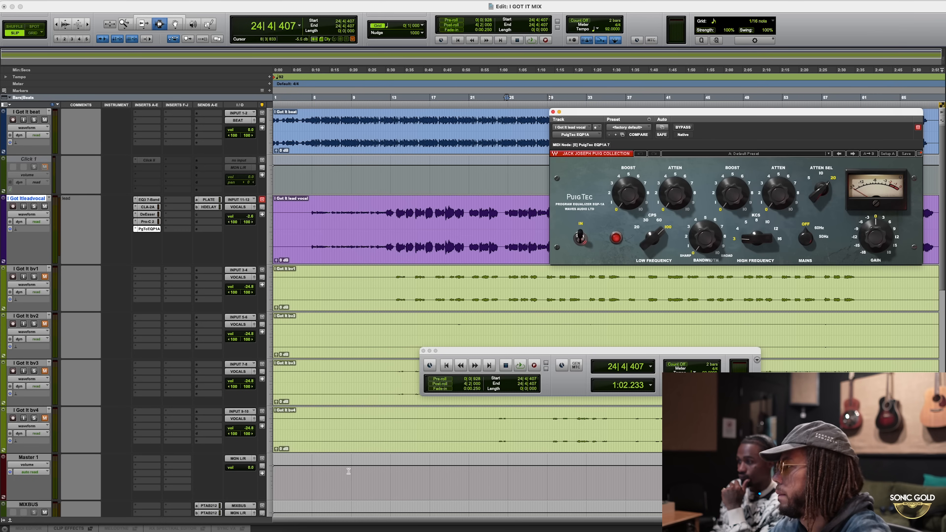
left_click_drag(651, 115, 424, 279)
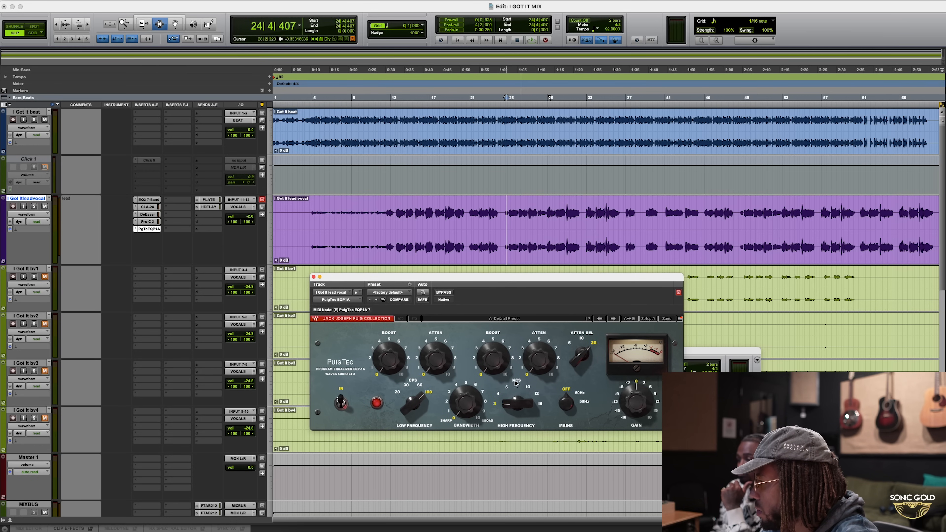
Try the low-frequency boost and the frequency selectors on the PuigTec EQP1A
left_click_drag(517, 403, 472, 371)
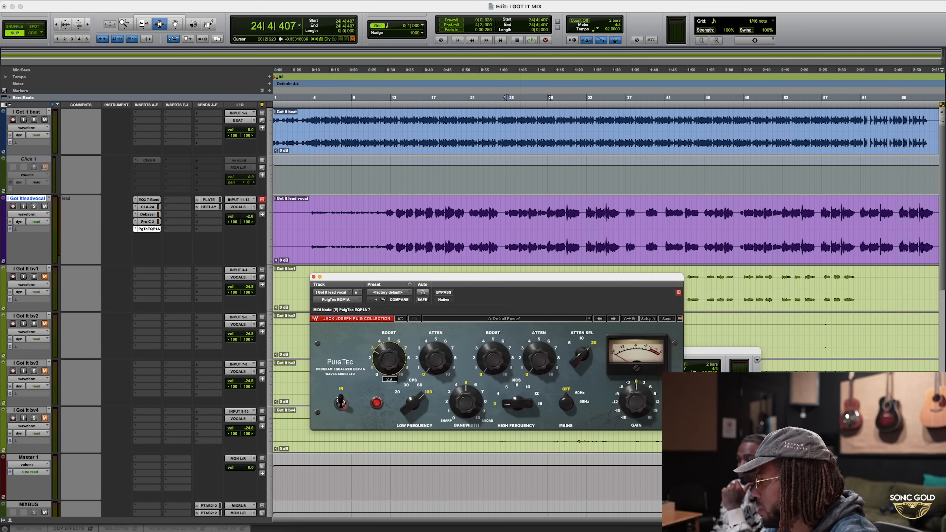
mouse_move(515, 409)
left_mouse_down()
mouse_move(515, 383)
mouse_move(514, 410)
left_mouse_up()
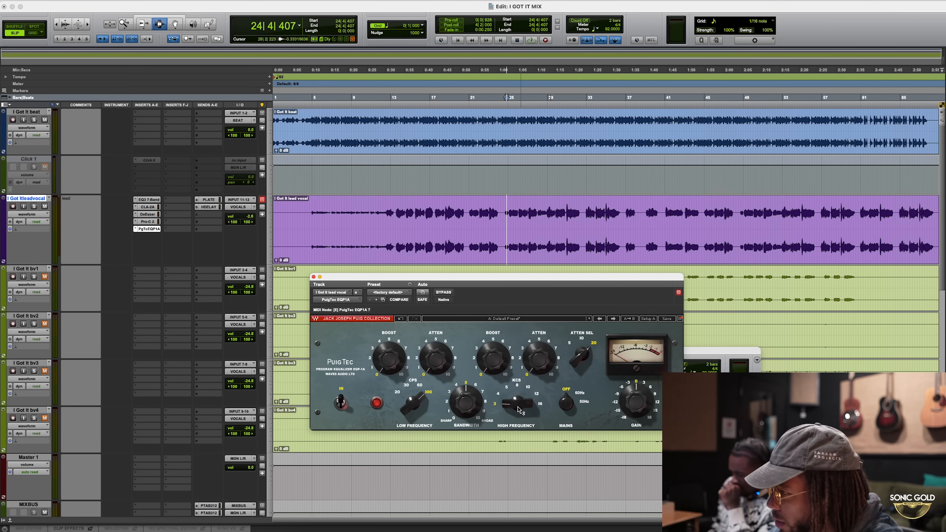
mouse_move(519, 409)
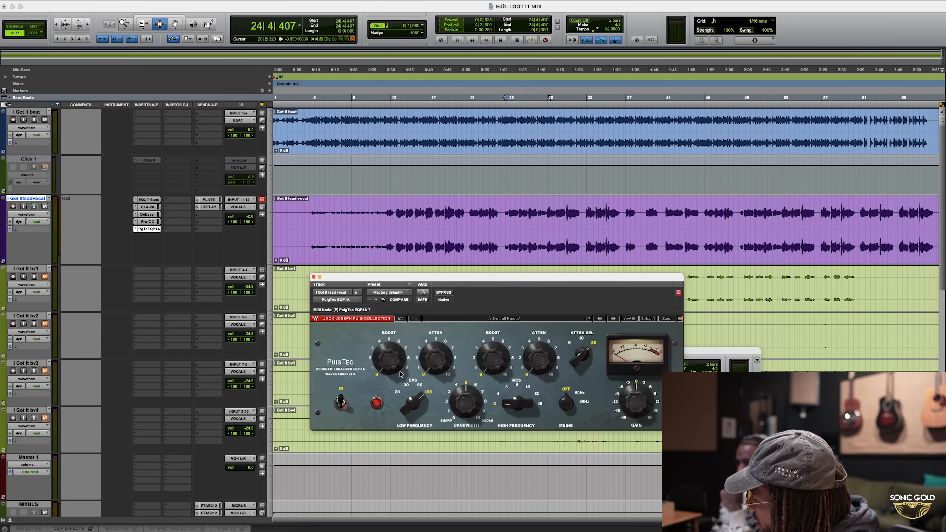
mouse_move(417, 406)
left_mouse_down()
mouse_move(416, 417)
mouse_move(418, 407)
left_mouse_up()
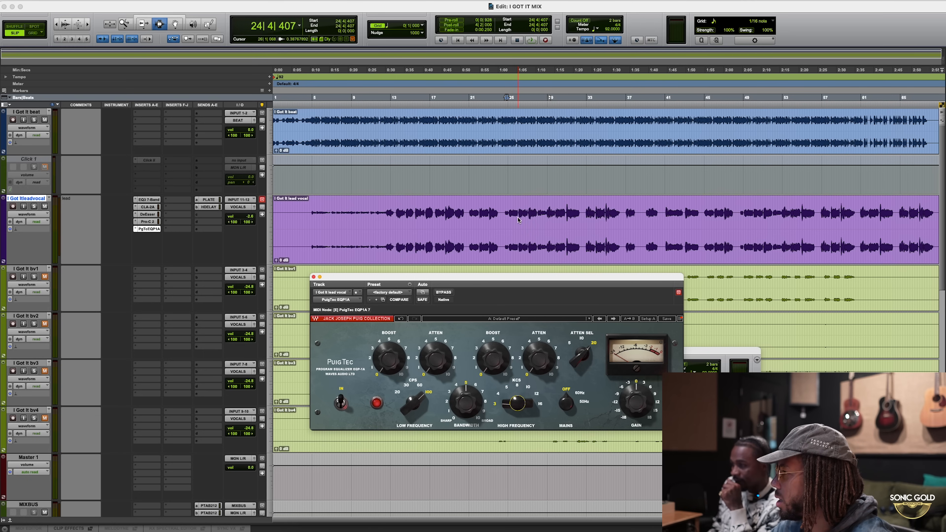
While playing from bar 25, boost the PuigTec's high band to about 5 at 10 kHz and compare against bypass
left_click(511, 216)
key("space")
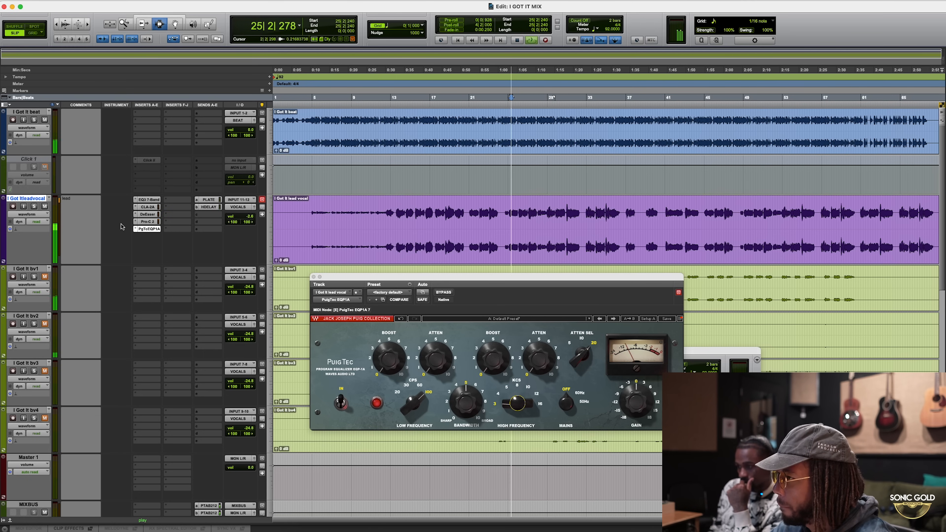
left_click_drag(483, 357, 483, 345)
left_click_drag(509, 407, 511, 389)
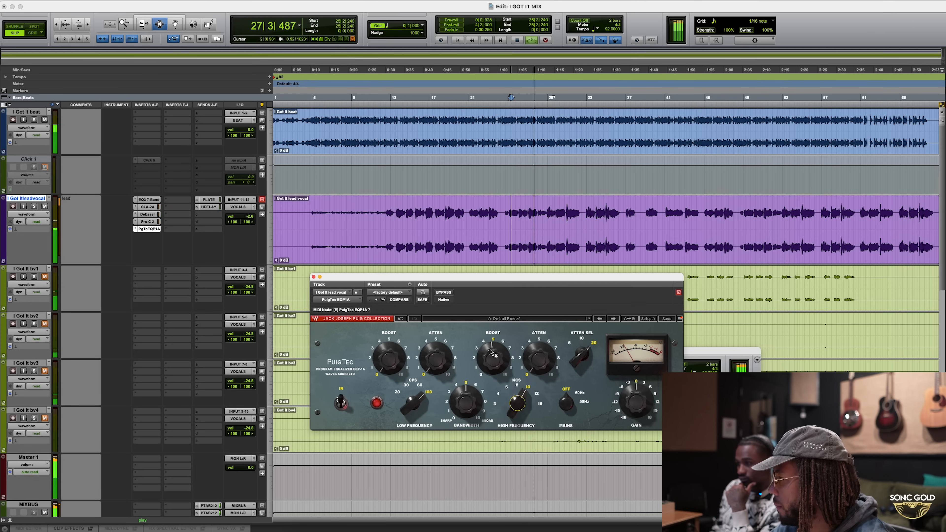
left_click(449, 293)
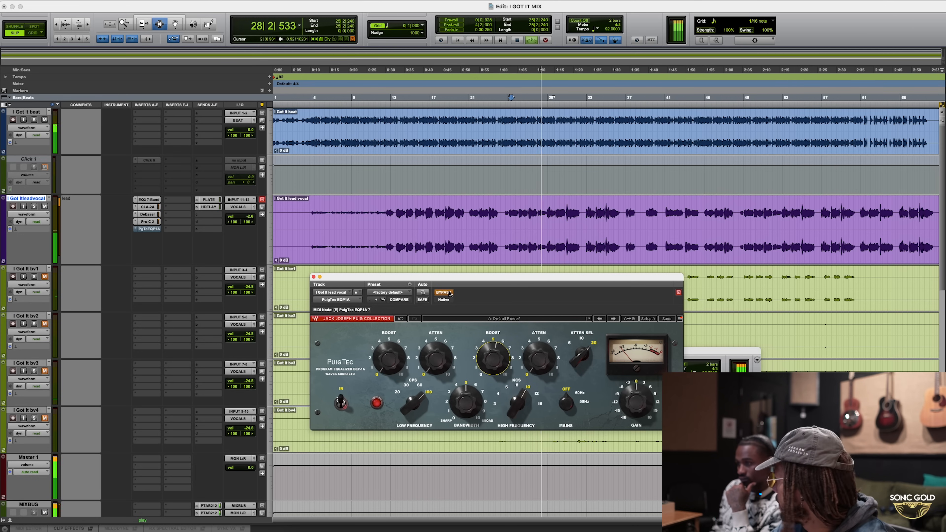
left_click(449, 293)
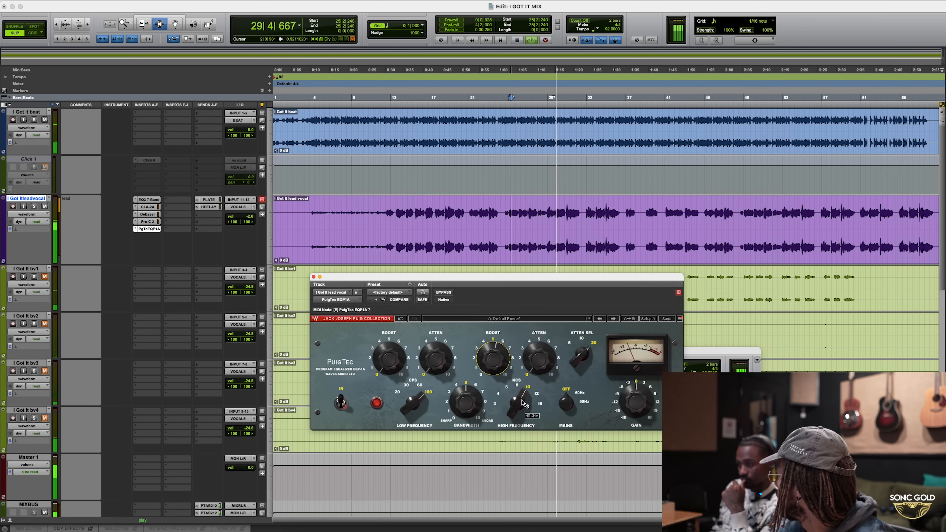
Set the PuigTec's high frequency to 12 kHz and bandwidth to about 6, comparing bypassed and active from late bar 28
left_click_drag(522, 401, 527, 398)
left_click_drag(462, 405, 462, 405)
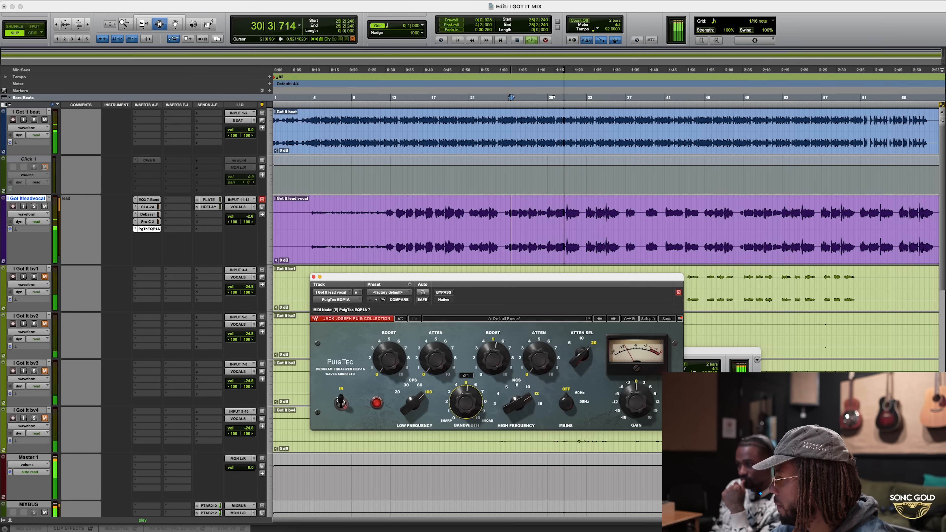
left_click(447, 293)
left_click(546, 212)
key("space")
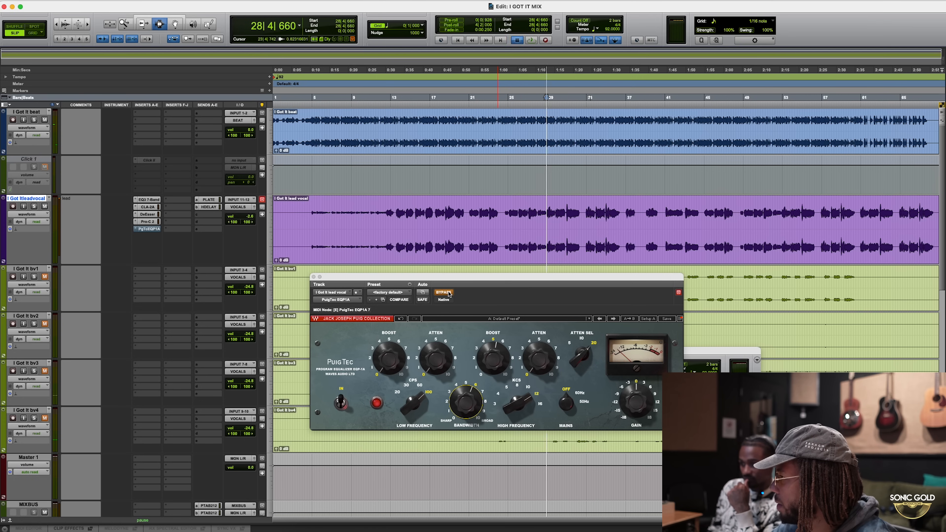
left_click(447, 294)
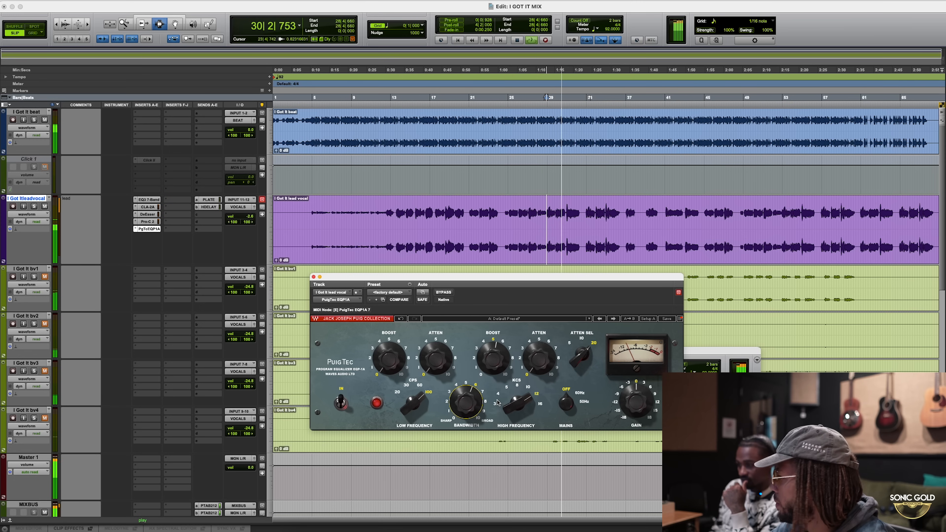
Set the PuigTec's high frequency to 16 kHz and compare the lead vocal bypassed and active during playback
left_click_drag(523, 405, 523, 395)
left_click(480, 402)
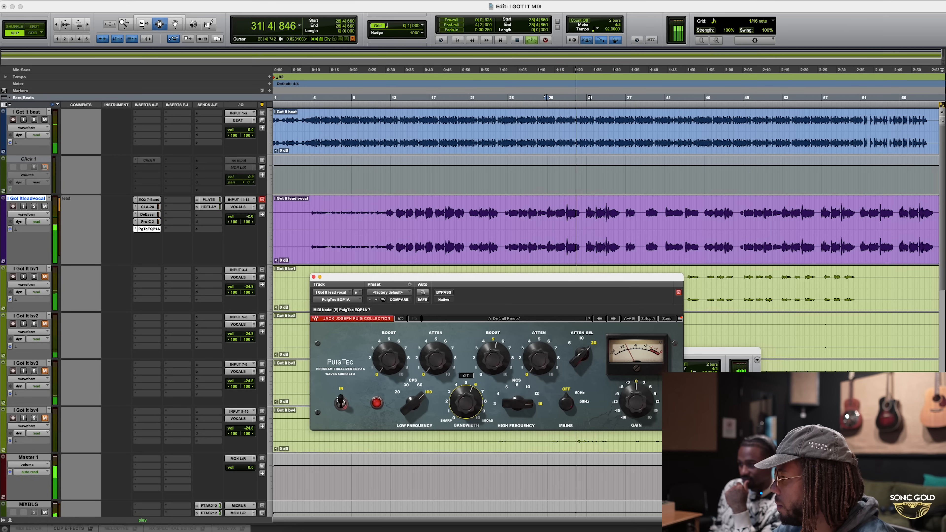
left_click(444, 292)
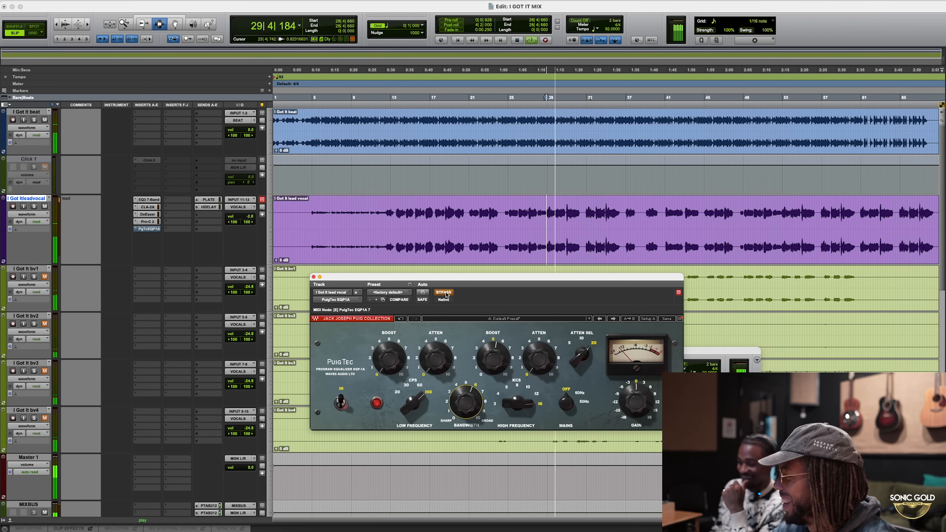
left_click(446, 294)
left_click(493, 361)
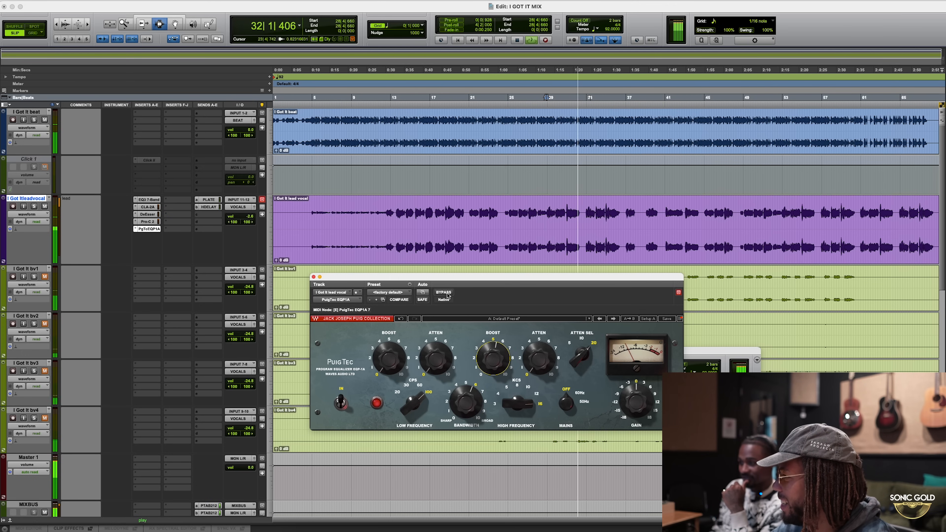
key("space")
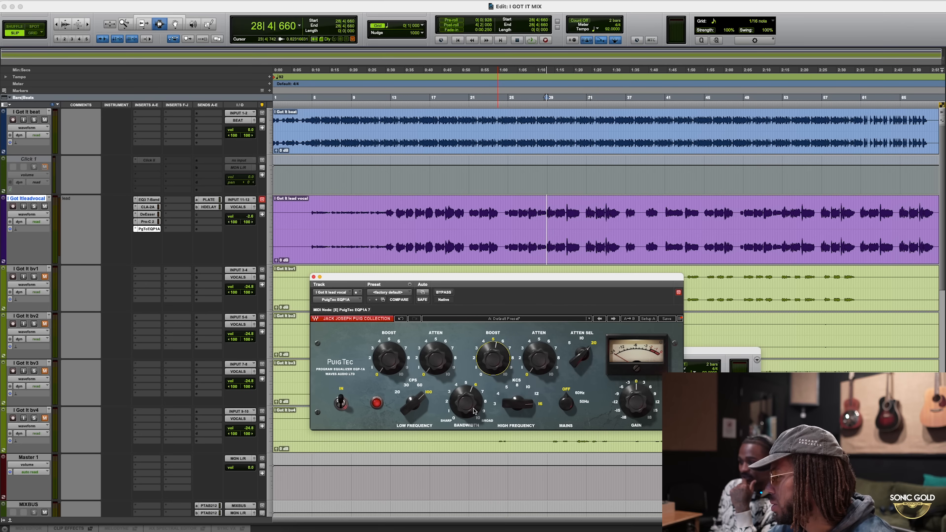
Shift the PuigTec window slightly and review its high-frequency and high-boost settings
left_click_drag(502, 280, 514, 279)
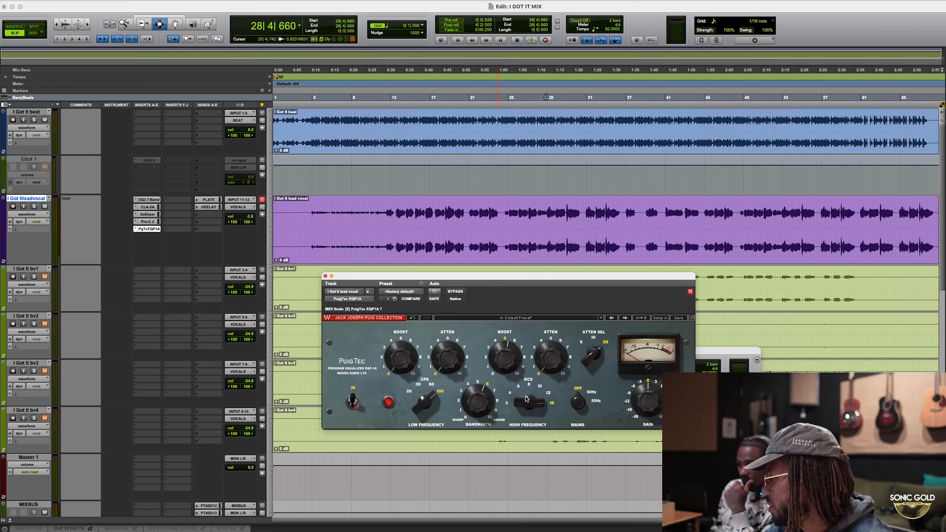
left_click_drag(528, 401, 525, 400)
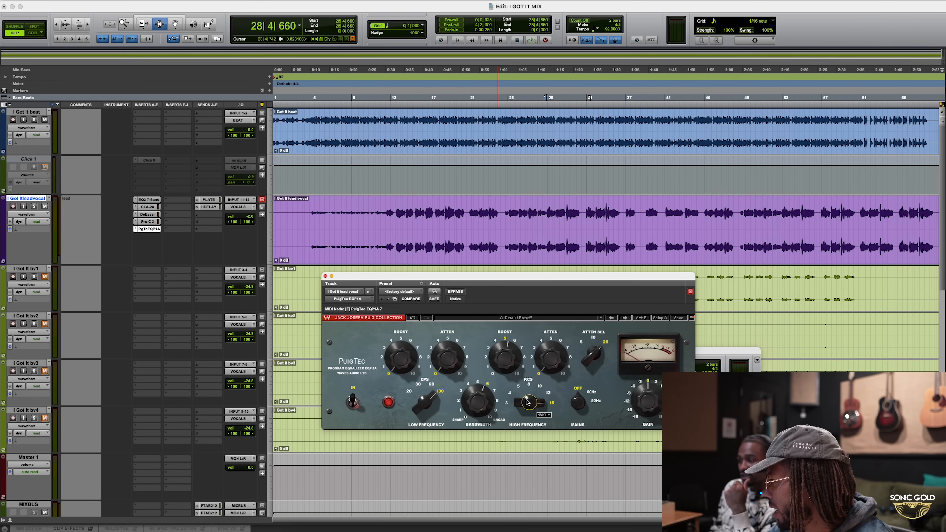
left_click_drag(507, 362, 507, 362)
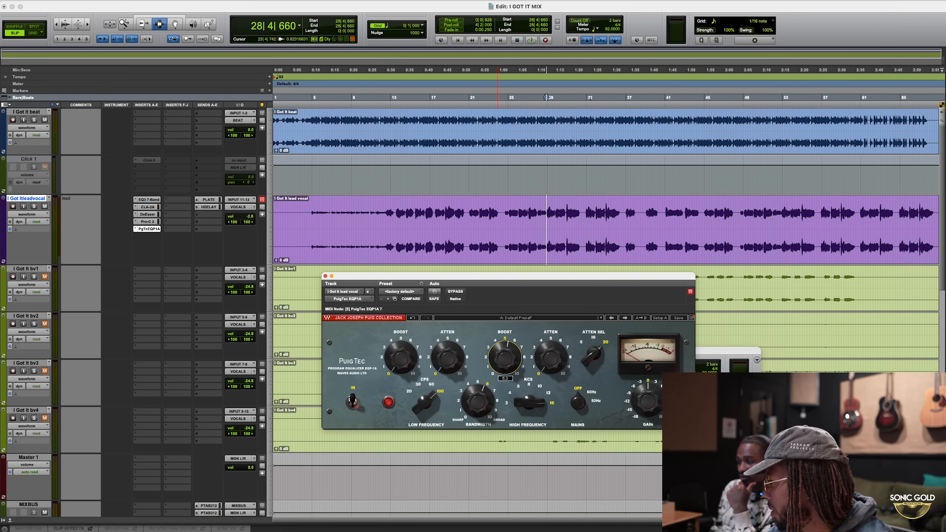
left_click_drag(529, 402, 529, 402)
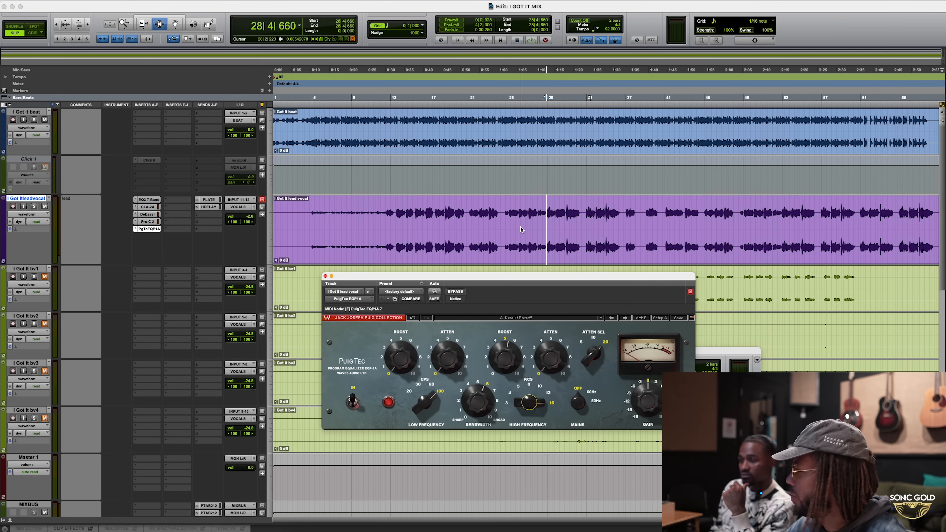
Compare the lead vocal from bar 33 with the PuigTec bypassed and active, and close its window
left_click(455, 291)
left_click(586, 215)
key("space")
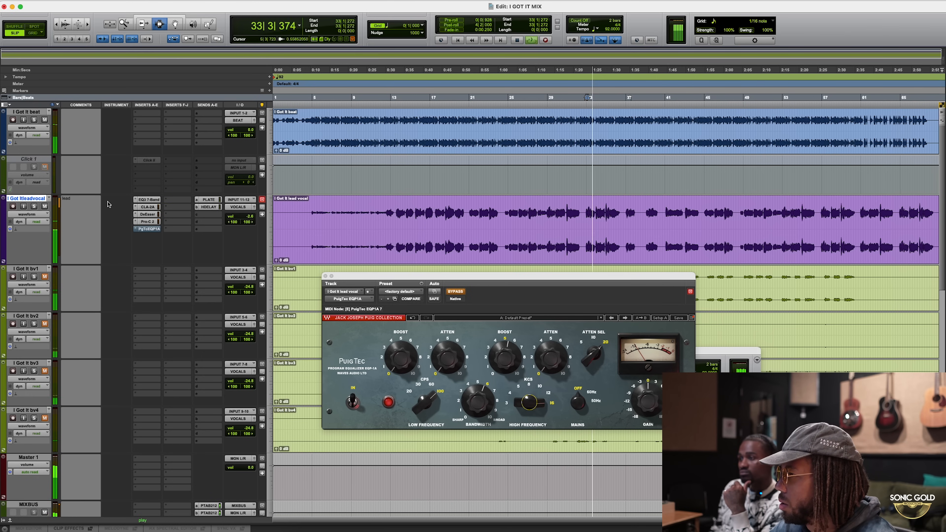
key("space")
left_click(155, 231, "super")
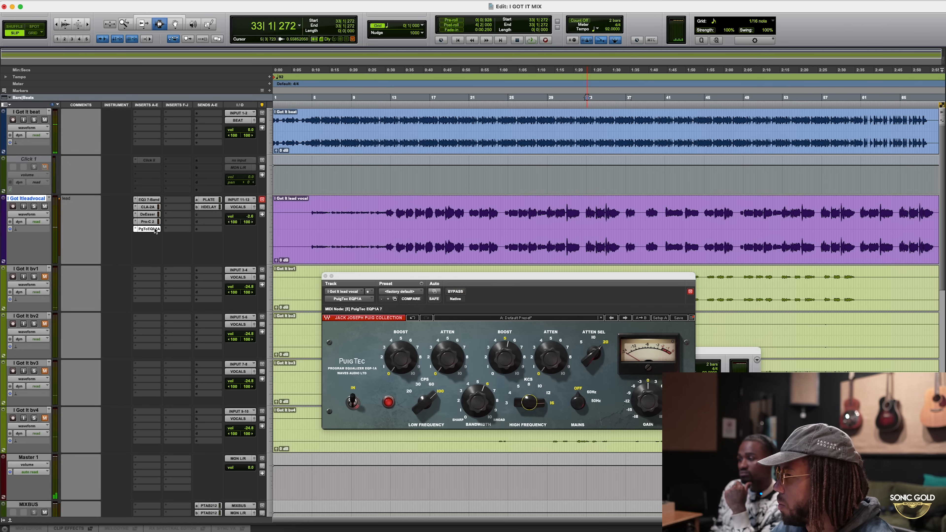
key("space")
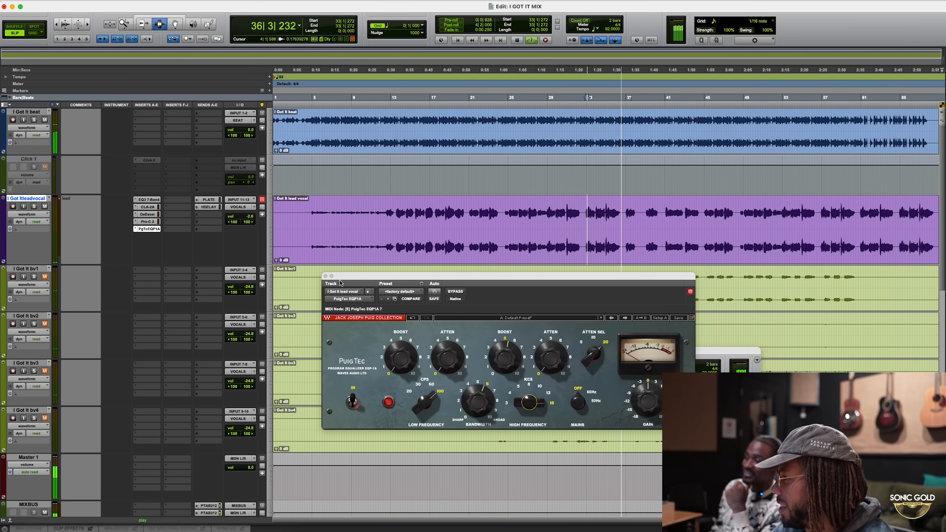
key("space")
left_click(326, 276)
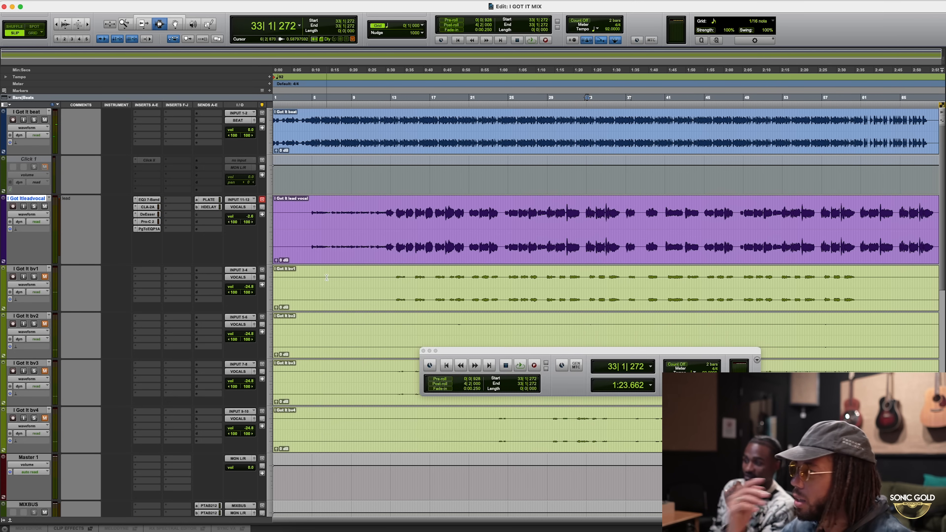
Audition the lead vocal from bar 33 with all its inserts and sends bypassed, and again with them active
key("shift+a")
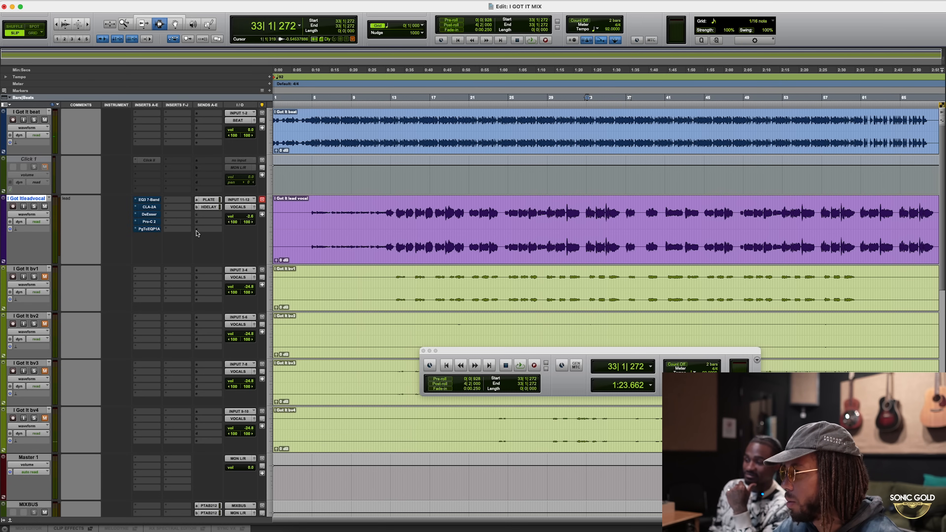
left_click(215, 200, "super")
left_click(215, 207, "super")
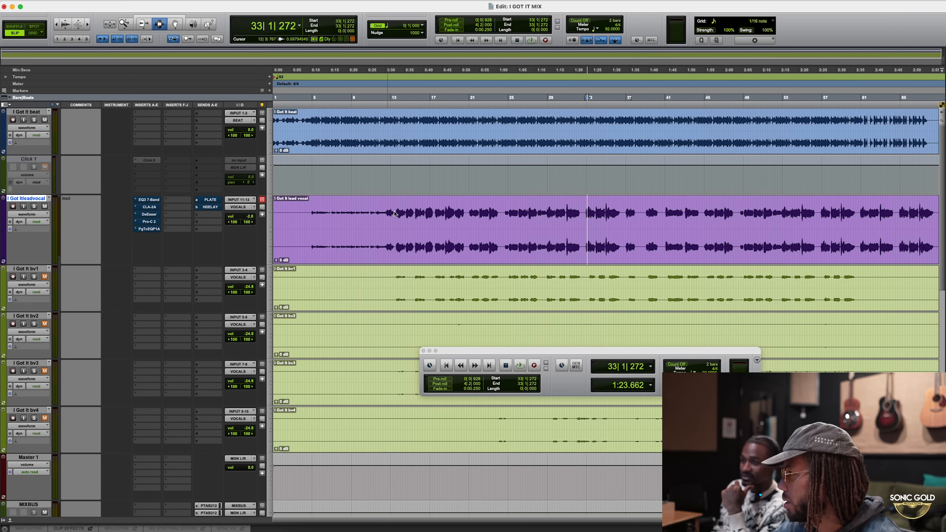
key("space")
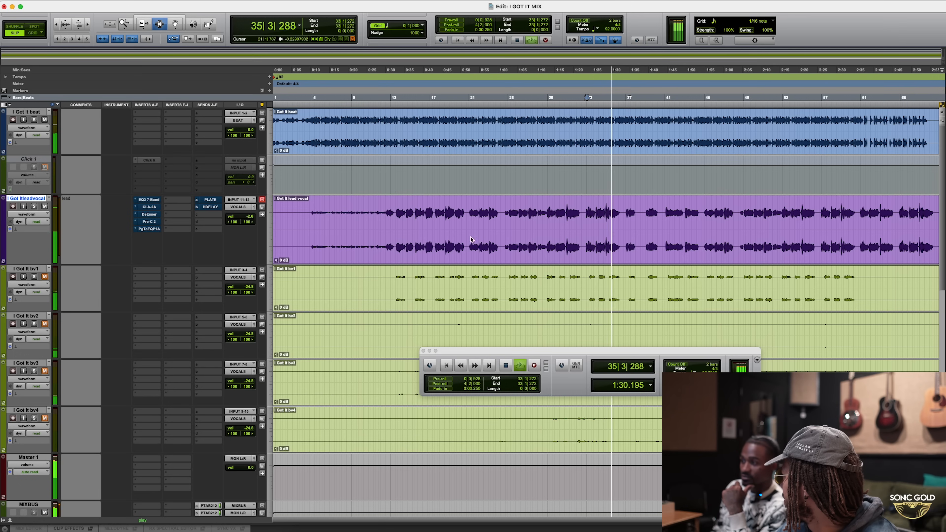
key("space")
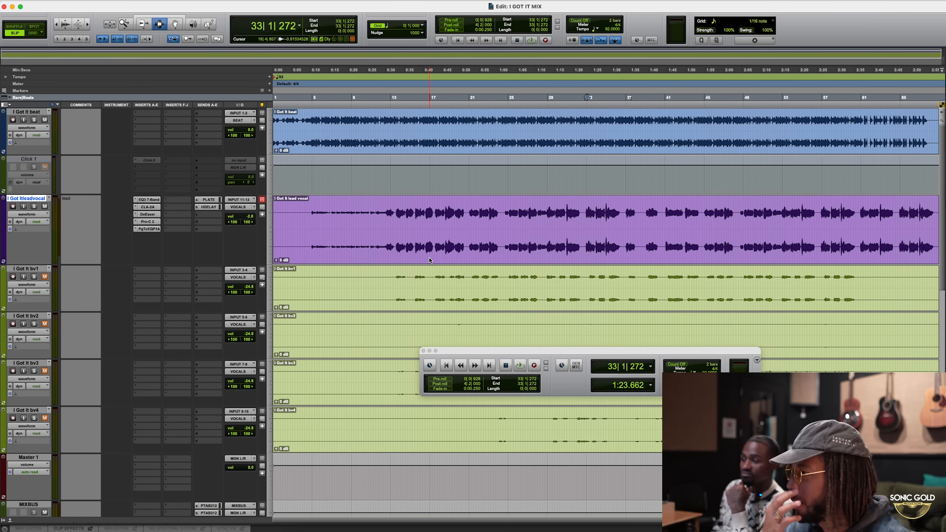
key("space")
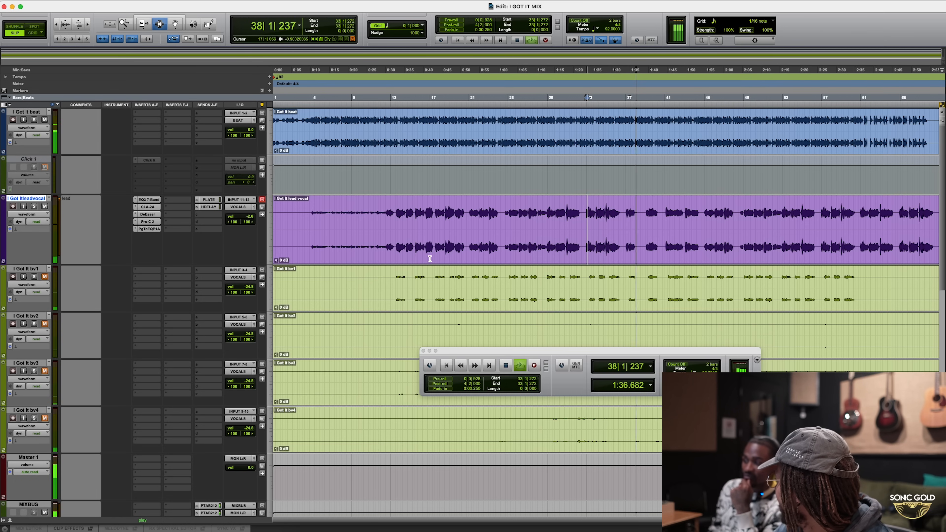
key("space")
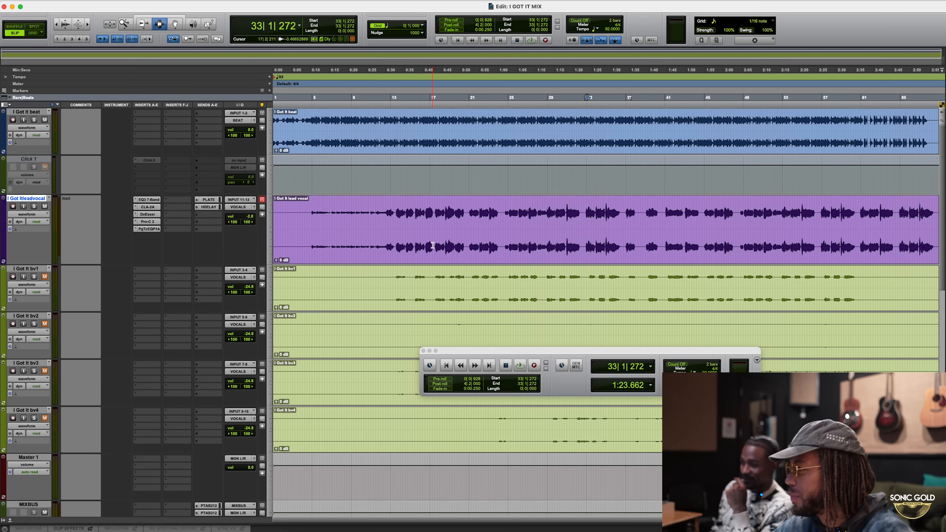
Close the floating transport window and zoom the timeline out until the whole song fits in view
left_click(422, 351)
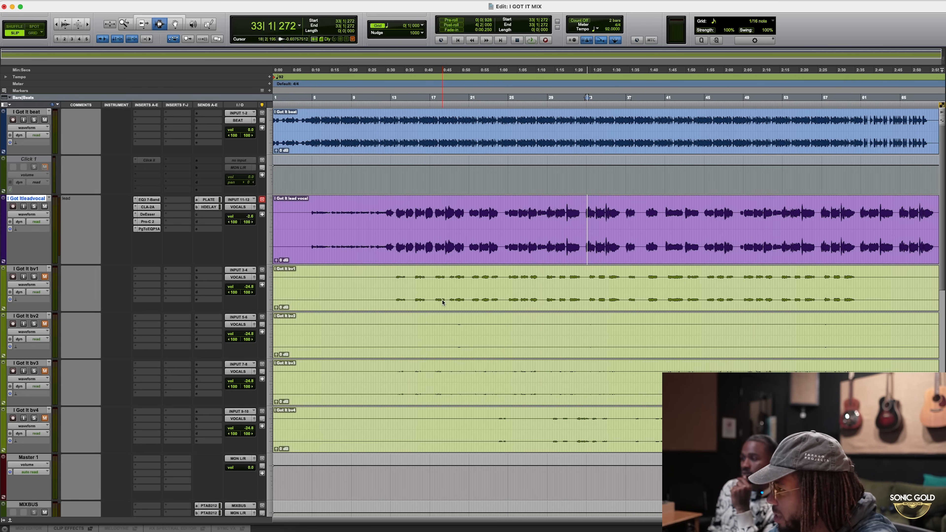
left_click_drag(397, 227, 512, 225)
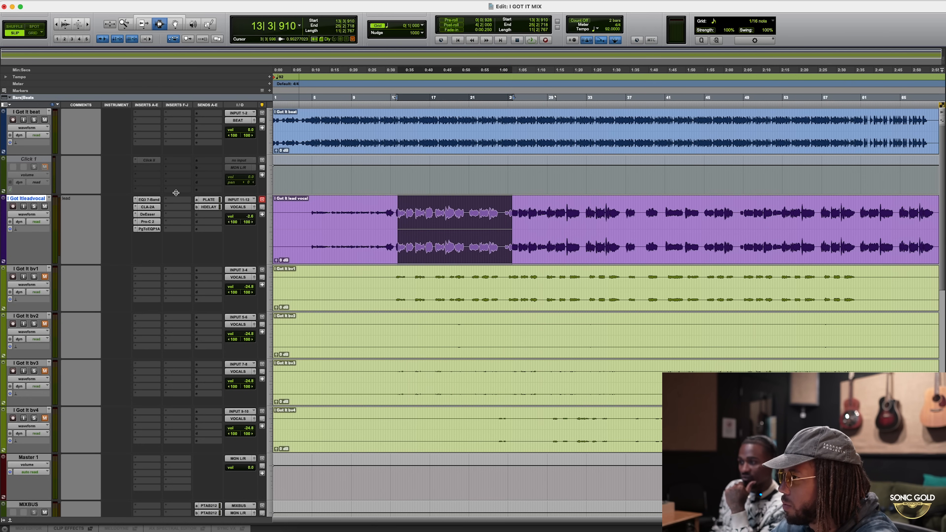
left_click(38, 115)
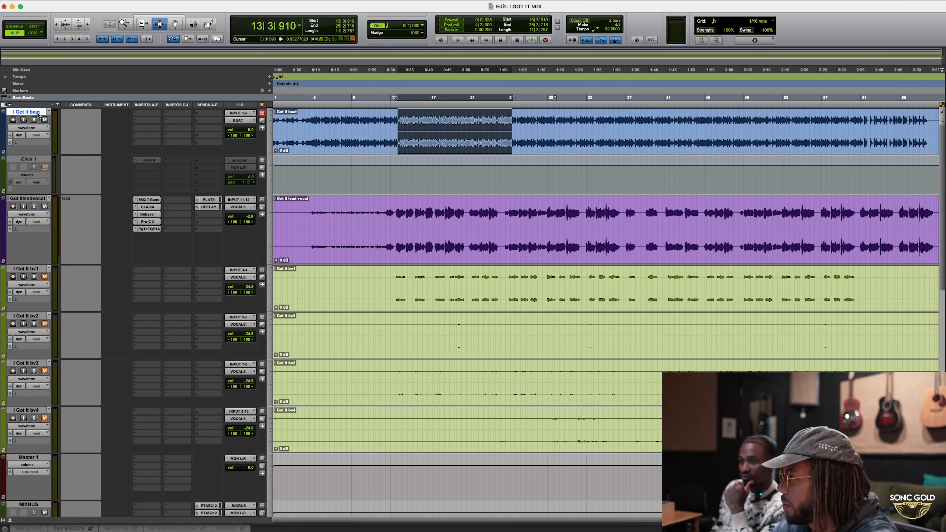
left_click(427, 221)
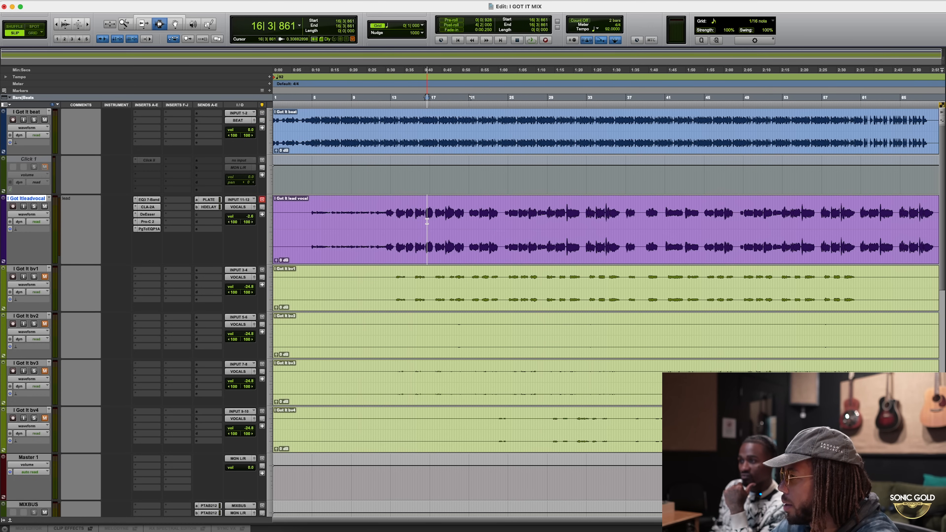
left_click_drag(395, 216, 551, 211)
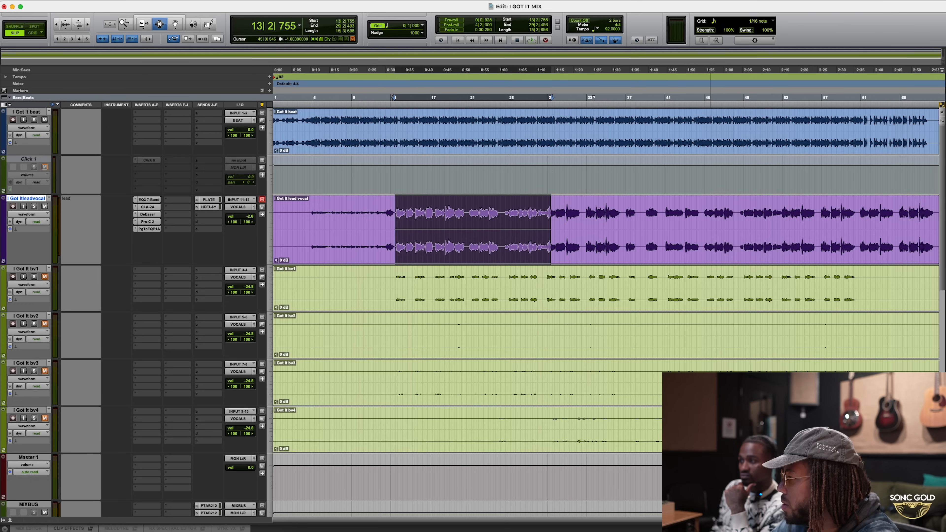
key("super+bracketleft")
key("super+bracketleft")
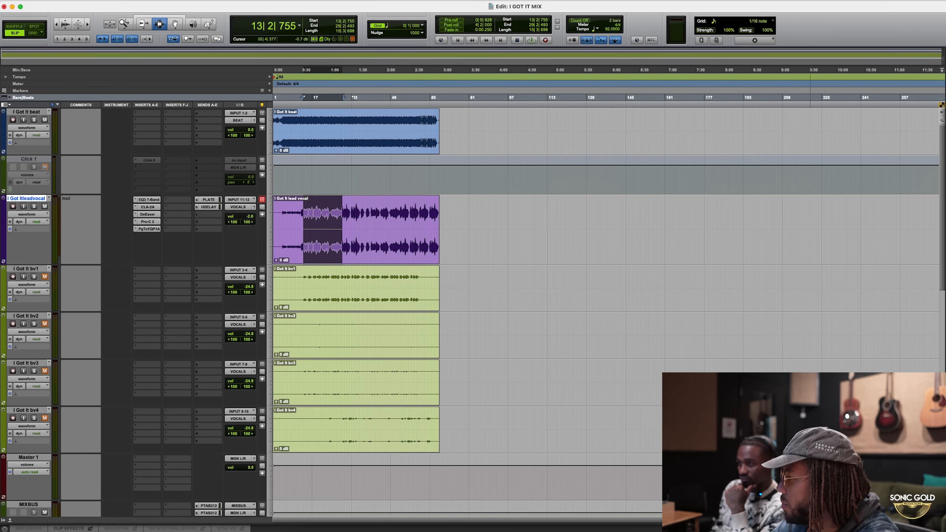
key("super+bracketright")
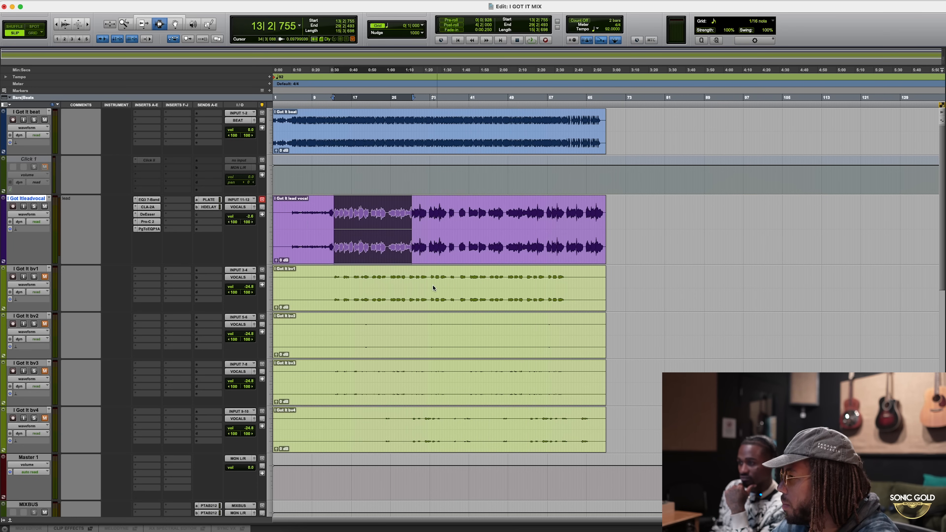
left_click_drag(352, 283, 522, 335)
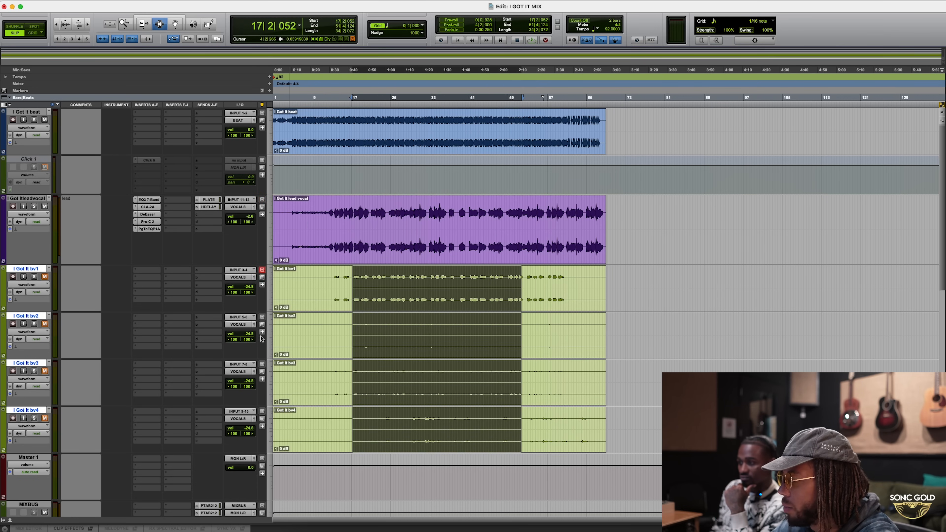
left_click(364, 234)
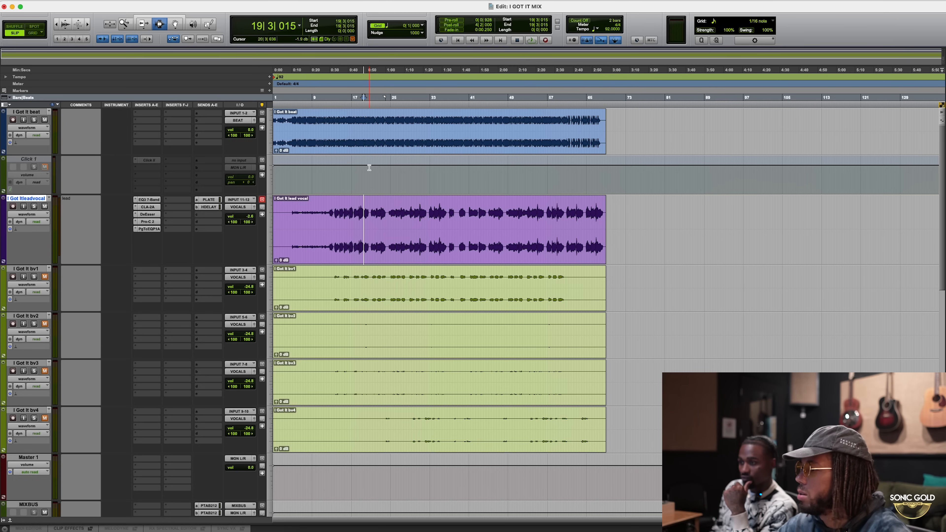
scroll(221, 264, "down", 4)
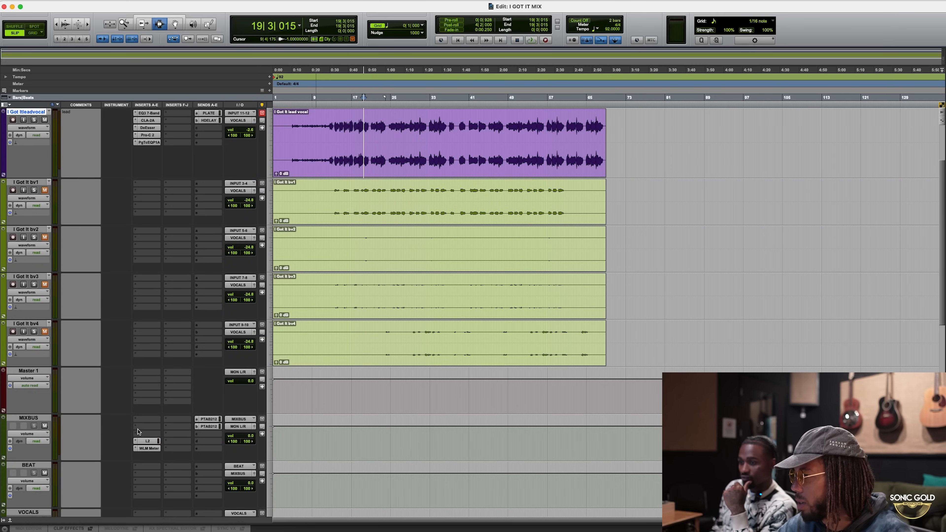
scroll(190, 434, "up", 4)
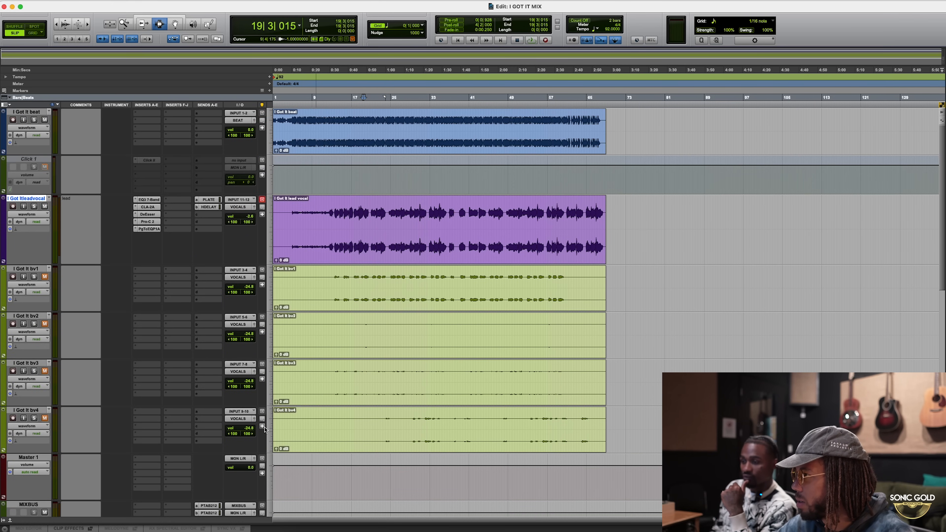
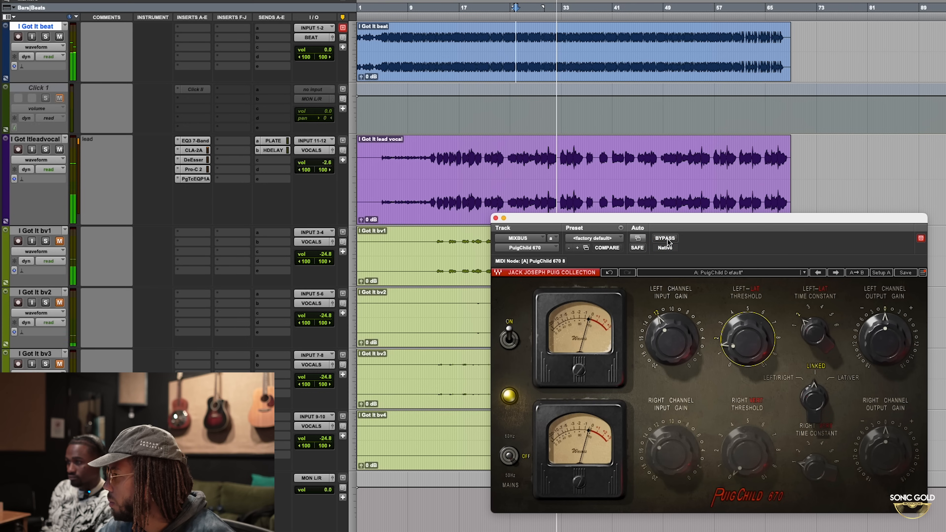
Lower the PuigChild 670's left threshold on the MIXBUS, set its output gain to -0.7 dB, and compare against bypass
left_click_drag(752, 338, 752, 345)
left_click(676, 239)
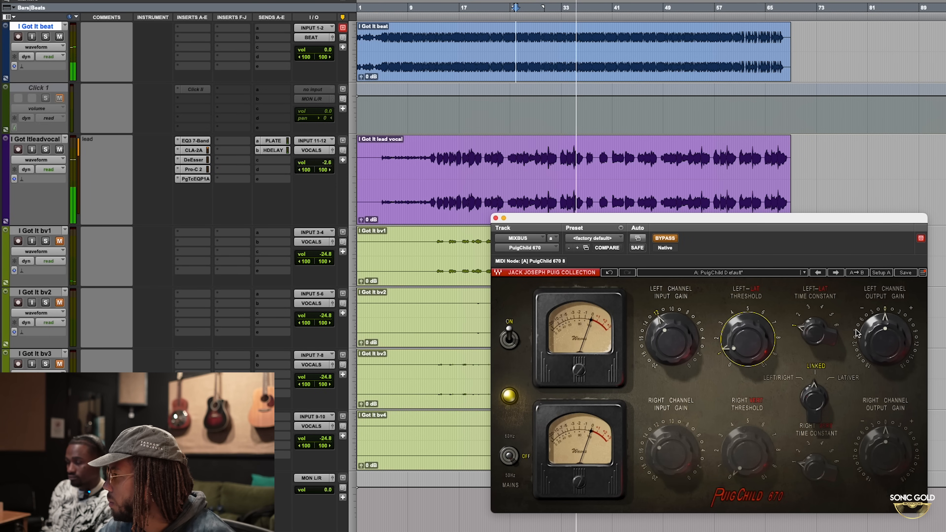
left_click_drag(856, 331, 856, 334)
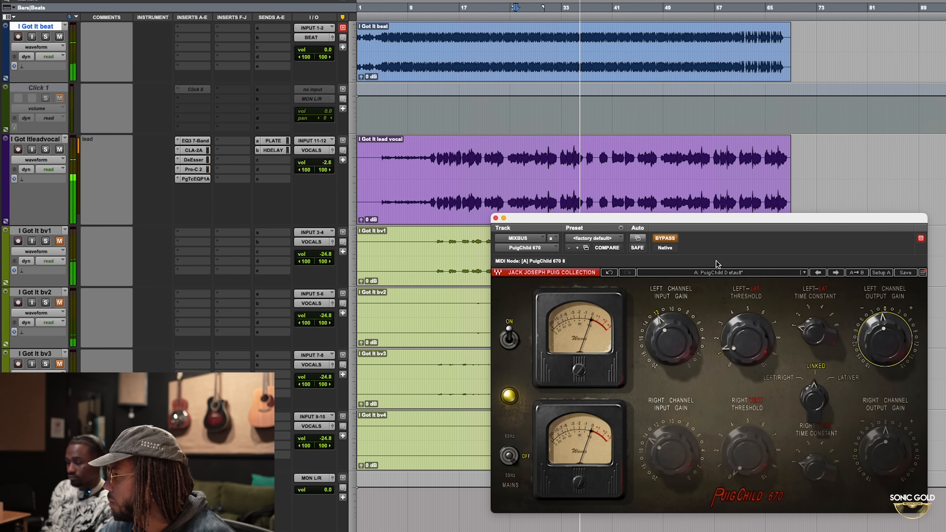
left_click(664, 238)
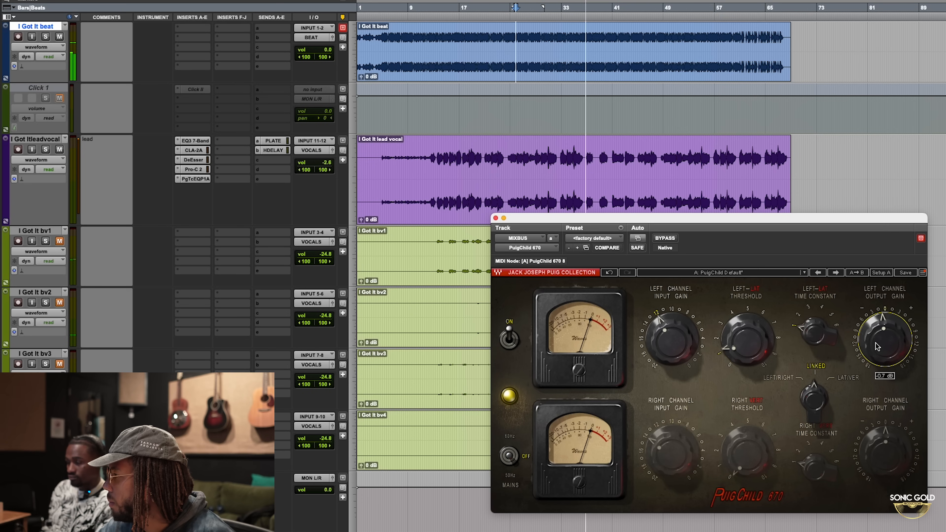
left_click(665, 239)
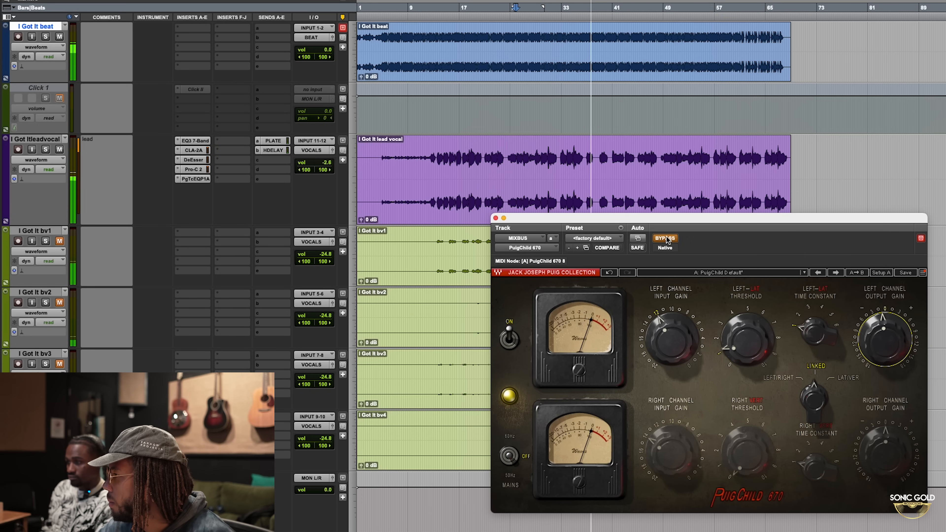
left_click(665, 239)
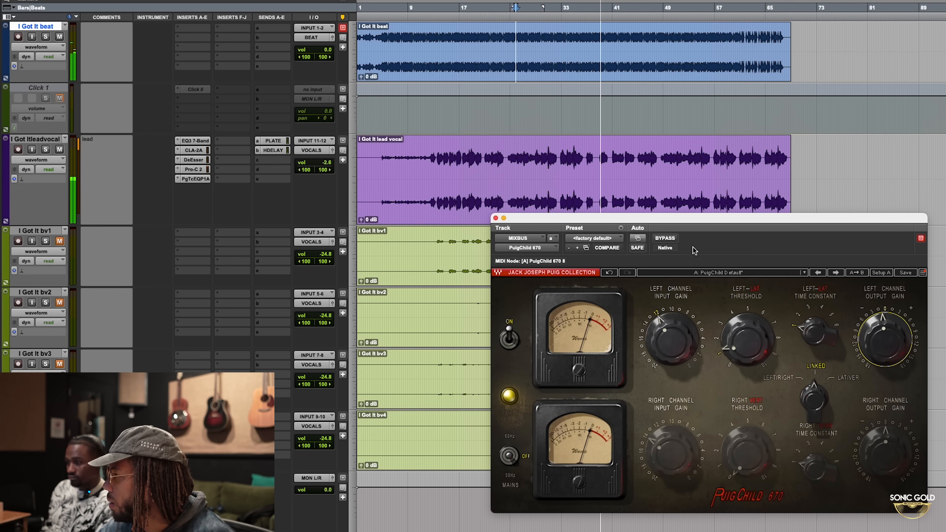
Compare the mix with the MIXBUS PuigChild 670 bypassed and active, and move its window clear of the tracks
left_click(664, 238)
left_click(664, 239)
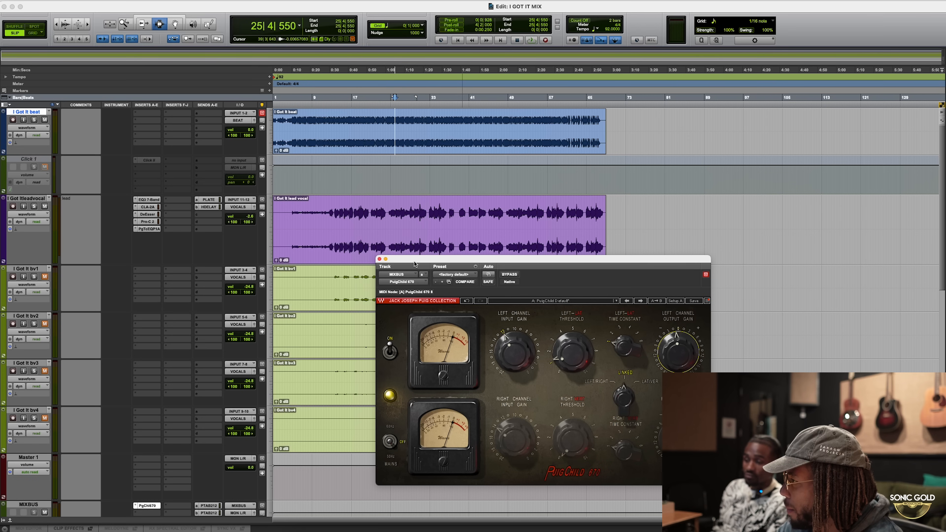
left_click_drag(415, 264, 652, 214)
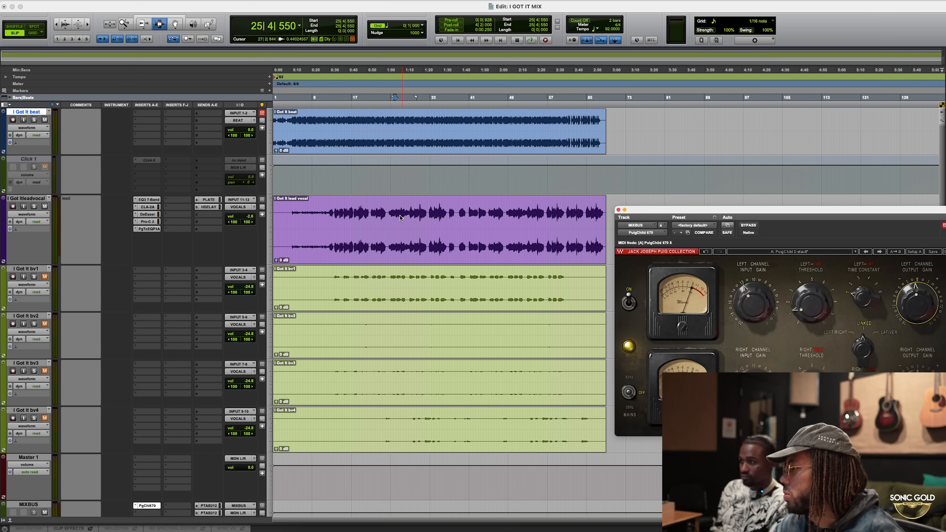
Audition the mix from bar 17 with the PuigChild 670 bypassed, and again from the same spot with it active
left_click(353, 213)
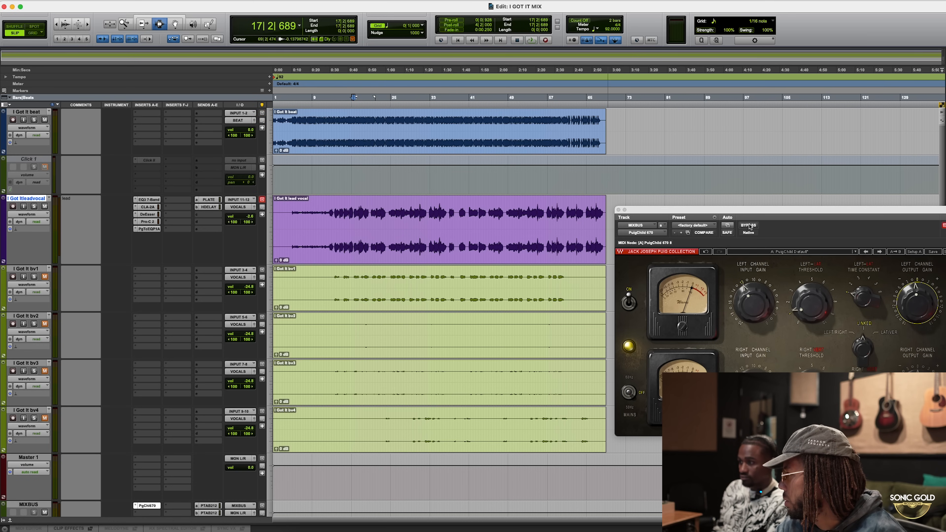
left_click(749, 225)
key("space")
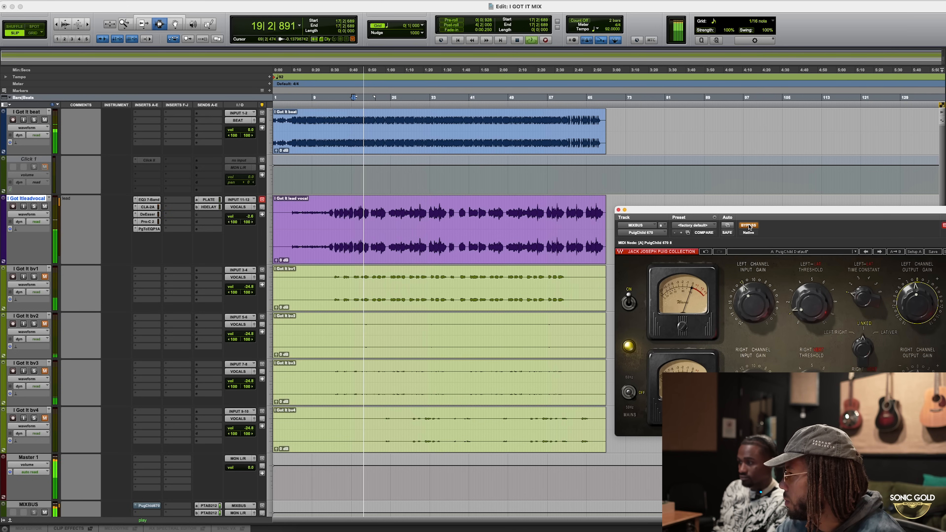
key("space")
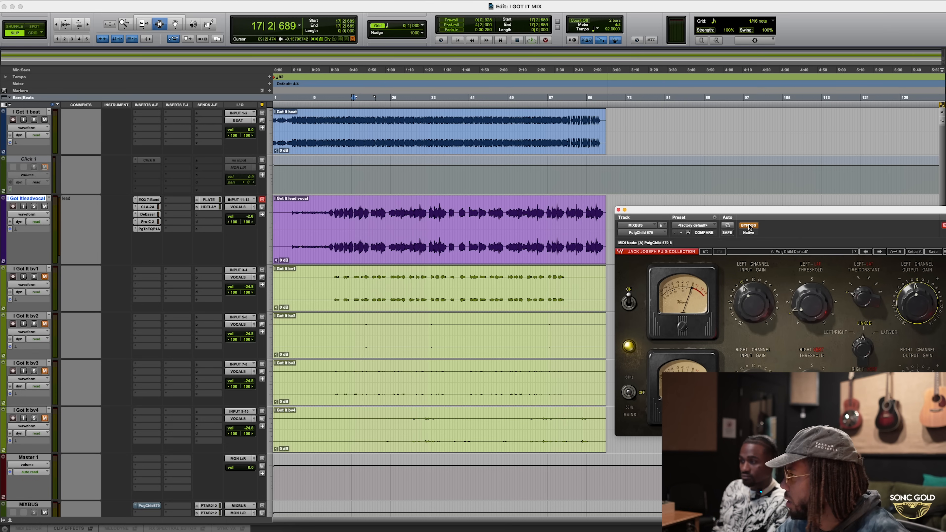
left_click(748, 225)
key("space")
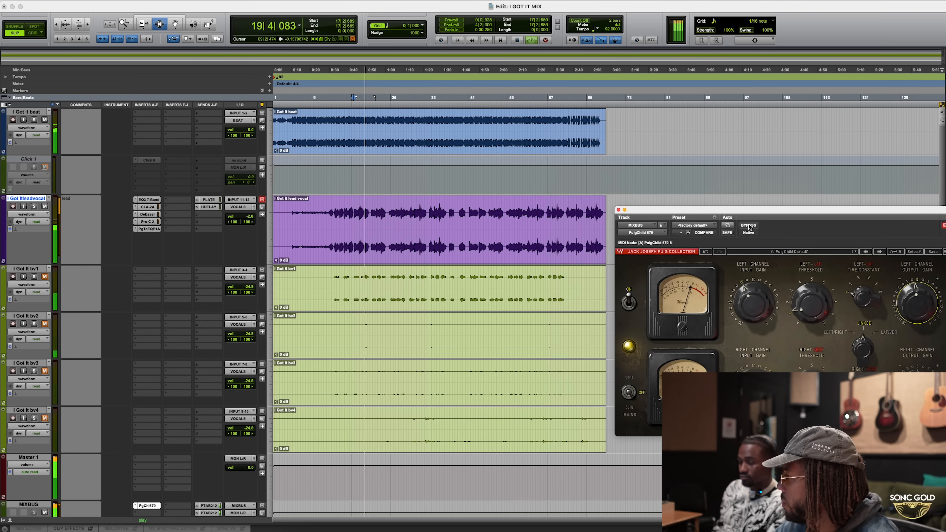
left_click(818, 300)
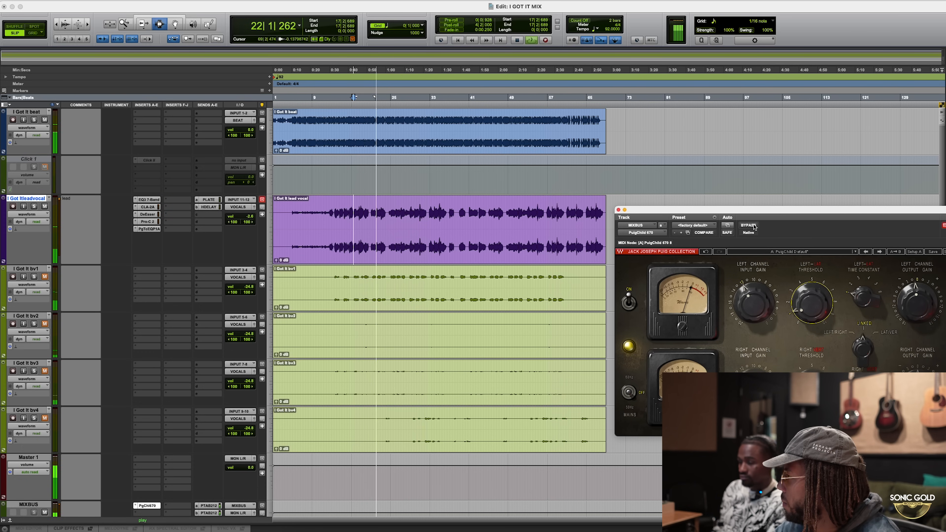
key("space")
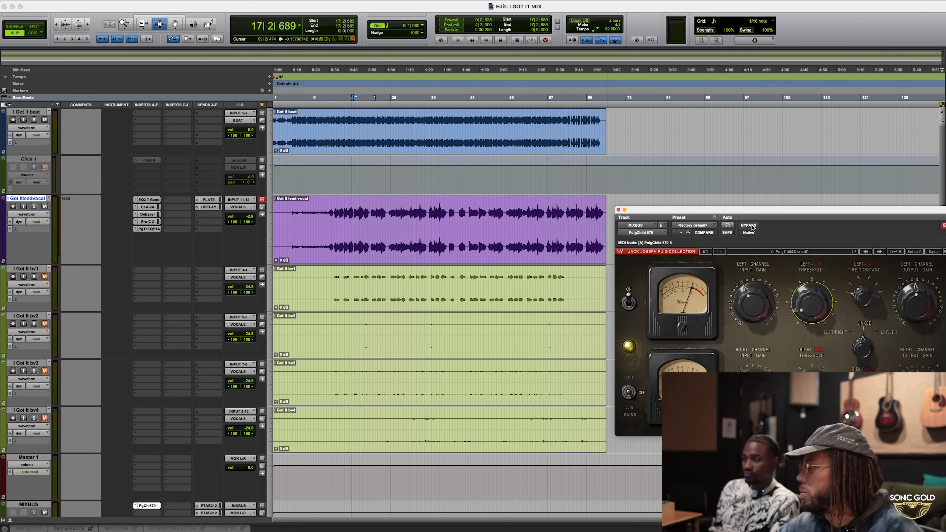
Play the mix from bar 17 with the PuigChild 670 bypassed and re-enable it during playback to hear the difference
left_click(748, 225)
key("space")
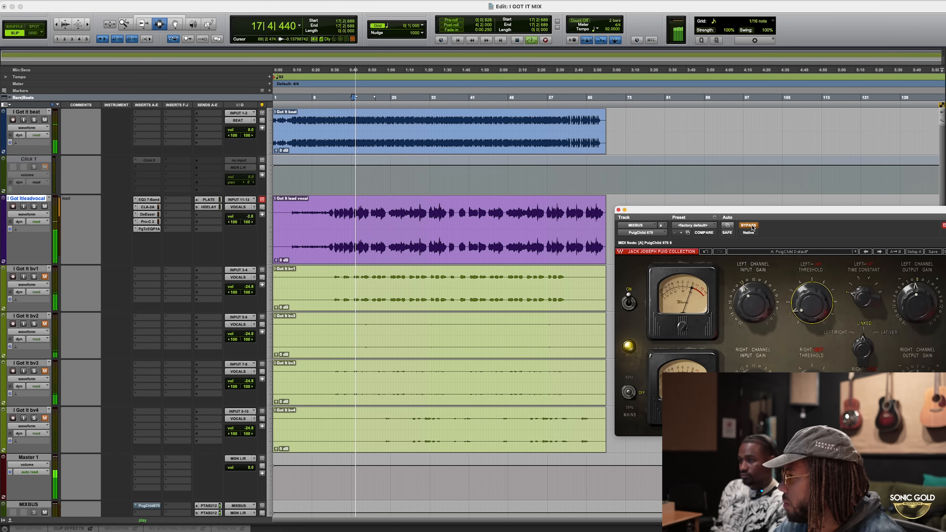
left_click(751, 226)
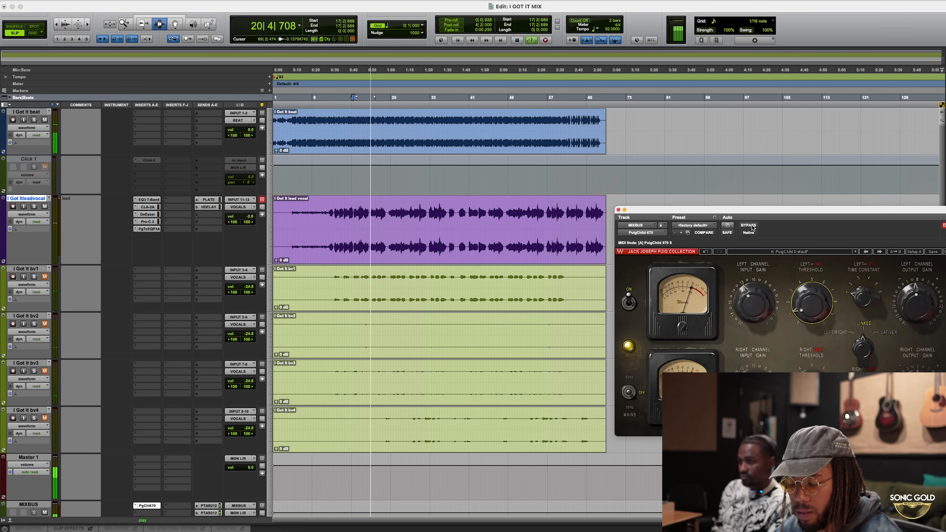
key("space")
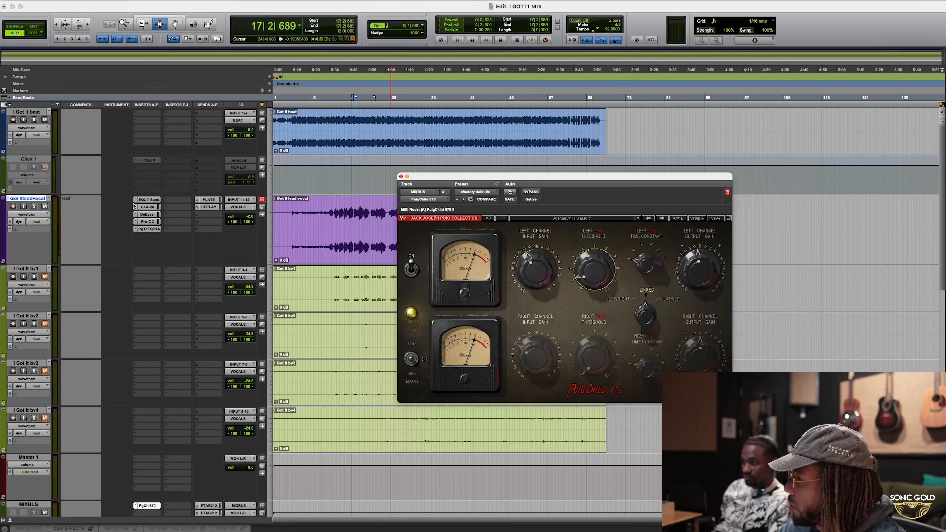
Review the lead vocal's CLA-2A and the MIXBUS PuigChild 670, and close the plugin window
left_click(148, 207)
scroll(235, 231, "down", 3)
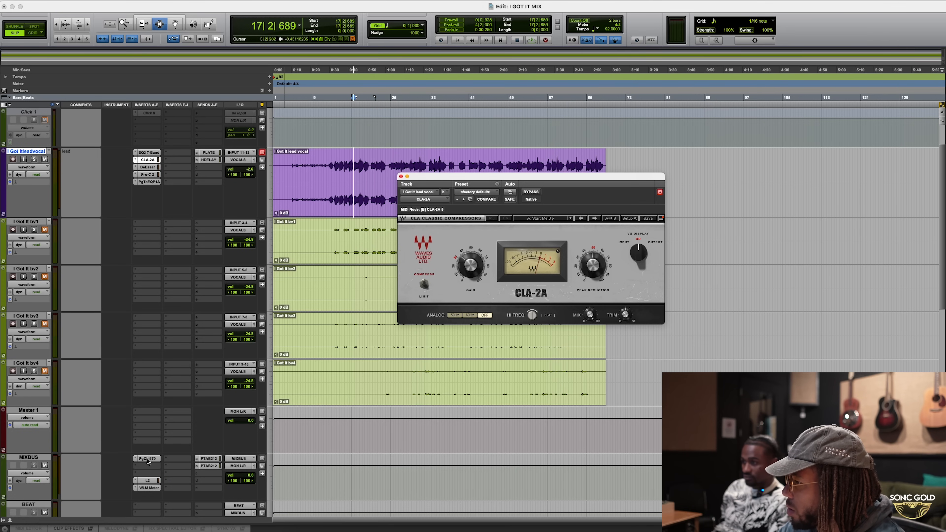
left_click(148, 459)
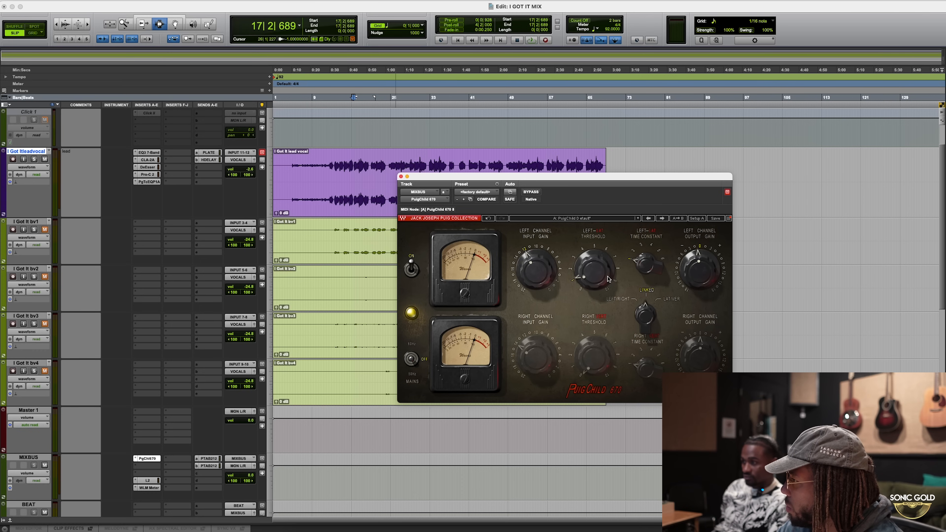
left_click(608, 279)
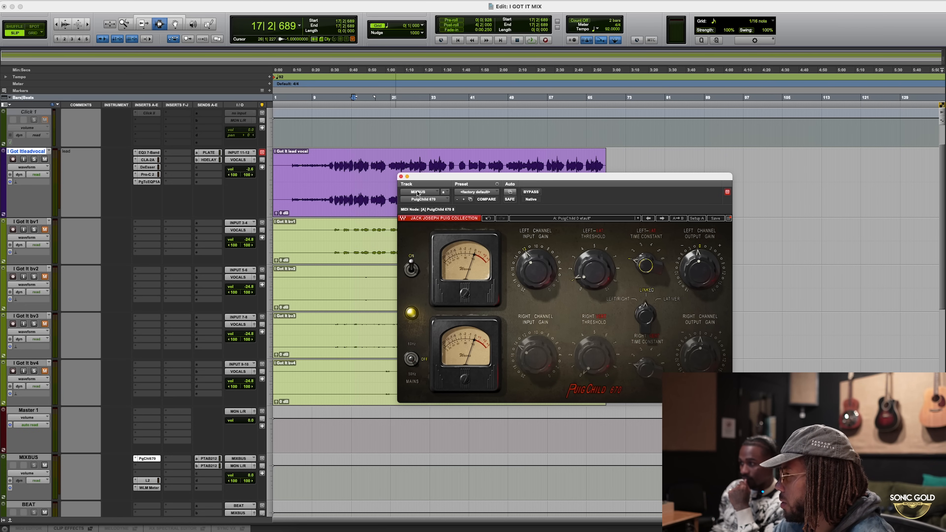
left_click(401, 177)
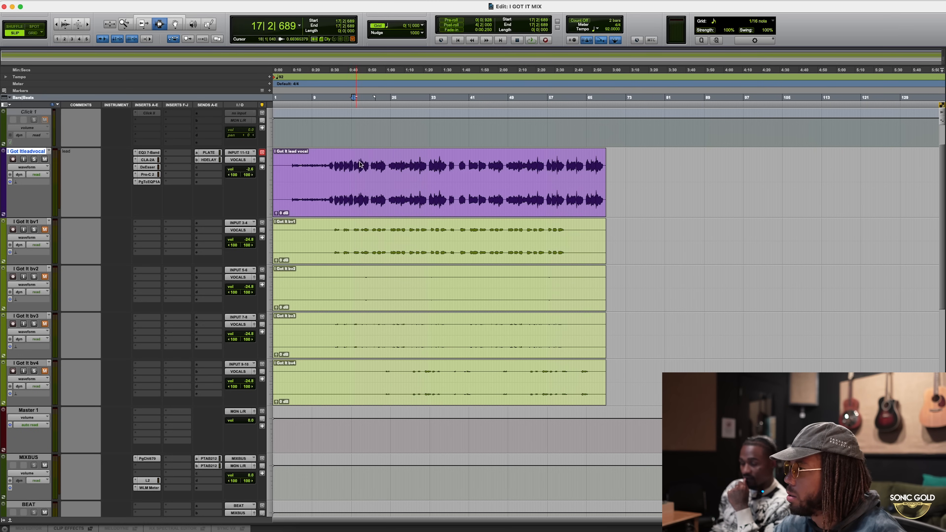
Audition the full mix briefly from bar 49 and then from bar 44
left_click(508, 167)
scroll(512, 175, "up", 2)
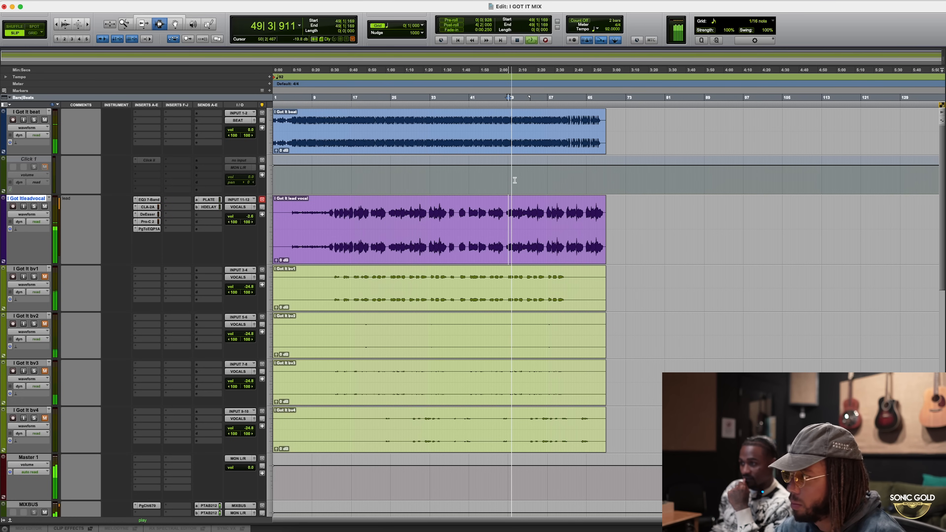
key("space")
left_click(487, 211)
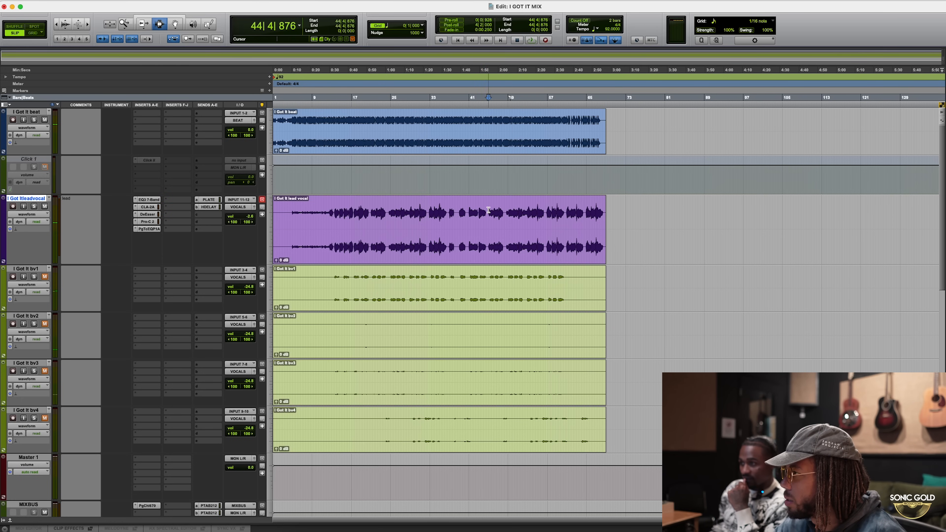
key("space")
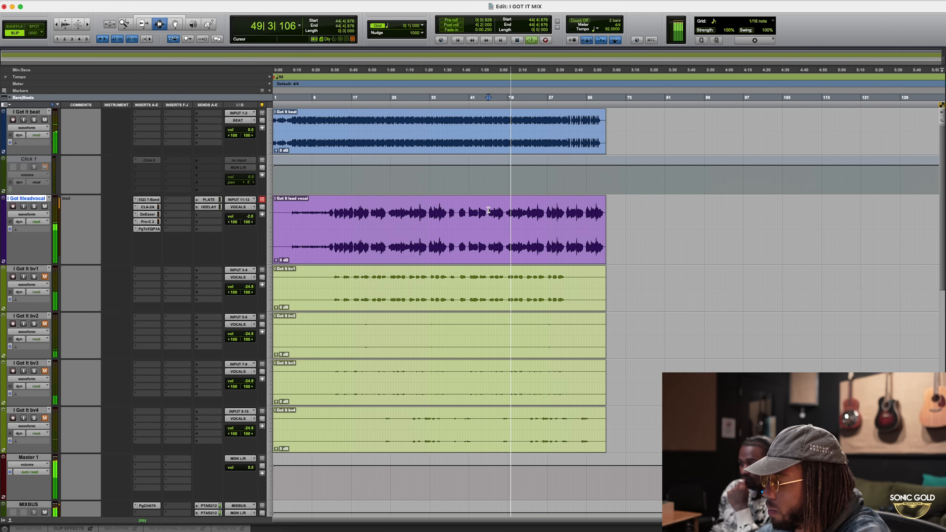
key("space")
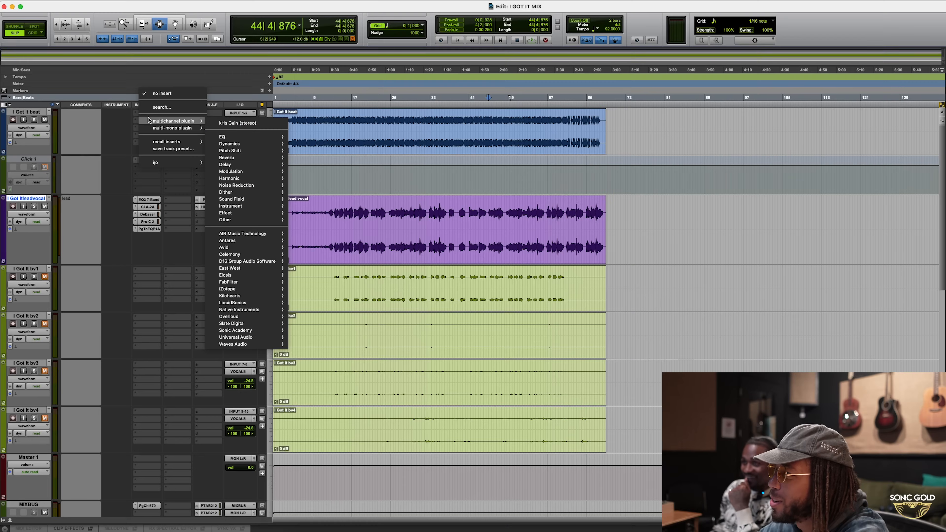
Insert the stereo multichannel EQ plugin PuigTec EQP1A in insert slot B of the I Got It beat track
mouse_move(220, 136)
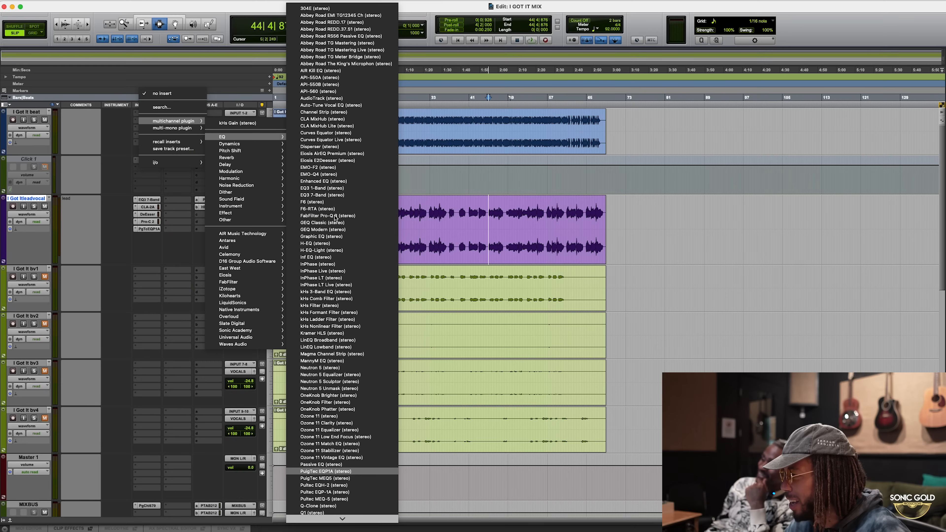
key("Down")
key("Down")
key("Up")
key("Up")
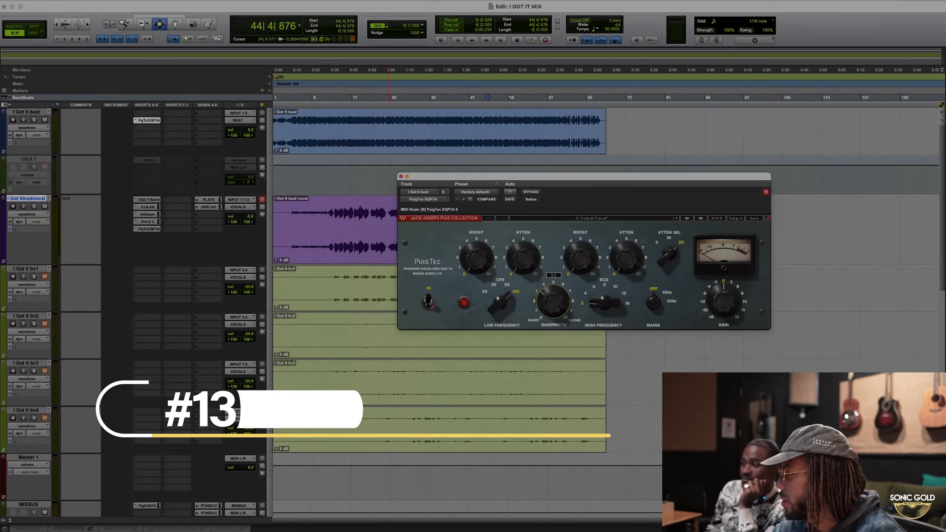
Adjust the bandwidth of the PuigTec EQP1A on the beat track
left_click_drag(553, 301, 553, 291)
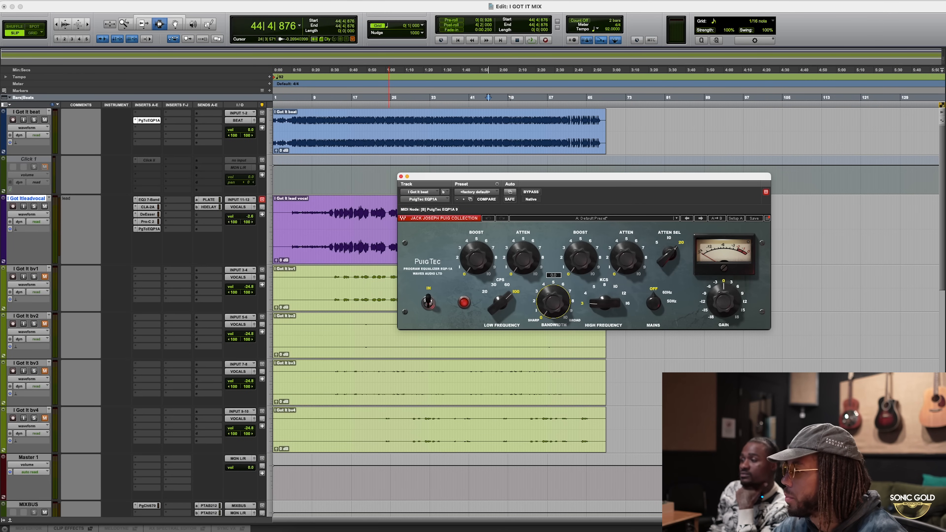
scroll(222, 271, "down", 1)
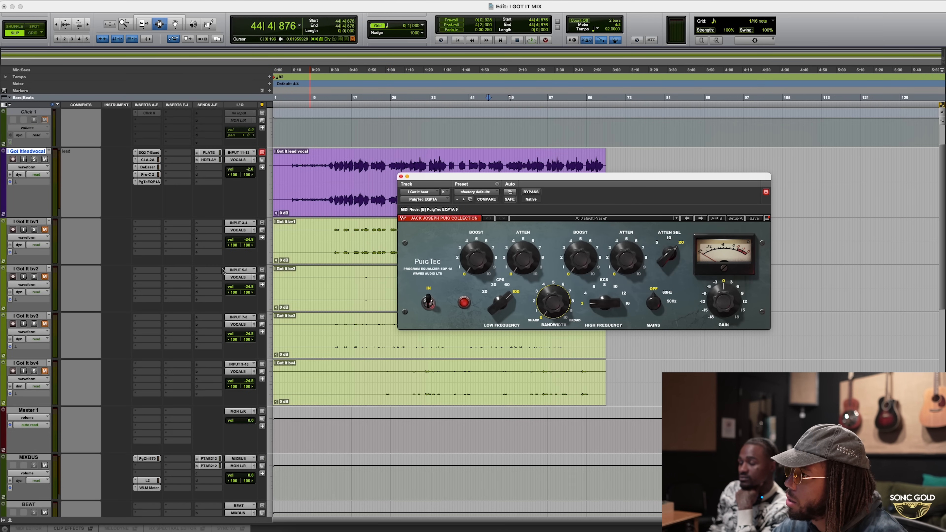
scroll(172, 219, "up", 1)
mouse_move(147, 120)
left_mouse_down()
mouse_move(160, 432)
mouse_move(145, 514)
mouse_move(123, 375)
mouse_move(191, 195)
mouse_move(151, 119)
left_mouse_up()
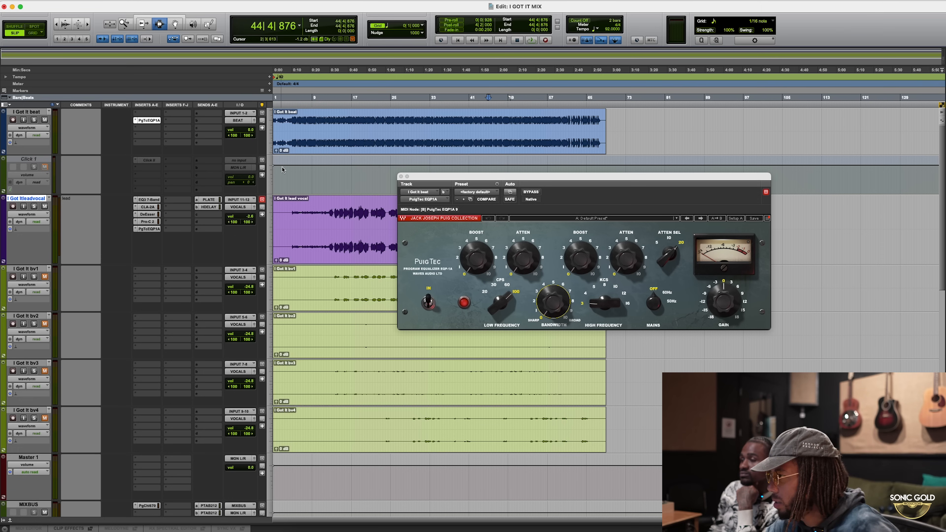
Check the beat PuigTec's 100 Hz low-frequency setting and low boost control, and readjust its bandwidth
left_click(499, 296)
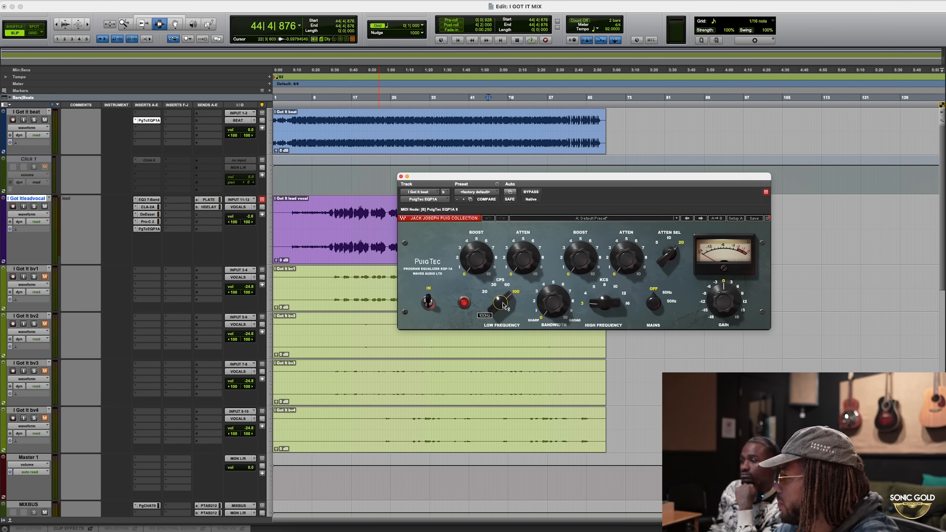
left_click_drag(501, 294, 485, 261)
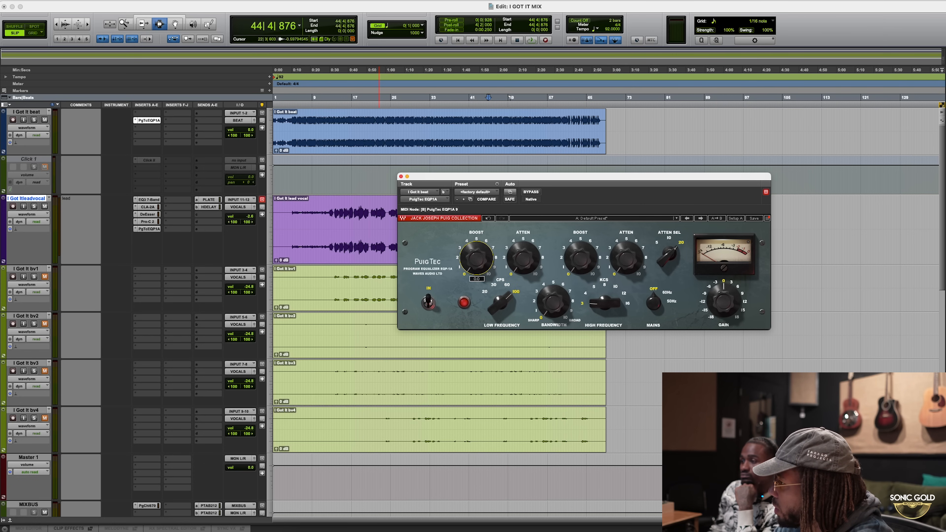
left_click_drag(561, 315, 561, 300)
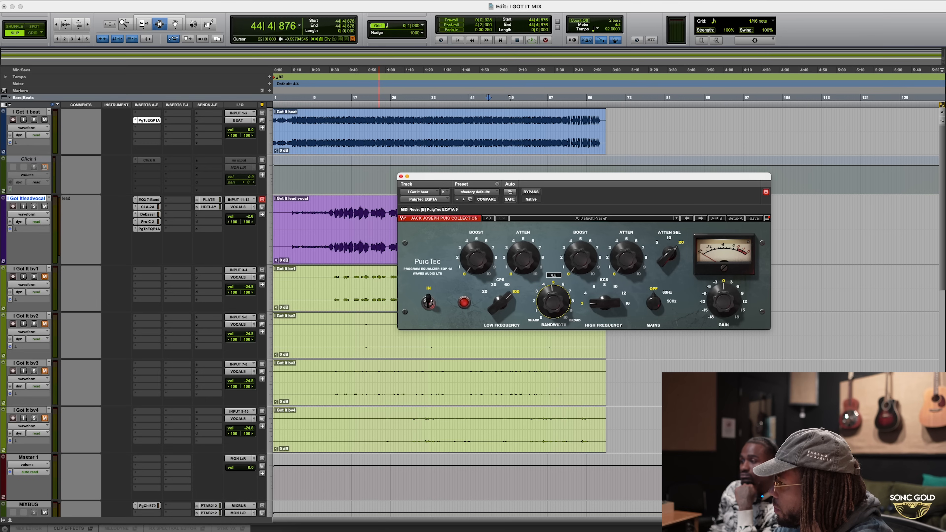
left_click(498, 303)
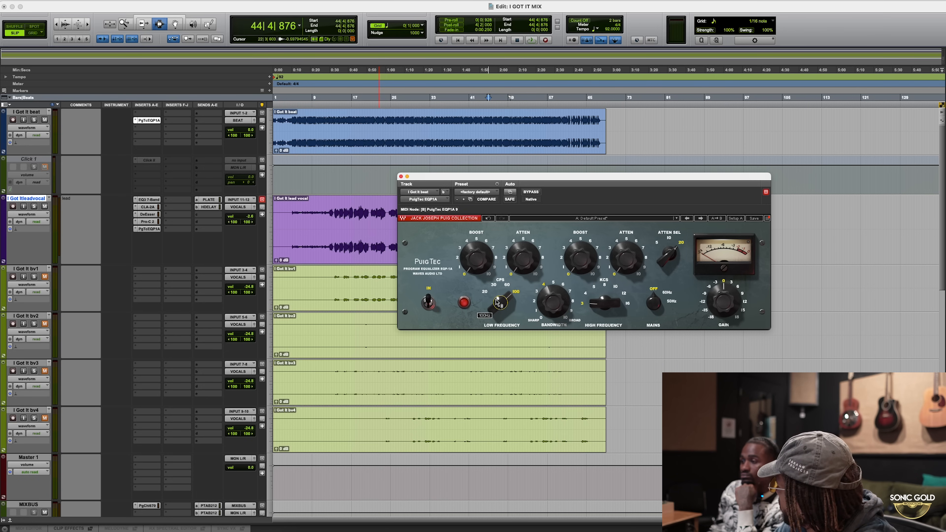
left_click(476, 259)
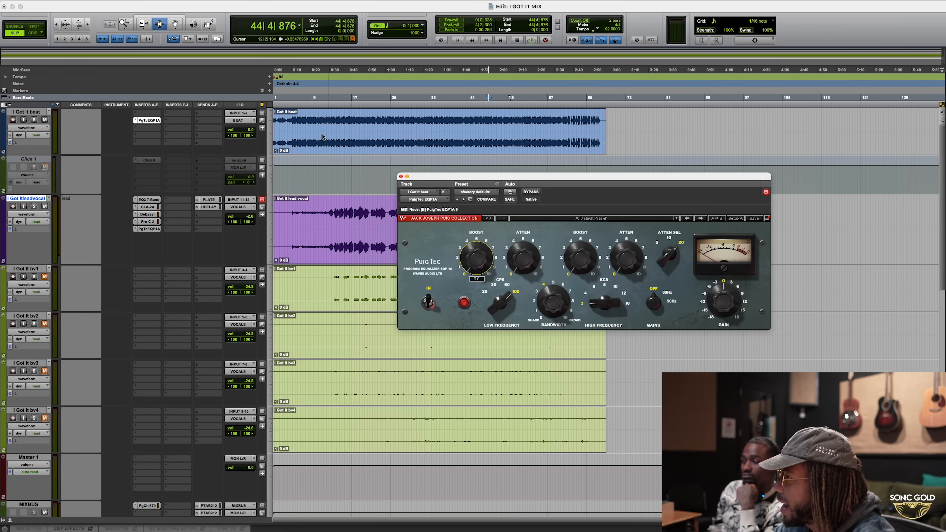
Play the beat from bar 12, adjust the PuigTec's bandwidth and low-frequency boost, and compare it bypassed and active
left_click(334, 123)
left_click(331, 123)
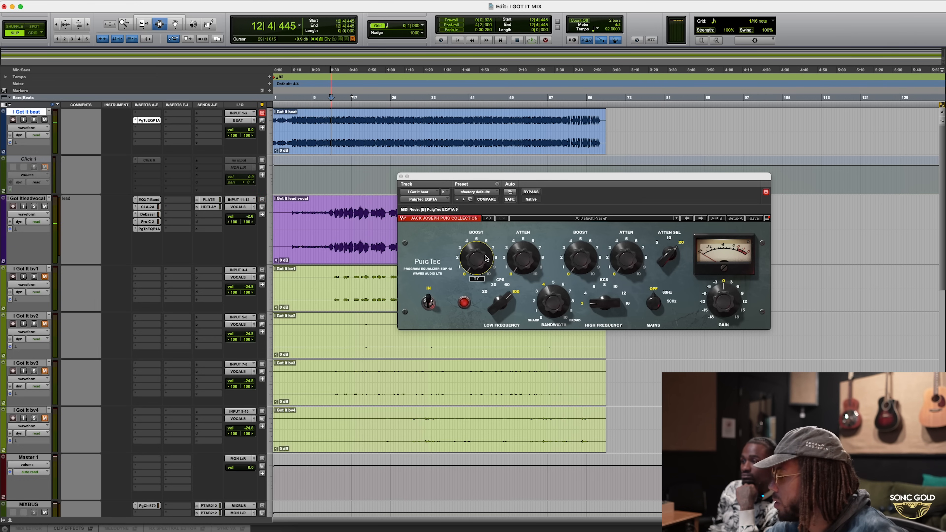
key("space")
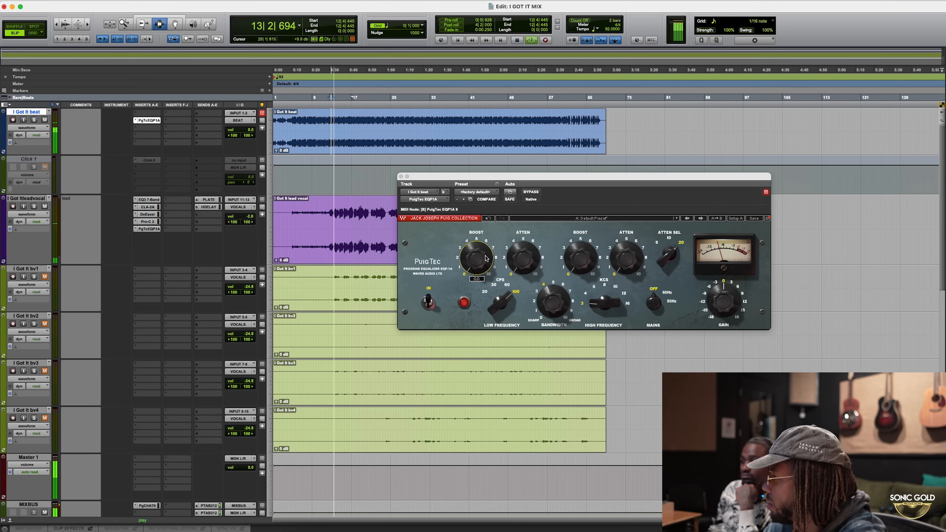
left_click(552, 299)
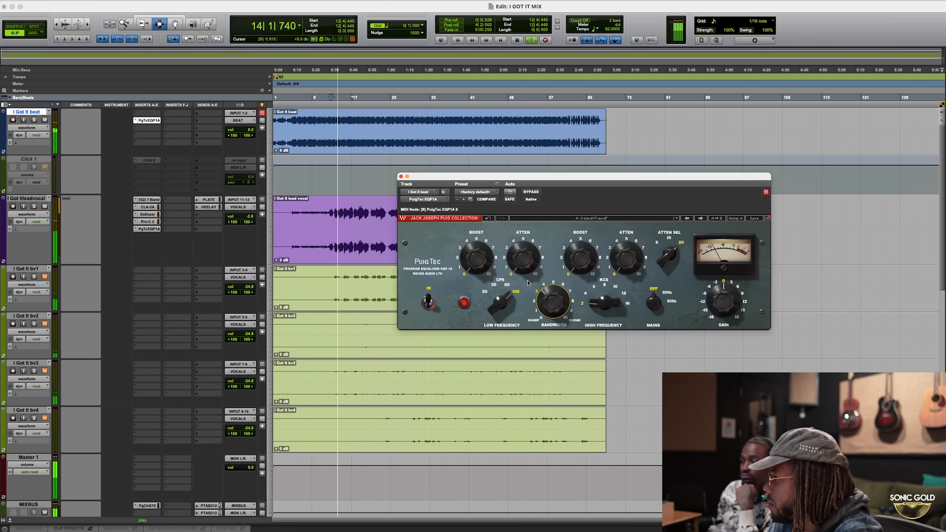
left_click(479, 258)
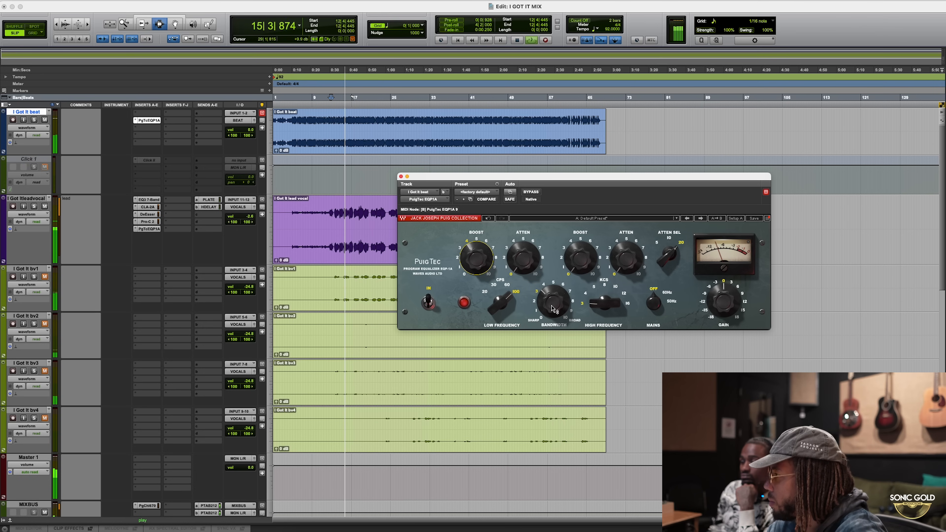
left_click(532, 192)
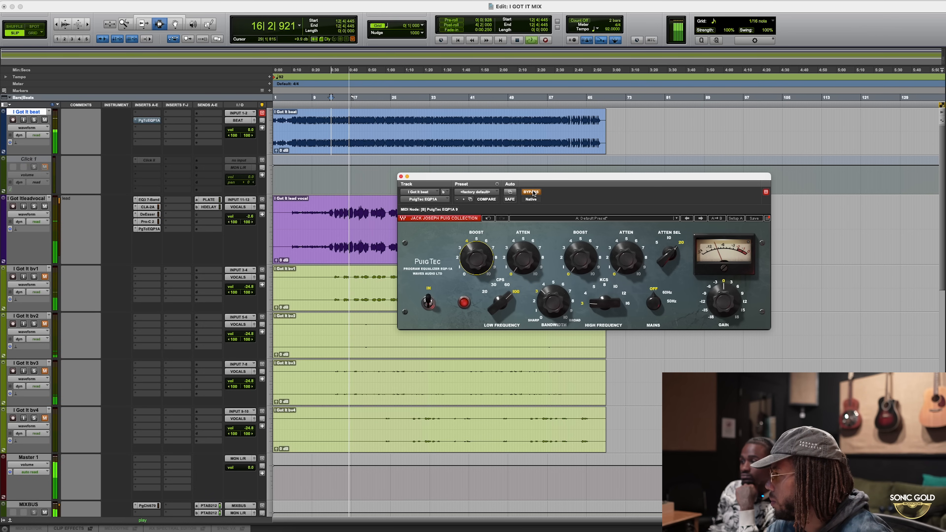
left_click(531, 192)
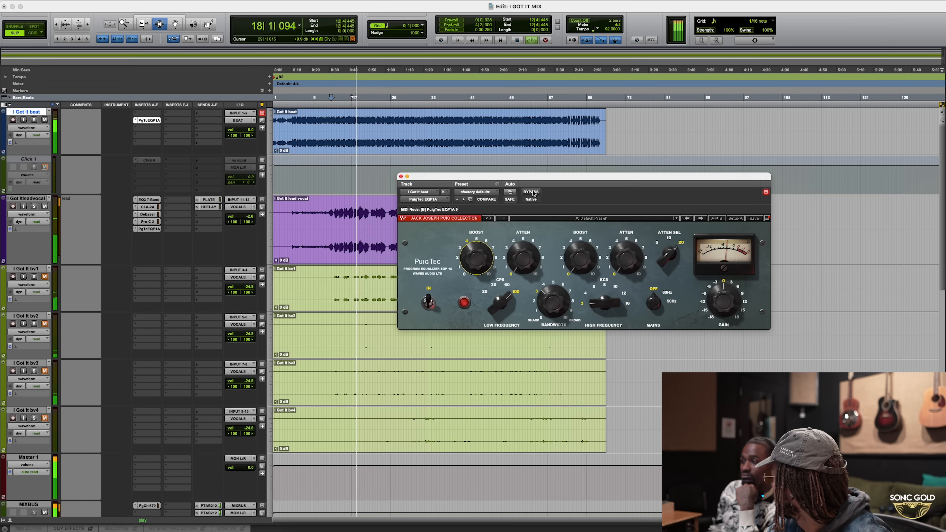
Stop playback, narrow the beat PuigTec's bandwidth to about 1.7, and widen it to about 10
key("space")
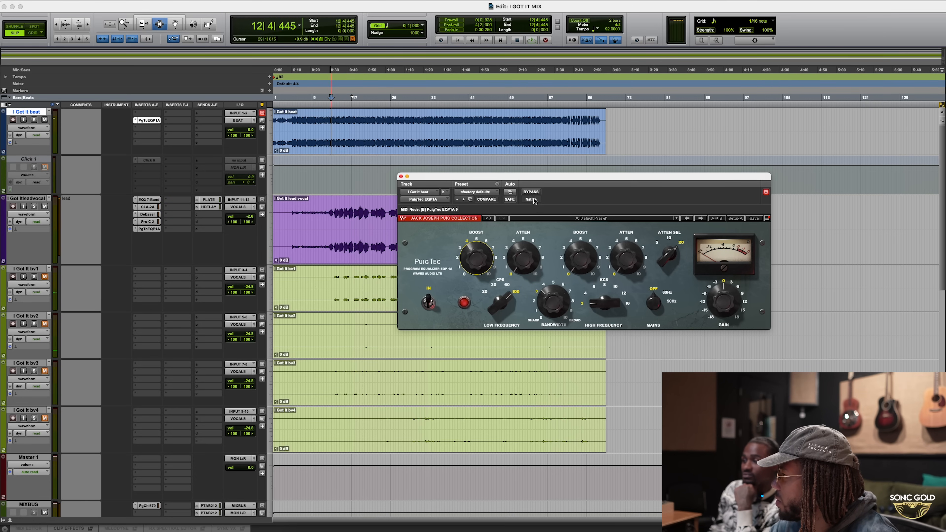
mouse_move(555, 311)
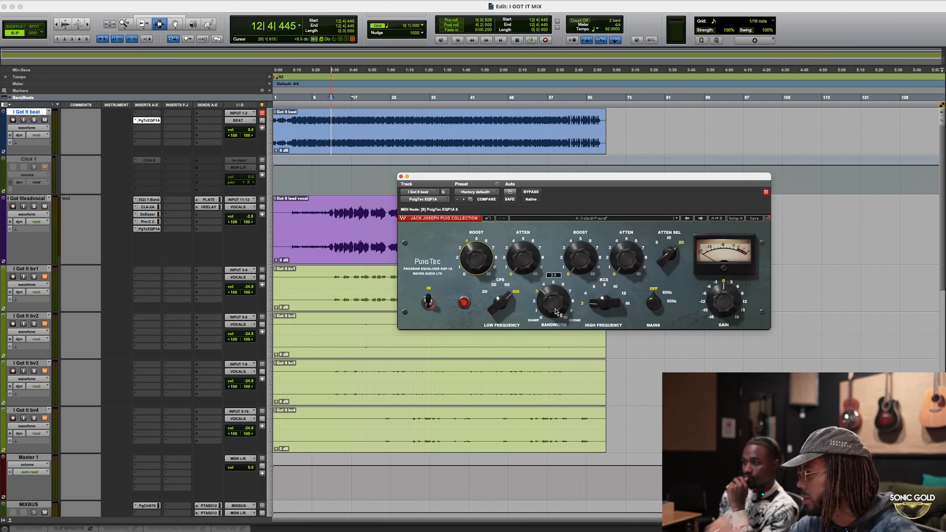
left_click_drag(556, 312, 556, 326)
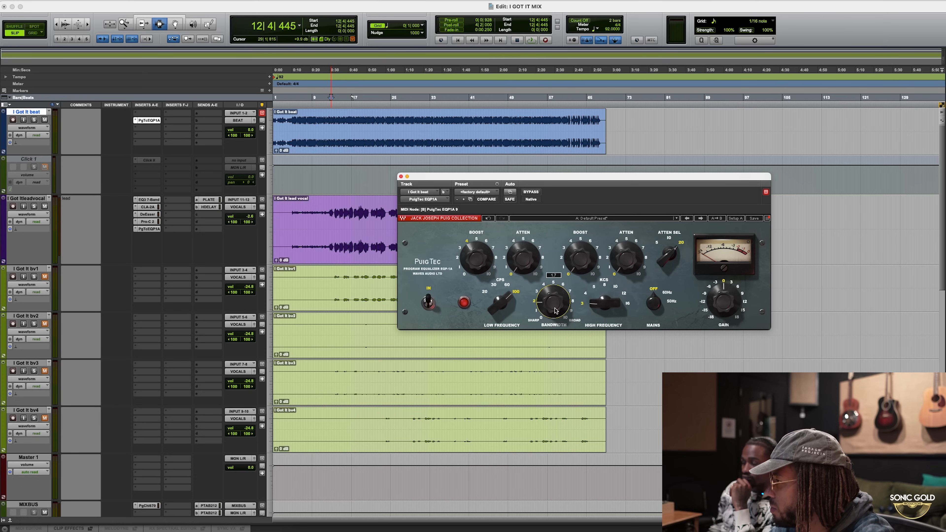
left_click_drag(555, 310, 555, 275)
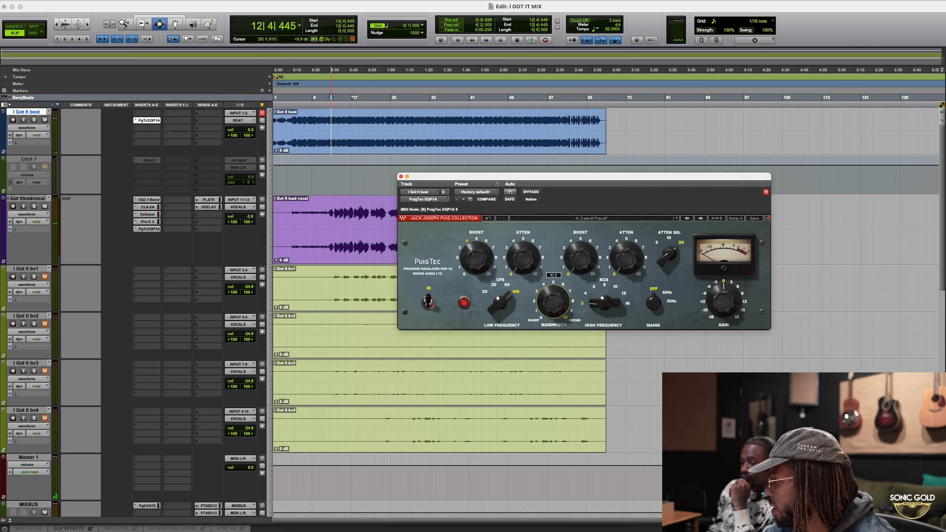
Set the PuigTec's low-frequency boost to about 4.7 and compare the beat with the EQ bypassed and active
left_click_drag(475, 259, 475, 253)
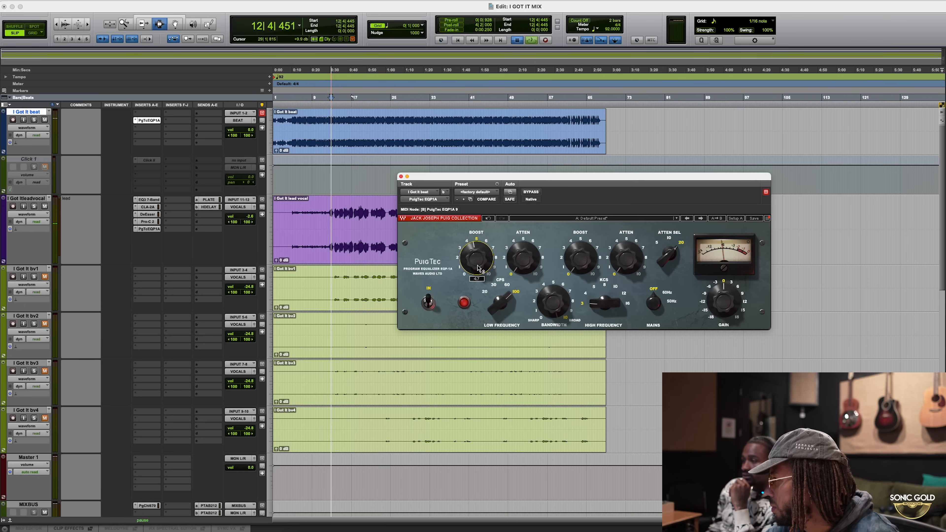
key("space")
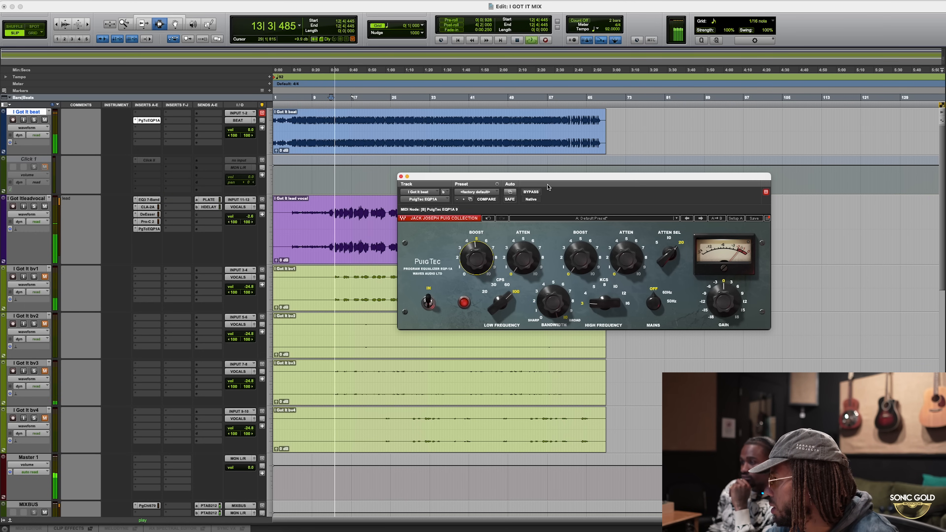
left_click(535, 193)
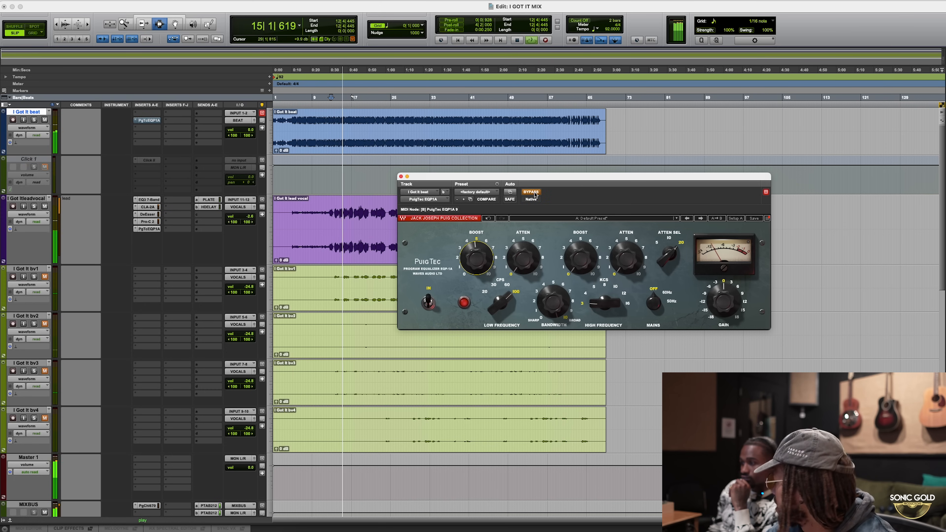
left_click(535, 193)
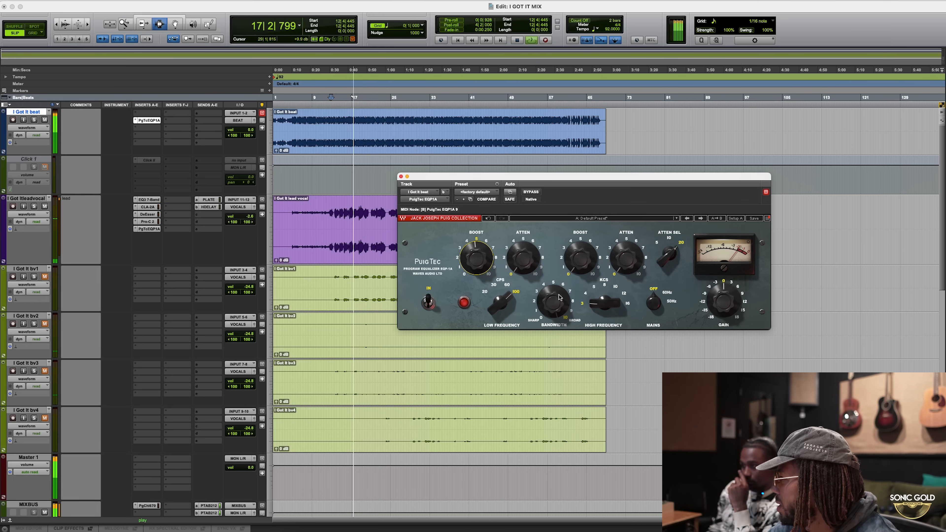
key("space")
Play the beat, narrow the PuigTec's bandwidth to about 2, and bypass the EQ to compare
left_click(564, 310)
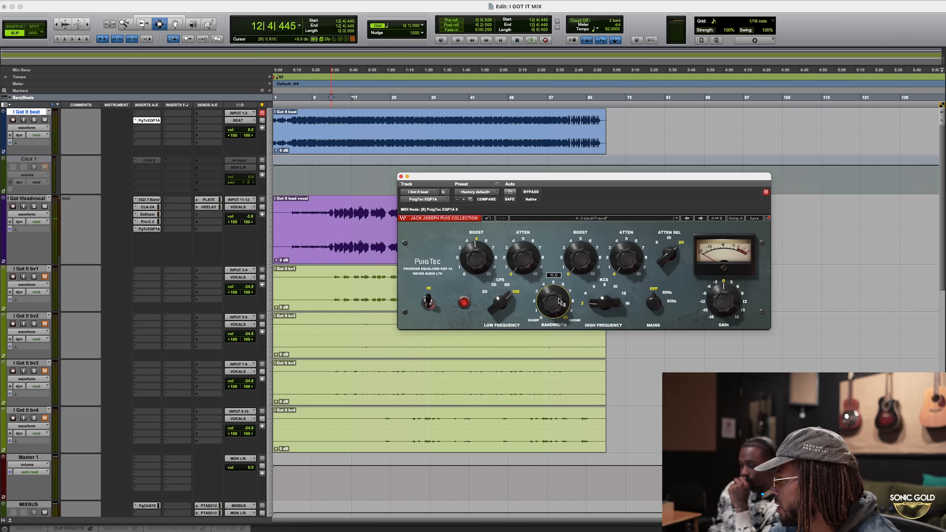
key("space")
left_click_drag(554, 300, 554, 334)
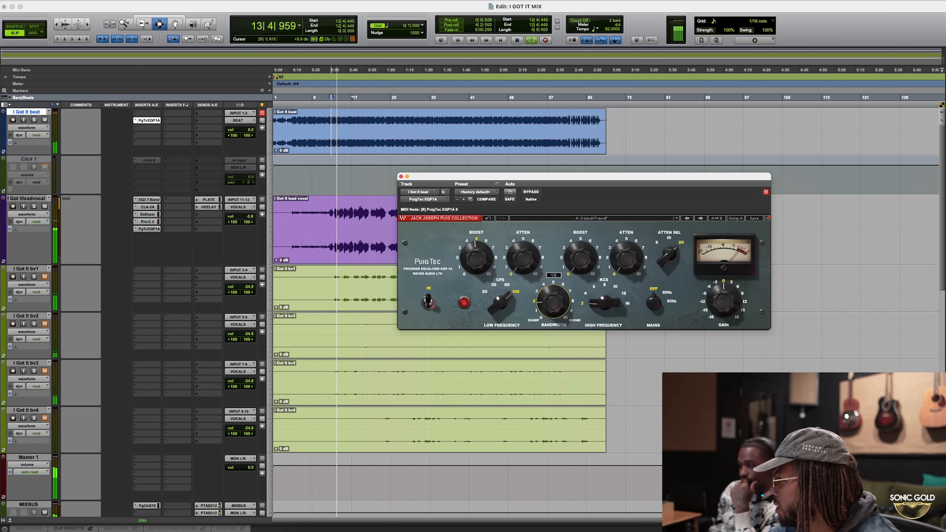
left_click(534, 193)
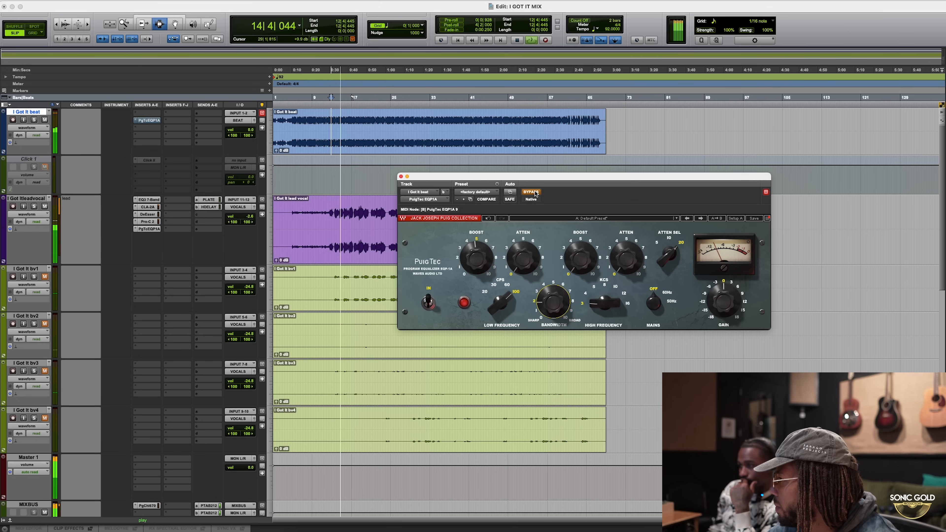
key("space")
Readjust the PuigTec's low-frequency boost to about 5, and reactivate the EQ while the beat plays from bar 12
left_click_drag(476, 257, 476, 295)
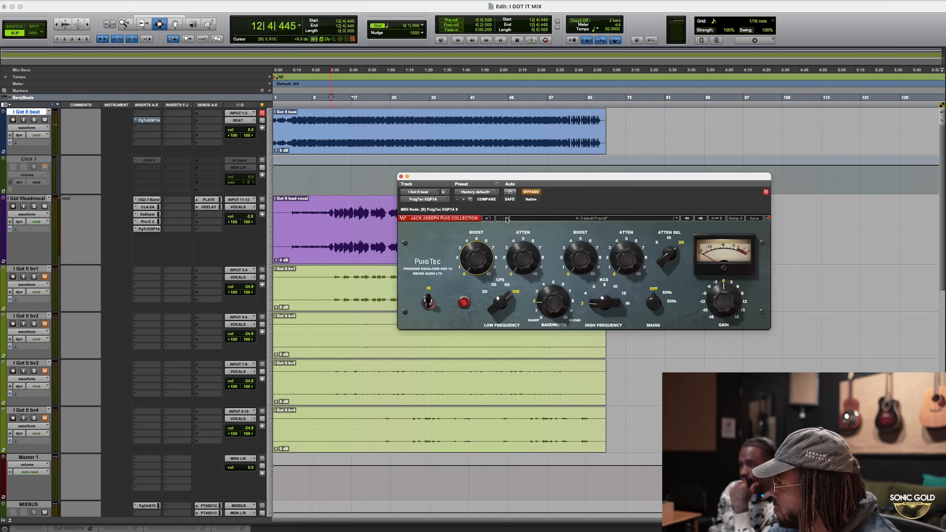
left_click_drag(476, 258, 476, 232)
key("space")
left_click(531, 192)
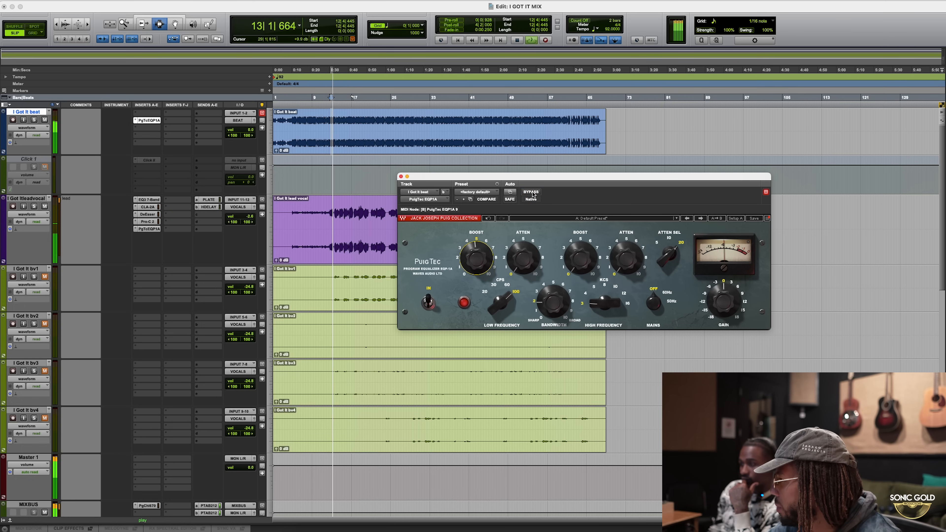
Audition the PuigTec's low-frequency selector at 60, 30 and 20 Hz, then return it to 100 Hz
left_click(505, 302)
scroll(504, 302, "down", 1)
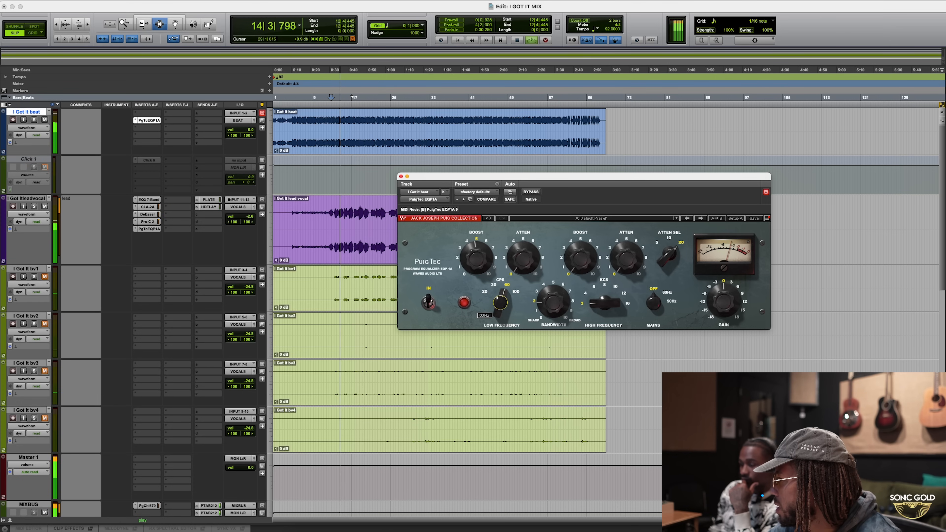
scroll(505, 303, "down", 1)
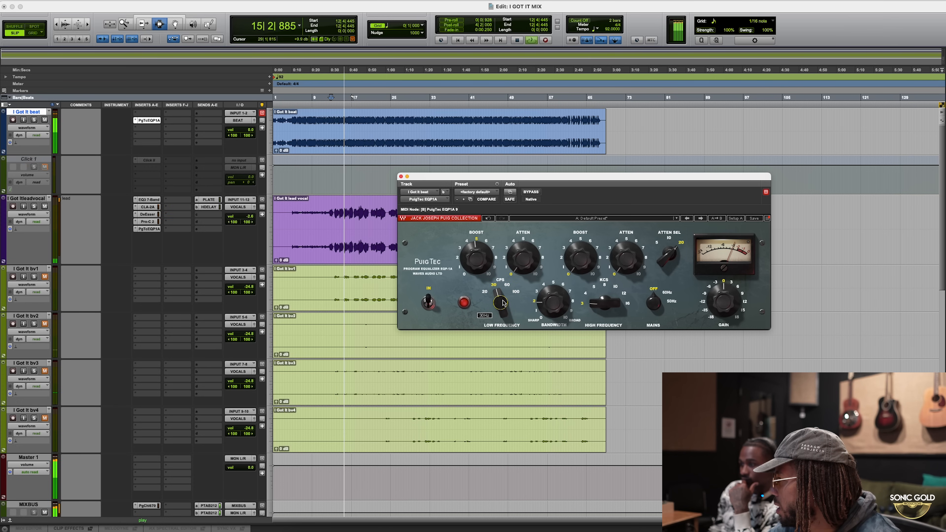
scroll(503, 302, "down", 1)
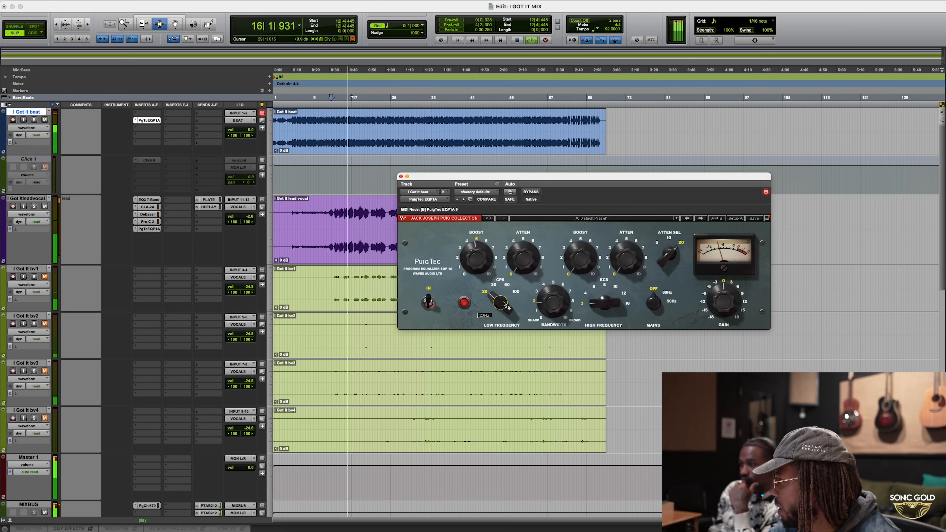
key("space")
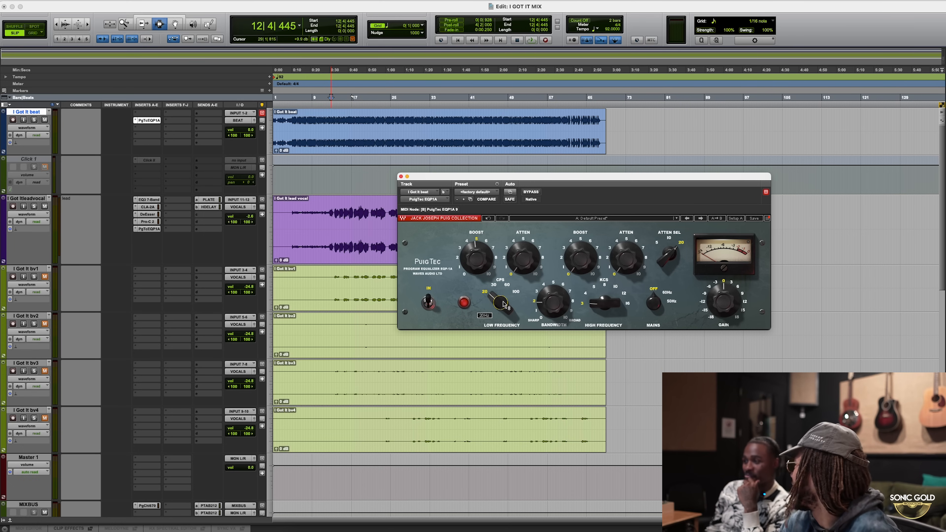
scroll(503, 303, "down", 4)
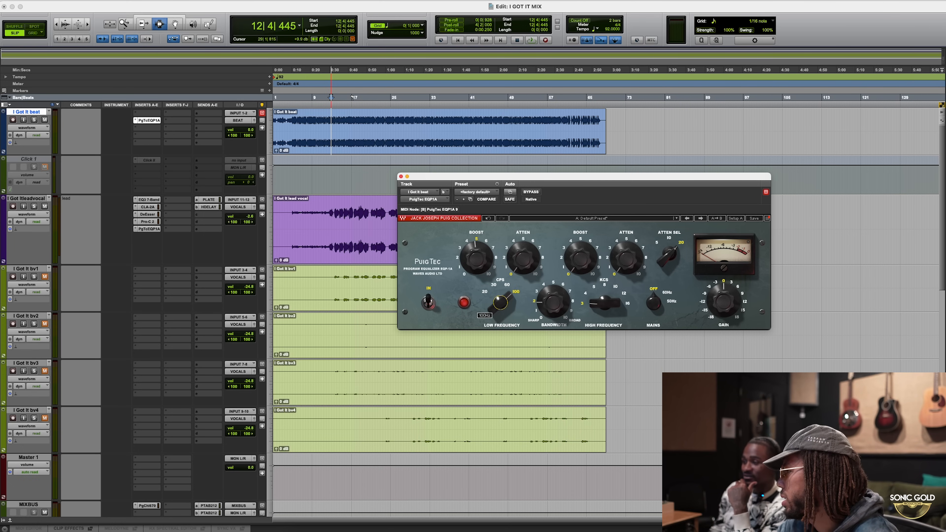
scroll(381, 289, "up", 3)
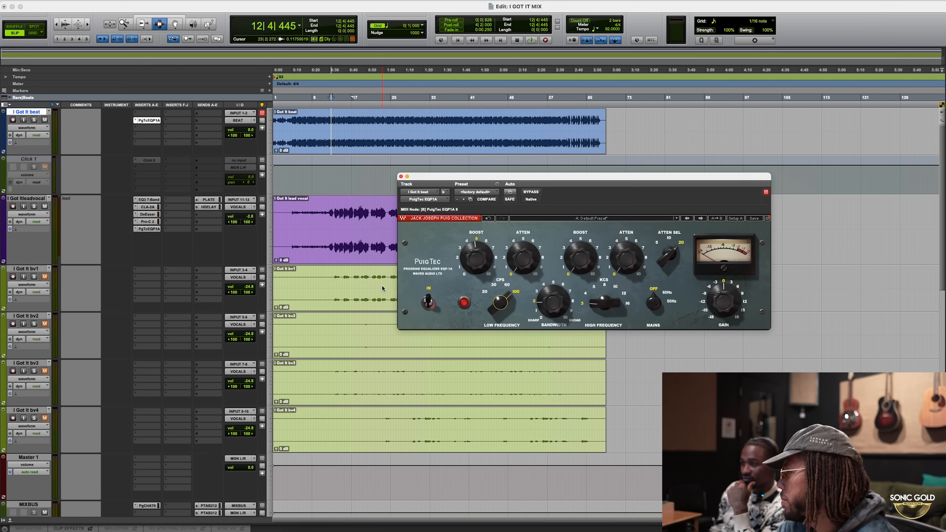
Play the beat from bar 12 and set the PuigTec's low frequency to 30 Hz
left_click(531, 192)
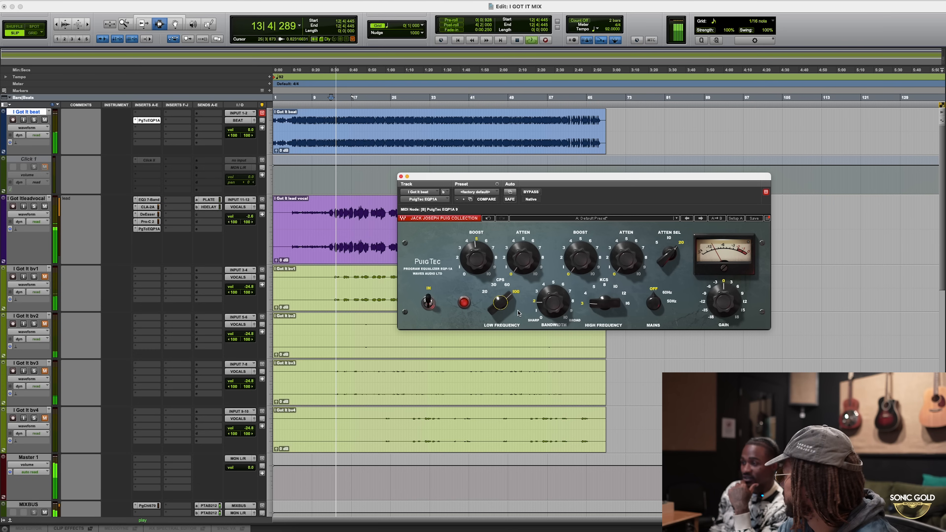
left_click_drag(497, 304, 499, 312)
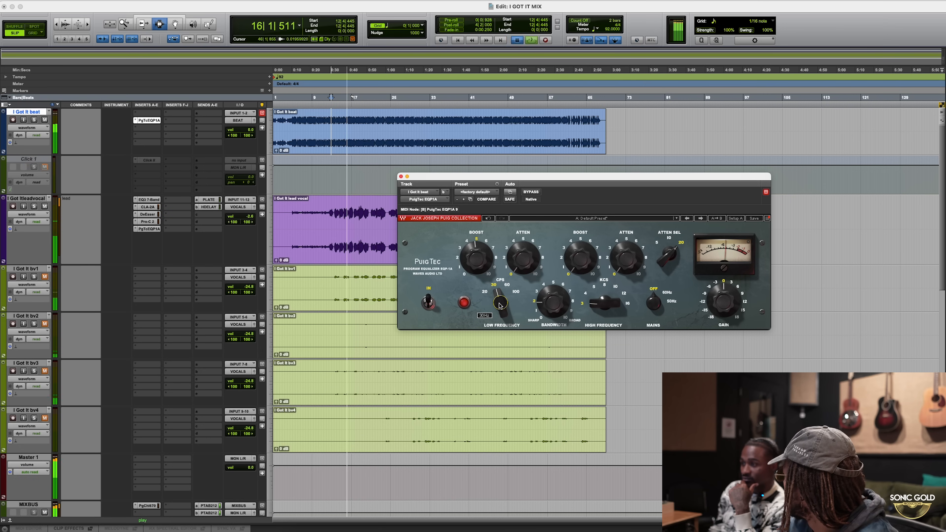
key("space")
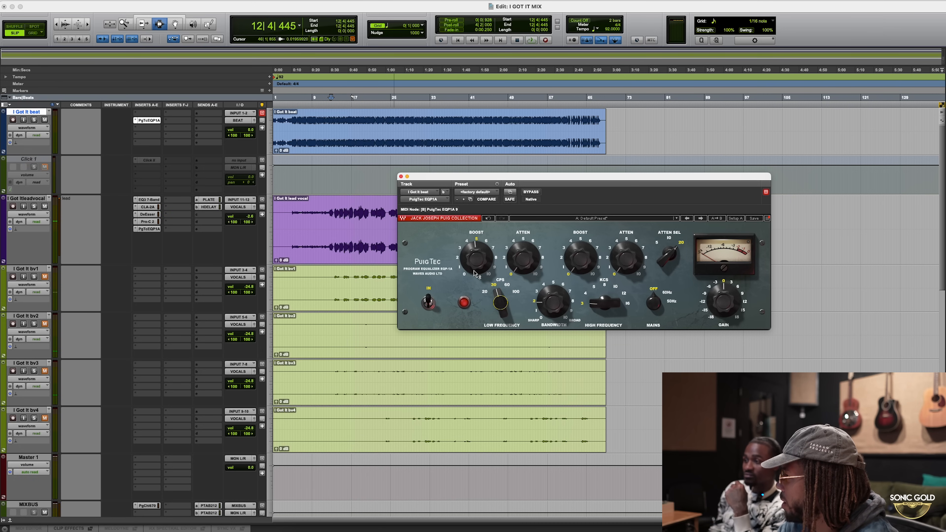
Compare the beat with the PuigTec bypassed and active while reducing its low-frequency boost to about 4
left_click(533, 192)
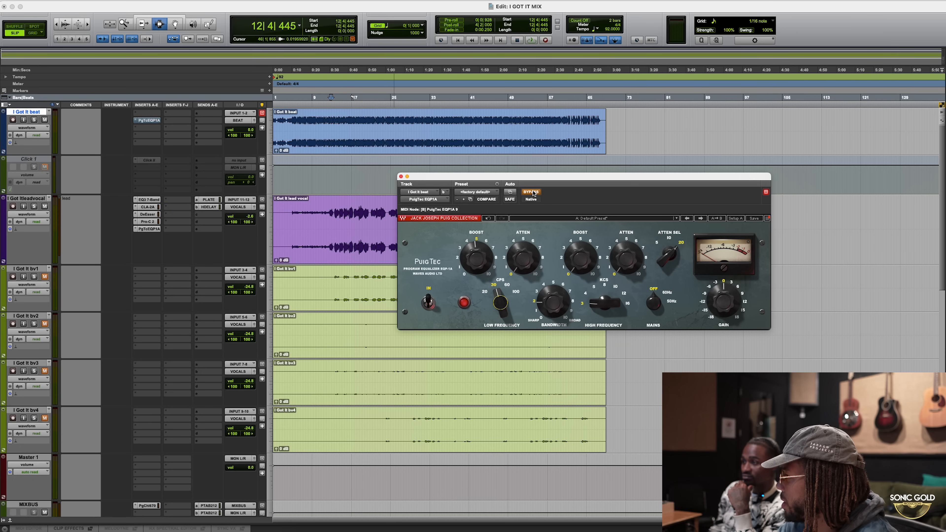
key("space")
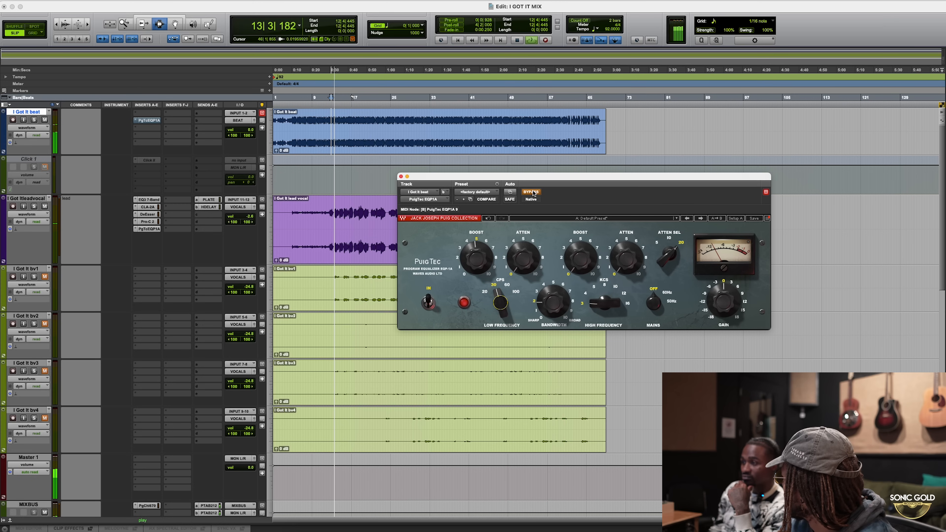
mouse_move(480, 260)
left_mouse_down()
mouse_move(480, 269)
mouse_move(486, 260)
left_mouse_up()
left_click(530, 191)
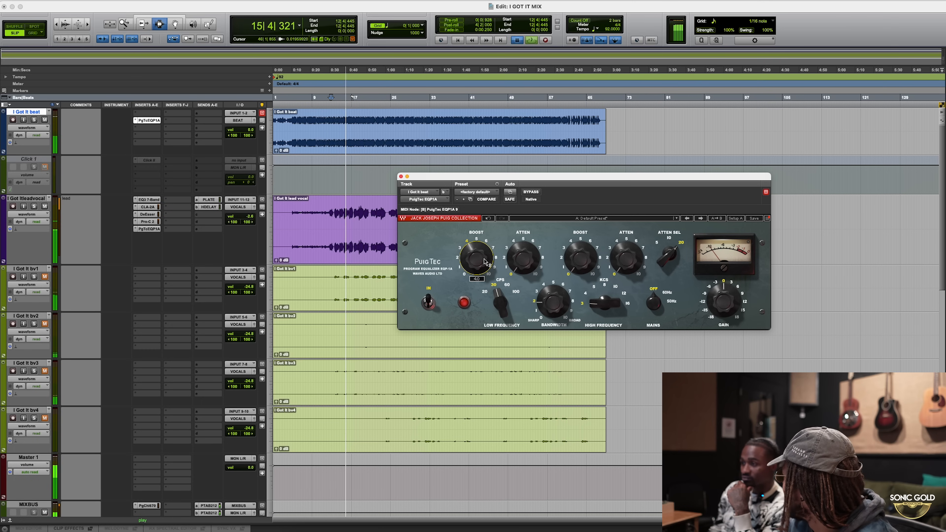
key("space")
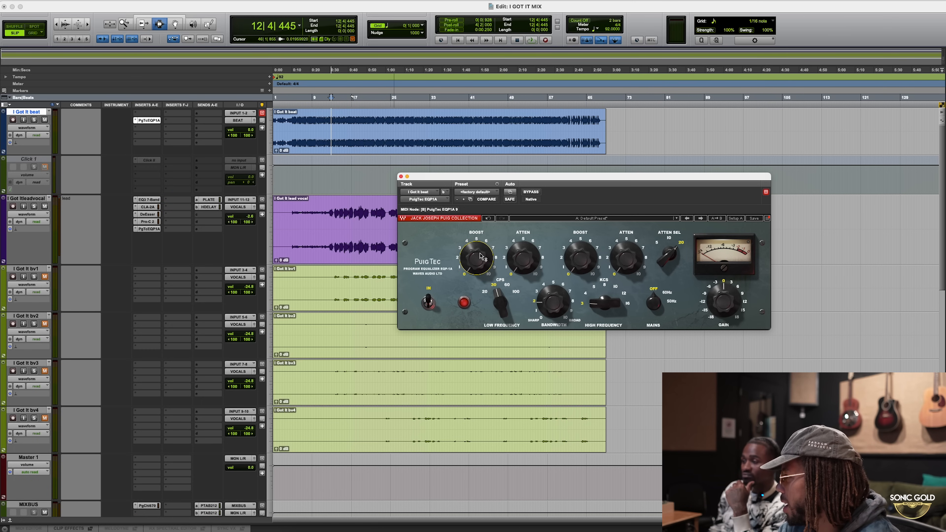
Play the beat and try the PuigTec's low-frequency boost at about 3
left_click_drag(482, 256, 482, 256)
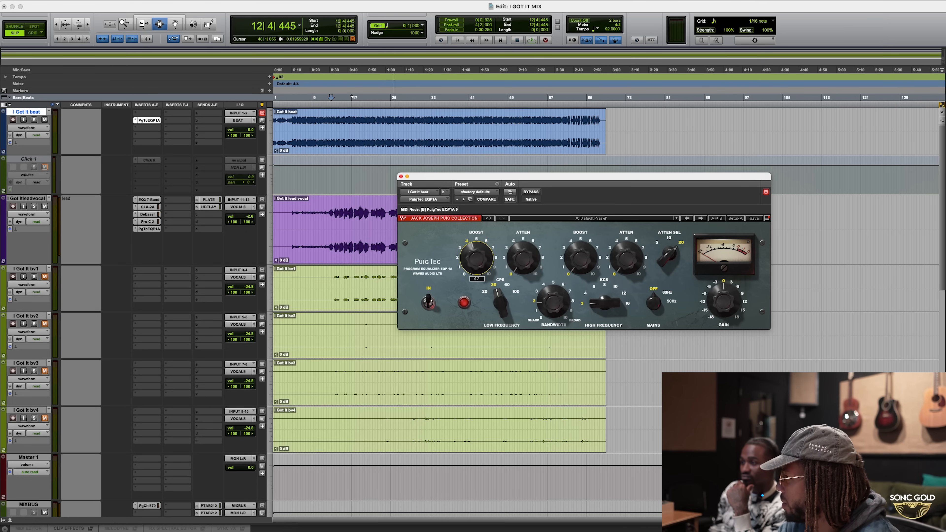
key("space")
left_click_drag(486, 260, 487, 247)
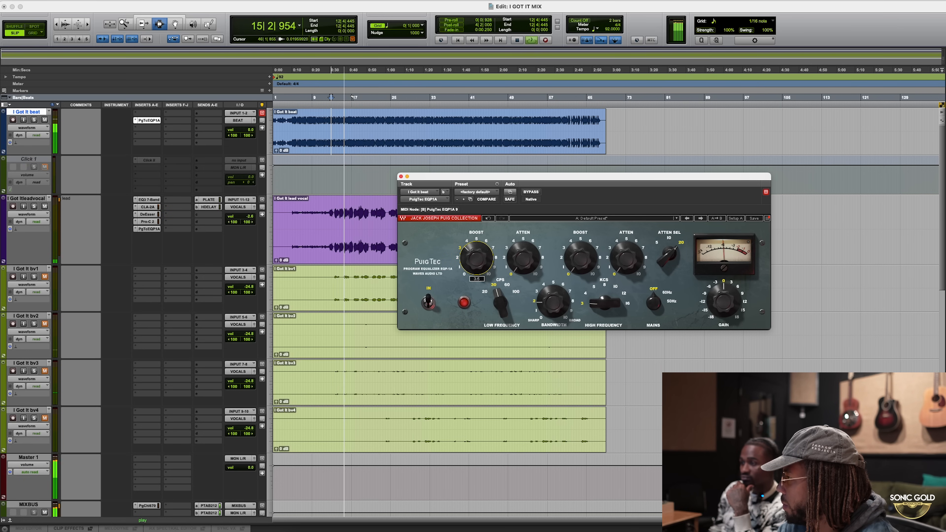
key("space")
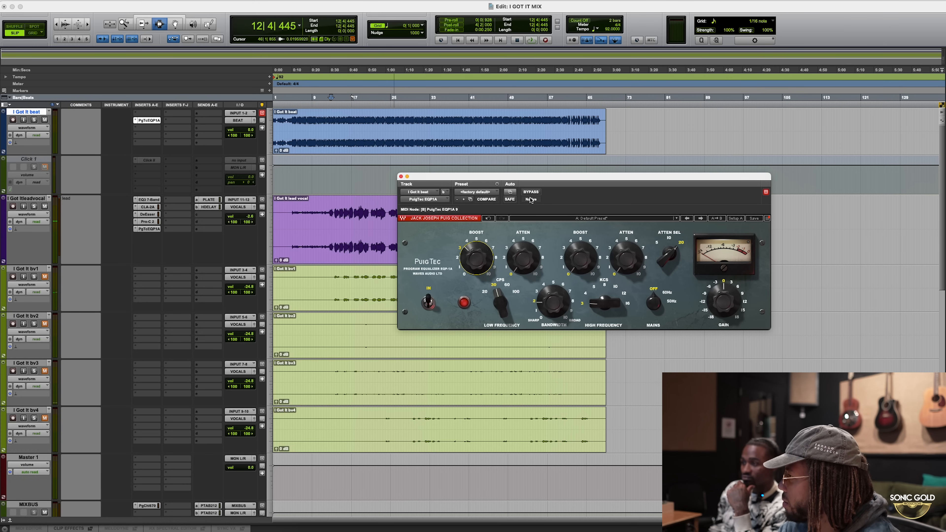
Play the beat with the PuigTec bypassed and active, set its low-frequency boost to about 4, and compare again
left_click(531, 192)
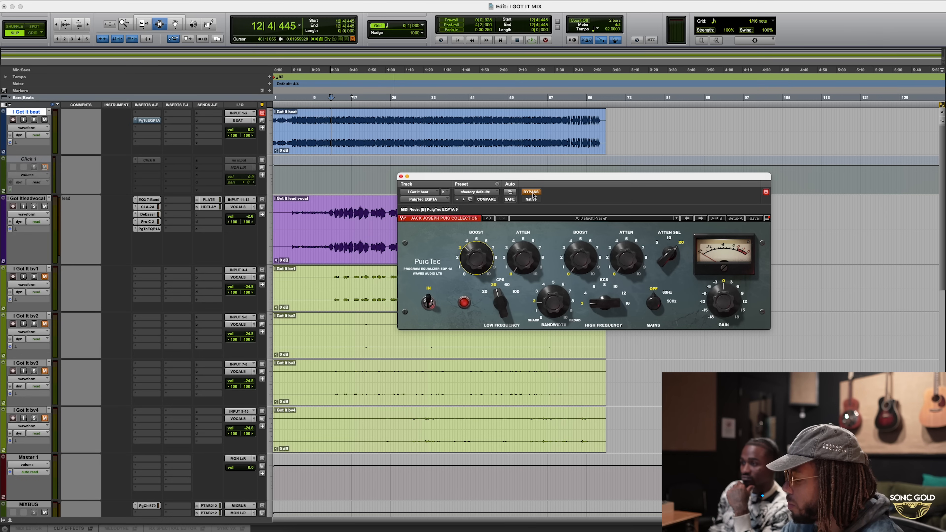
key("space")
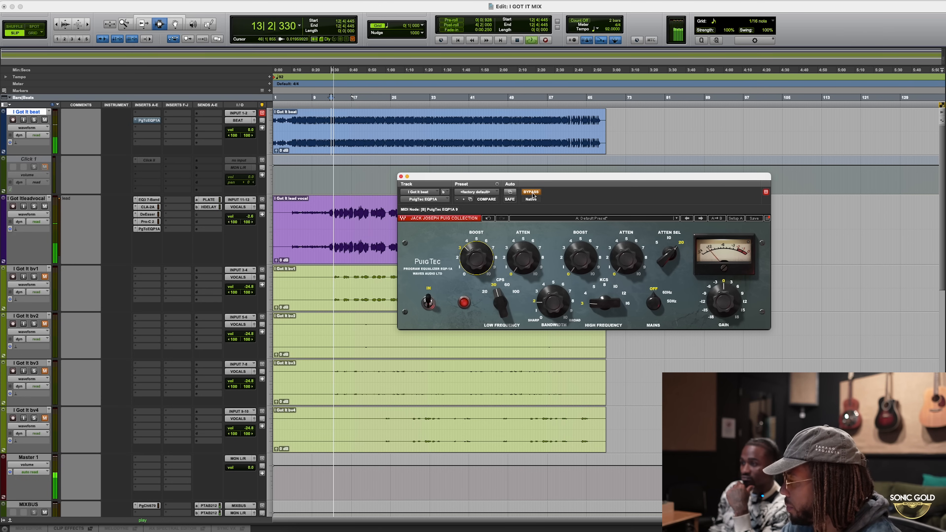
left_click(532, 192)
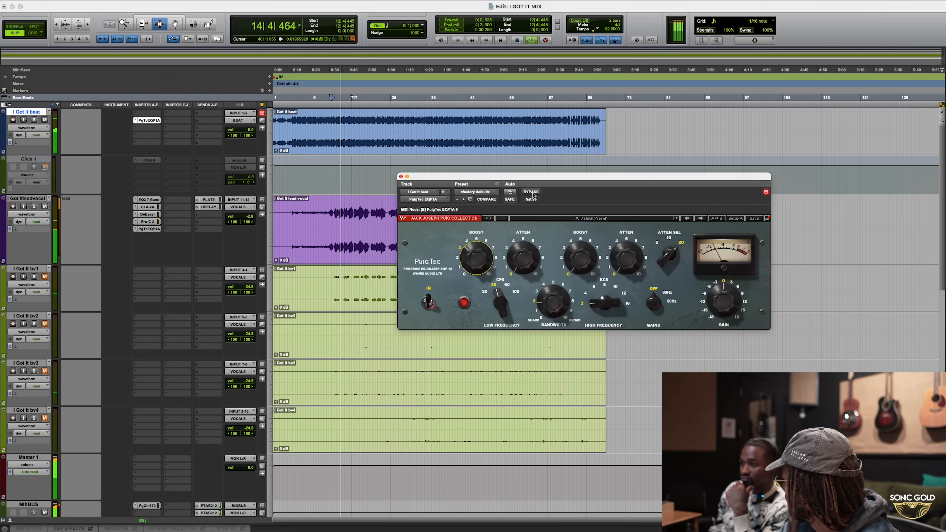
left_click_drag(476, 257, 476, 249)
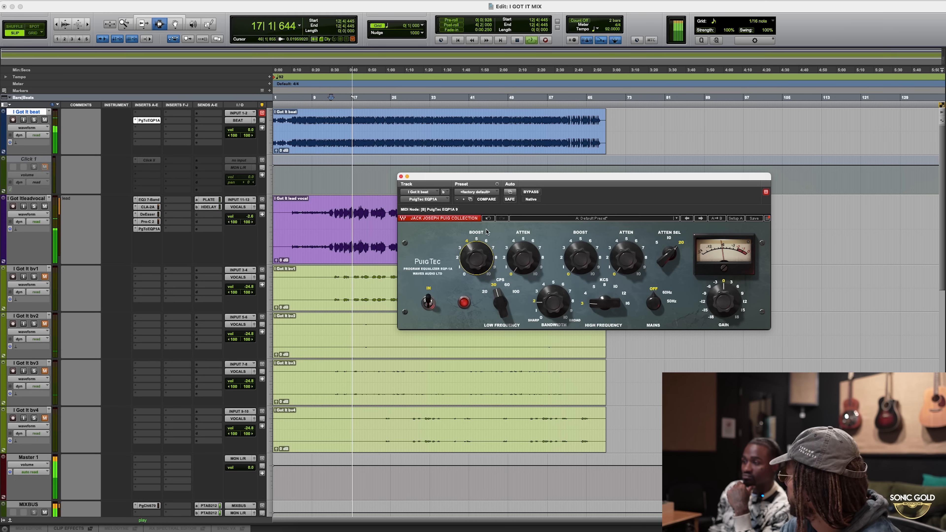
left_click(536, 193)
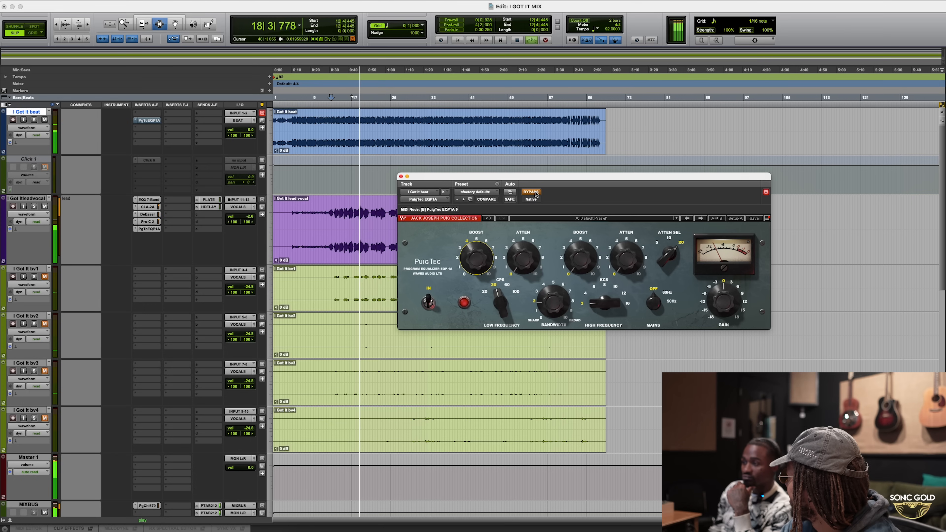
left_click(537, 193)
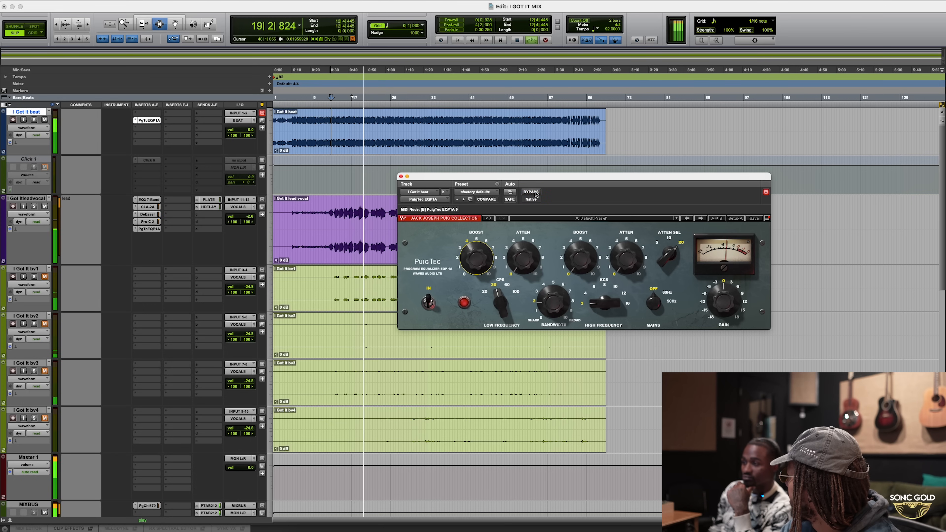
Compare the beat with the PuigTec bypassed and active while checking its bandwidth and low-frequency boost
left_click(553, 308)
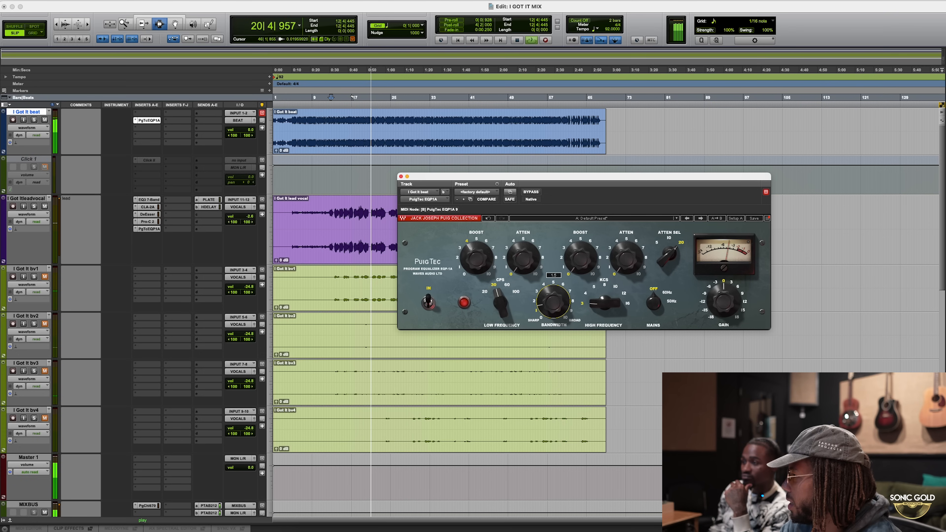
left_click(528, 193)
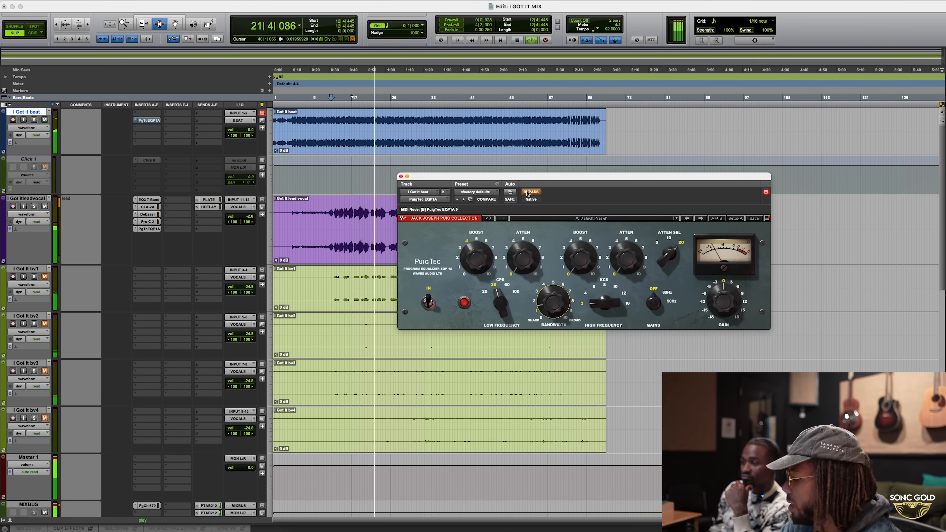
left_click(527, 193)
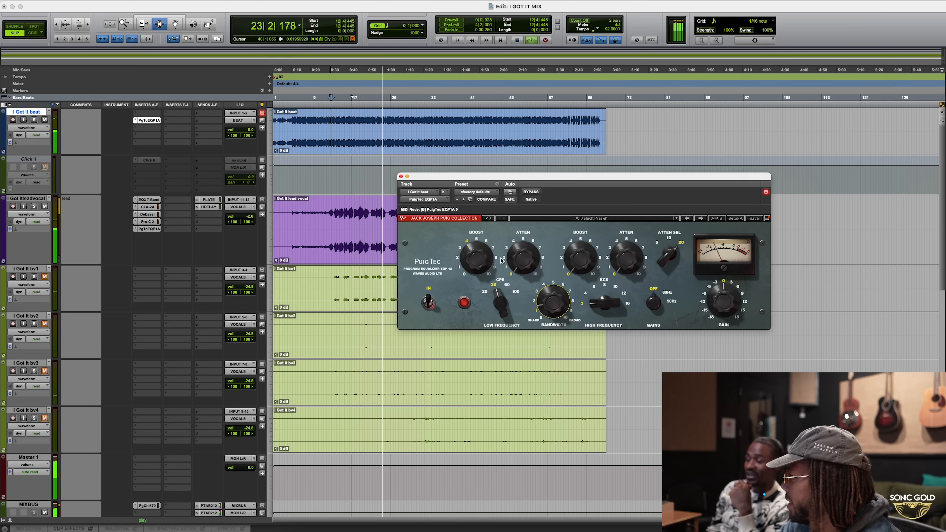
left_click(476, 257)
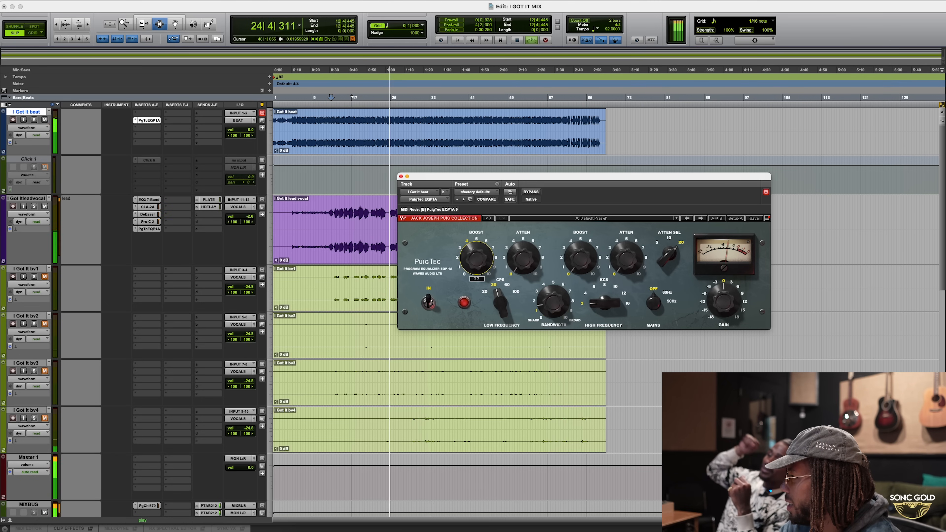
left_click_drag(476, 257, 477, 256)
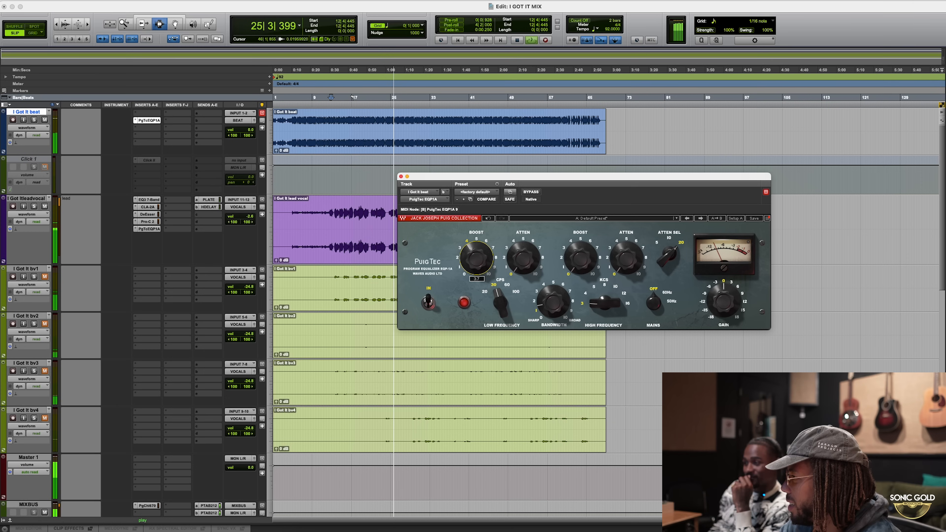
Stop playback, close the PuigTec, and place the playback position near the end of bar 25
key("space")
left_click(407, 177)
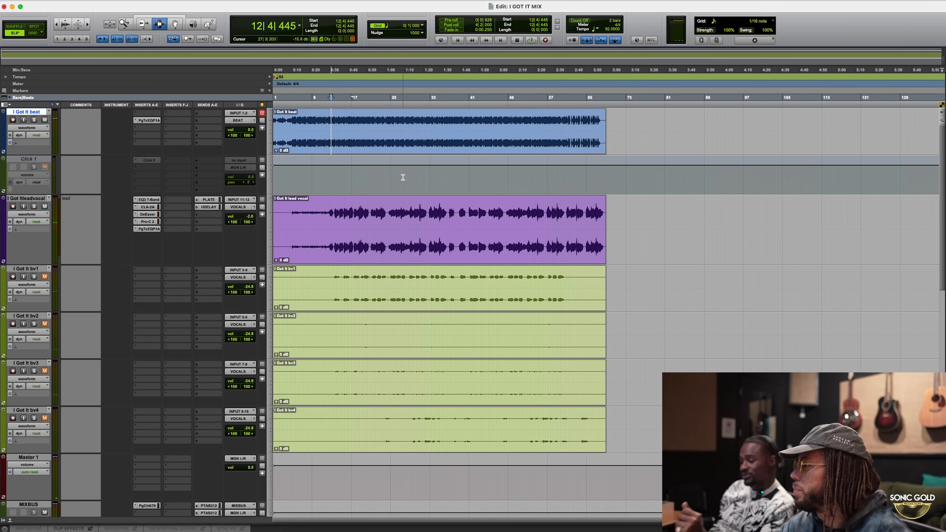
left_click(393, 124)
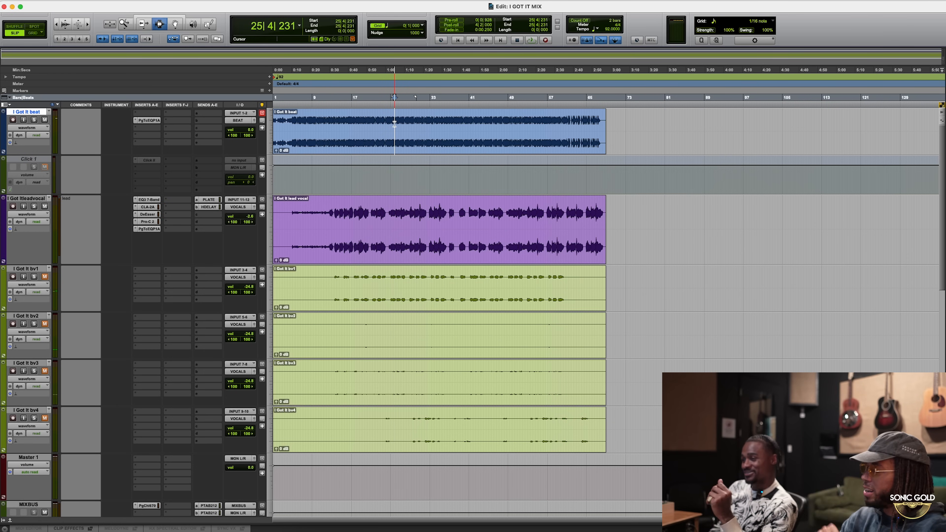
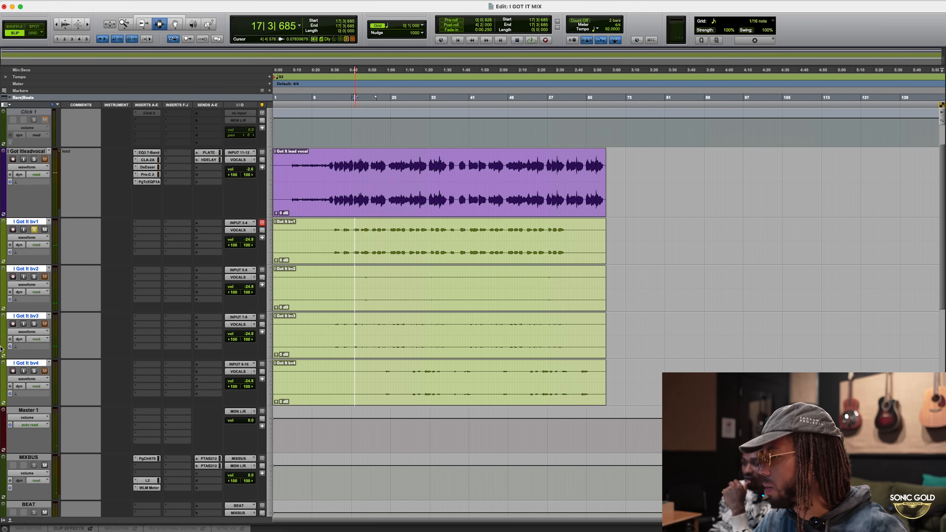
Show the track and group lists and raise the grouped backing vocals to -5.9 dB during playback
left_click_drag(0, 349, 33, 350)
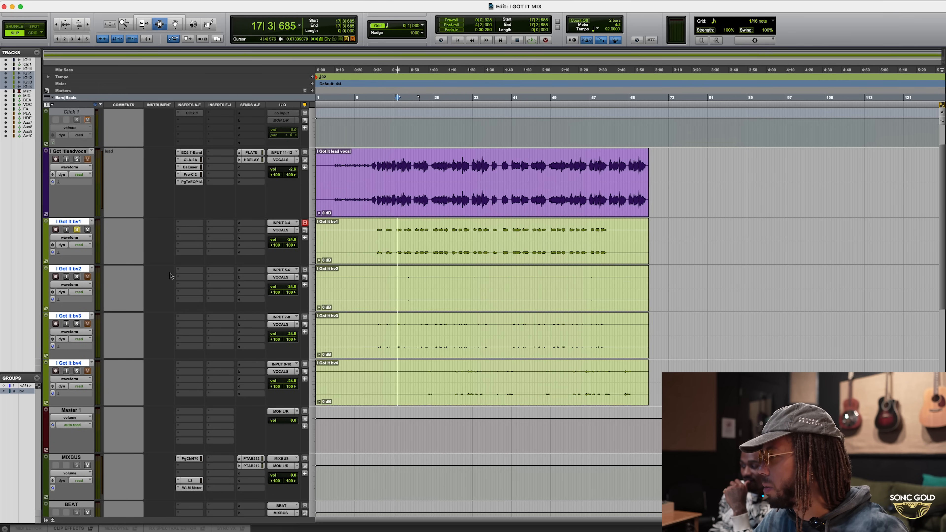
key("space")
left_click_drag(287, 240, 291, 229)
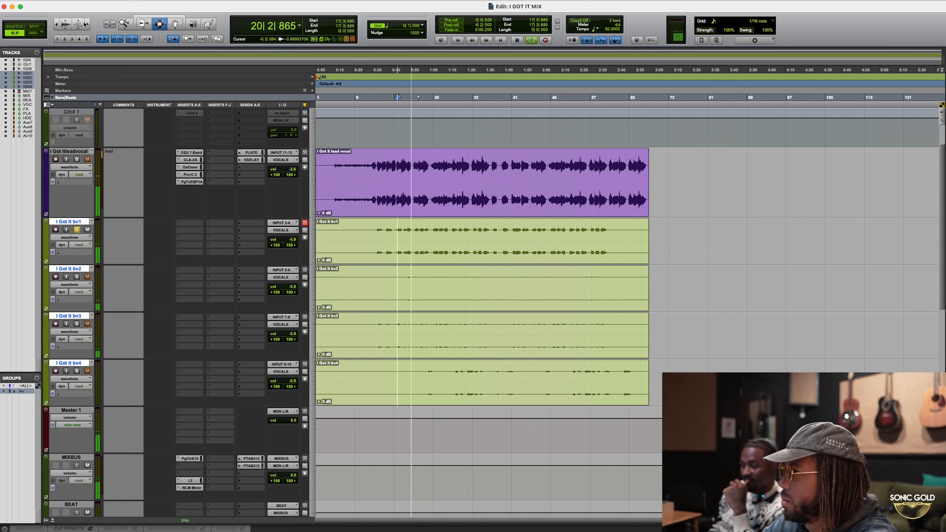
Enlarge the waveform display of the audio tracks and stop playback
left_click(66, 24)
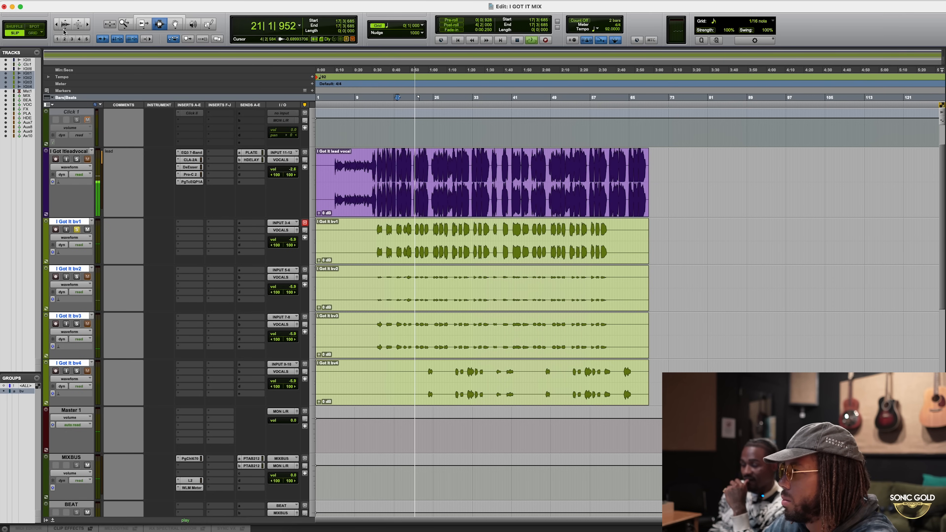
left_click(65, 27)
key("space")
Play the I Got It bv1 track soloed together with the lead vocal
left_click(77, 229)
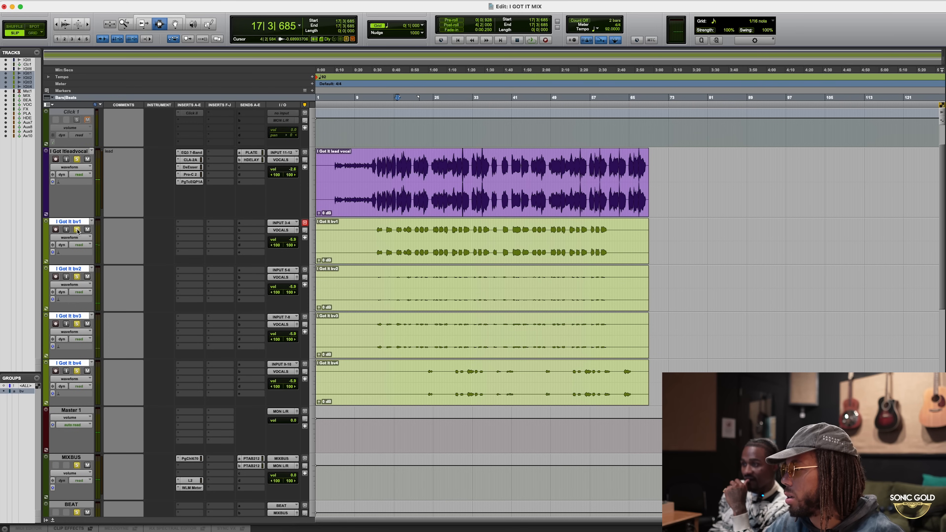
left_click(77, 230)
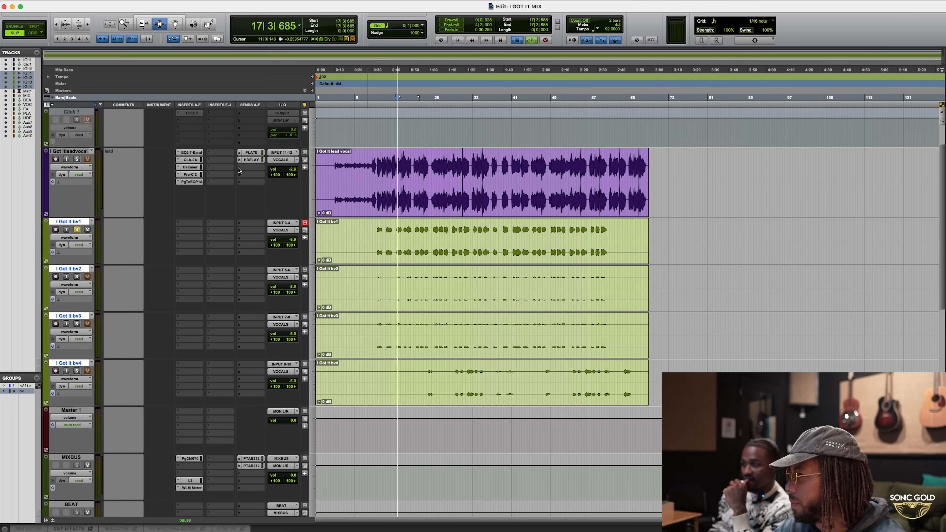
key("space")
left_click(77, 159)
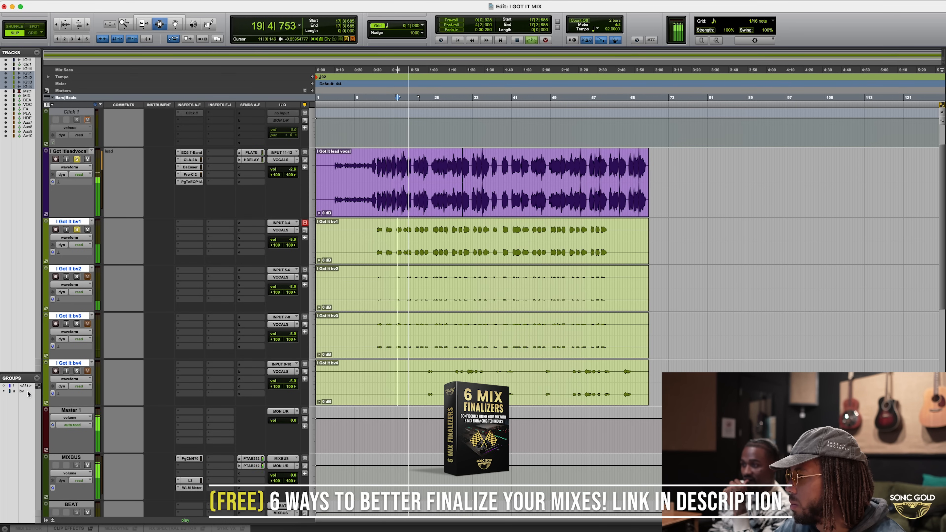
Replay the passage, raise only the bv1 track to -3.2 dB, and take the lead vocal out of solo
key("space")
key("space")
left_click_drag(288, 241, 289, 238)
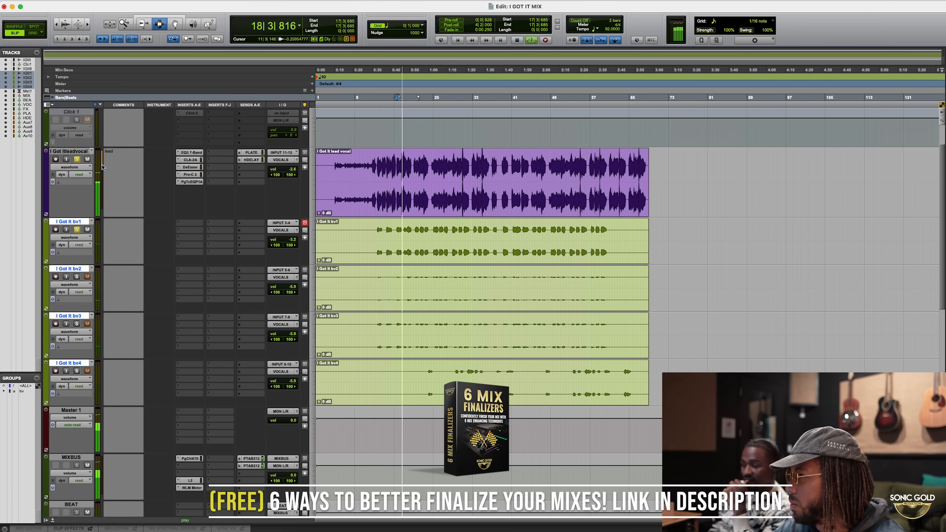
left_click(76, 159)
key("space")
Zoom in on the timeline and play the soloed bv1 track from bar 21
scroll(436, 256, "up", 2)
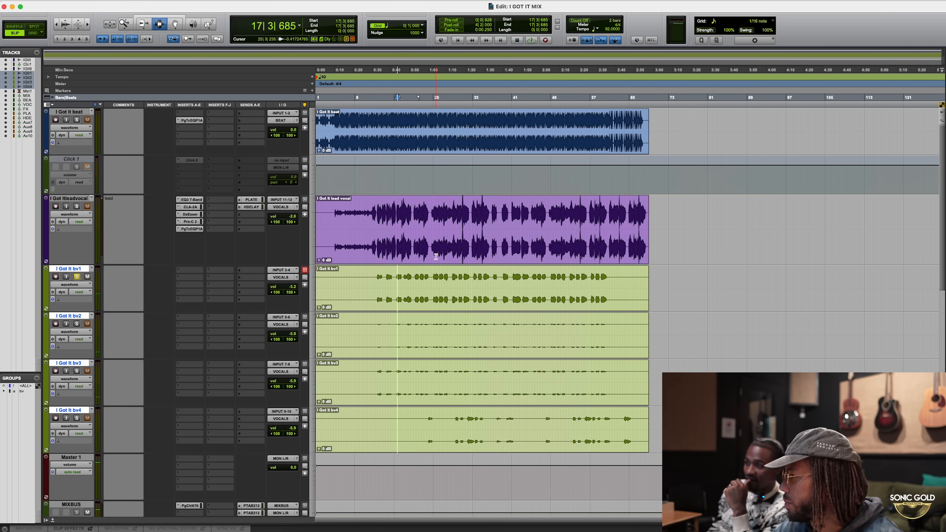
key("t")
key("t")
scroll(662, 290, "right", 1)
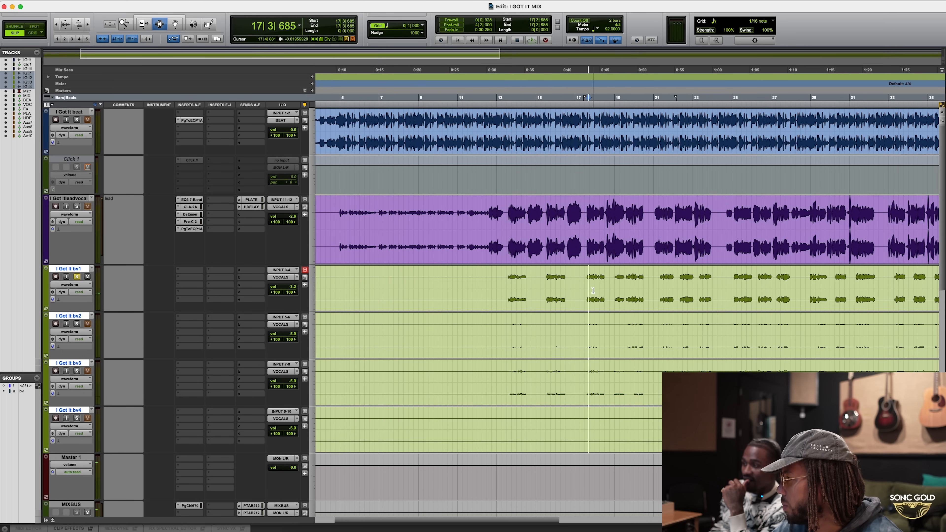
left_click(661, 290)
key("space")
key("space")
Switch the solo from bv1 to the lead vocal and enter "double" as the bv1 track's comment
left_click(77, 276)
left_click(77, 206)
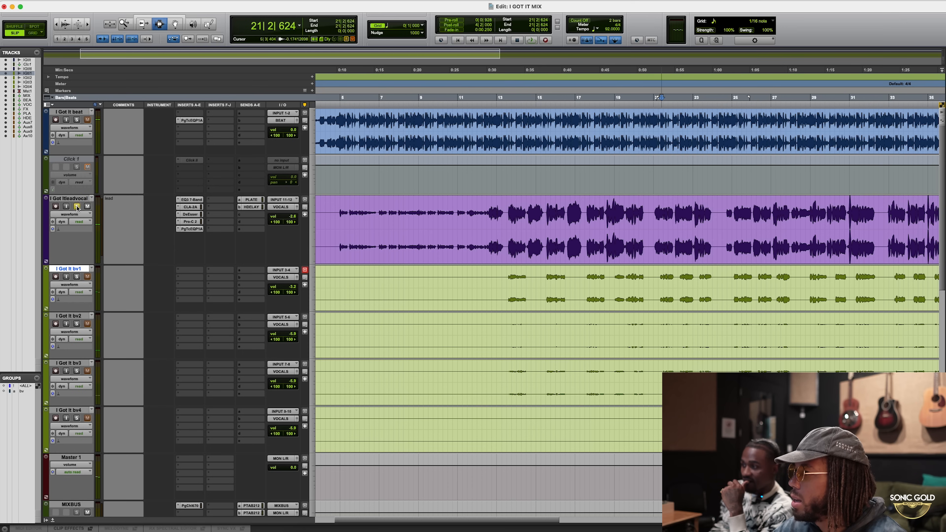
left_click(113, 275)
type("double")
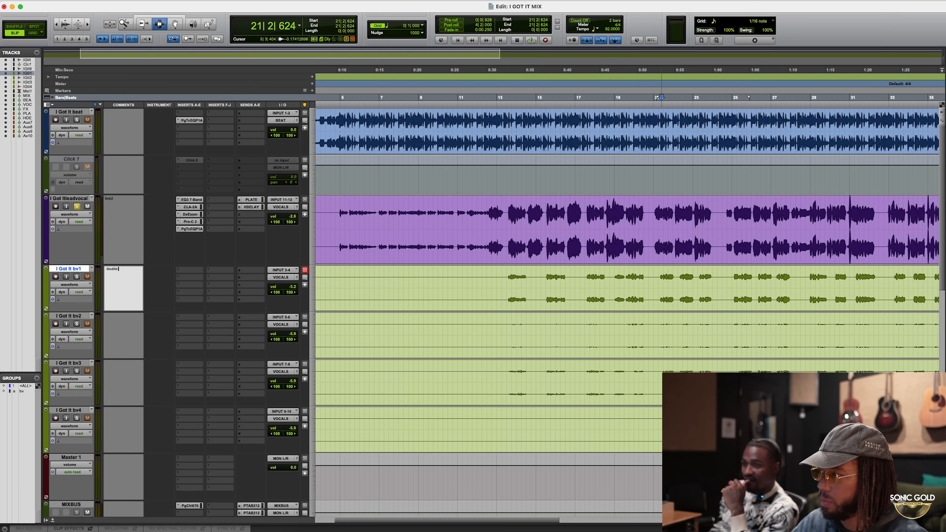
key("Return")
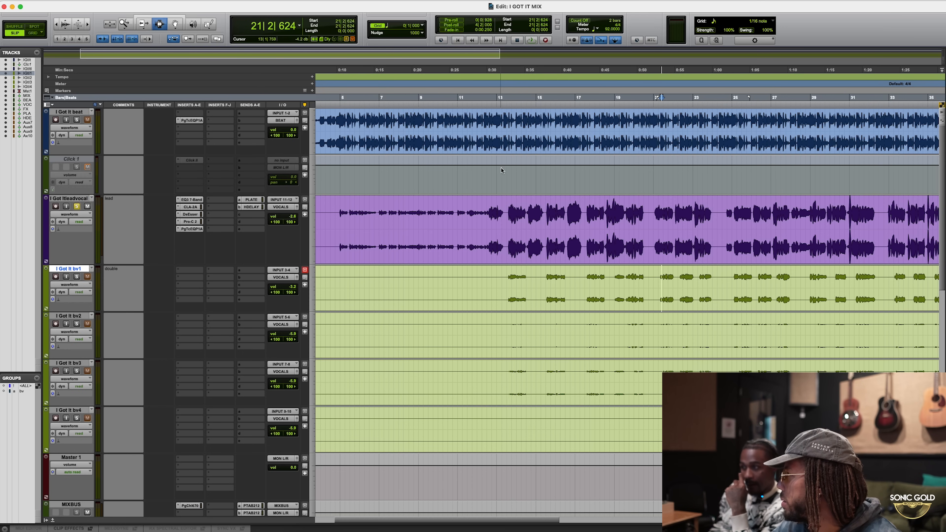
Mark the lead vocal passage from about bar 13 to bar 28
key("r")
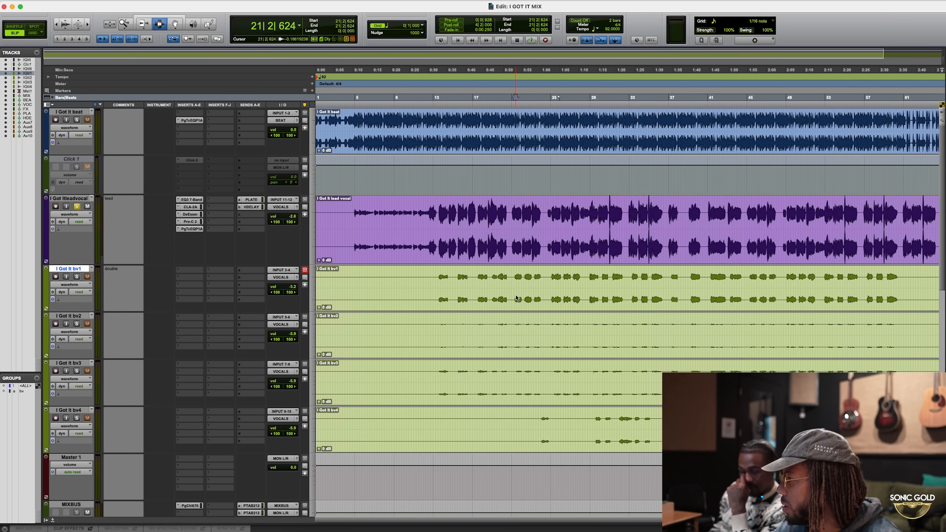
scroll(516, 299, "right", 3)
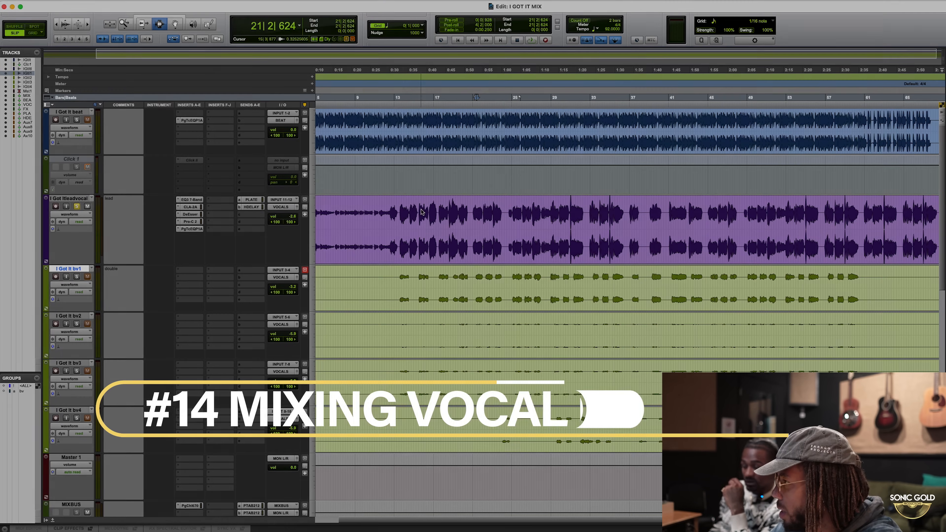
left_click_drag(404, 257, 545, 211)
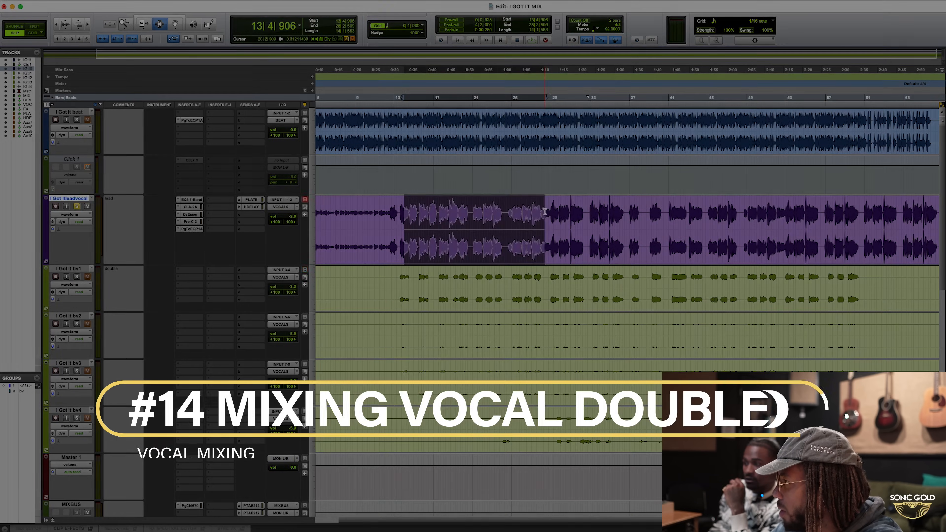
left_click(545, 211)
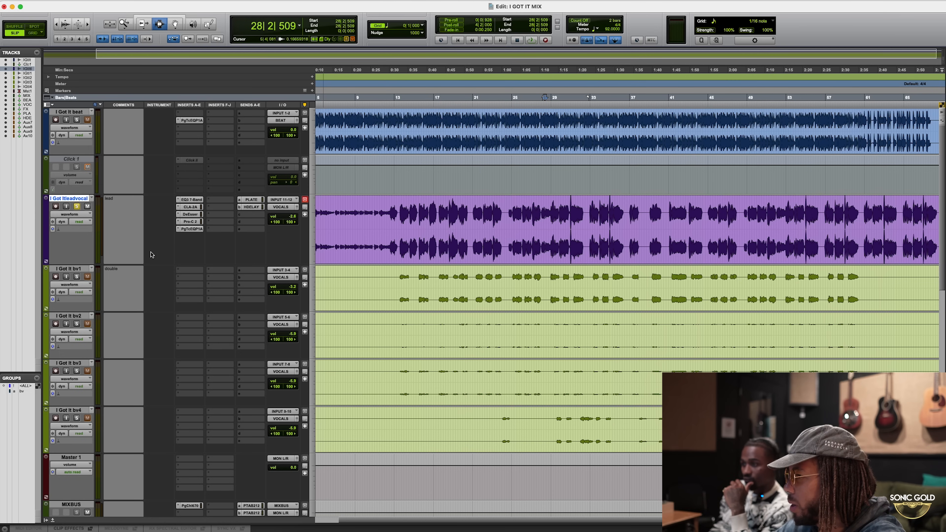
Solo the bv1 double and mark its phrases between about bars 21 and 27
left_click(77, 277)
left_click_drag(474, 281, 538, 282)
left_click(512, 282)
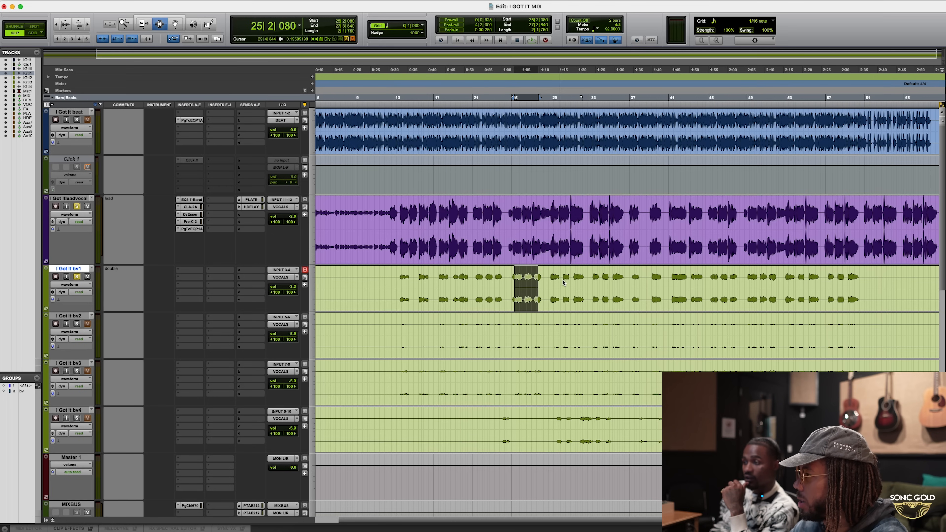
left_click_drag(515, 274, 537, 275)
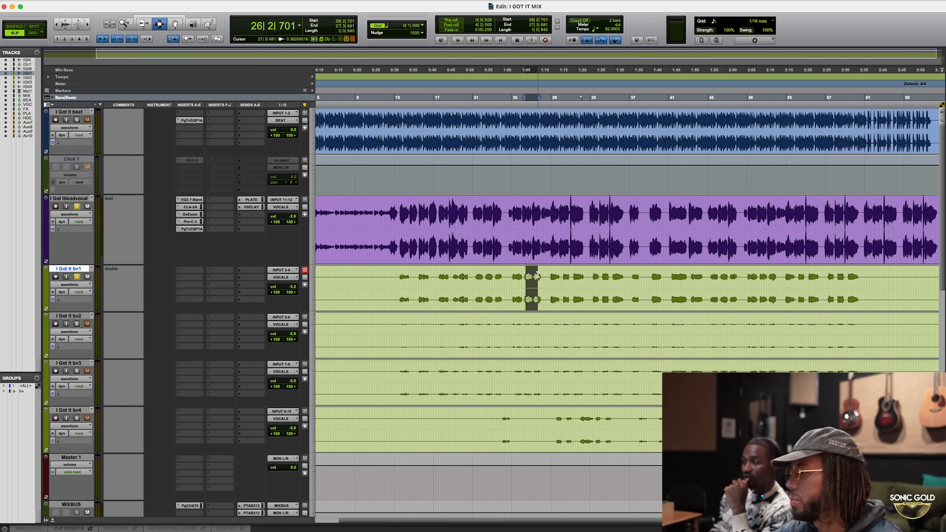
Insert the stereo Doubler2 modulation plugin in the second insert slot of the bv1 track
left_click(187, 280)
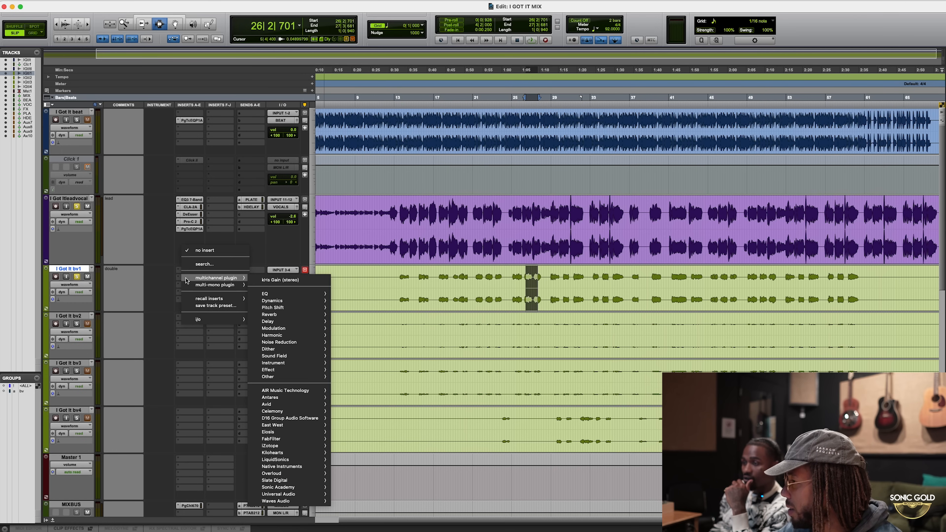
mouse_move(233, 279)
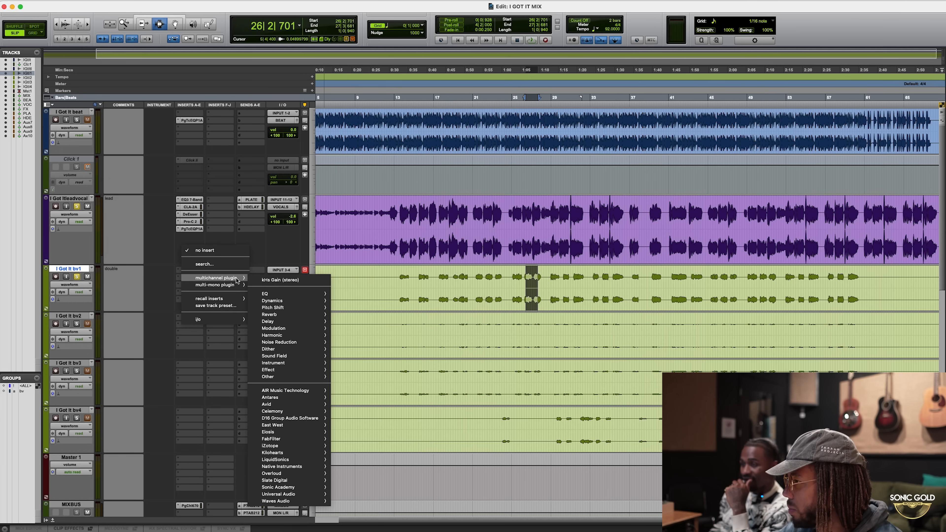
mouse_move(296, 329)
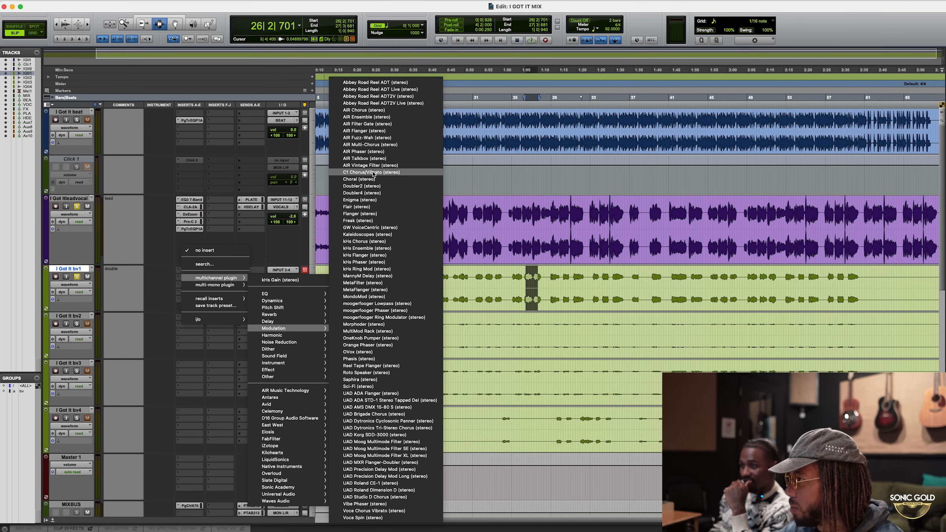
left_click(371, 186)
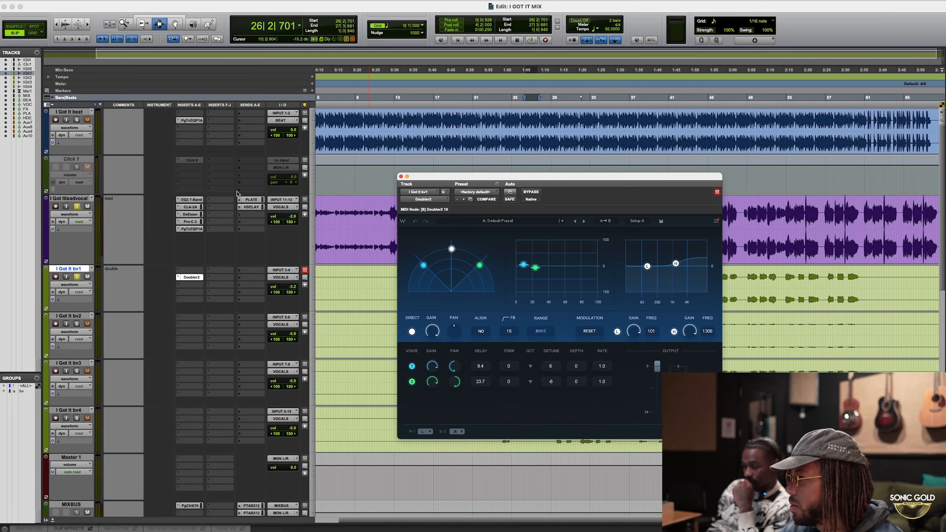
Take the lead vocal out of solo and select the bv1 phrase from about bar 21 to bar 24
left_click(77, 206)
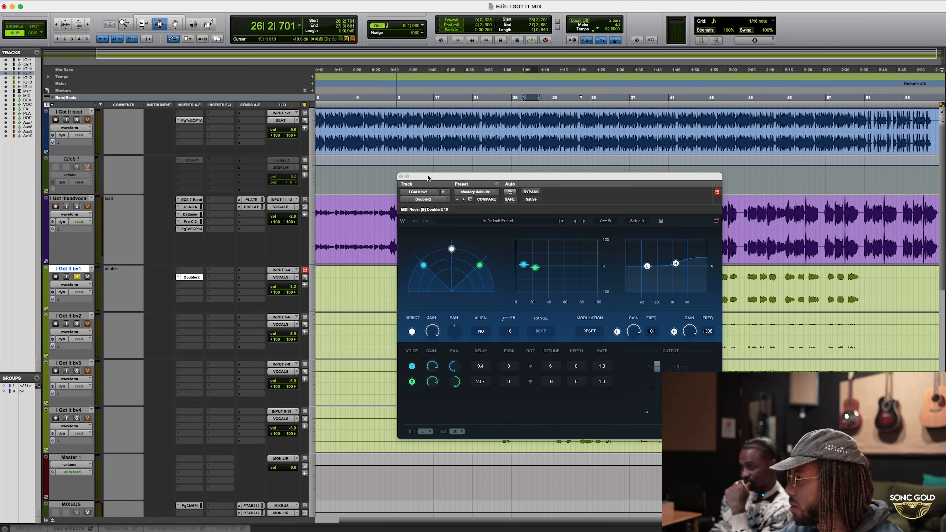
left_click_drag(428, 177, 588, 213)
left_click_drag(475, 277, 503, 275)
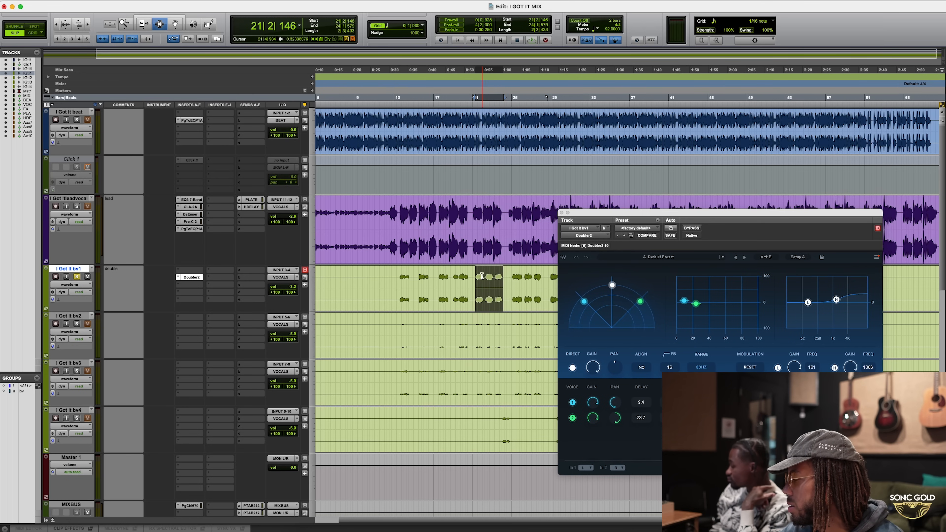
Play the selected bv1 phrase with Doubler2 bypassed and active to compare the sound
left_click(692, 228)
key("space")
key("space")
left_click(691, 228)
key("space")
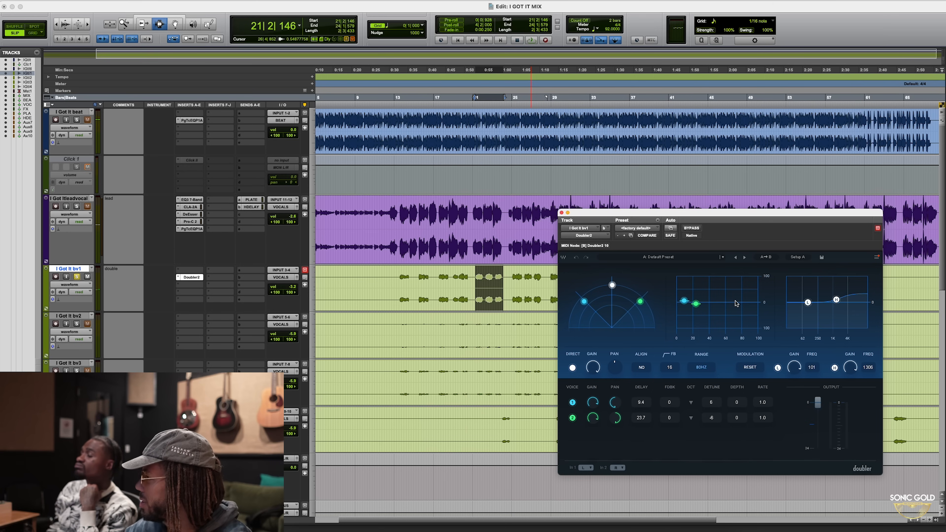
Raise the gain of both Doubler2 voices slightly and lower the gain of its direct signal
left_click(595, 369)
left_click_drag(592, 403, 594, 414)
left_click(594, 422)
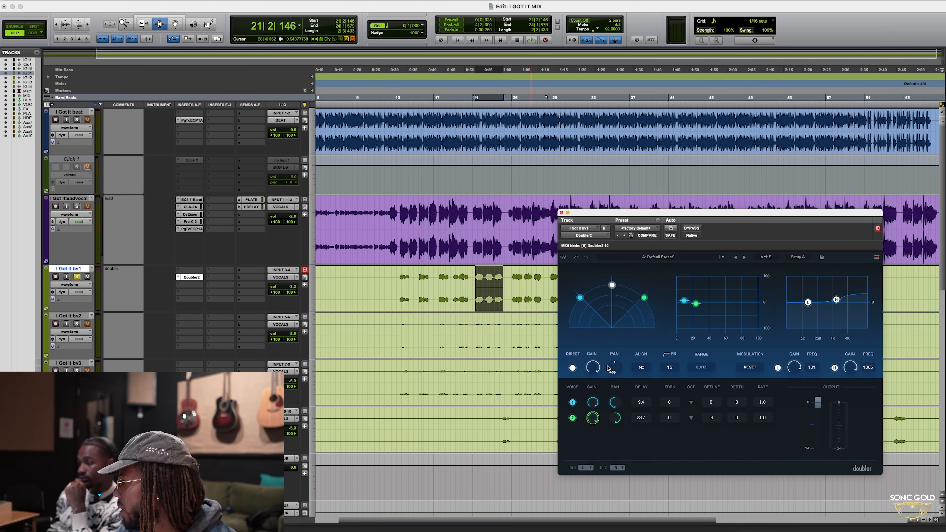
left_click(592, 407)
left_click_drag(591, 372, 592, 383)
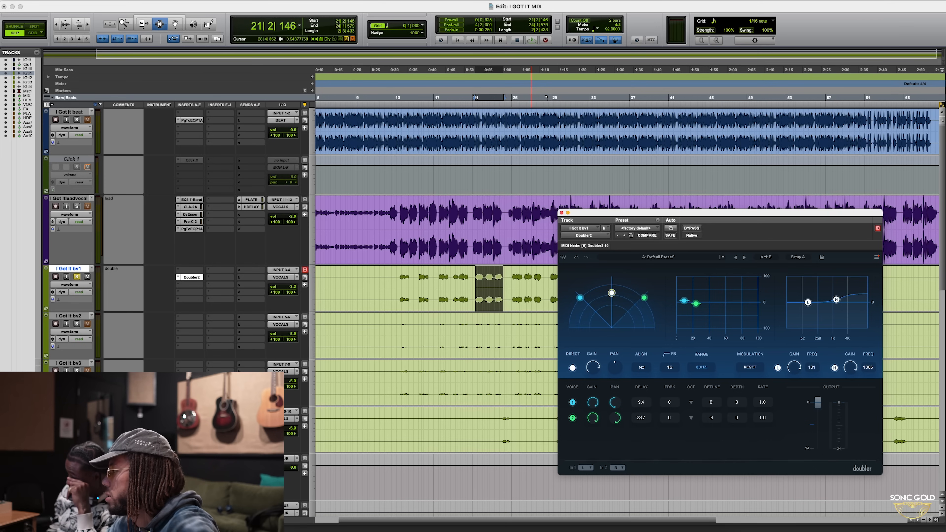
Restore the Doubler2 direct signal's gain to 0.0 and lower it to about -8.1 while the bv1 phrase plays
left_click_drag(596, 369, 600, 315)
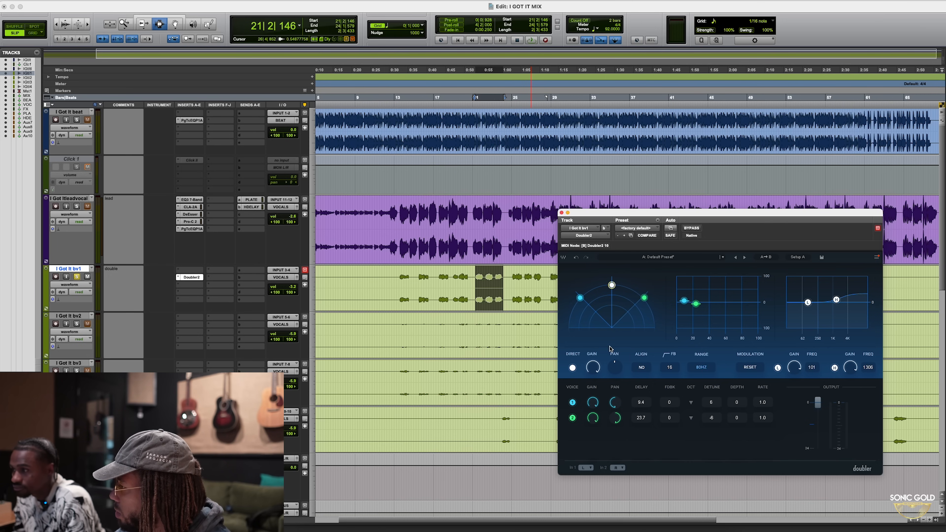
left_click(596, 372)
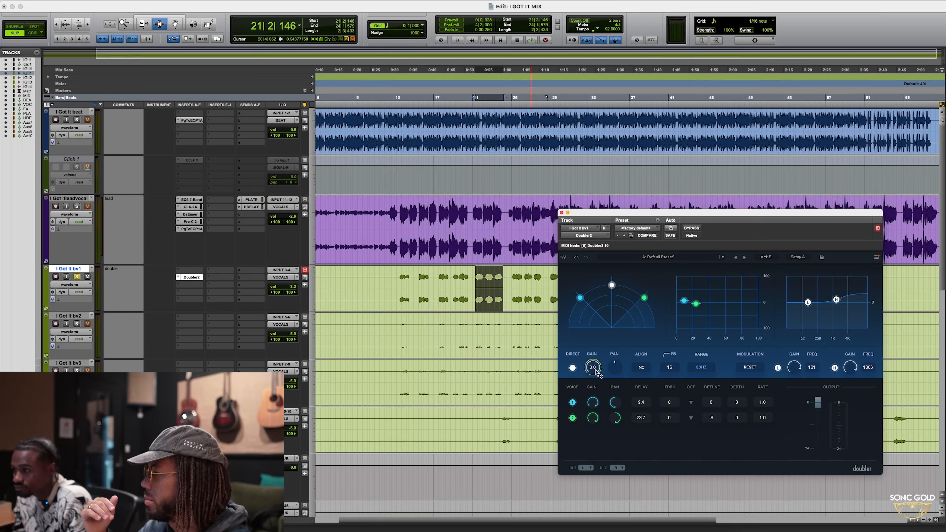
key("space")
left_click_drag(595, 372, 596, 384)
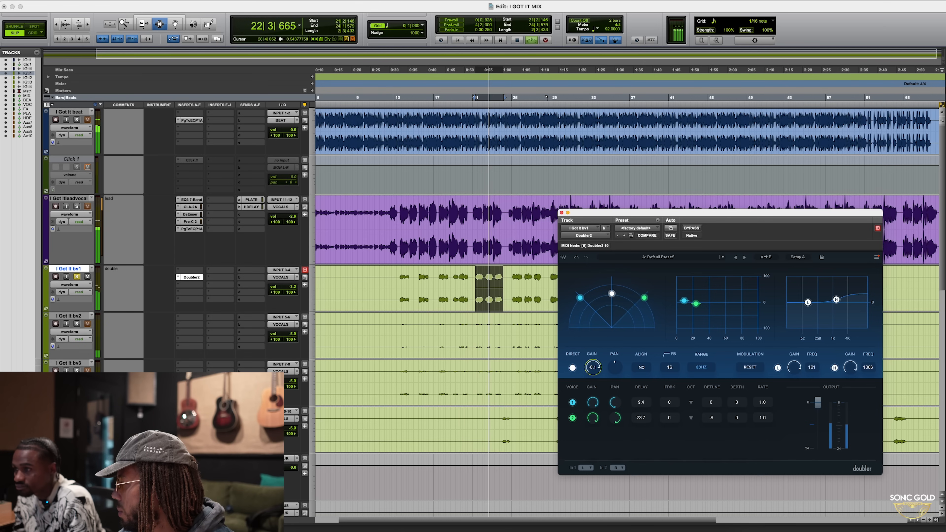
key("space")
Play the bv1 phrase with Doubler2 bypassed and active to judge the new direct level
left_click(686, 228)
key("space")
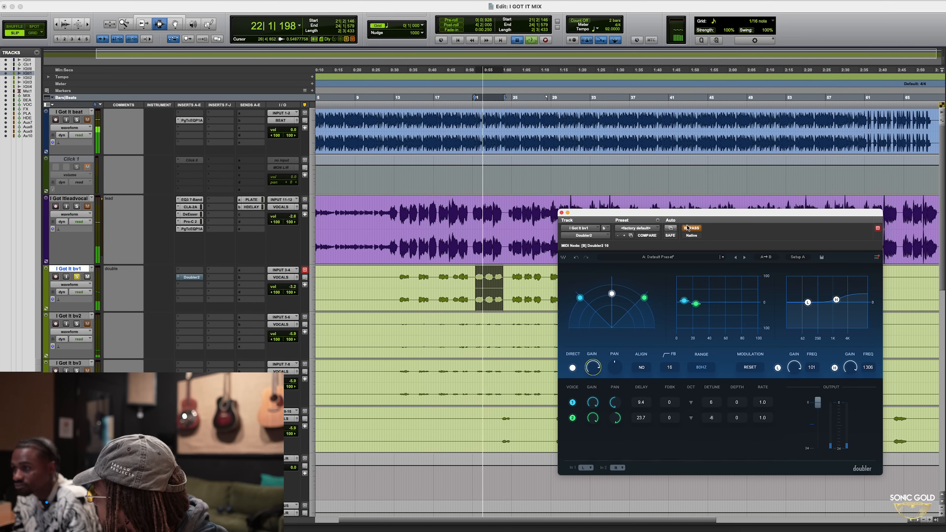
key("space")
left_click(687, 228)
key("space")
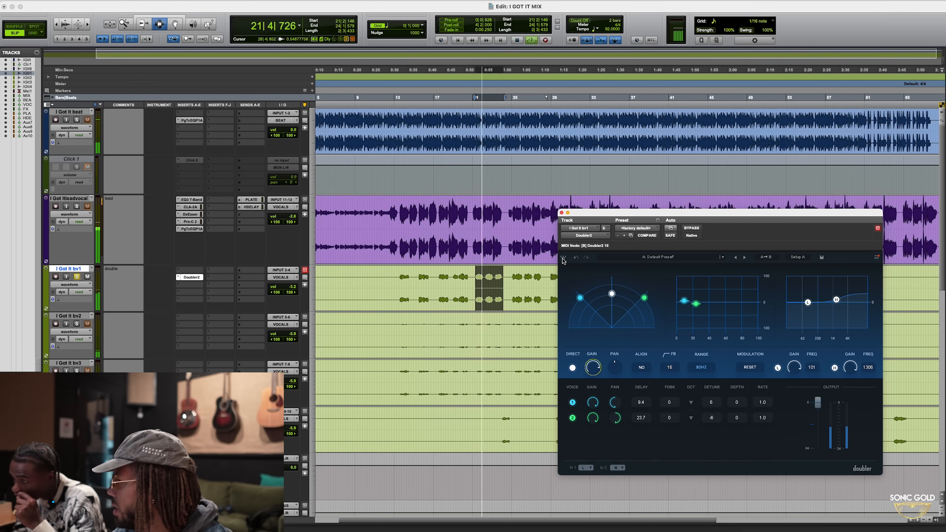
key("space")
Solo the lead vocal together with bv1 and compare the phrase with Doubler2 bypassed and active
left_click(77, 206)
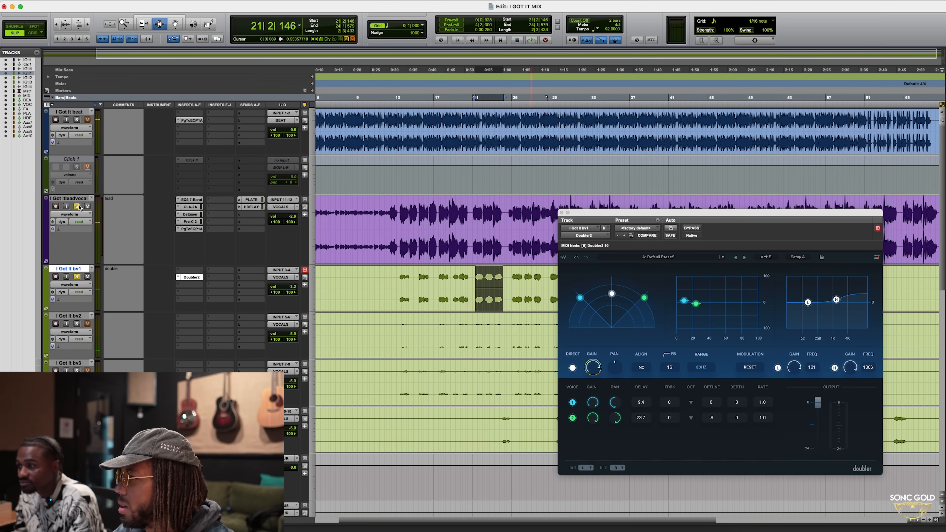
left_click(691, 228)
key("space")
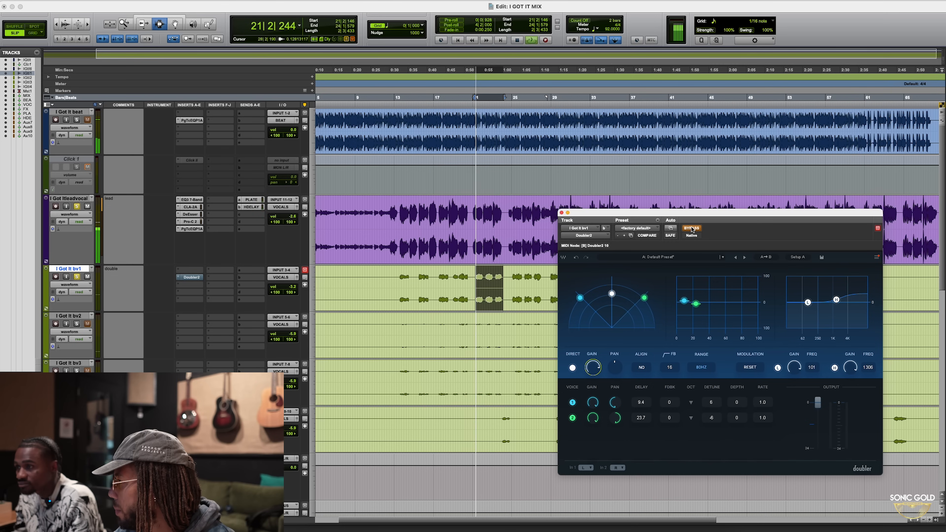
key("space")
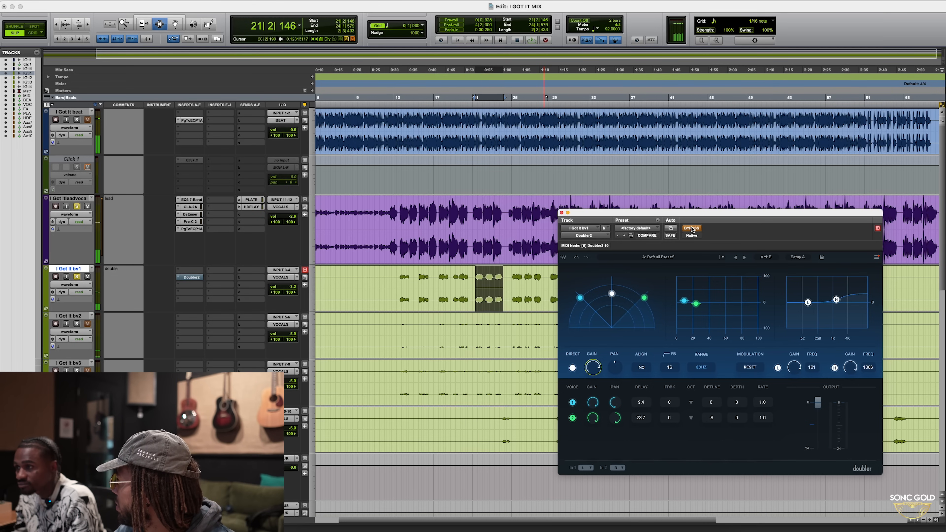
left_click(692, 228)
key("space")
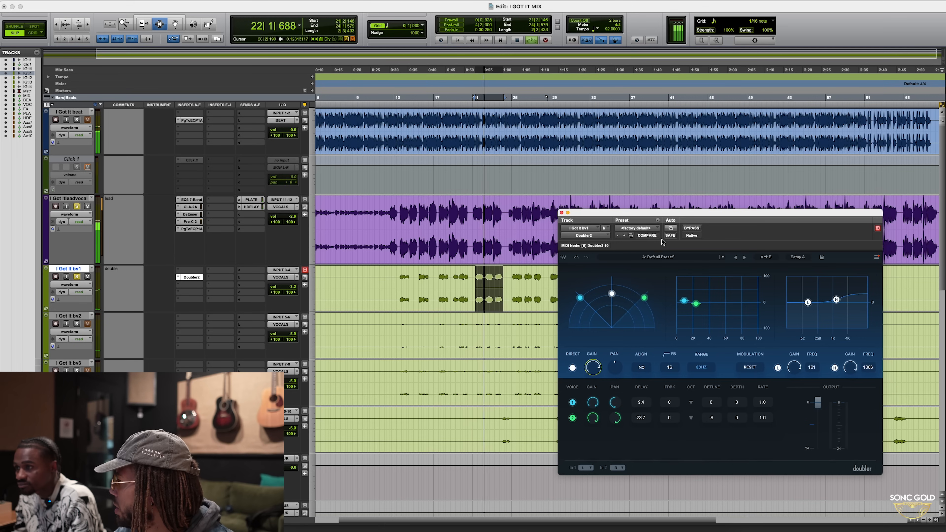
key("space")
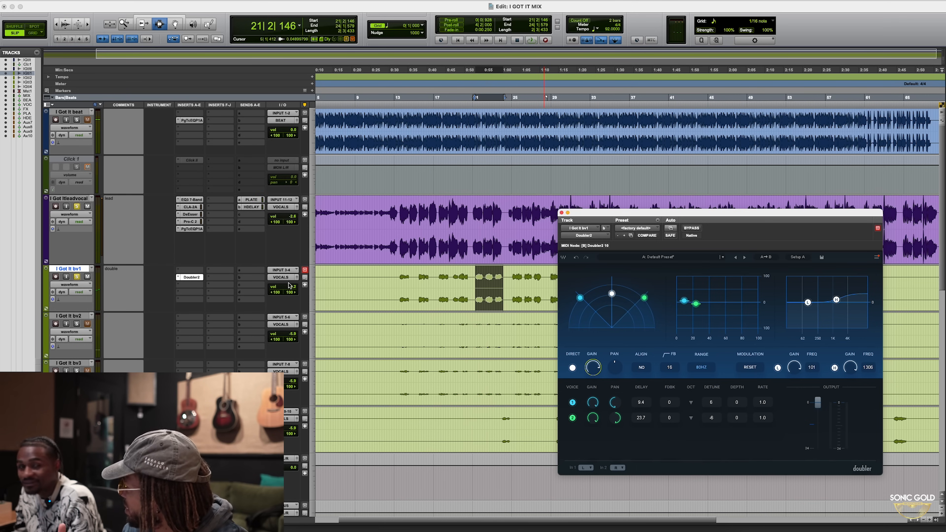
Set the bv1 track's volume to -3.0 dB while the phrase plays, and close the Doubler2 window
key("space")
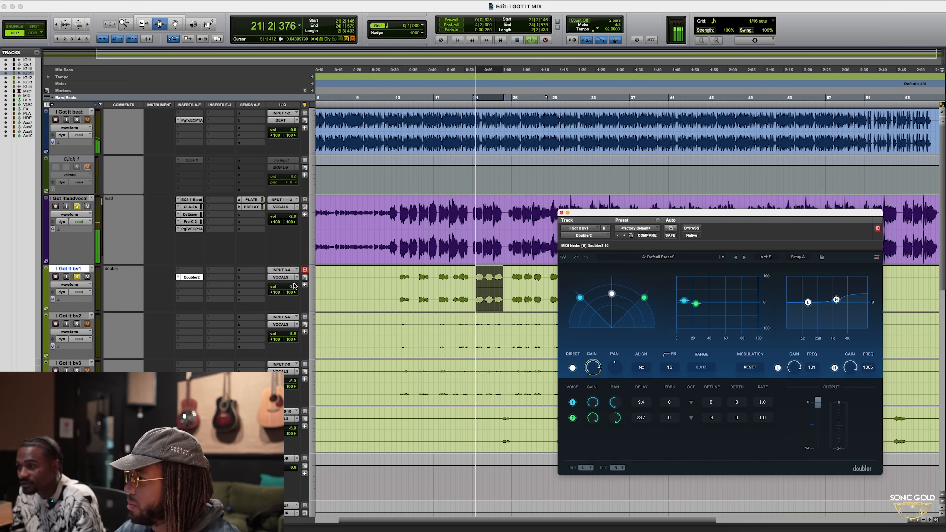
left_click(290, 286)
left_click_drag(291, 287, 295, 284)
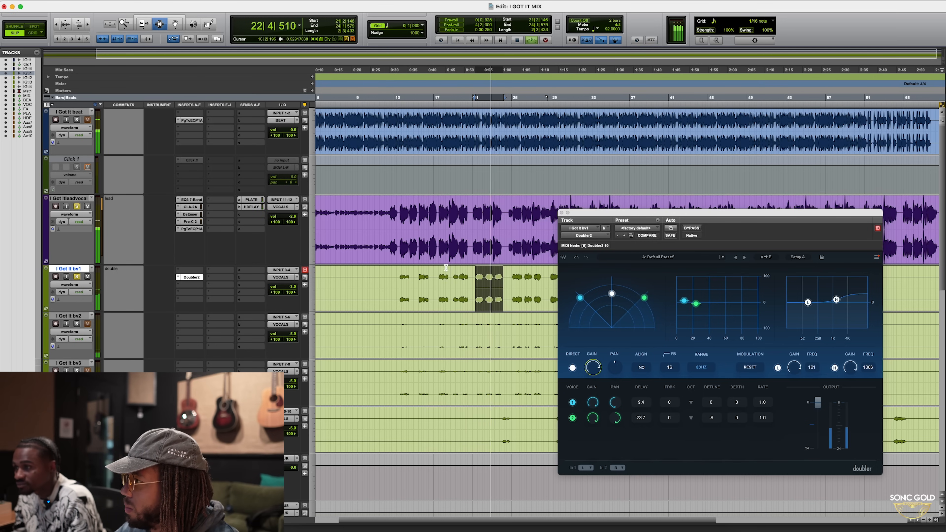
key("space")
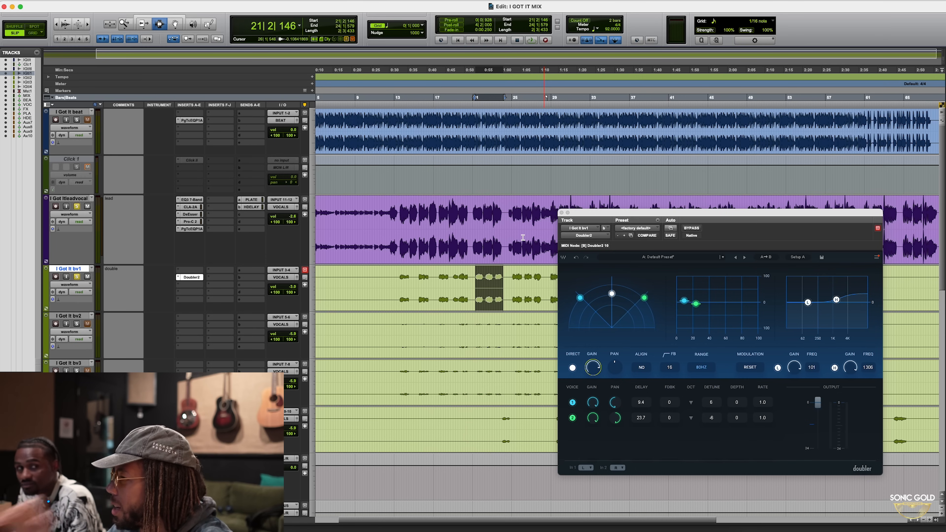
left_click(561, 213)
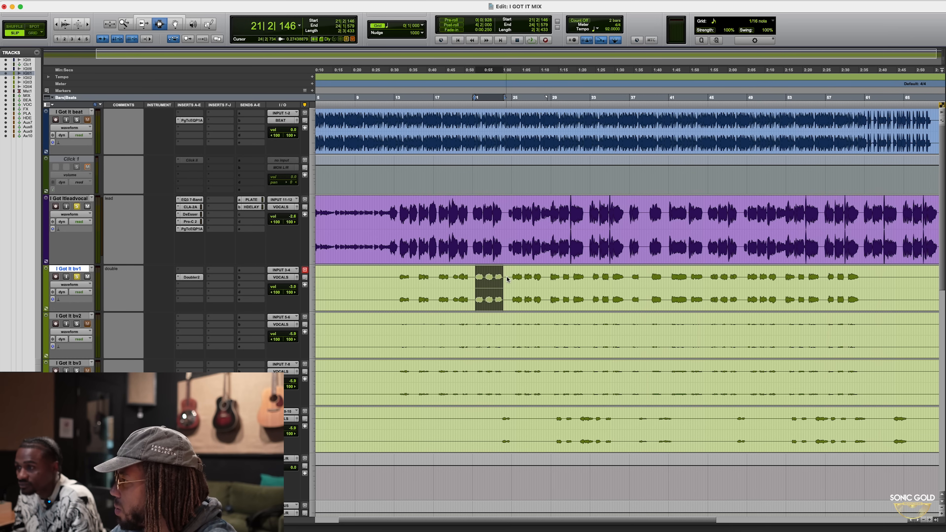
left_click_drag(511, 279, 532, 280)
left_click_drag(510, 218, 753, 219)
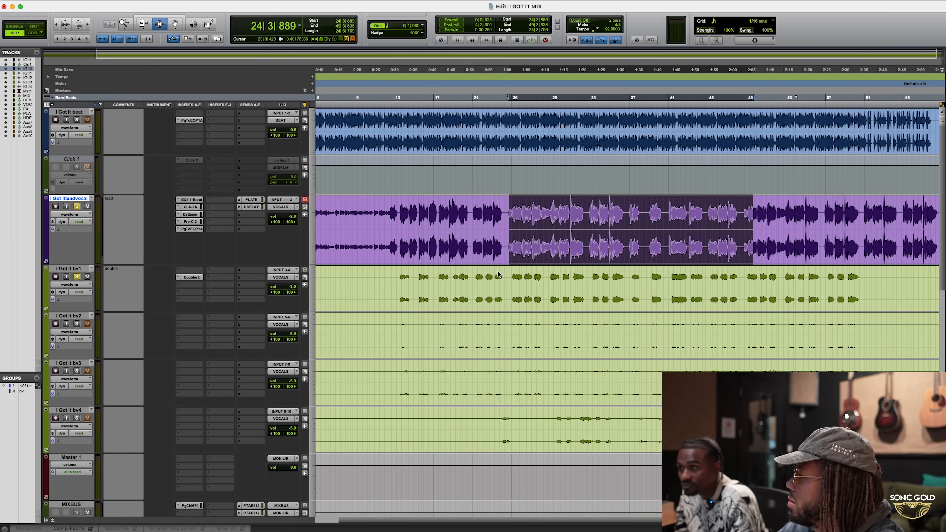
left_click_drag(509, 277, 855, 271)
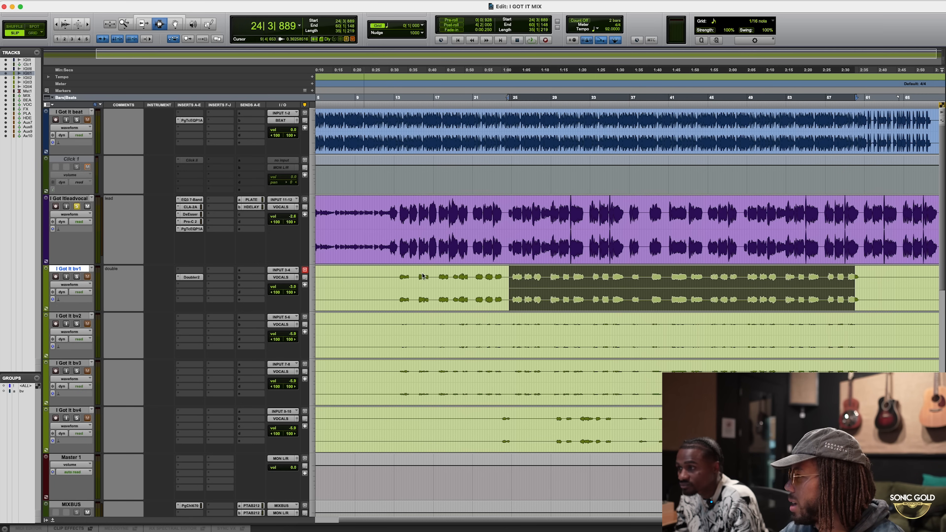
Play from about bar 25, take the lead vocal and bv1 out of solo, and keep bv2 to bv4 muted
left_click(513, 273)
key("space")
key("space")
left_click(76, 206)
key("space")
key("space")
left_click(87, 323)
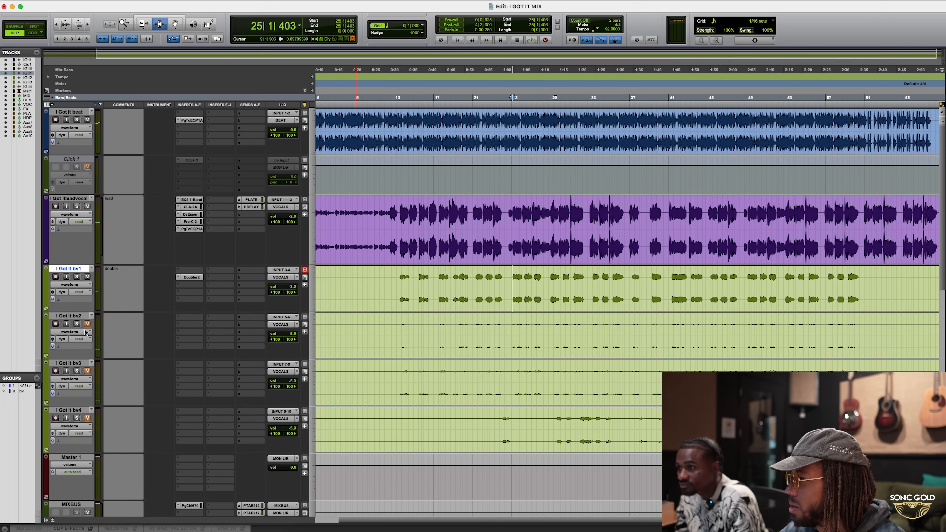
Play the mix from bar 25 with bv1 muted and unmuted to compare the effect of the double
left_click(88, 278)
key("space")
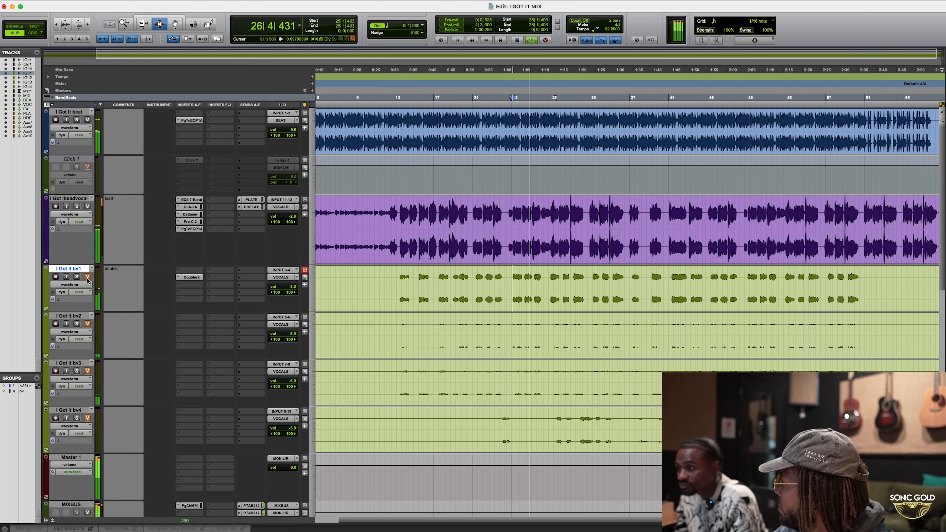
key("space")
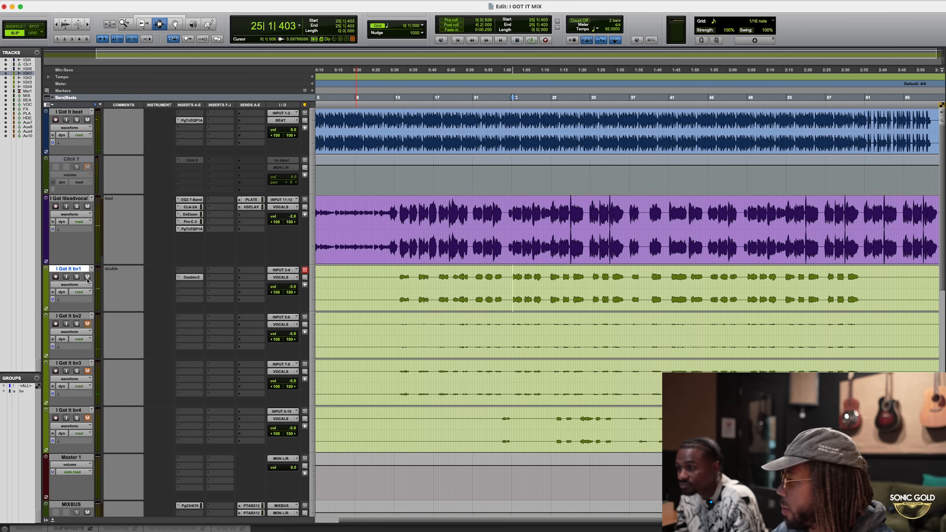
key("space")
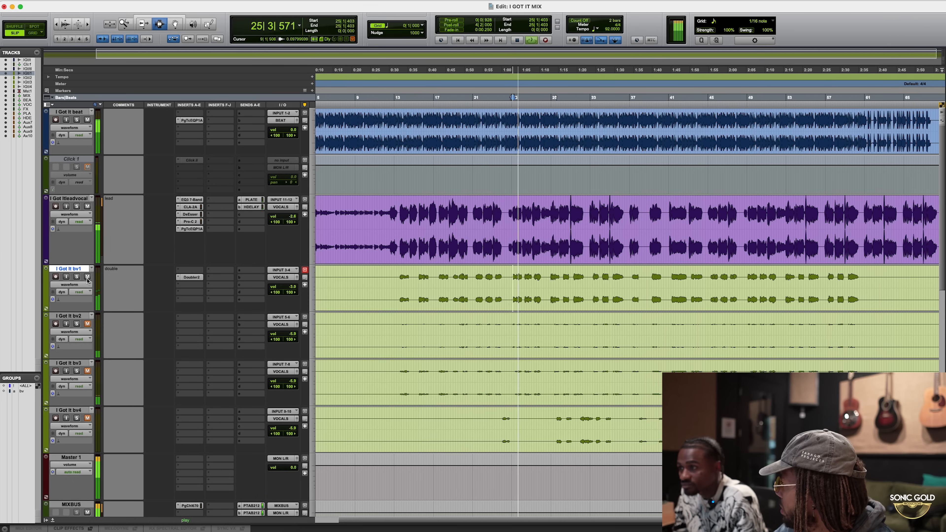
Lower the bv1 track's volume to -4.3 dB during playback
left_click(289, 289)
left_click_drag(289, 289, 290, 290)
key("space")
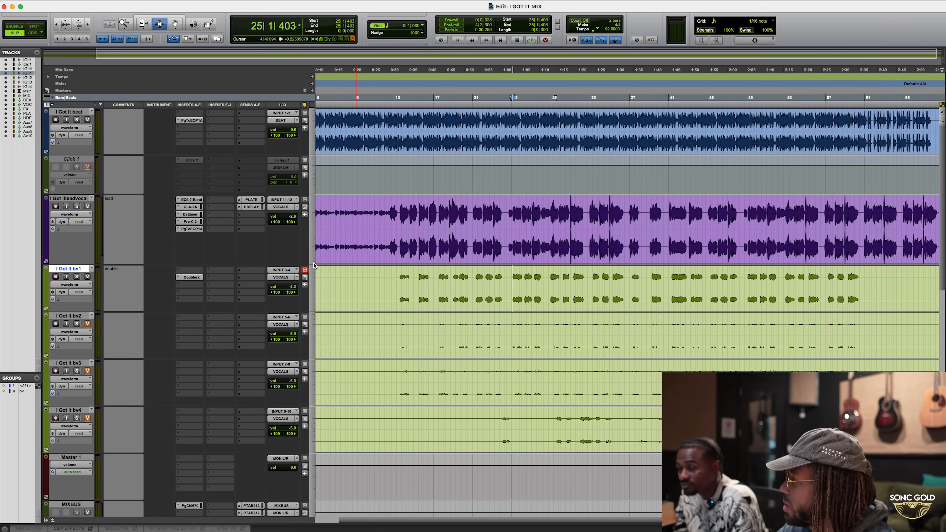
left_click_drag(451, 217, 529, 217)
left_click(527, 218)
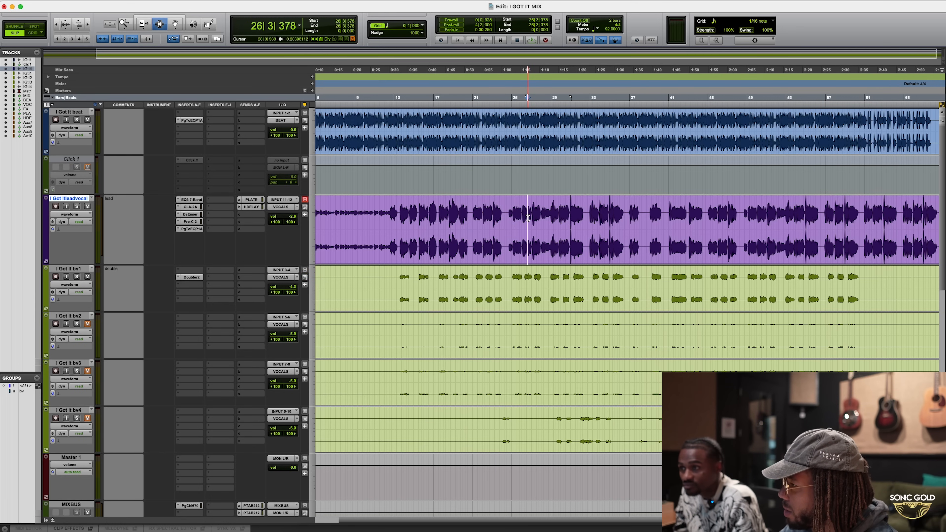
left_click_drag(538, 287, 594, 419)
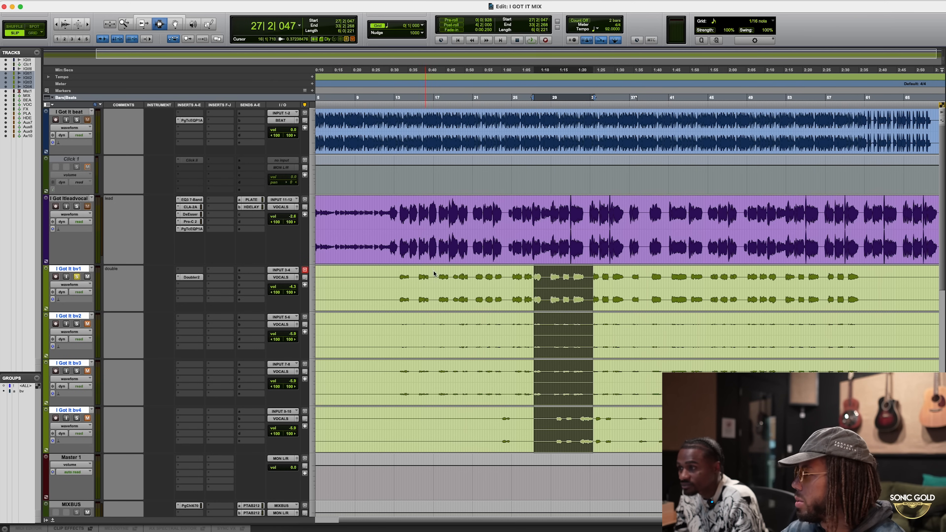
Play the soloed bv1 double from about bar 25 to check its sound
left_click(511, 274)
key("space")
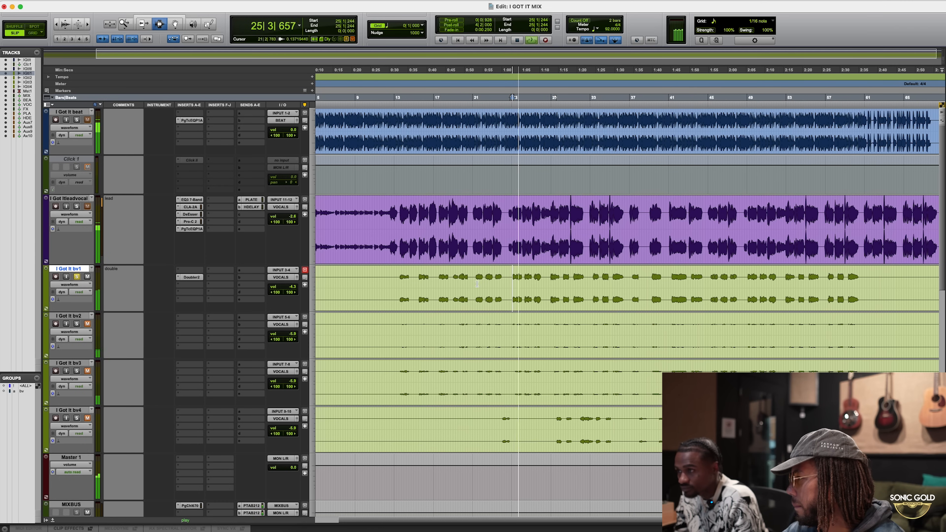
key("space")
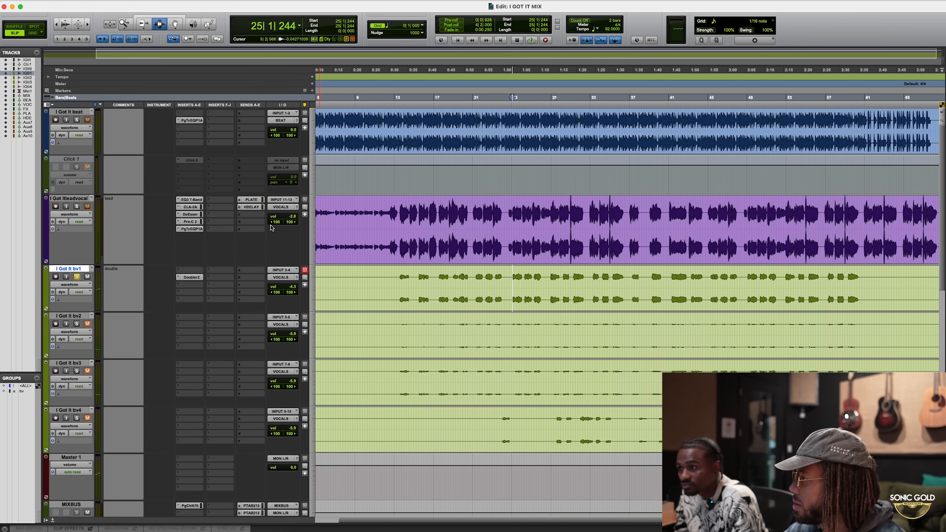
Copy the lead vocal's PLATE send to the bv1 track and adjust its send level while the passage plays
left_click_drag(252, 203, 254, 274)
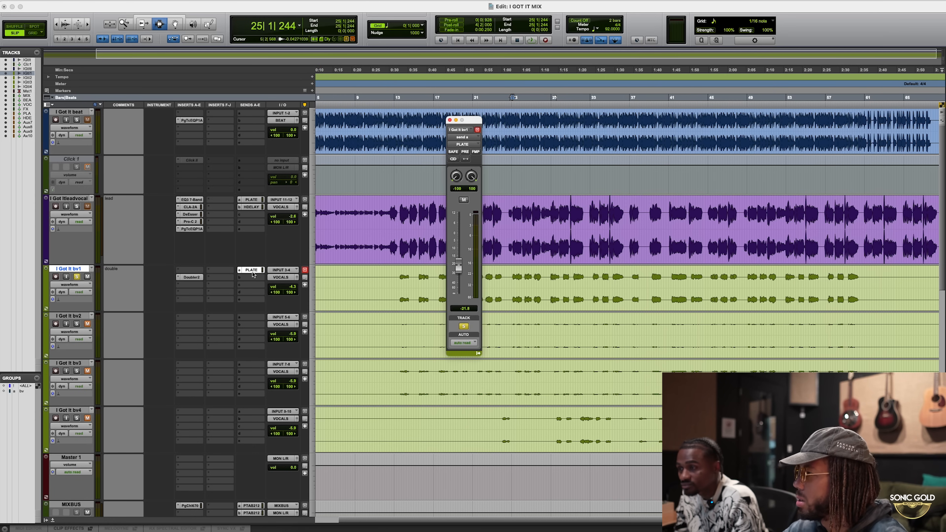
key("space")
left_click_drag(459, 295, 460, 267)
key("space")
left_click(449, 120)
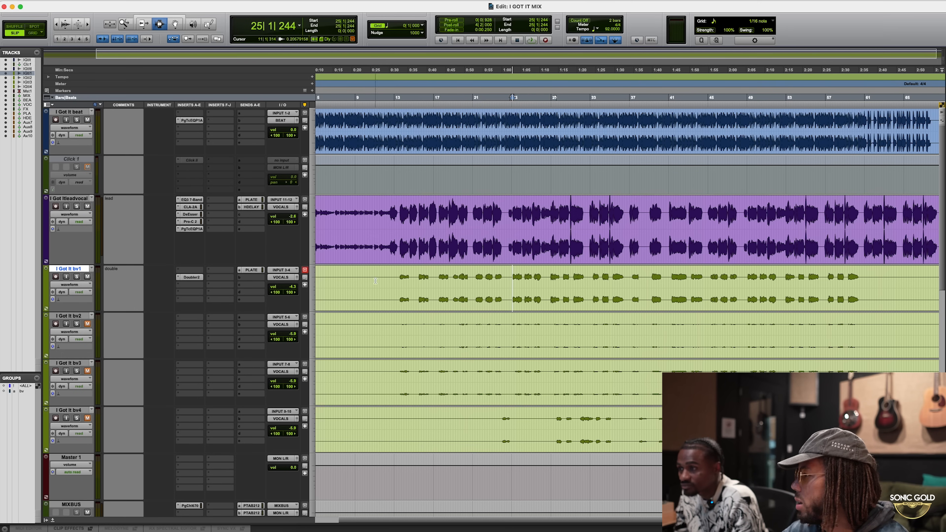
Raise the bv1 track's volume to -3.6 dB while playing the mix from about bar 12
left_click(393, 281)
key("space")
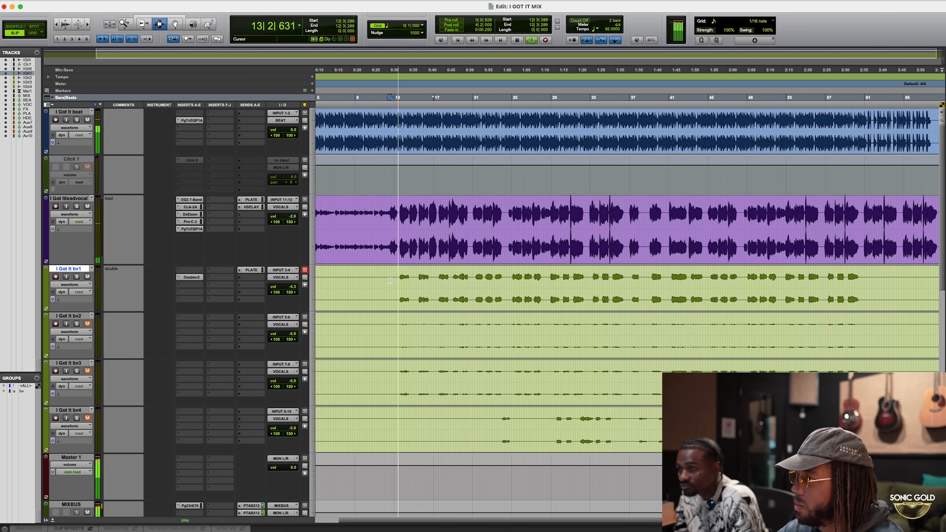
left_click_drag(289, 287, 288, 283)
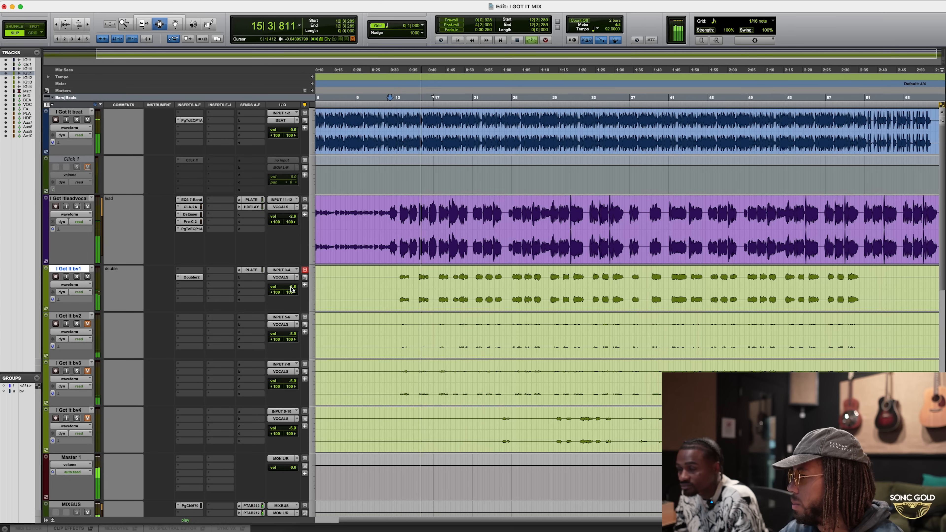
left_click(291, 287)
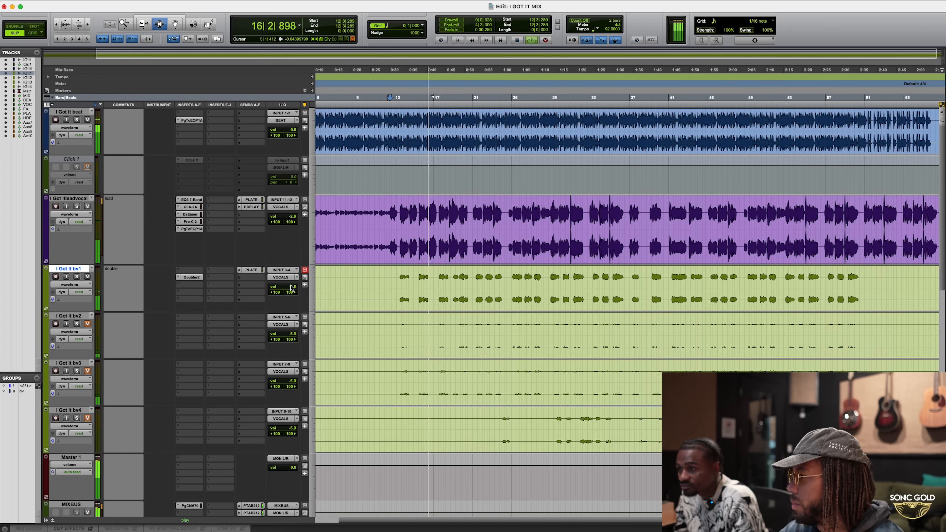
key("space")
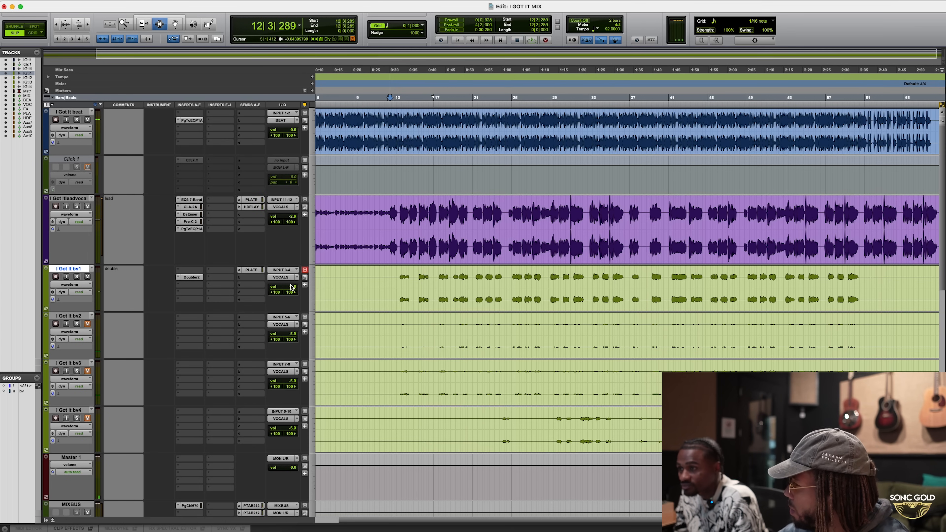
Play the mix from about bar 17 to check the bv1 double against the lead vocal
left_click(437, 280)
key("space")
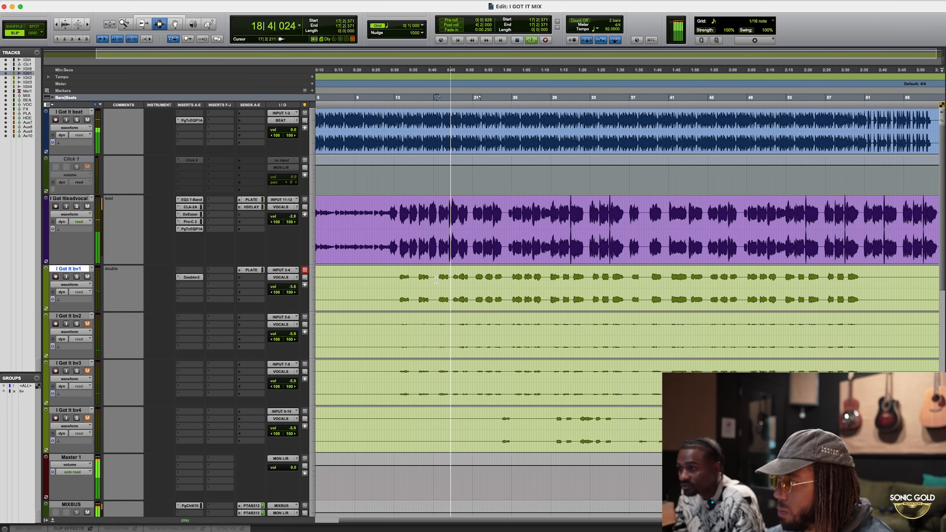
key("space")
Compare the waveform timing of the bv1 double with the lead vocal in the phrase around bars 17 and 18
left_click_drag(437, 280, 451, 277)
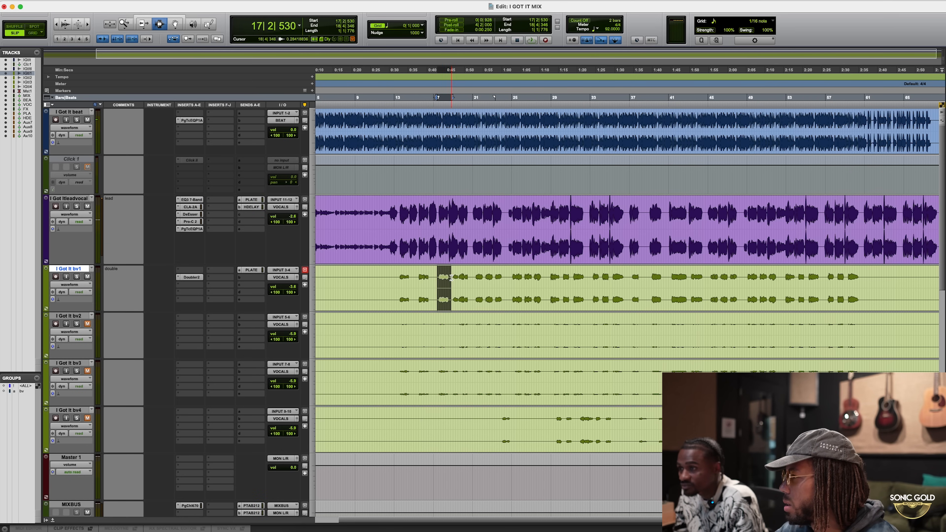
key("t")
key("t")
key("t")
key("t")
key("t")
key("t")
scroll(439, 277, "right", 4)
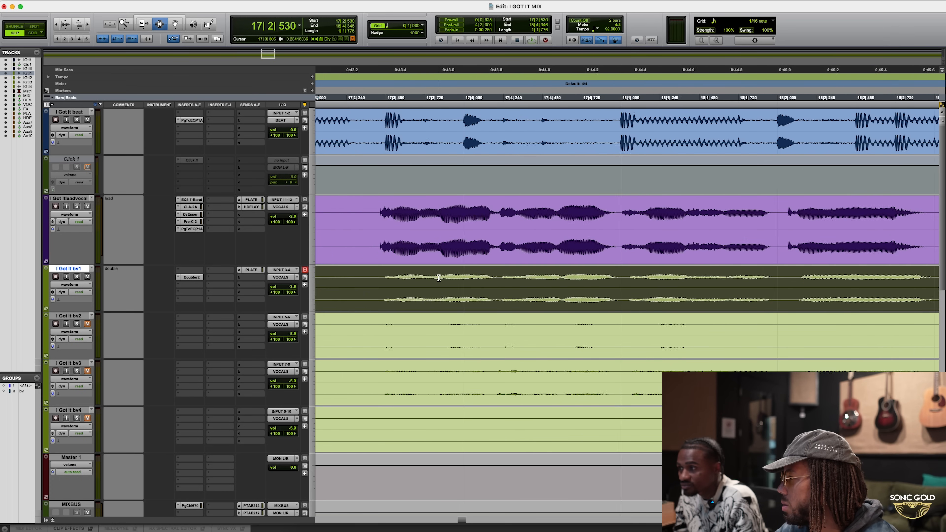
scroll(439, 277, "left", 2)
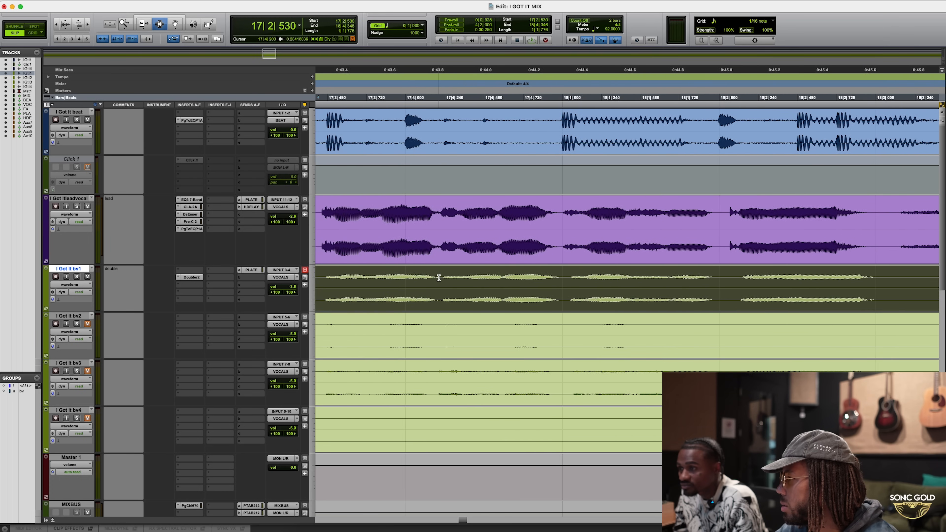
Play the mix from the start of bar 17 to check how tightly the bv1 double follows the lead vocal
key("r")
key("r")
key("r")
left_click(542, 277)
key("space")
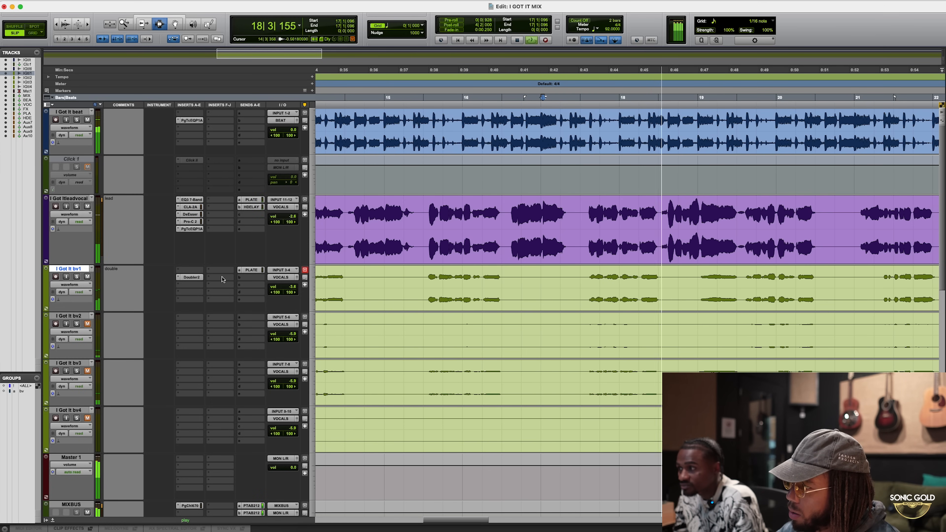
scroll(383, 300, "right", 2)
scroll(400, 301, "right", 2)
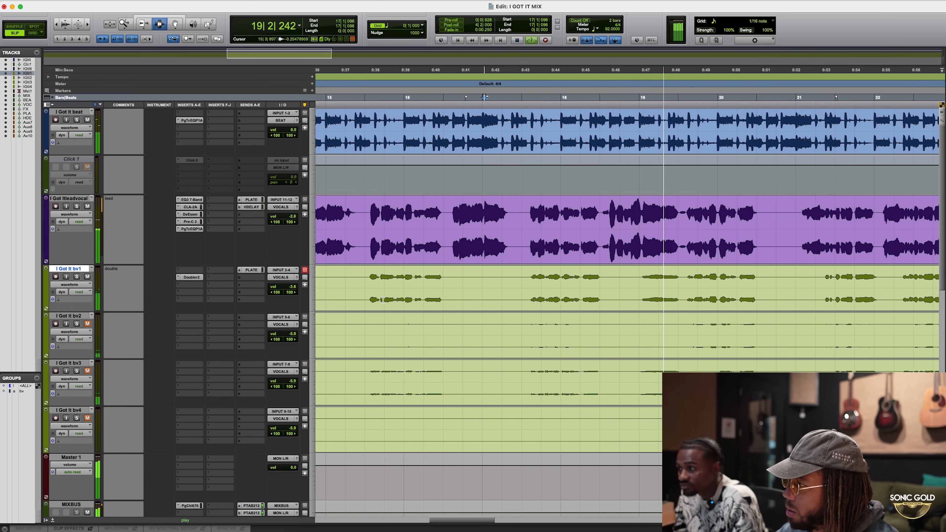
scroll(417, 303, "right", 6)
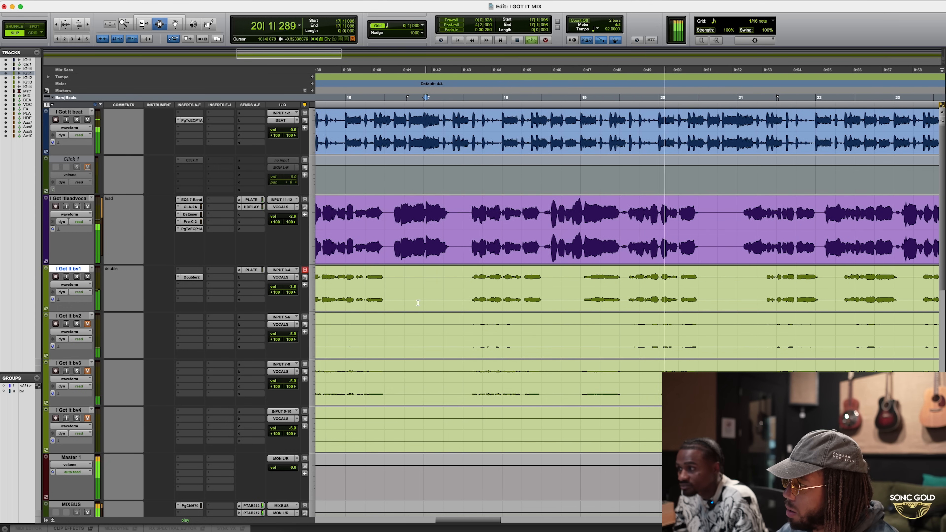
scroll(417, 303, "down", 6)
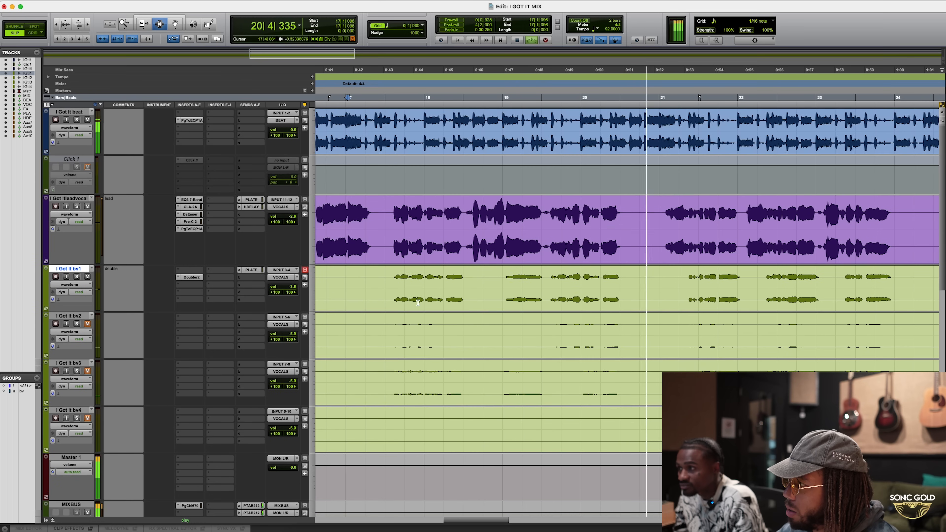
scroll(417, 302, "right", 2)
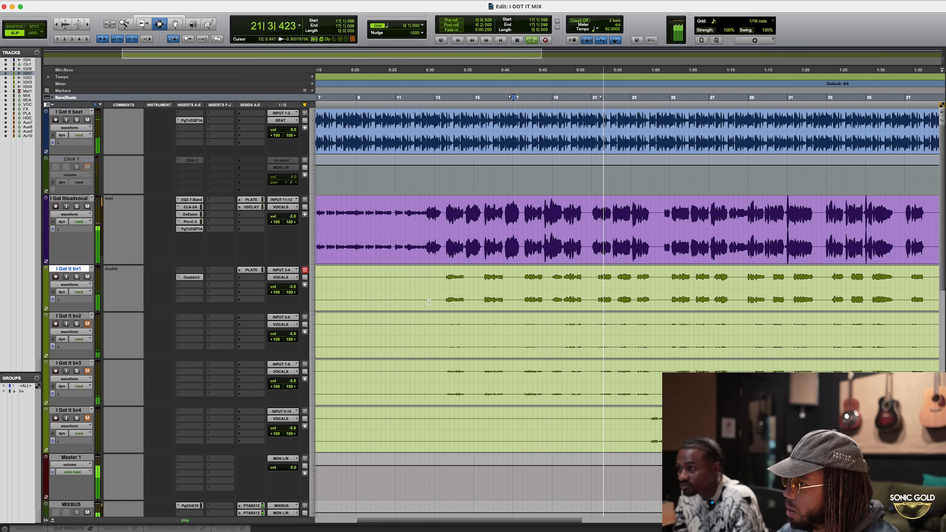
key("space")
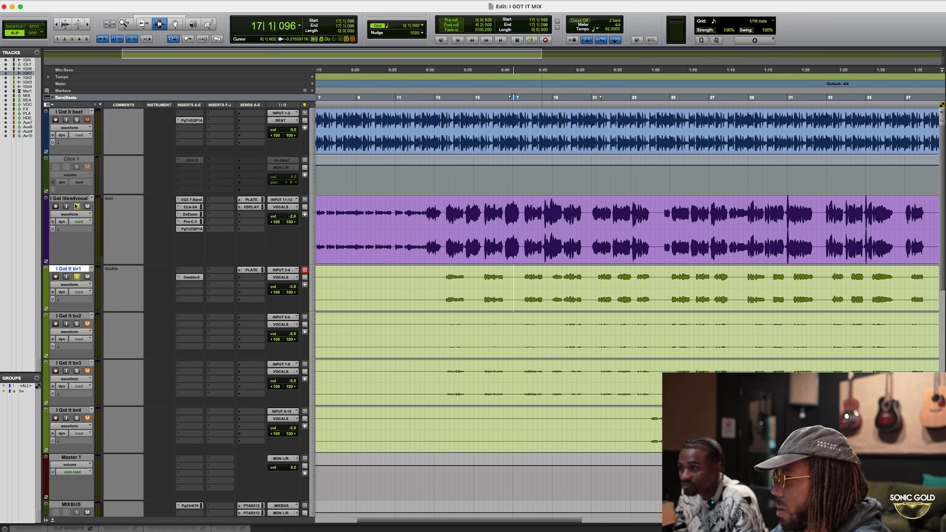
Move the Doubler2 plug-in down one insert slot on the bv1 track
left_click_drag(191, 277, 192, 285)
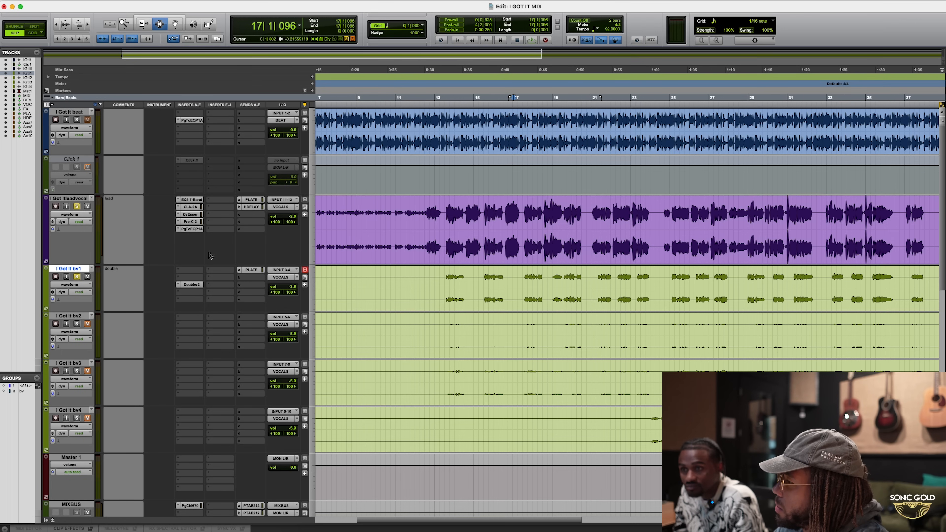
left_click_drag(447, 276, 607, 386)
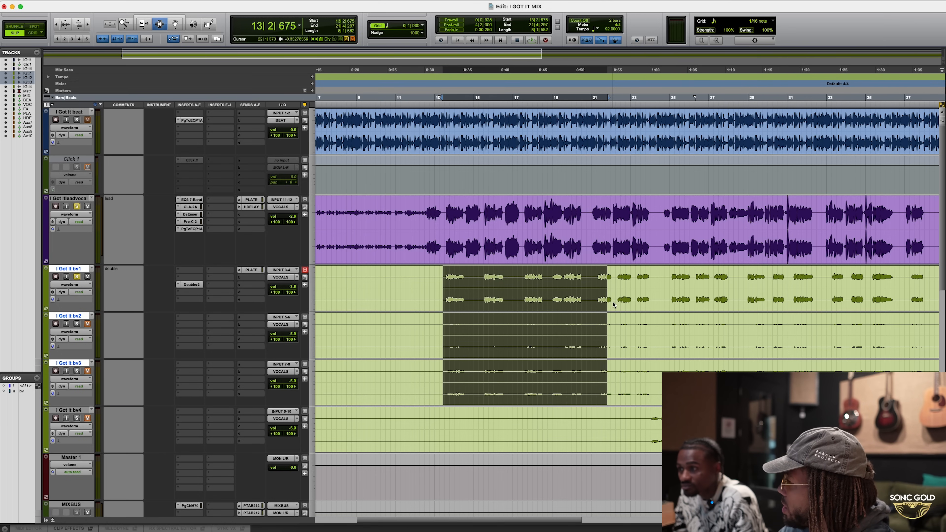
left_click_drag(600, 276, 654, 279)
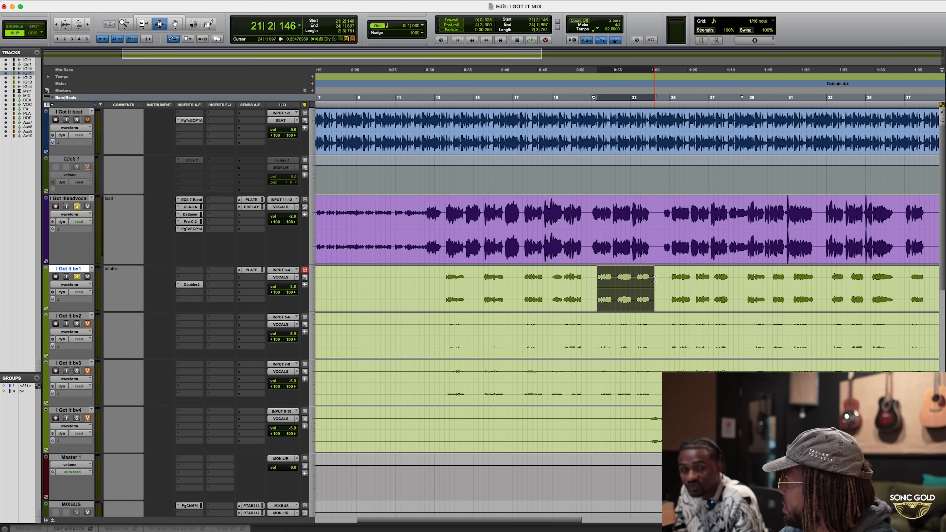
left_click_drag(618, 279, 632, 277)
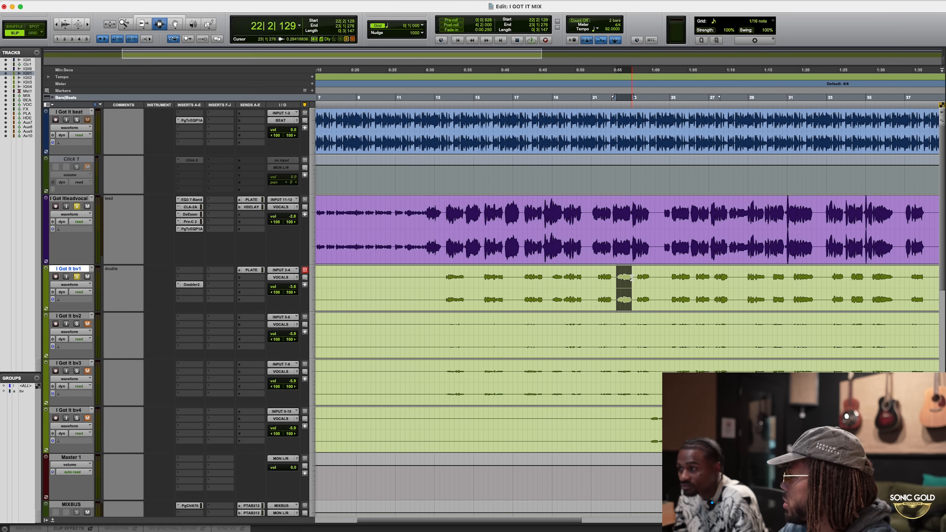
left_click_drag(602, 278, 627, 275)
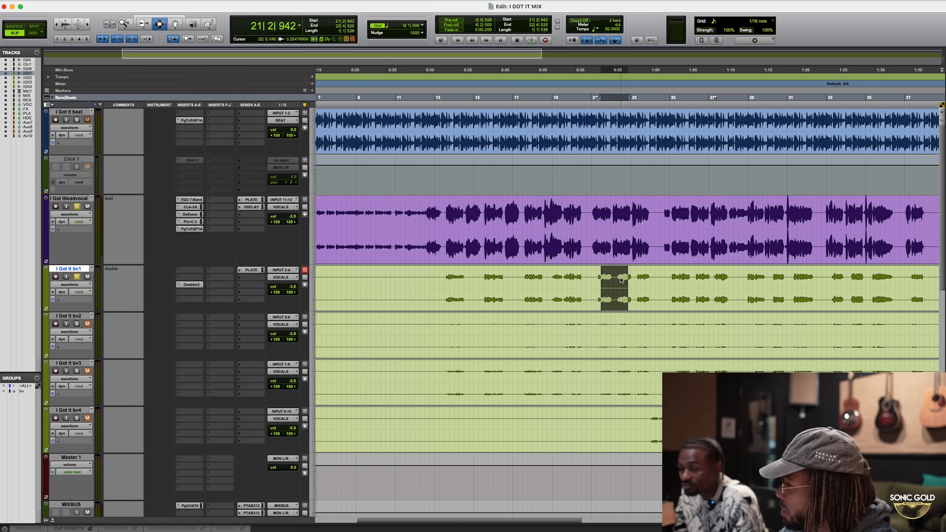
left_click_drag(591, 278, 578, 241)
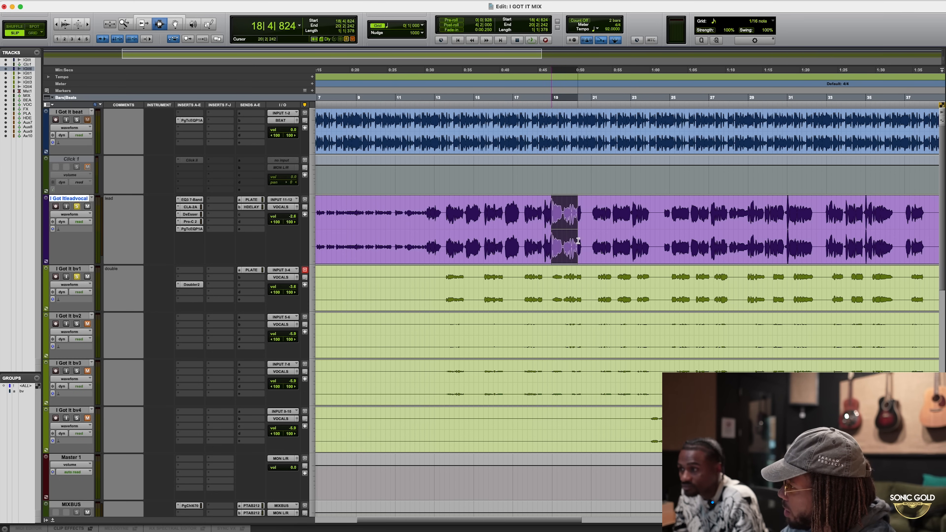
left_click(558, 278)
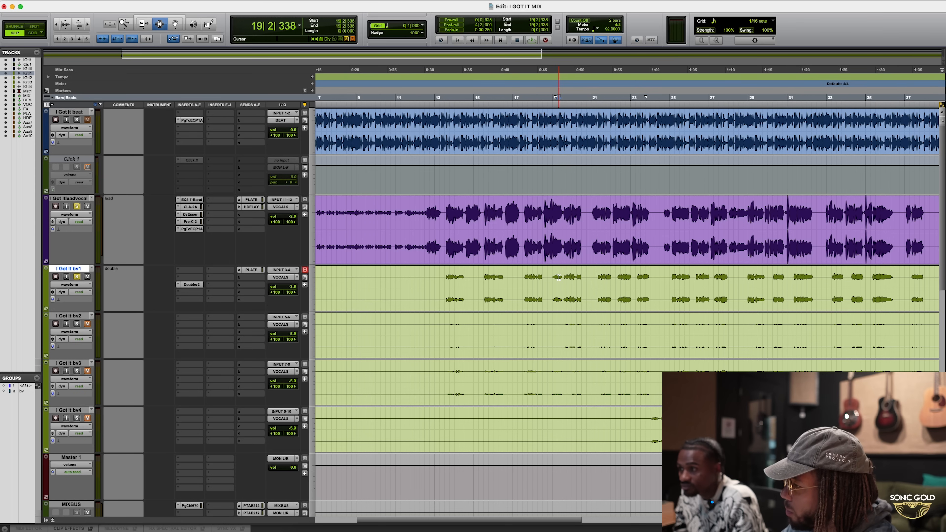
Insert the stereo Kramer Tape plug-in after Doubler2 on the bv1 track and adjust its flux
left_click(190, 293)
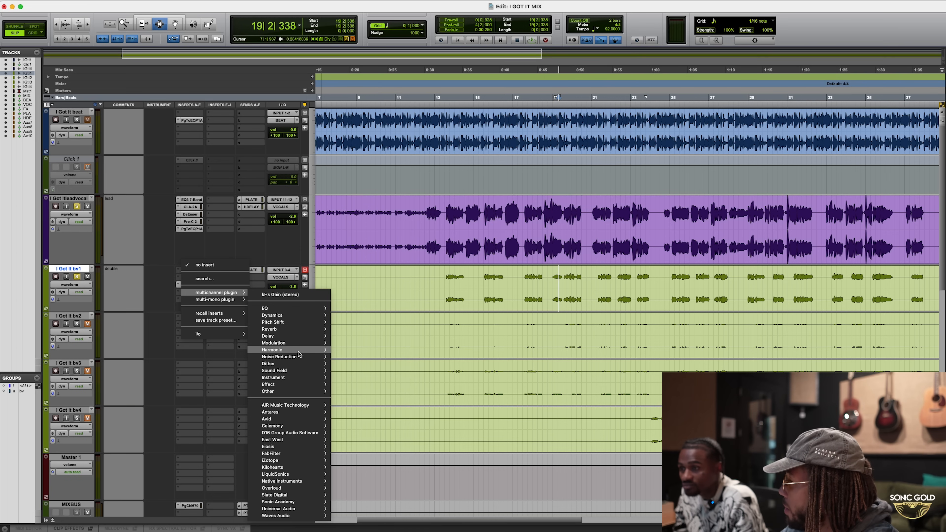
mouse_move(298, 350)
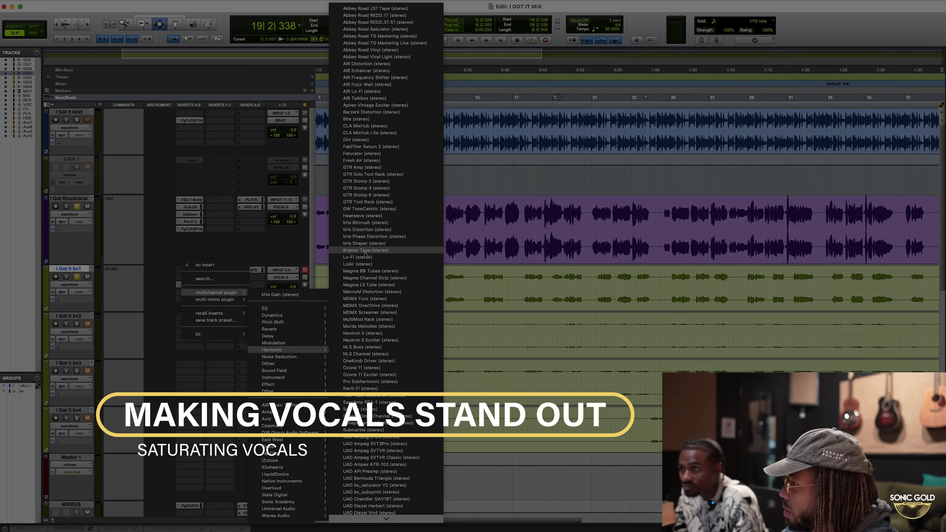
left_click(366, 251)
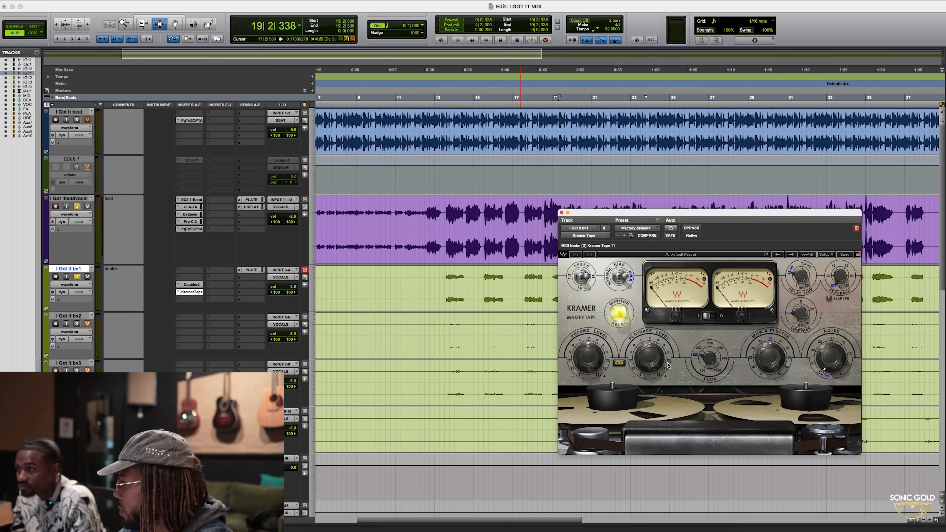
left_click_drag(707, 365, 706, 372)
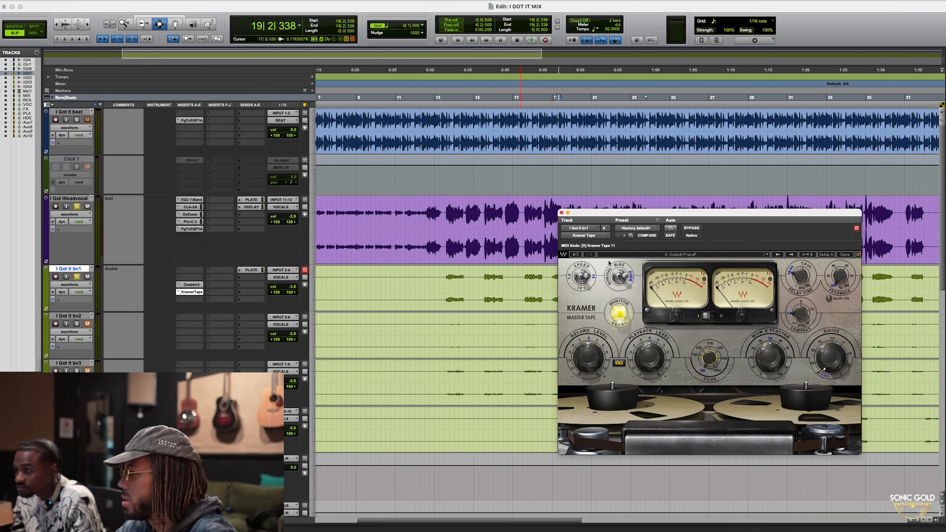
Take the lead vocal out of solo and play the soloed bv1 double from about bar 13
left_click(76, 206)
scroll(261, 235, "down", 1)
key("space")
key("space")
left_click(449, 242)
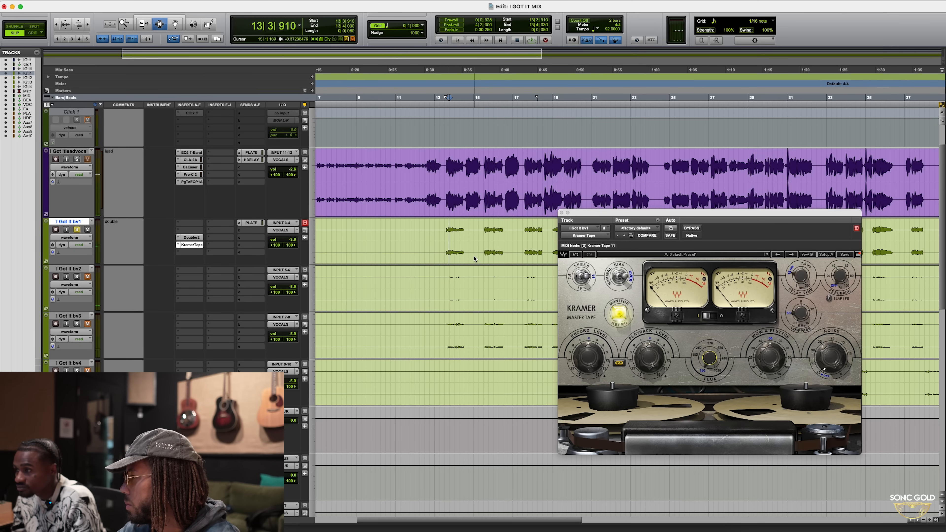
key("space")
Try different Kramer Tape flux and record level settings on the bv1 double while playing from about bar 13
left_click_drag(709, 359, 708, 324)
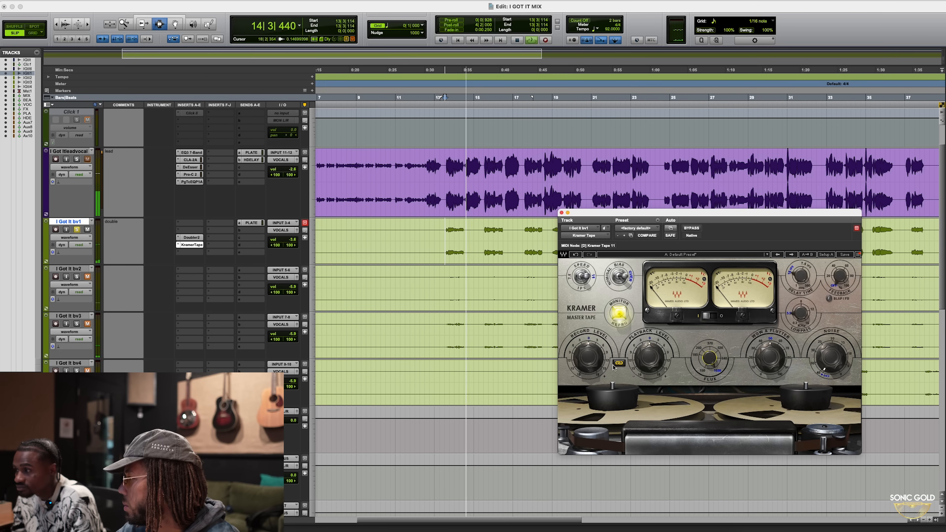
key("space")
key("space")
left_click_drag(586, 363, 586, 348)
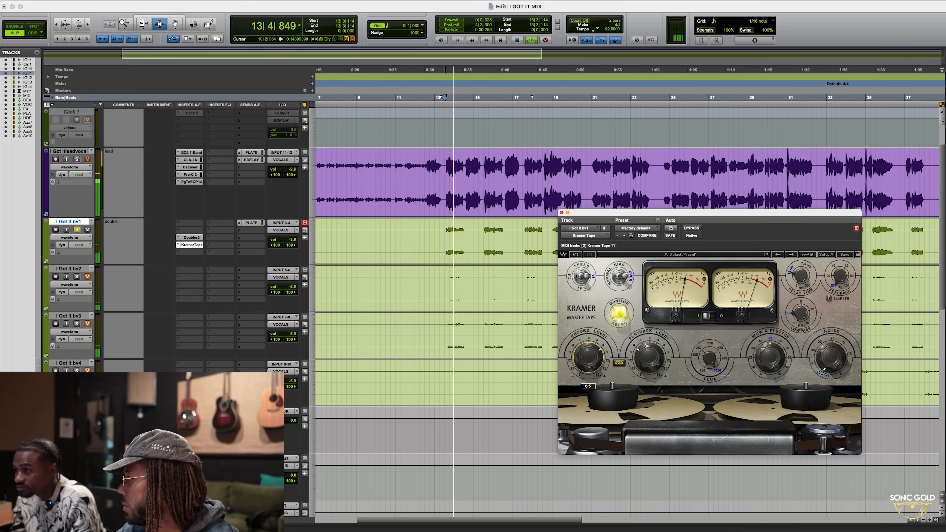
key("space")
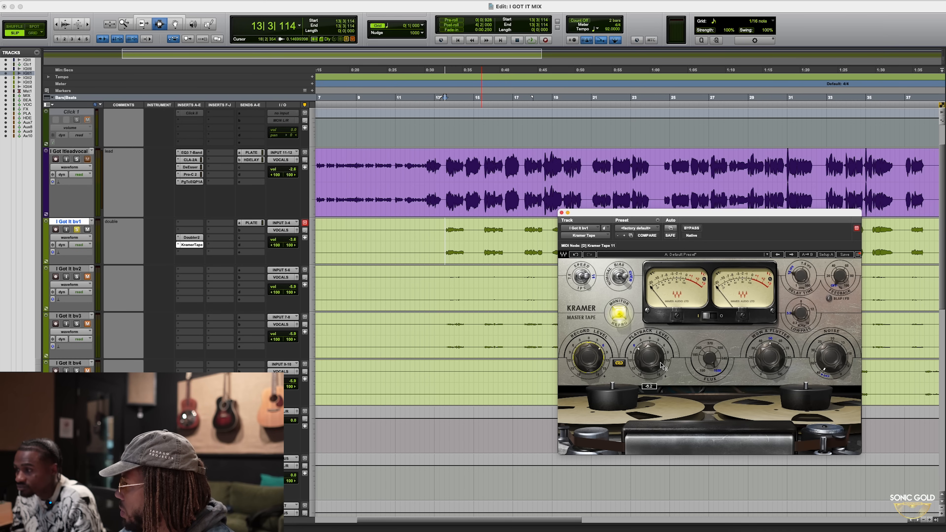
key("space")
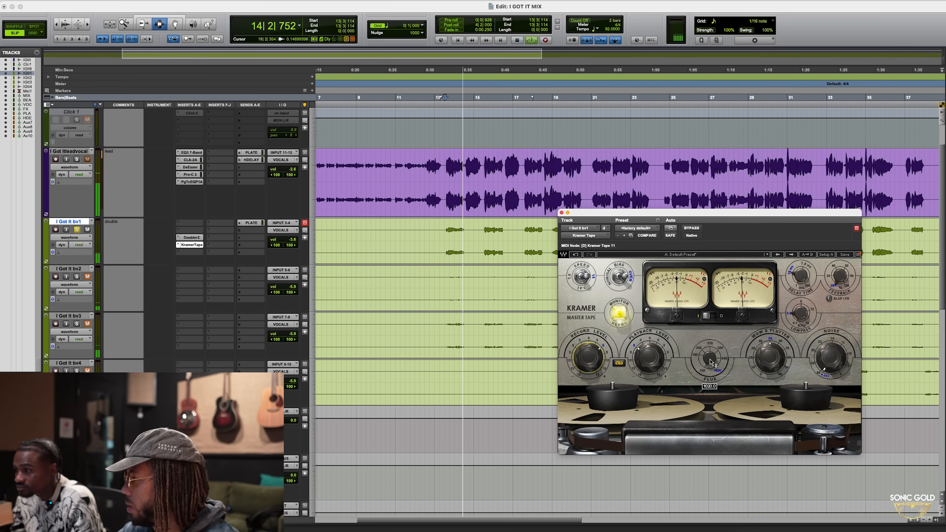
key("space")
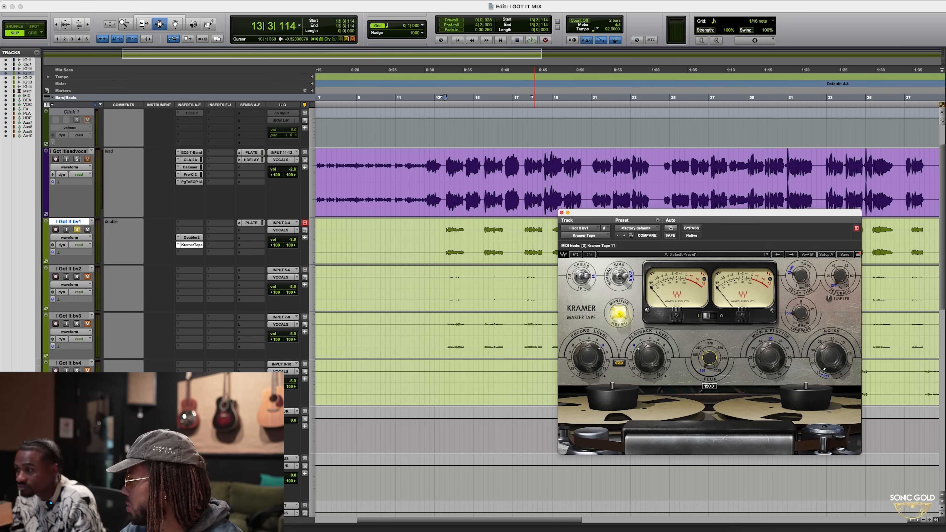
Raise the Kramer Tape flux on the bv1 double while playing it from about bar 17
left_click_drag(701, 221, 714, 219)
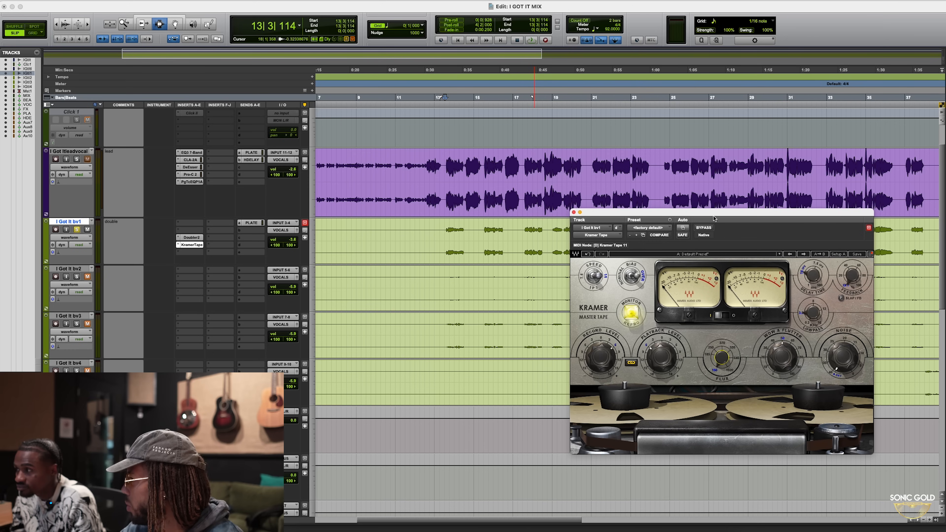
left_click(525, 230)
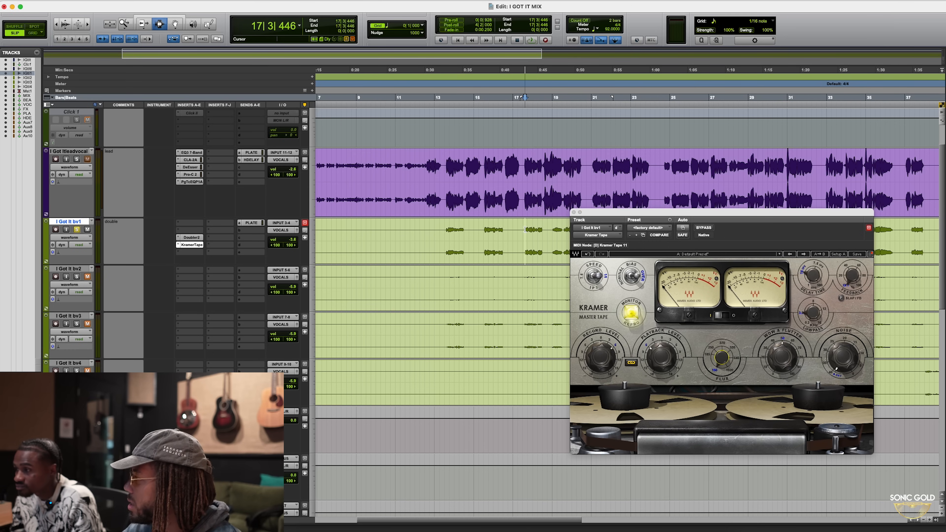
key("space")
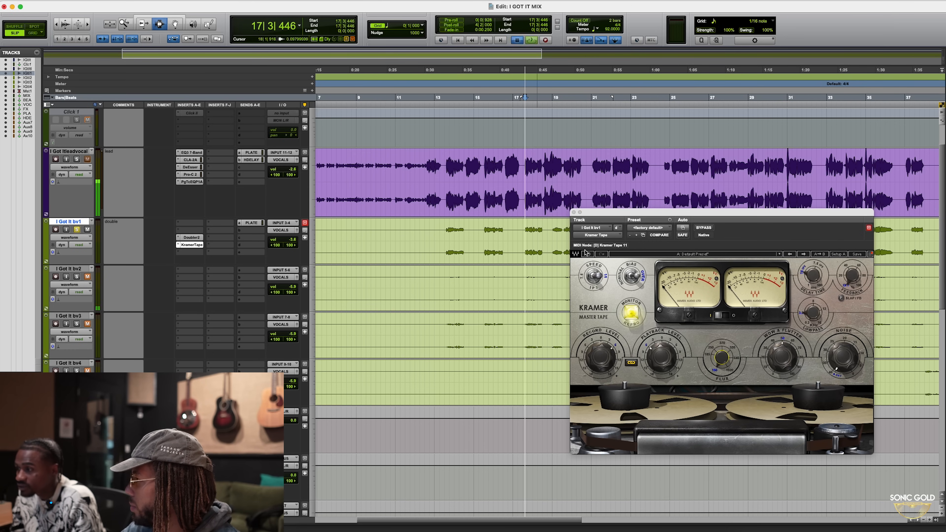
key("space")
key("space")
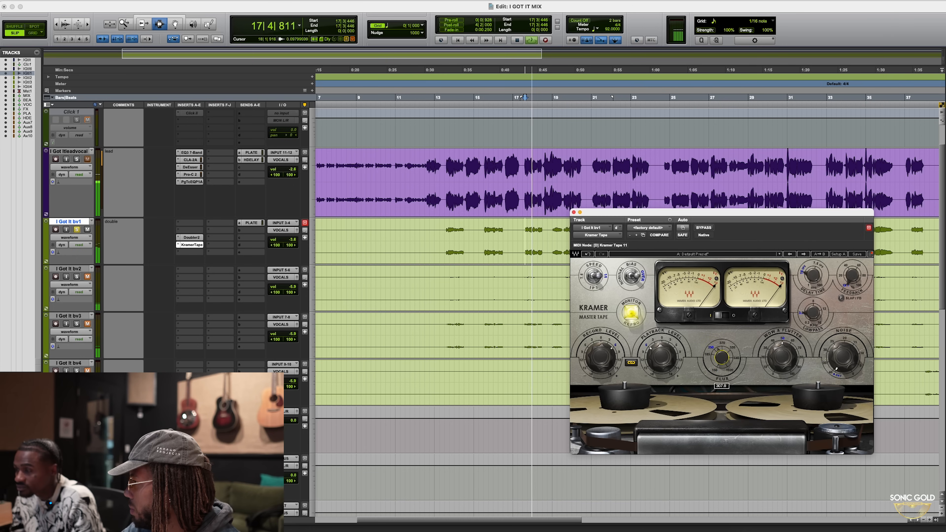
left_click_drag(722, 360, 722, 335)
key("space")
Play the bv1 double from about bar 17 with Kramer Tape bypassed and active to compare the saturation
key("space")
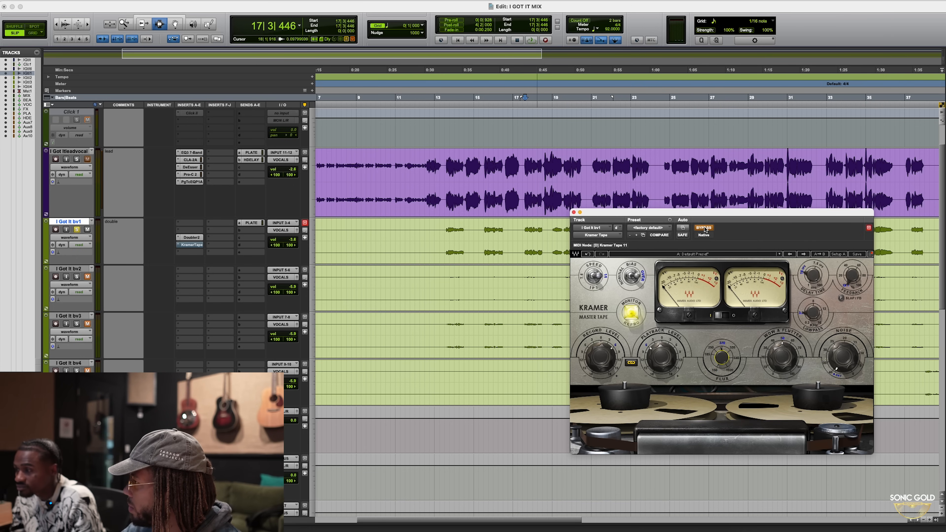
key("space")
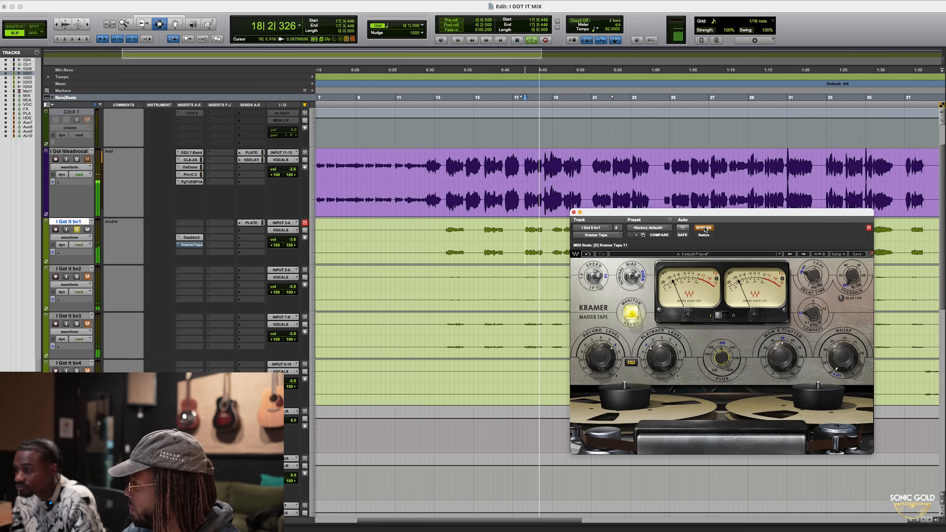
left_click(704, 228)
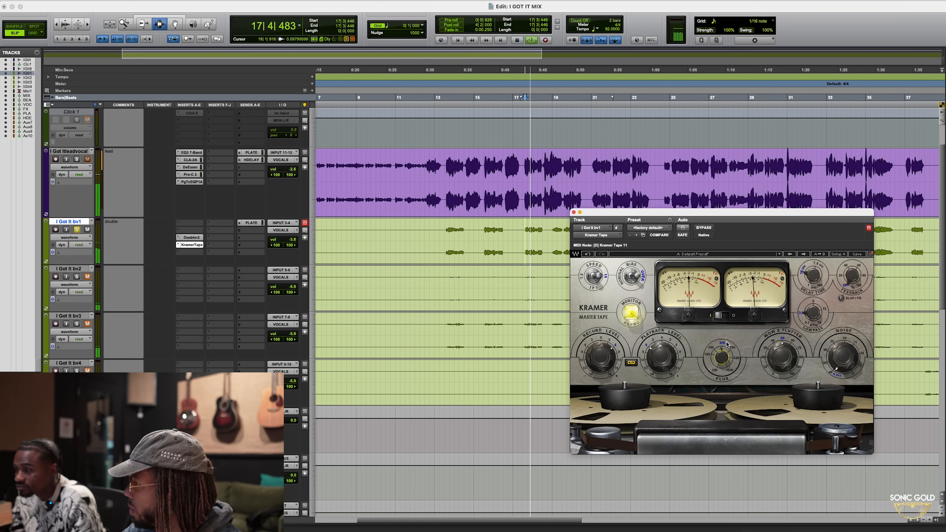
key("space")
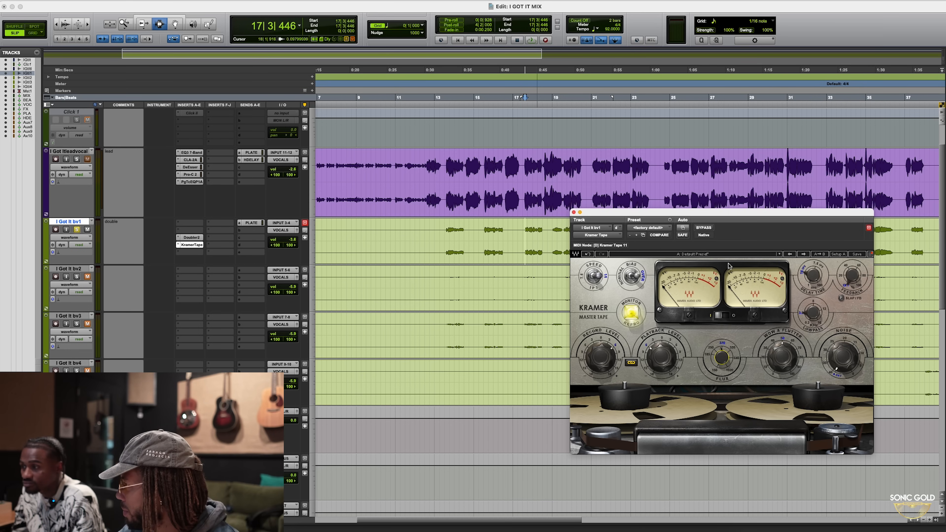
left_click(703, 227)
key("space")
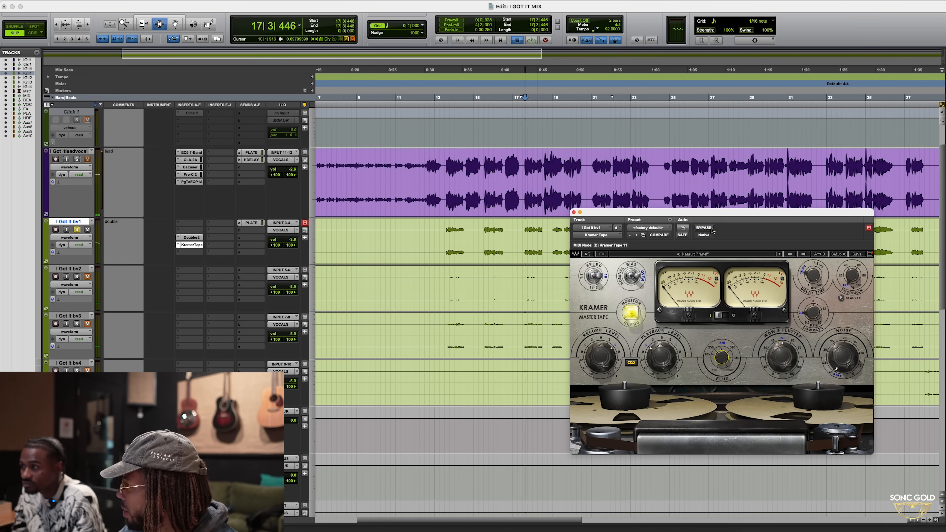
Play the soloed bv1 double from about bar 17 with Kramer Tape active, and close the plug-in
key("space")
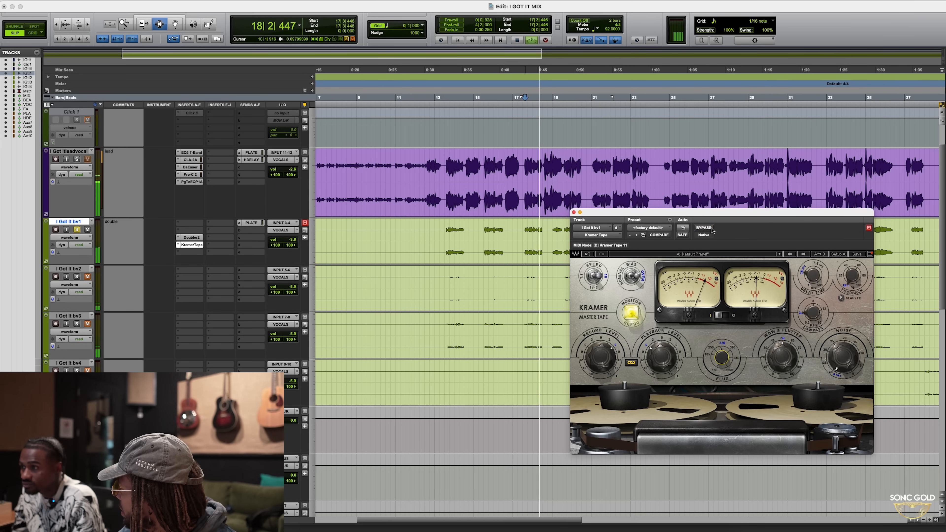
key("space")
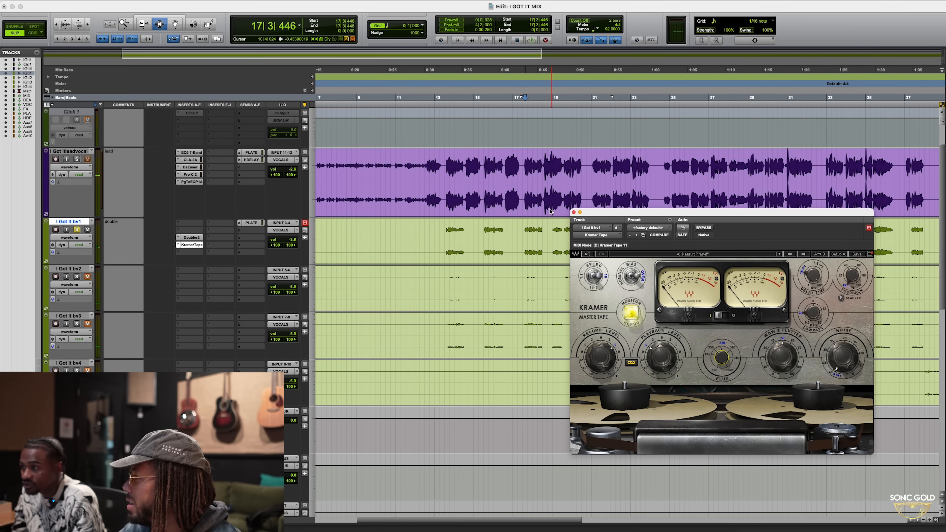
left_click(573, 213)
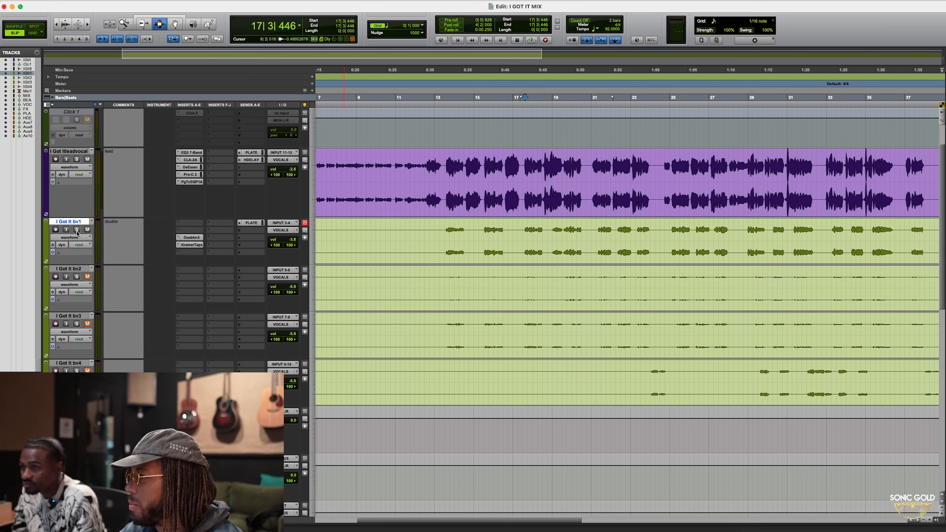
Play the unsoloed mix from about bar 17 with Kramer Tape bypassed and active on the bv1 double
left_click(504, 156)
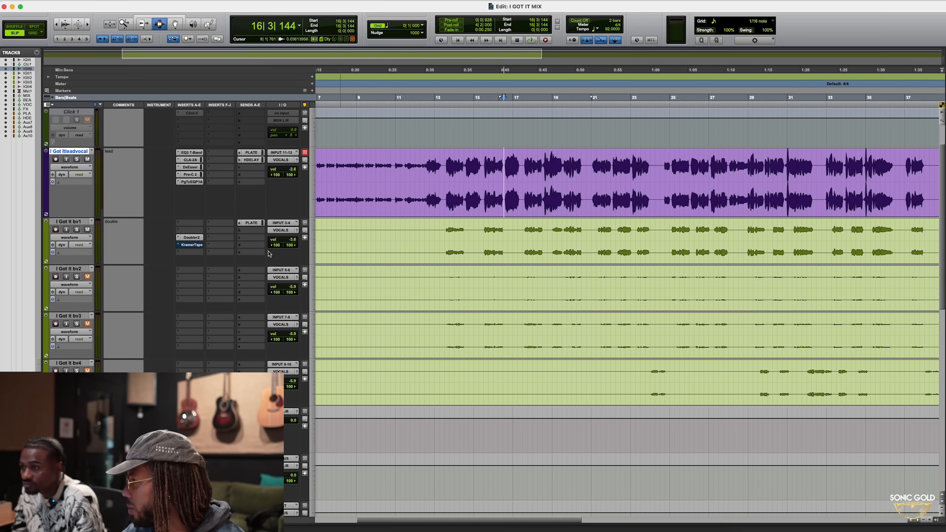
left_click(517, 242)
key("space")
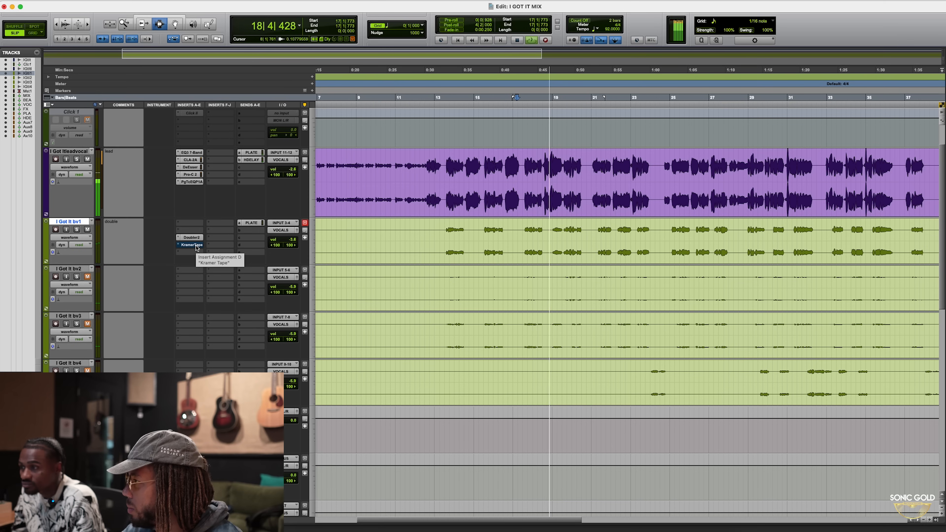
key("space")
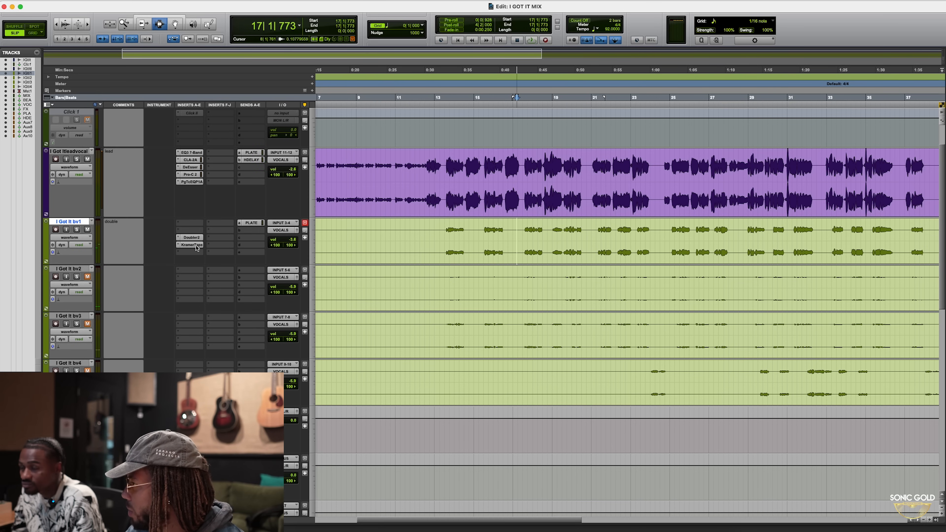
key("space")
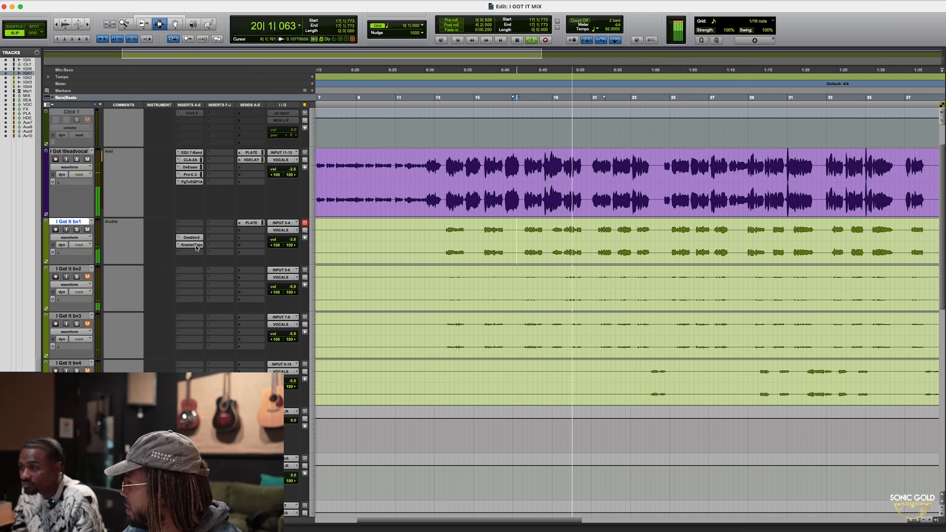
key("space")
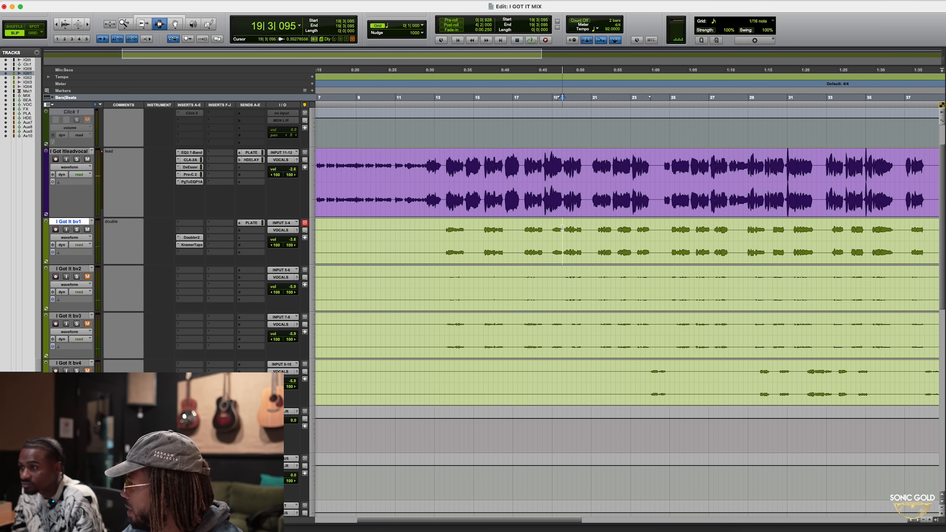
Compare Kramer Tape bypassed and active on the bv1 double while playing the mix from about bar 19
key("space")
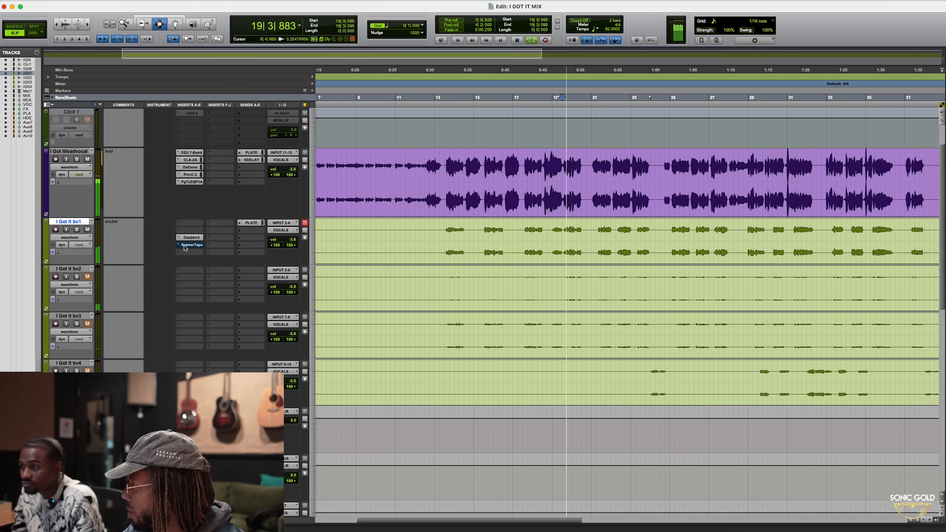
key("space")
left_click(184, 246, "super")
key("space")
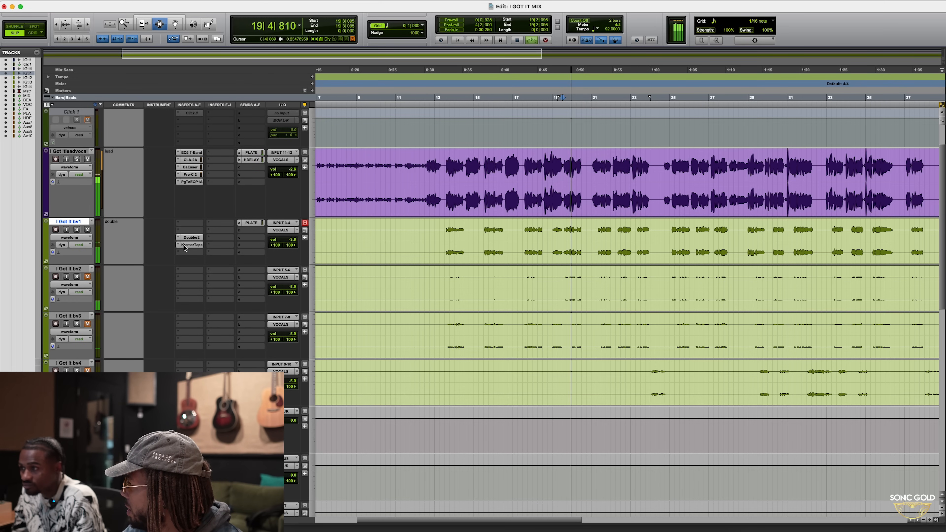
key("space")
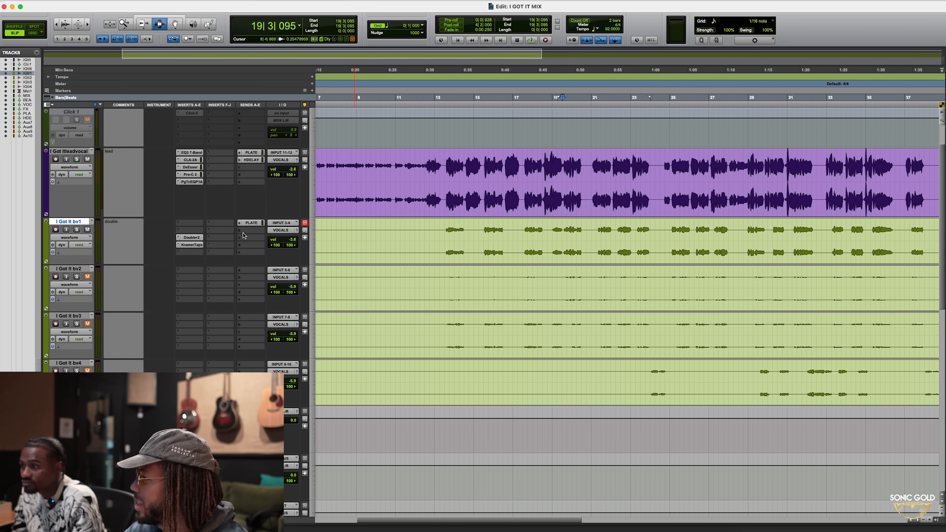
Raise Doubler2's high shelf and set its frequency to 944 on bv1 while playing the soloed lead vocal and double from about bar 13
left_click(191, 238)
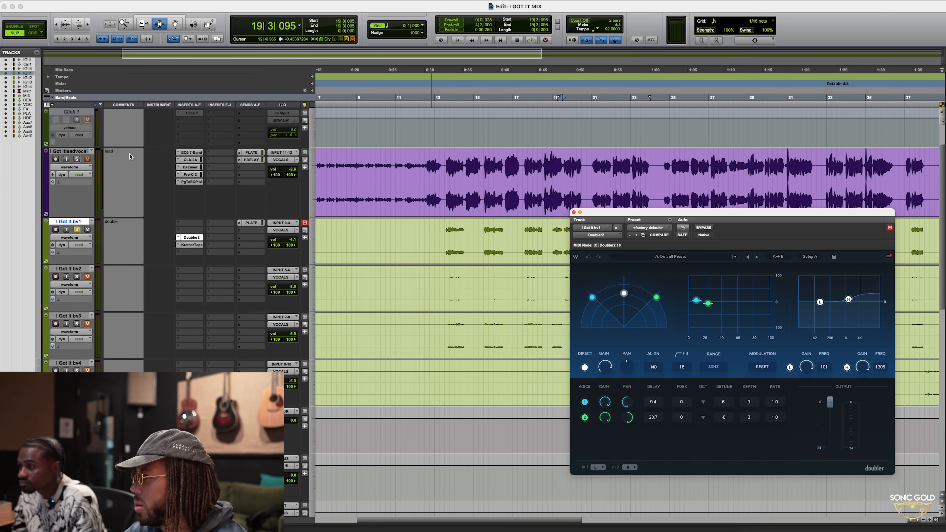
key("super+a")
left_click(78, 160)
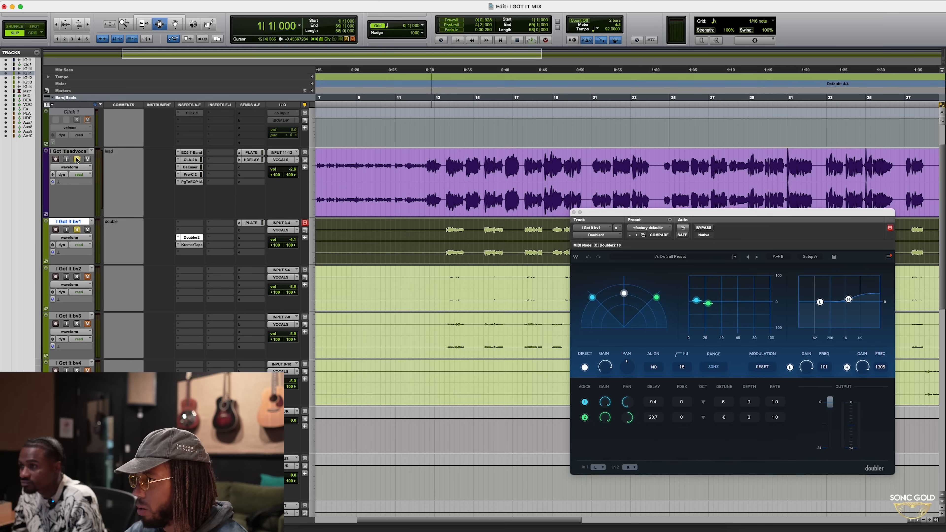
left_click(447, 229)
key("space")
left_click_drag(848, 299, 845, 294)
key("space")
key("space")
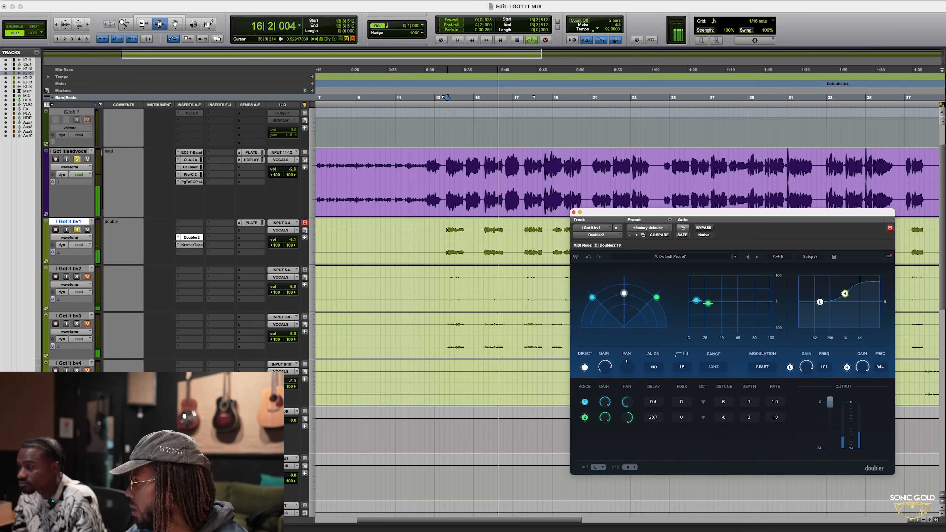
key("space")
left_click(573, 212)
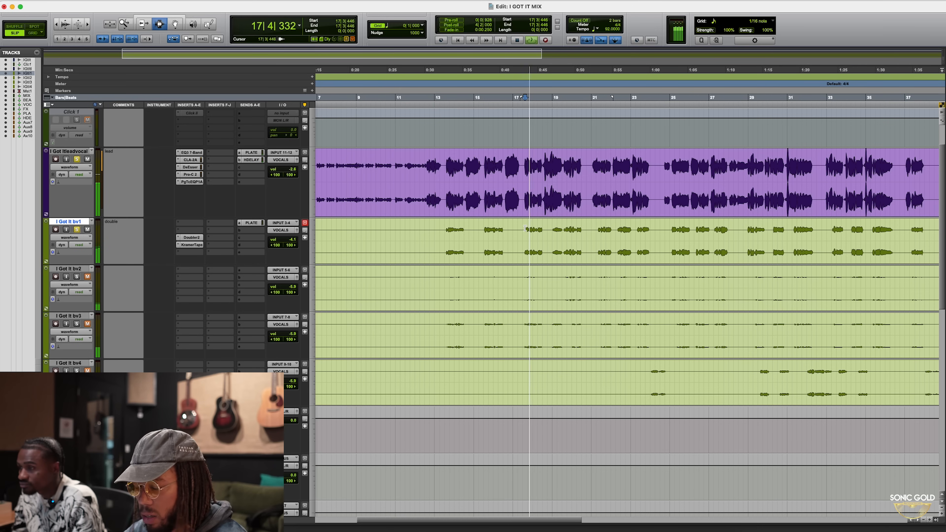
Play the lead vocal and bv1 double from about bar 17, and take both tracks out of solo
key("space")
key("space")
left_click(77, 160)
key("space")
left_click(76, 229)
Set the bv1 double's volume to -4.9 dB while playing the full mix from about bar 17
key("space")
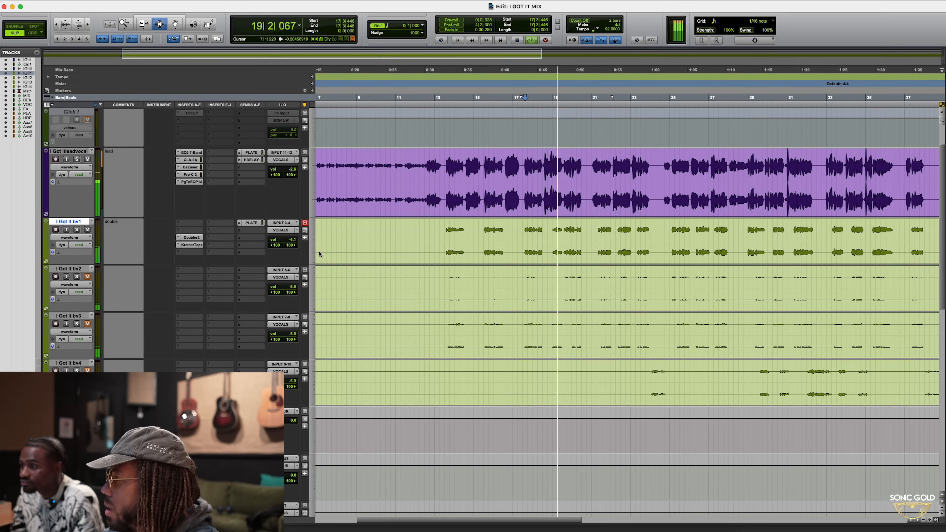
left_click_drag(283, 242, 291, 245)
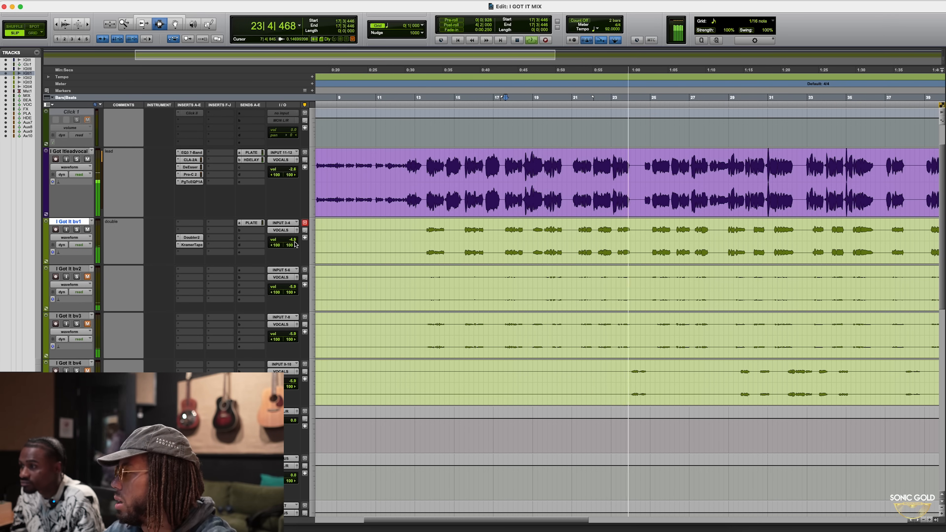
key("space")
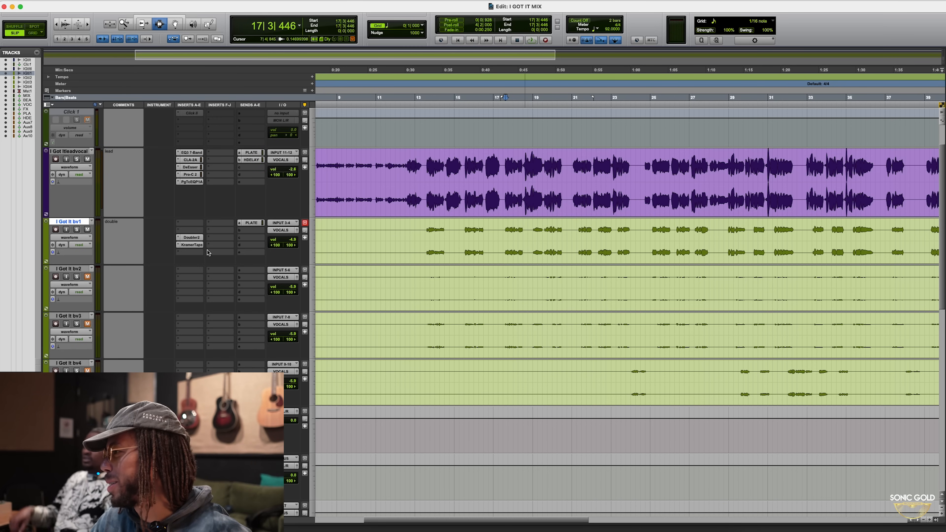
Bypass the beat, vocal and mix bus processing, mute the vocal sends, and play the whole song from about bar 13
scroll(211, 200, "down", 3)
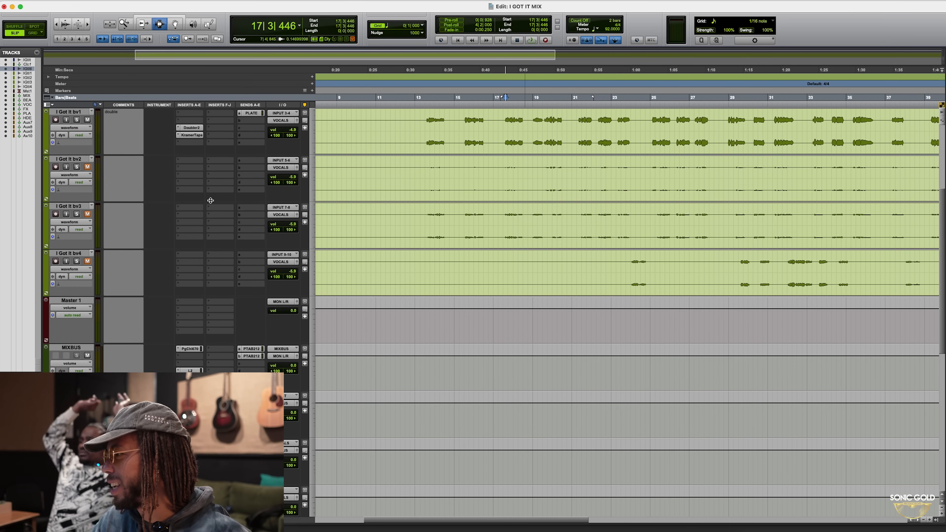
scroll(201, 178, "up", 4)
scroll(201, 178, "down", 2)
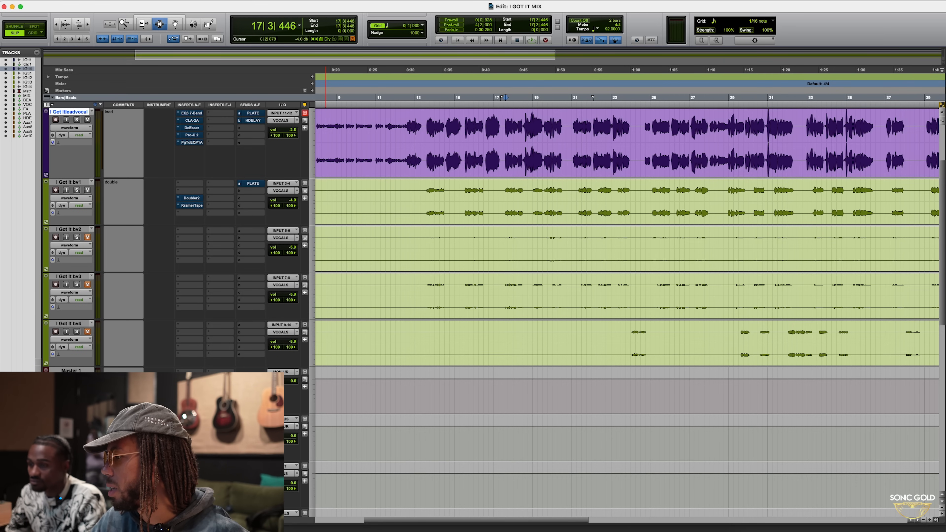
scroll(452, 409, "up", 3)
key("r")
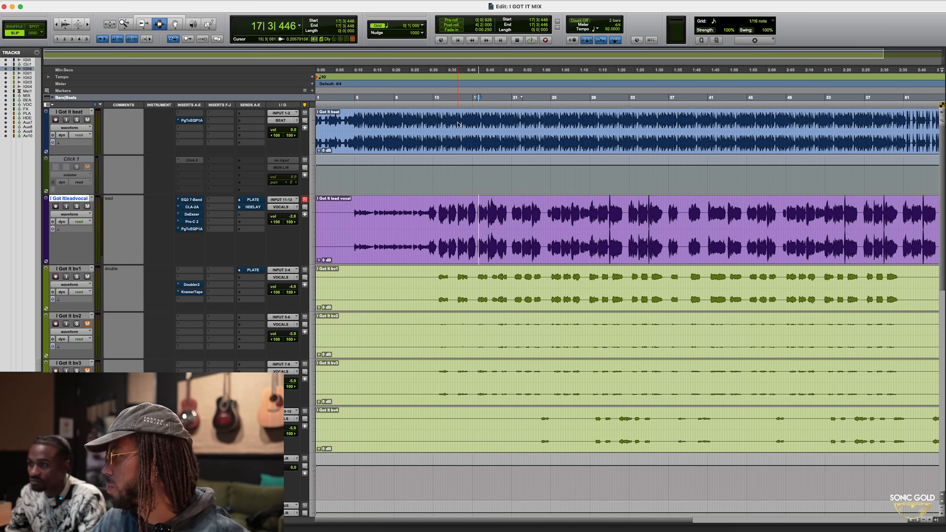
left_click(429, 121)
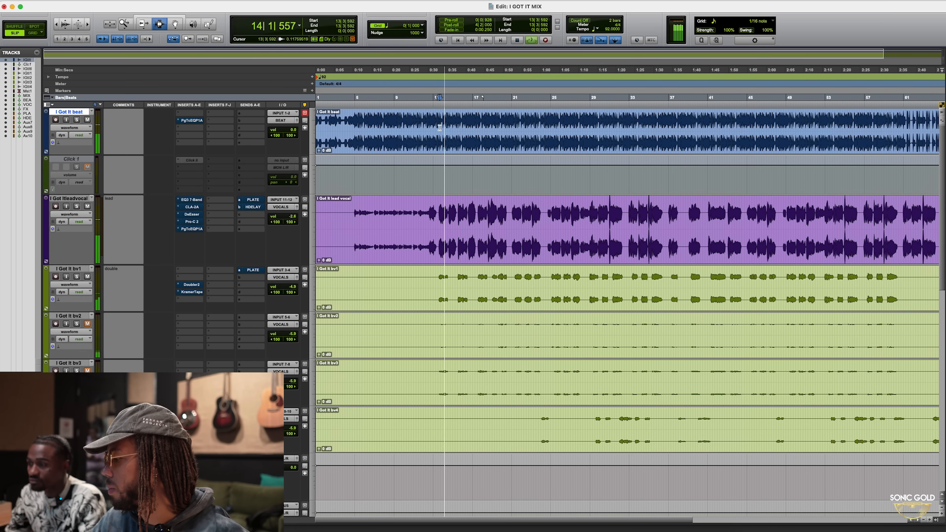
scroll(428, 145, "down", 5)
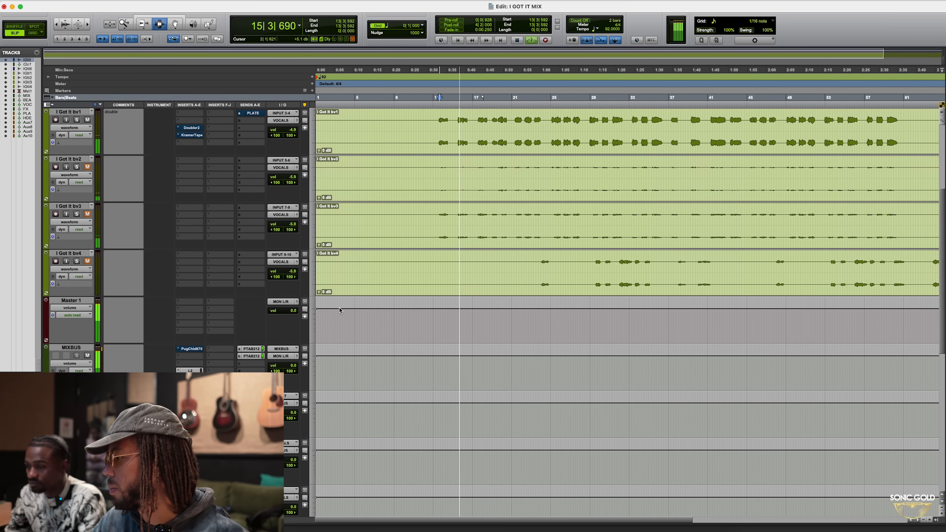
Reactivate the beat, vocal and mix bus processing and the vocal sends, and play the mix from about bar 13
scroll(360, 313, "up", 5)
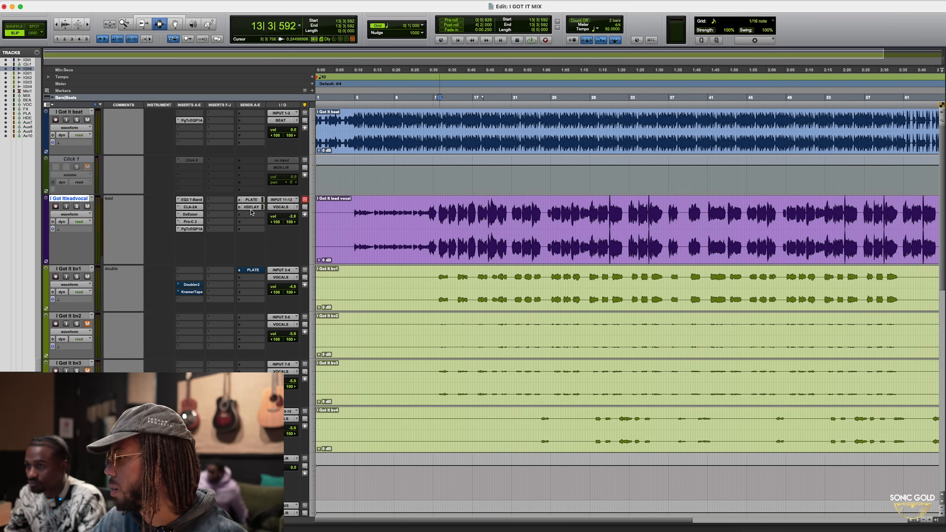
scroll(189, 297, "down", 5)
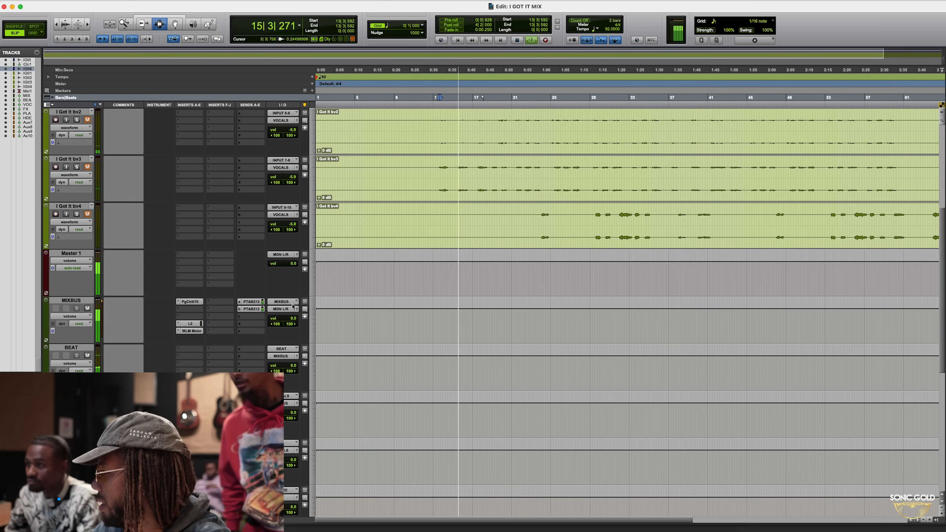
scroll(290, 311, "up", 5)
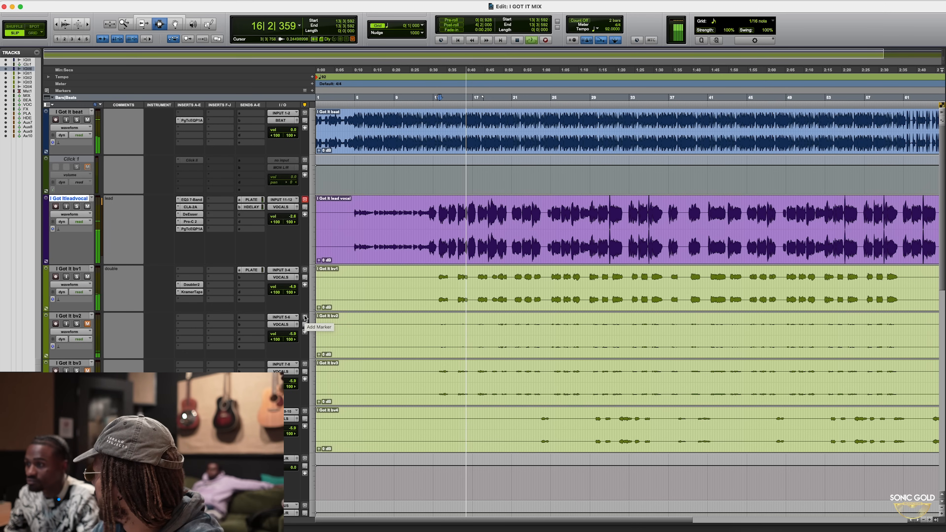